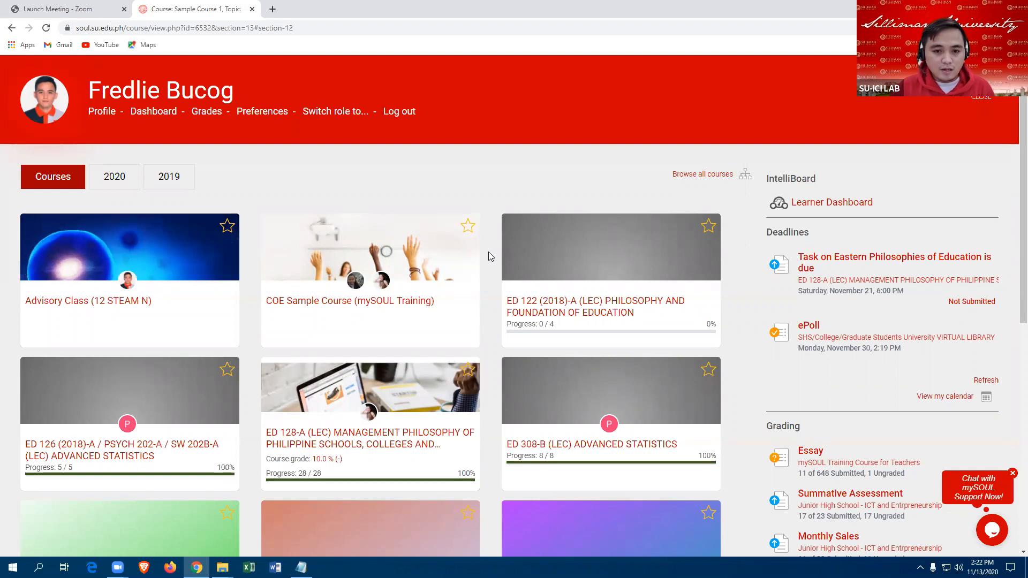
Step: Open Sample Course 1 and go to the Assessments section listed just before Video Conference Room
scroll(487, 248, "down", 6)
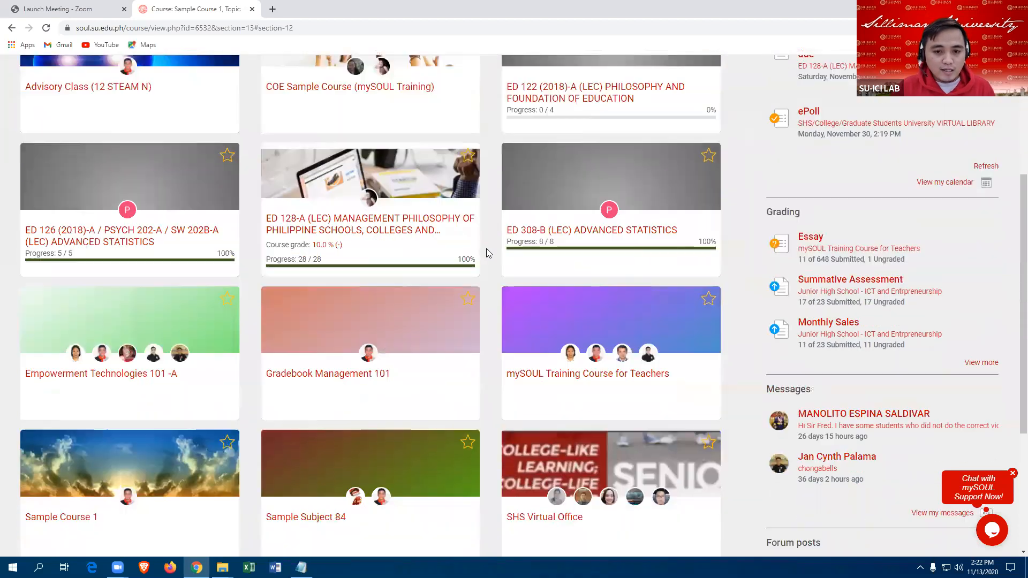
scroll(486, 249, "down", 3)
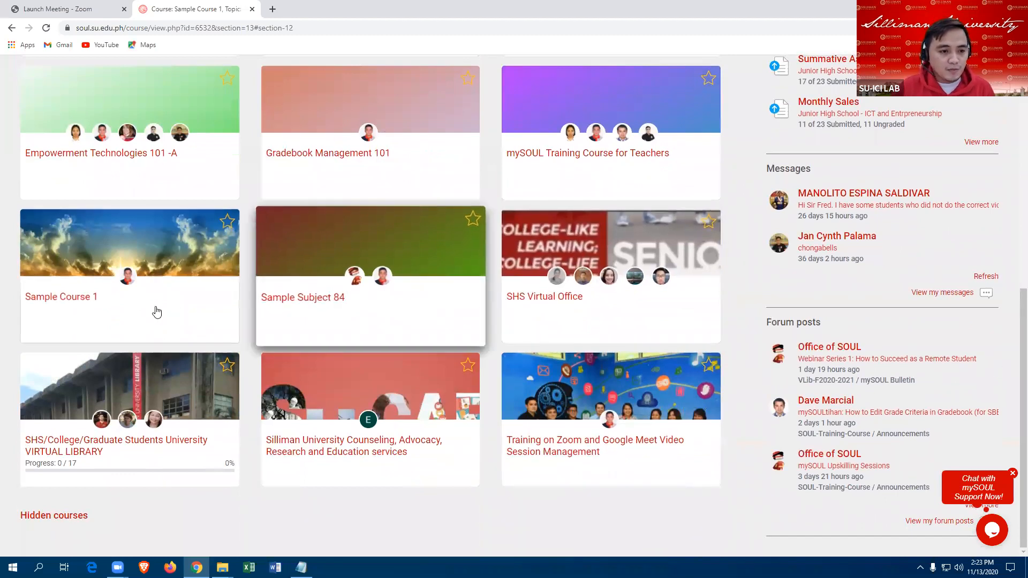
left_click(71, 303)
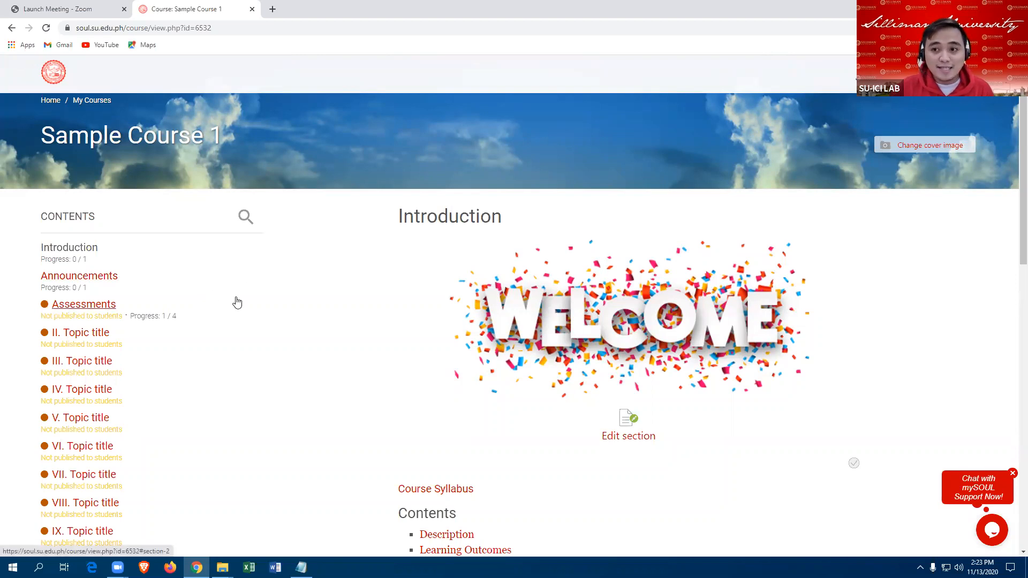
scroll(224, 304, "down", 1)
scroll(224, 304, "down", 5)
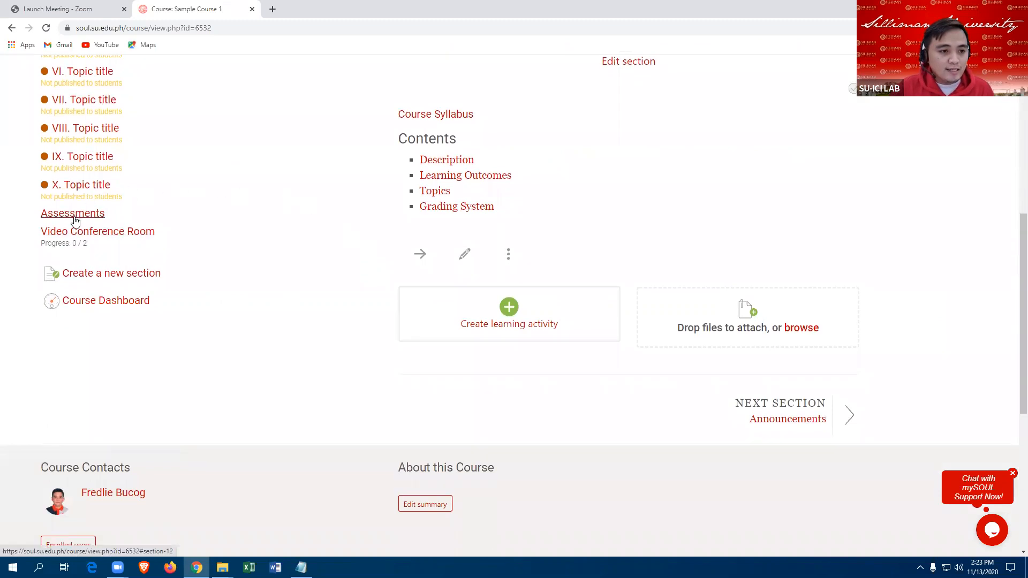
left_click(77, 217)
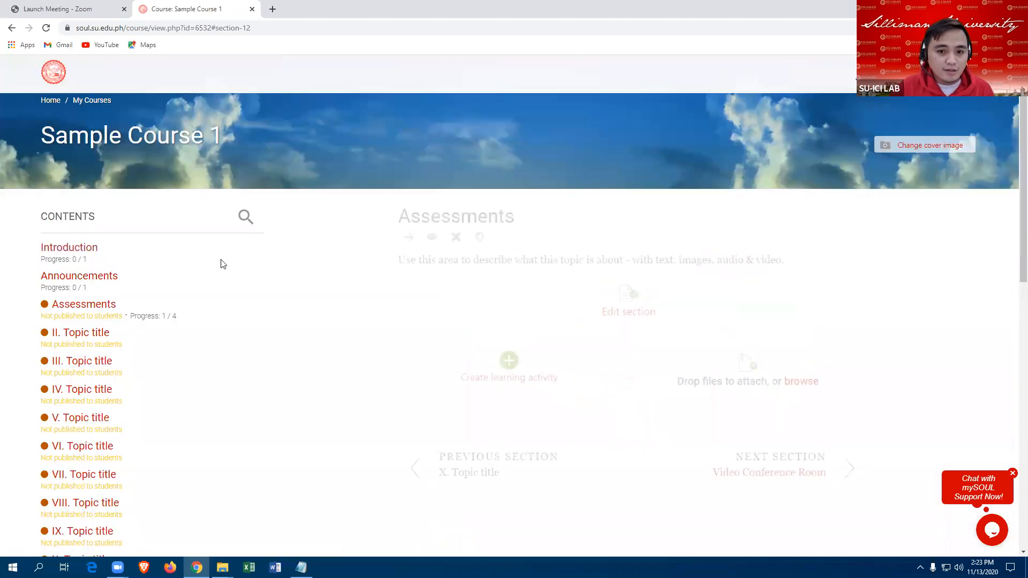
scroll(363, 258, "down", 1)
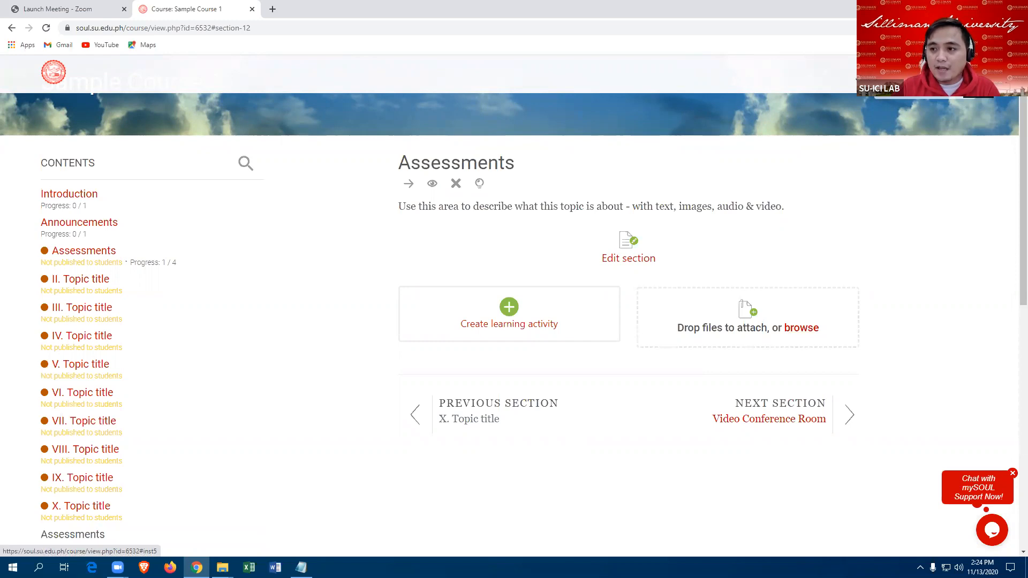
Step: Open the question bank of Sample Course 1 from the course administration options
left_click(979, 74)
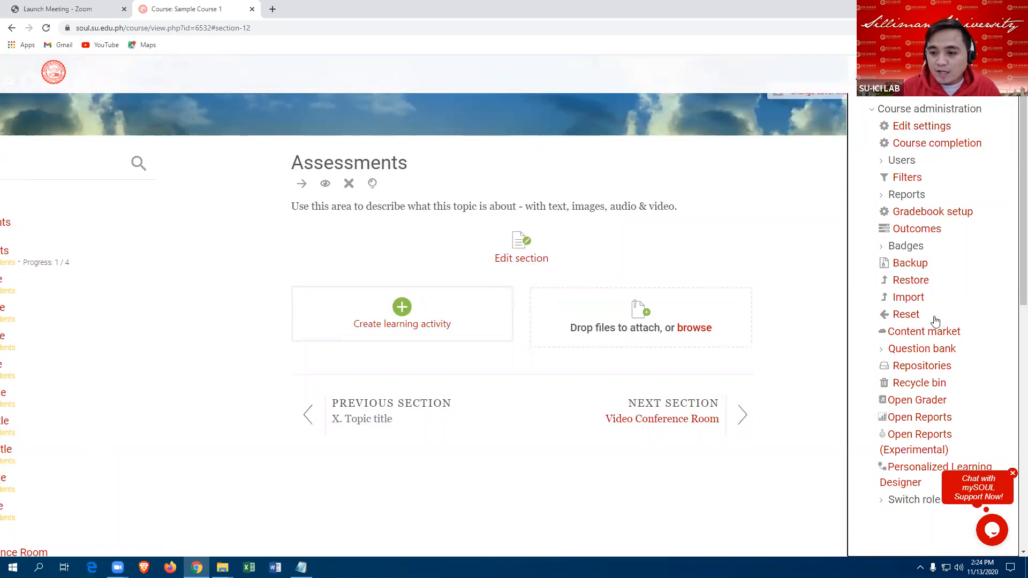
left_click(917, 349)
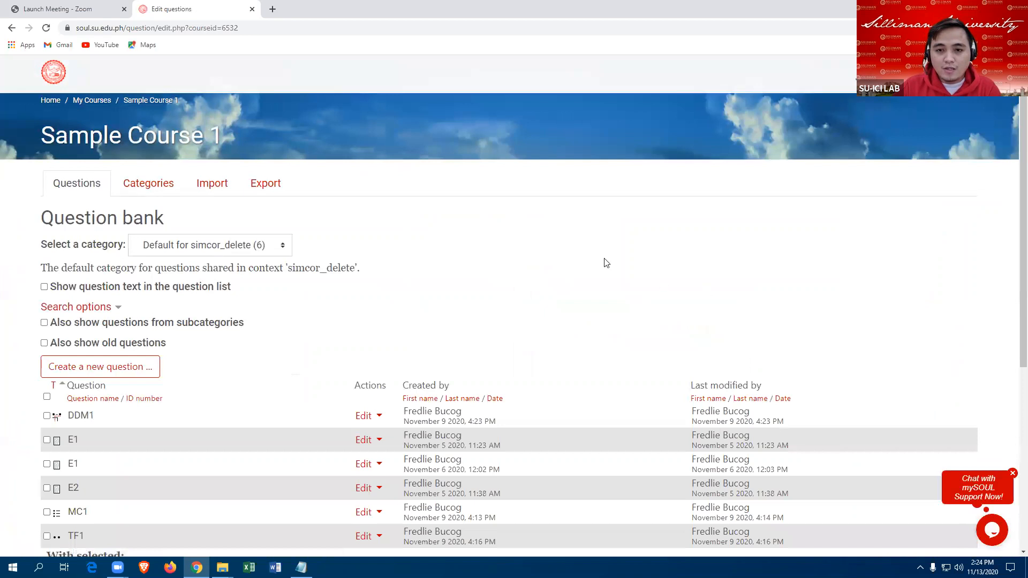
scroll(584, 254, "down", 1)
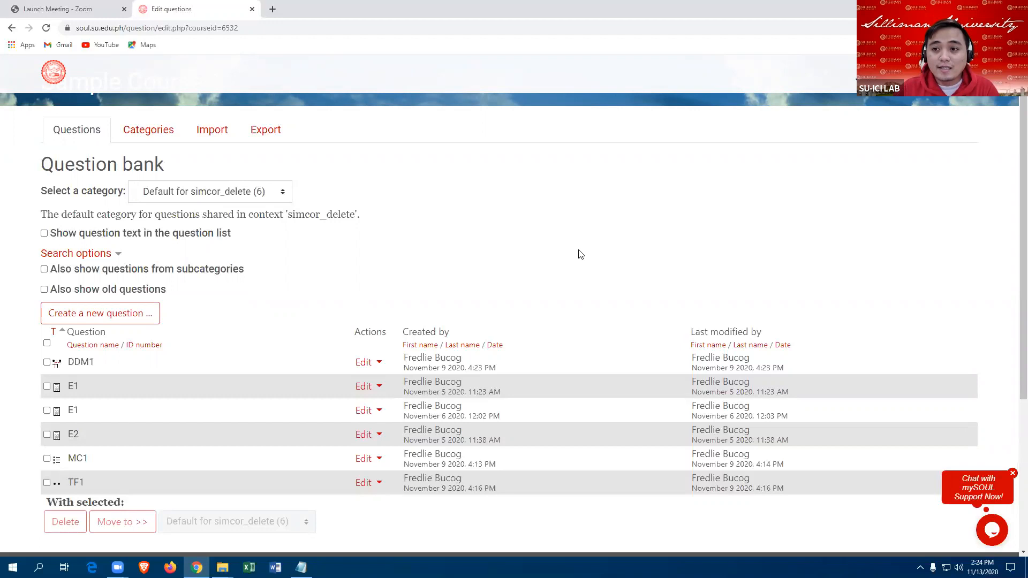
Step: Go to the question bank categories and set the new category's parent to Top for Sample Course 1
left_click(144, 134)
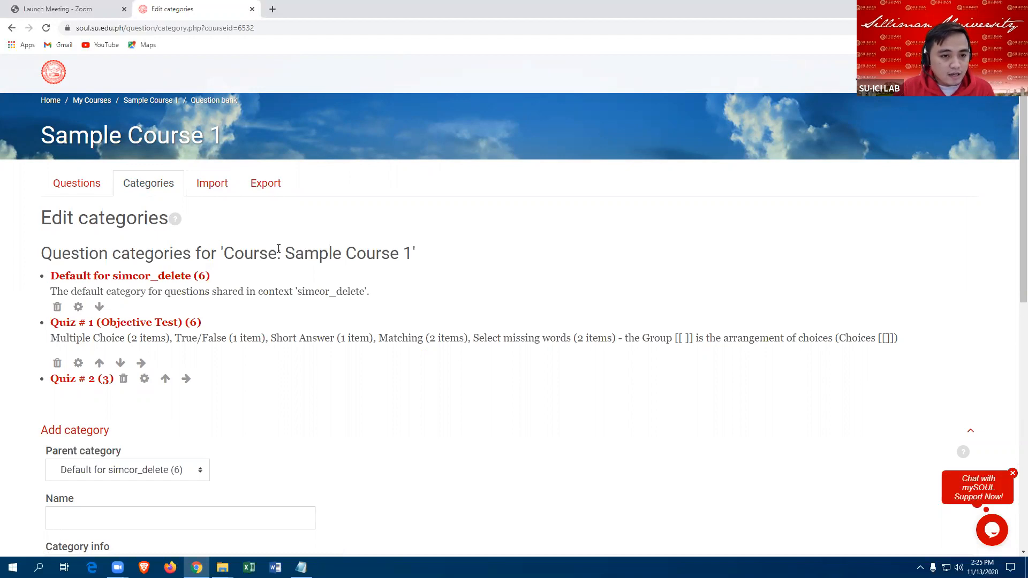
scroll(282, 240, "down", 3)
scroll(280, 239, "down", 2)
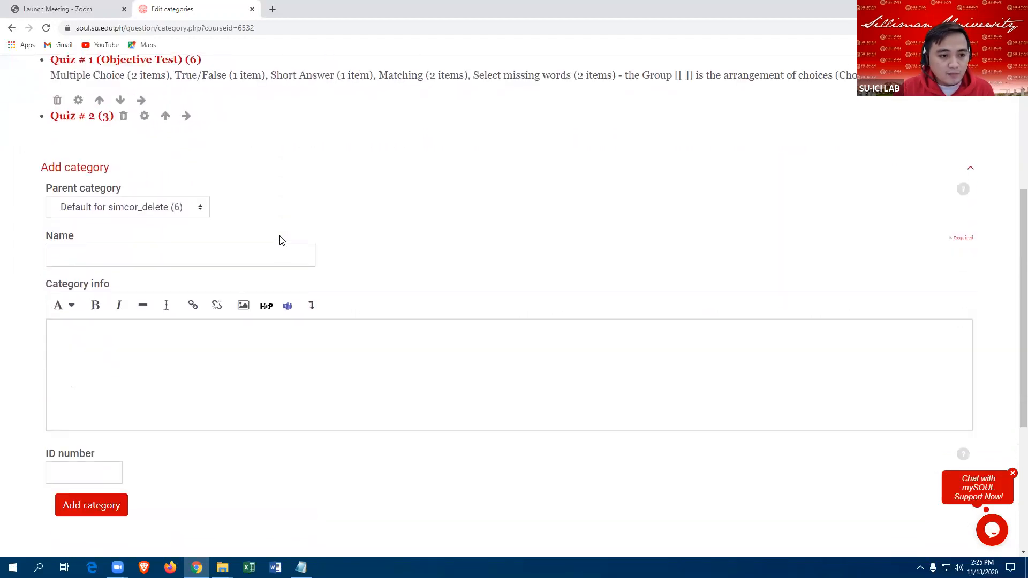
scroll(292, 232, "down", 1)
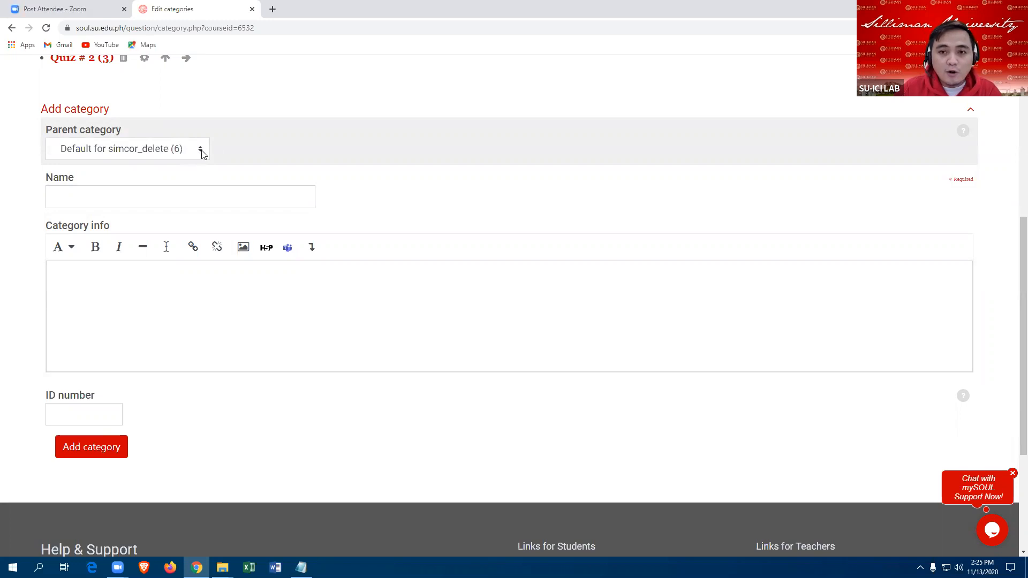
left_click(202, 154)
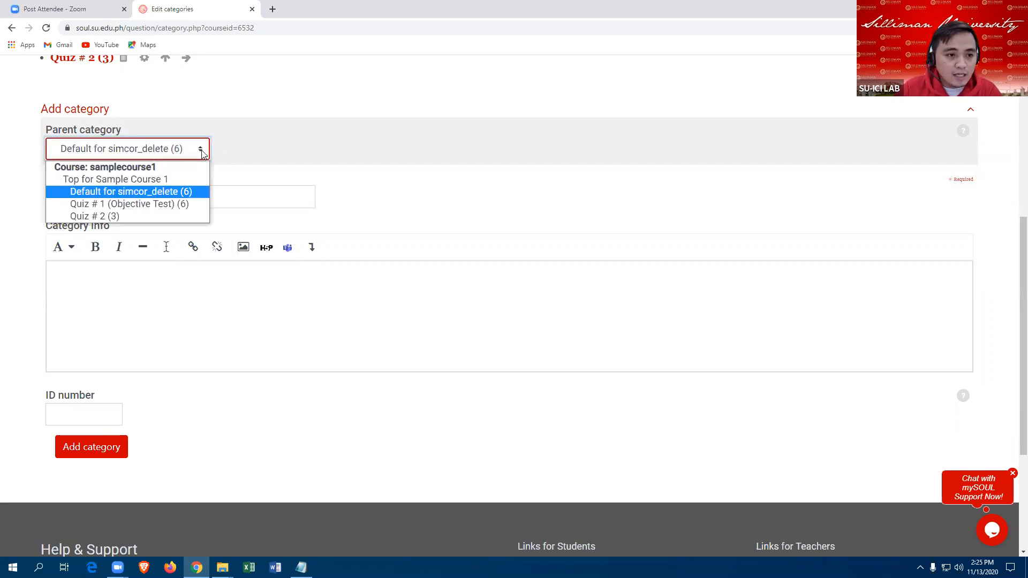
left_click(170, 180)
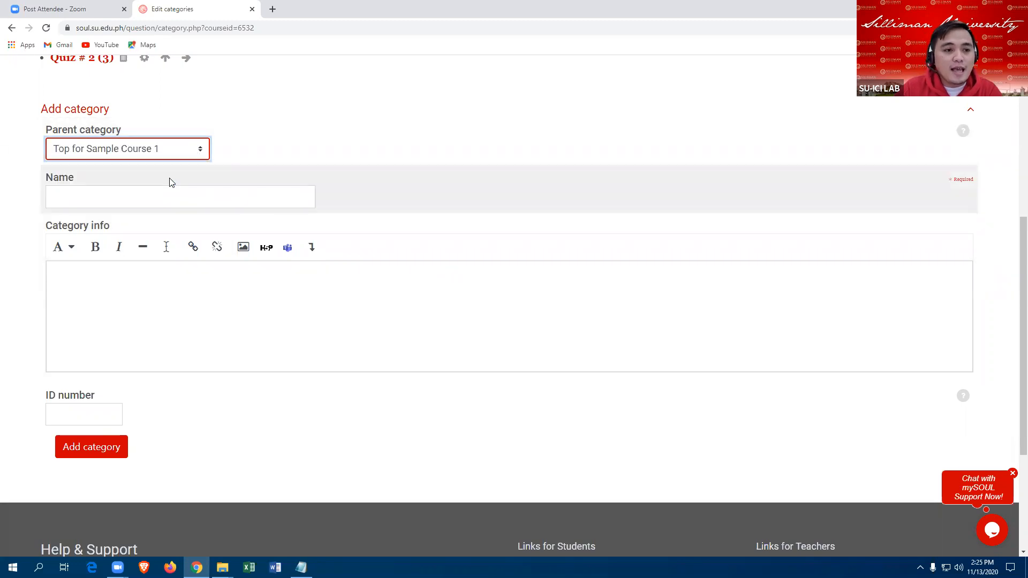
Step: Name the new question category "Quiz 1 (Multiple Choice)"
left_click(90, 197)
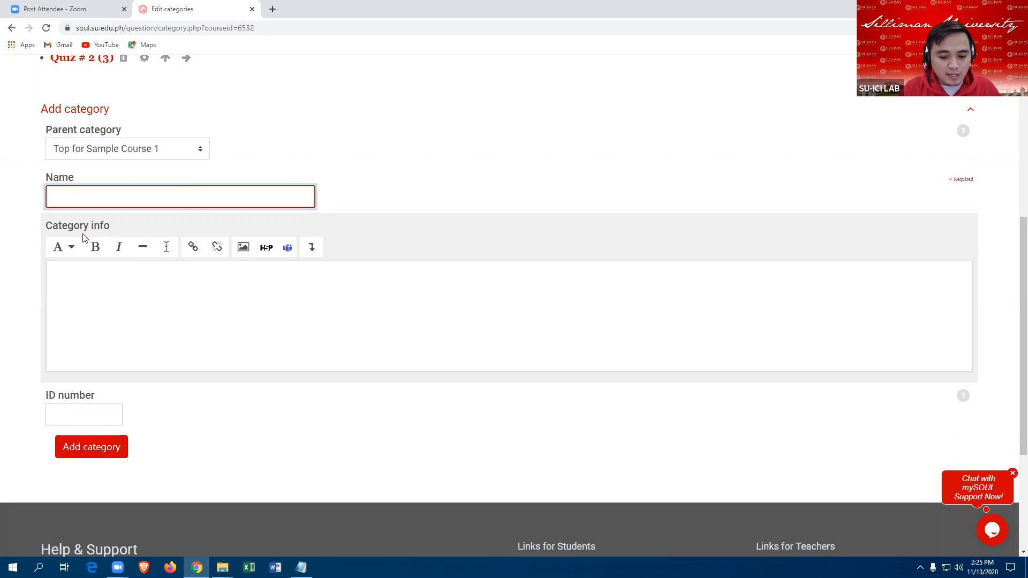
type("Quiz")
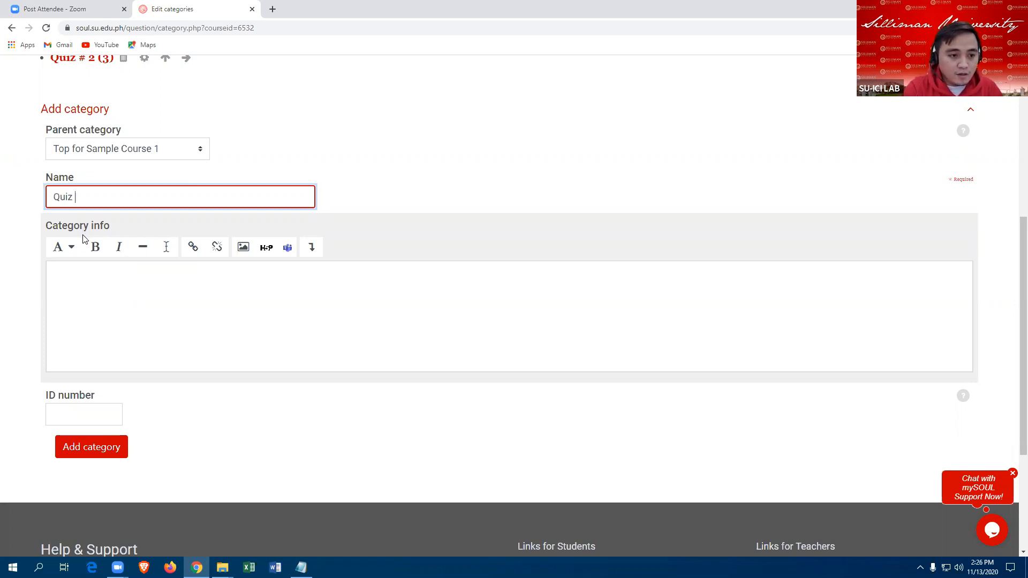
type(" 1")
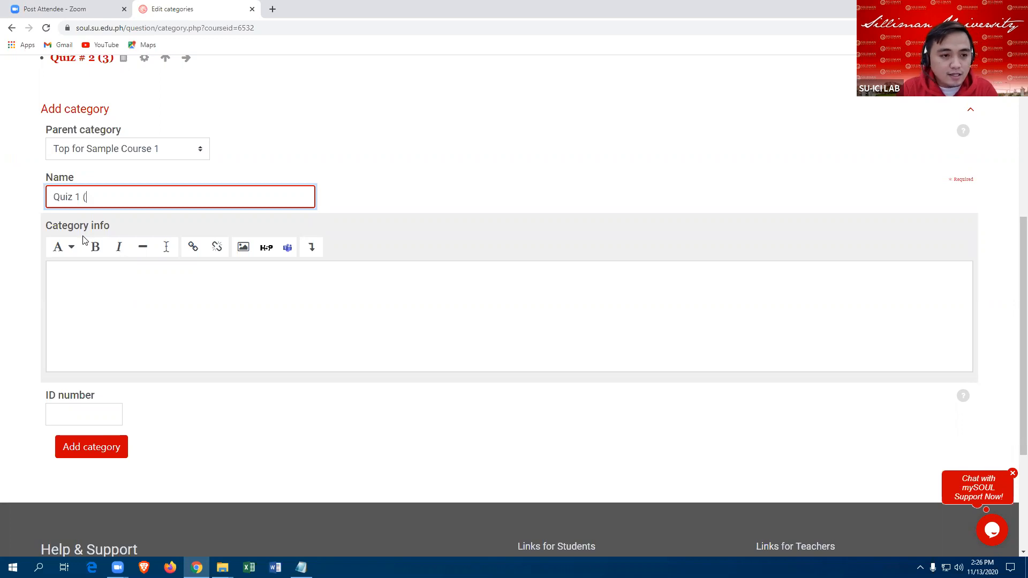
type("(Multi")
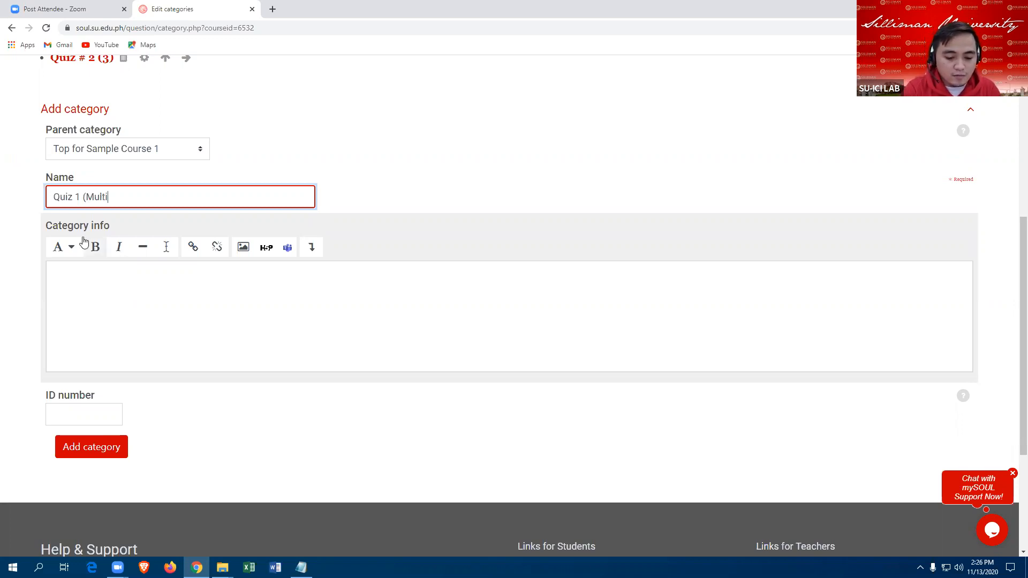
type("ple Choice")
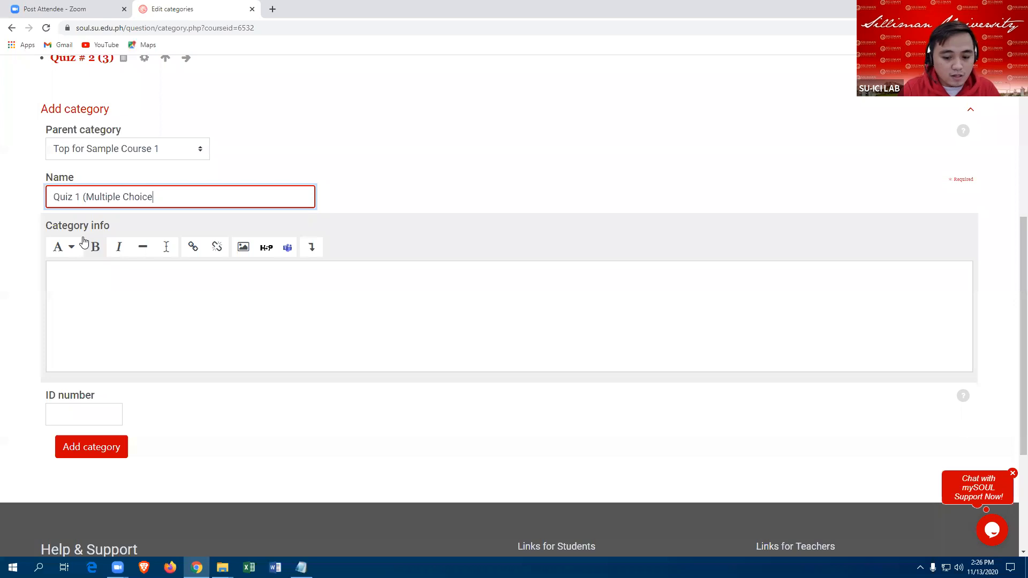
type(")")
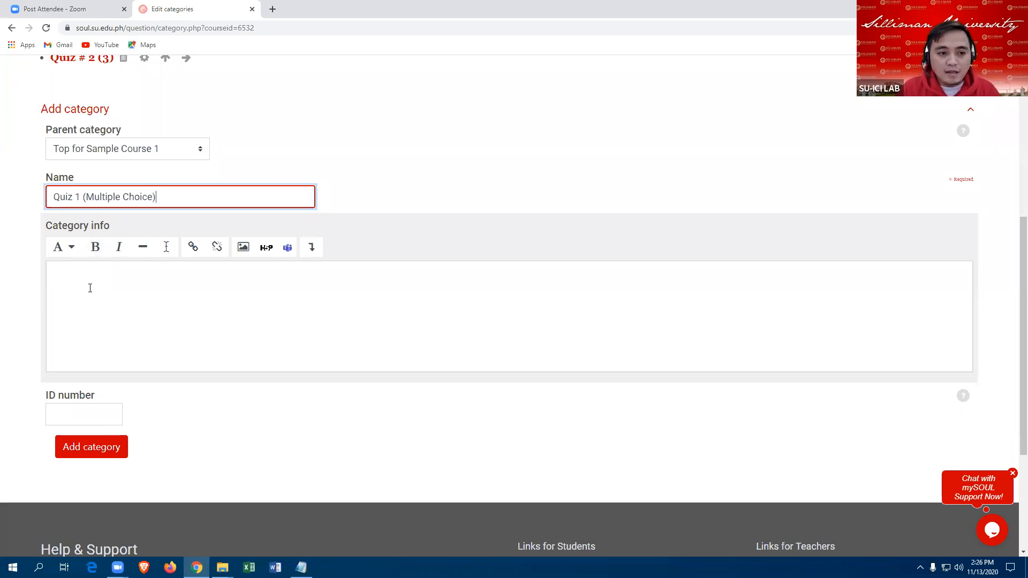
Step: Enter "Multiple Choice having 1 point each" as the category info and add the category
left_click(79, 273)
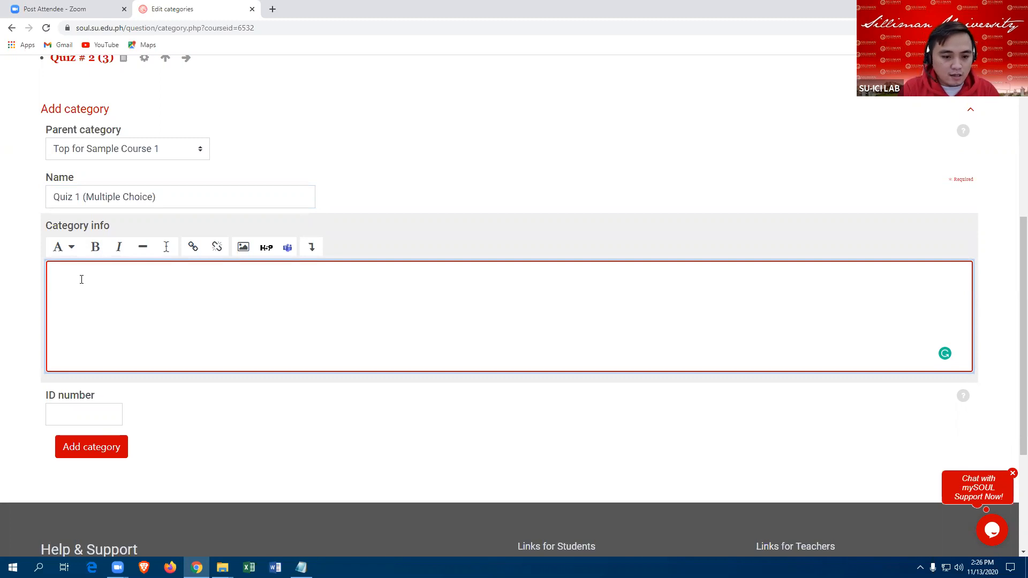
type("Multiple Choice h")
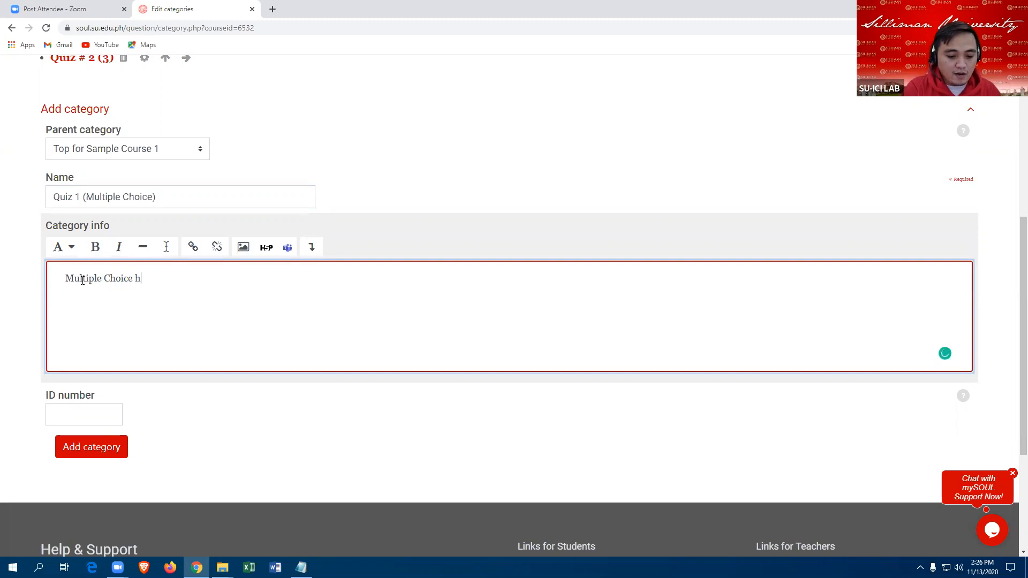
type("aving 1 poi")
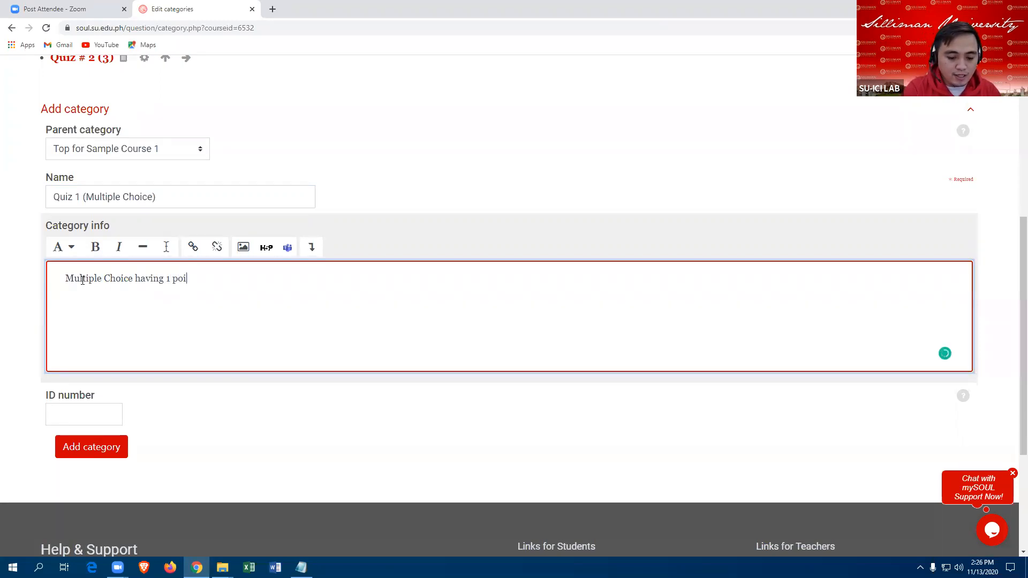
type("nt each")
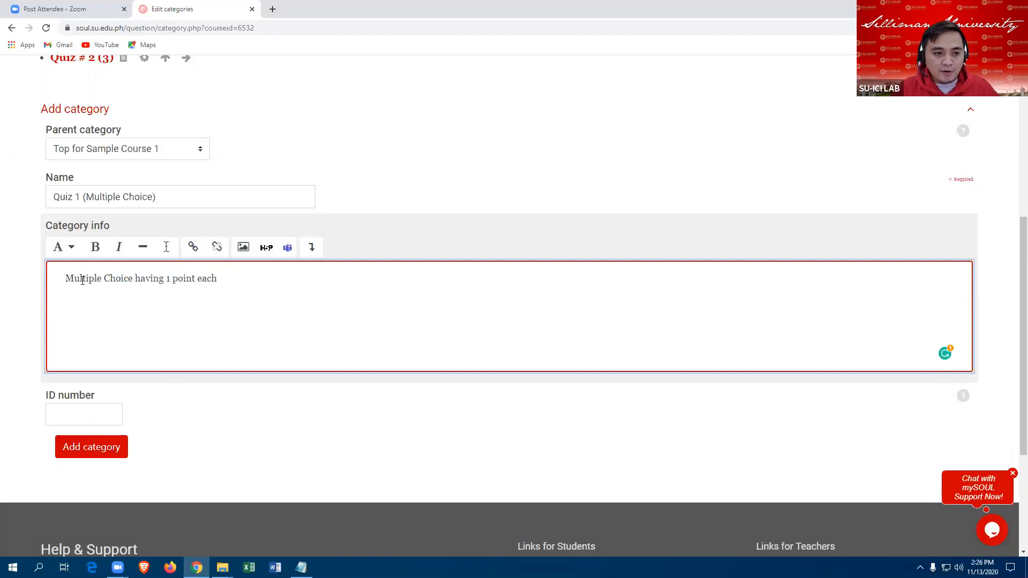
left_click(173, 197)
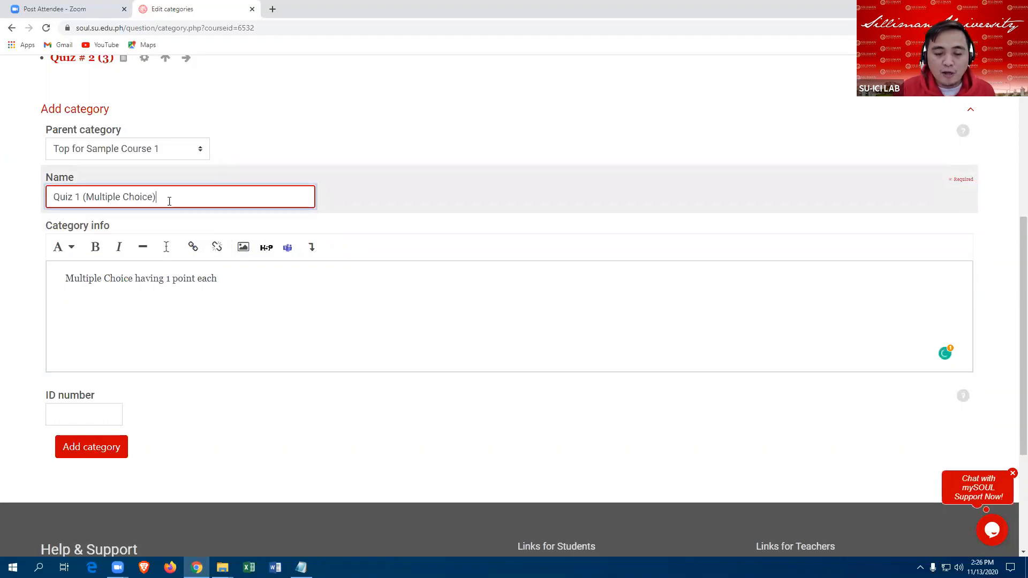
key("Tab")
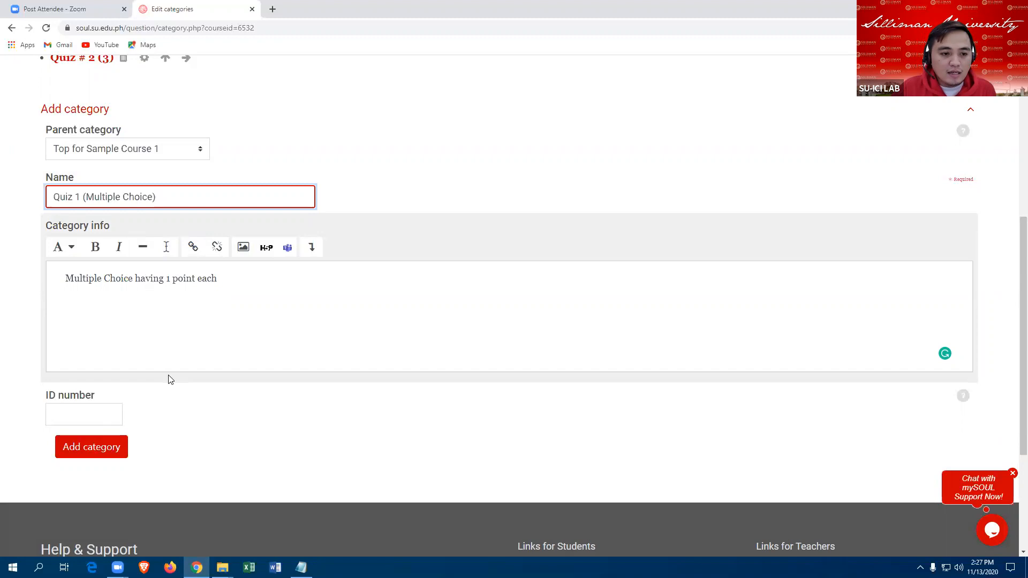
left_click(97, 454)
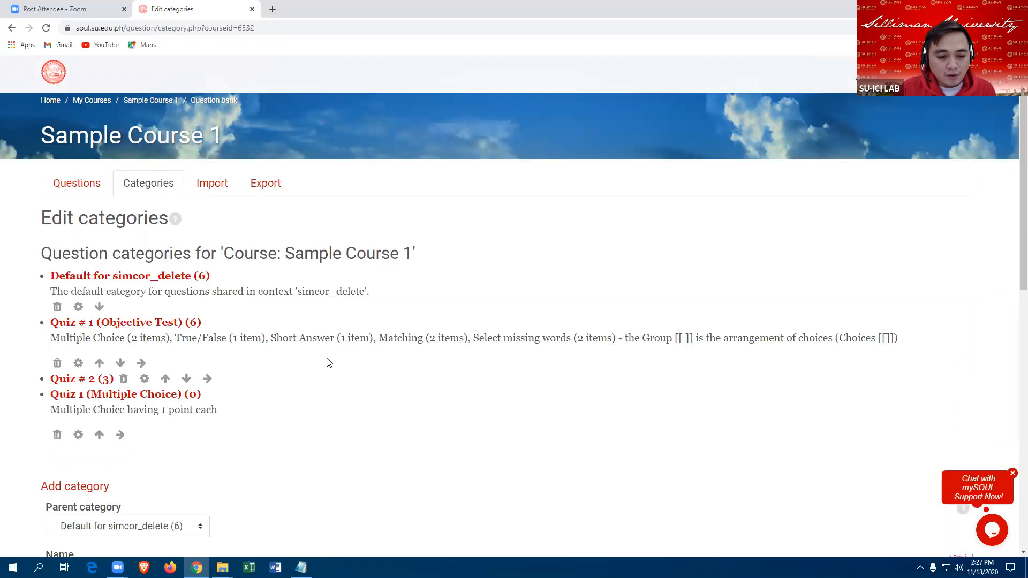
Step: Open the Quiz 1 (Multiple Choice) category from the category list to reach its questions
scroll(324, 360, "down", 5)
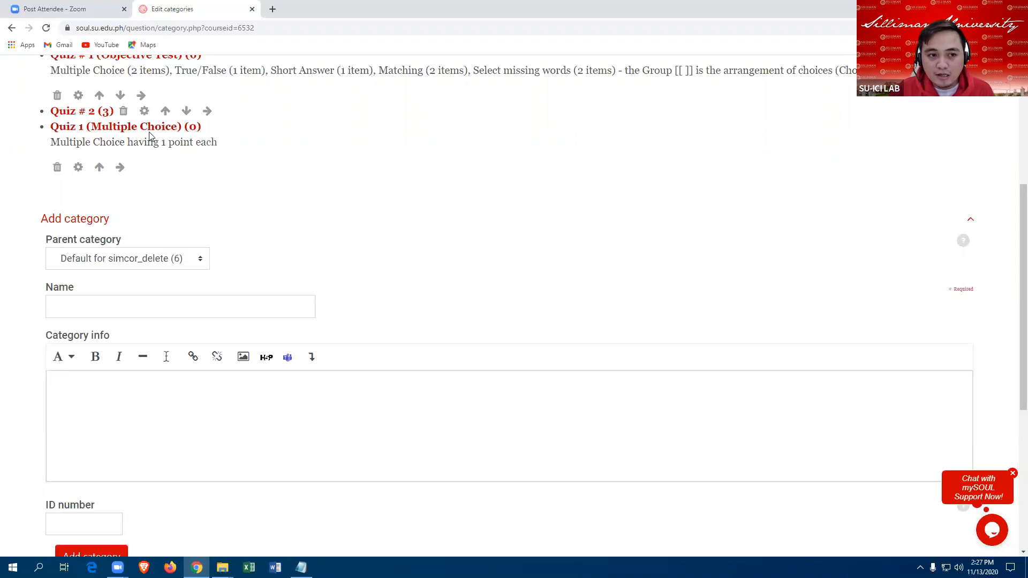
left_click_drag(48, 142, 226, 153)
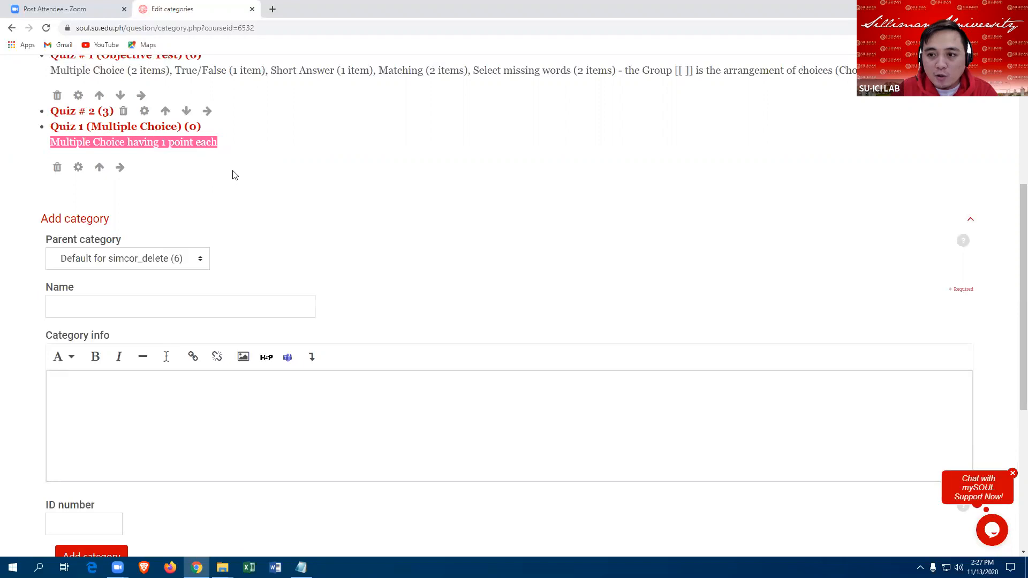
left_click(138, 129)
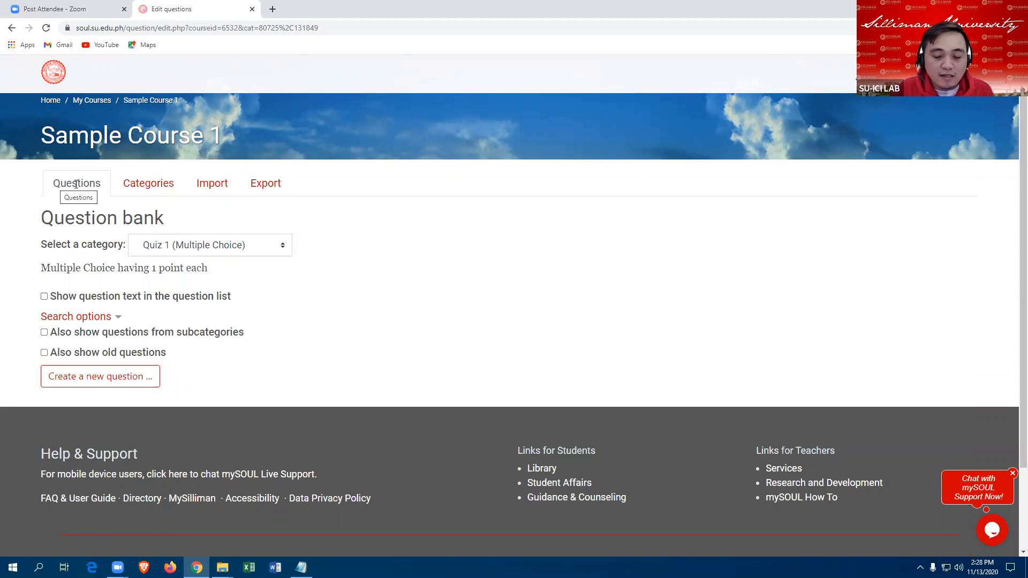
Step: Create a new question of the Multiple choice type in the Quiz 1 (Multiple Choice) category
scroll(402, 287, "down", 1)
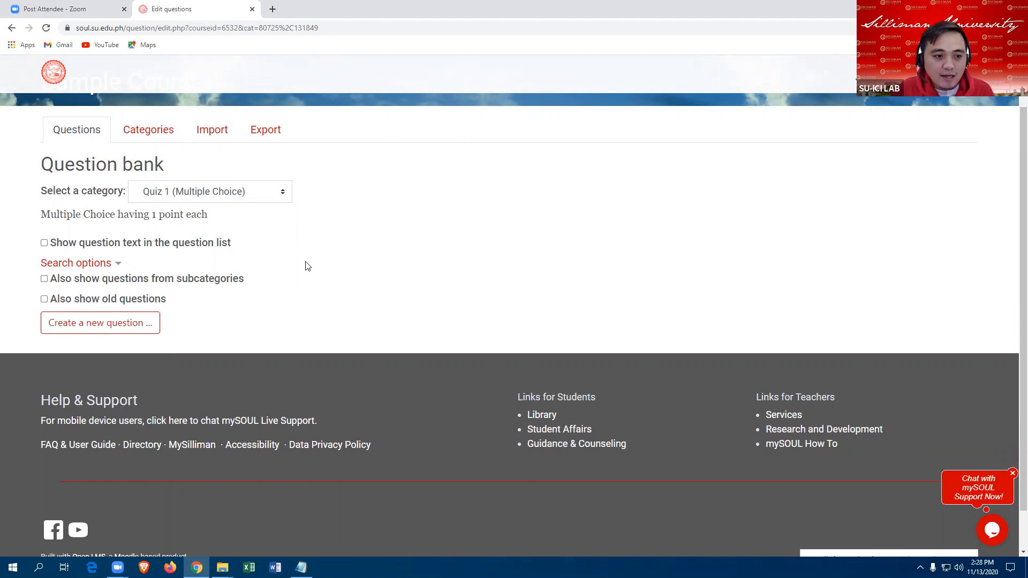
scroll(356, 289, "down", 1)
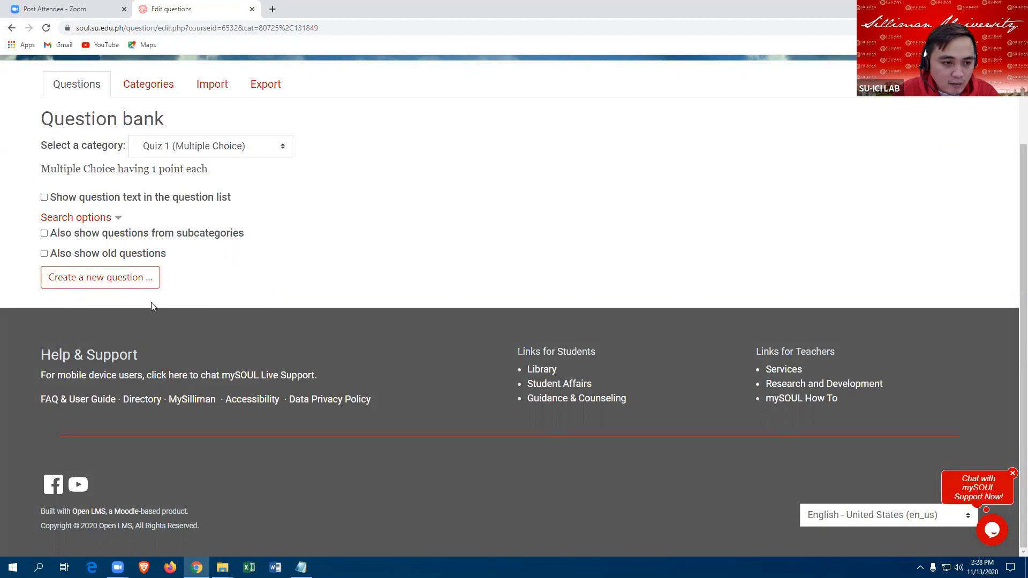
left_click(97, 284)
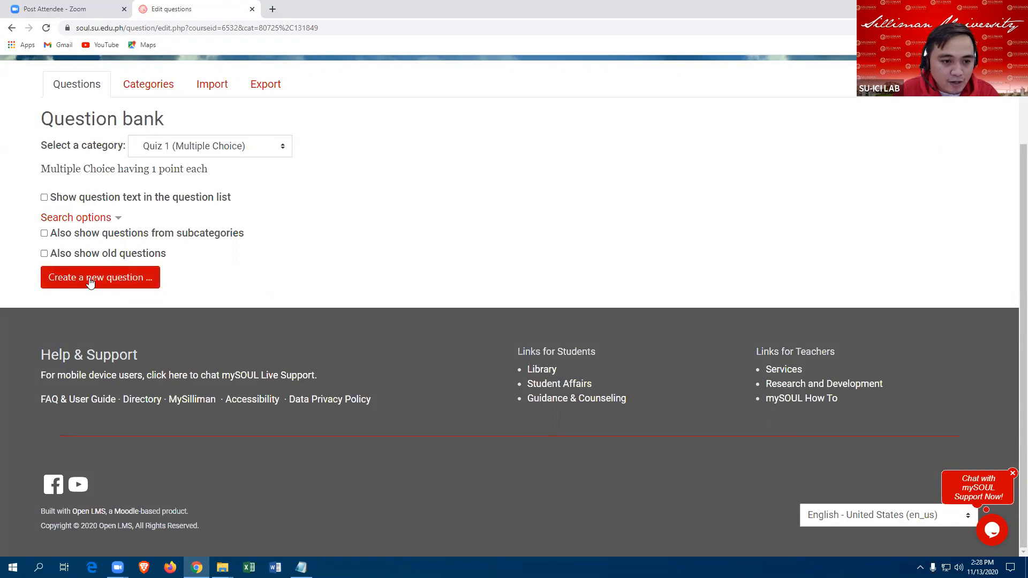
left_click(89, 277)
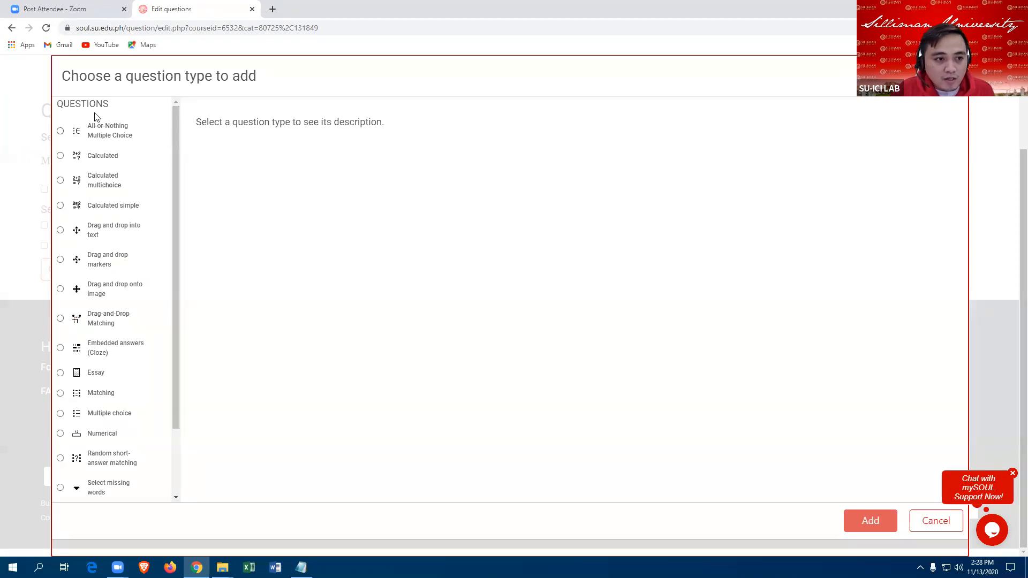
left_click_drag(56, 105, 117, 109)
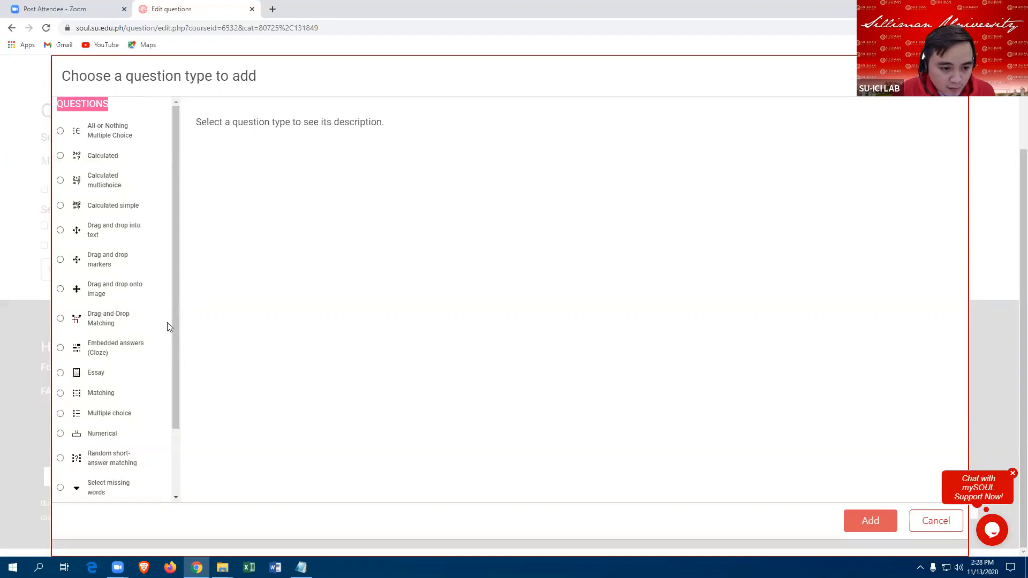
scroll(153, 190, "down", 2)
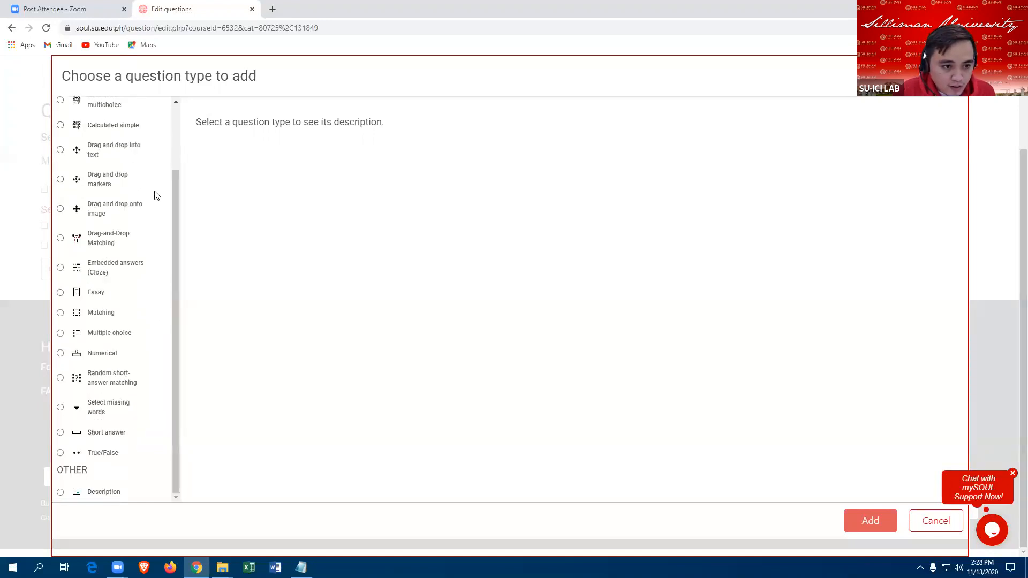
left_click(61, 334)
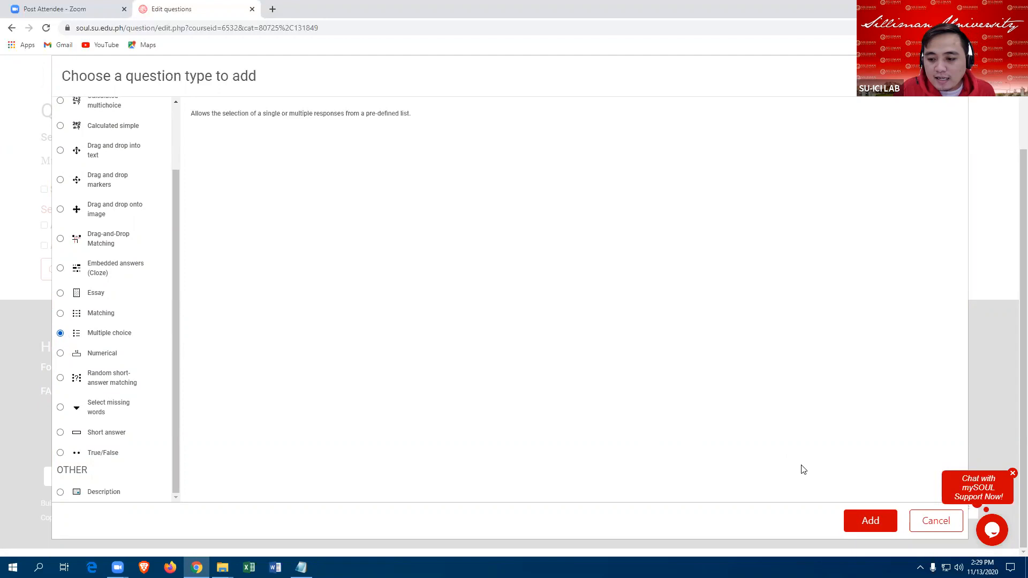
left_click(867, 522)
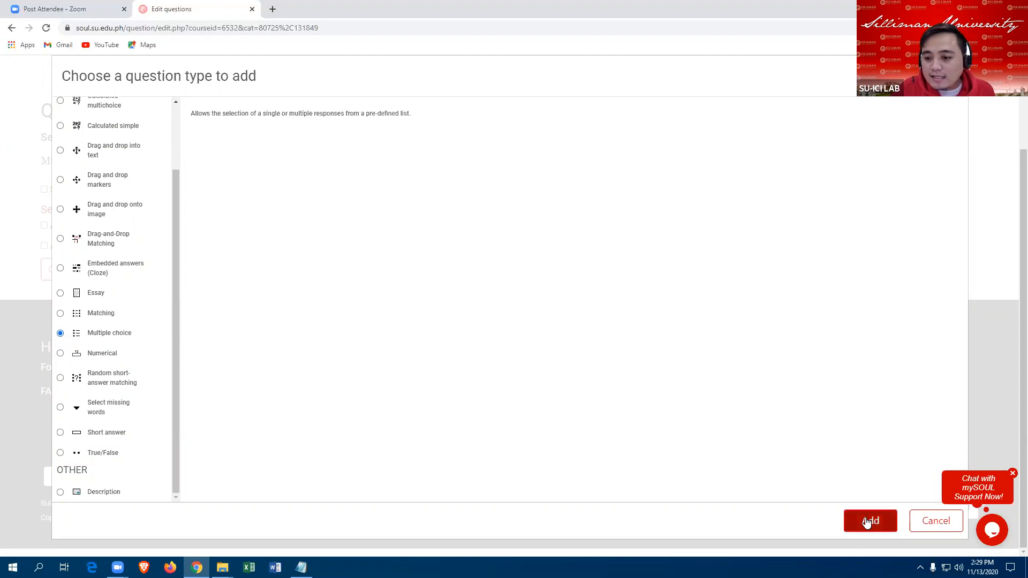
left_click(868, 524)
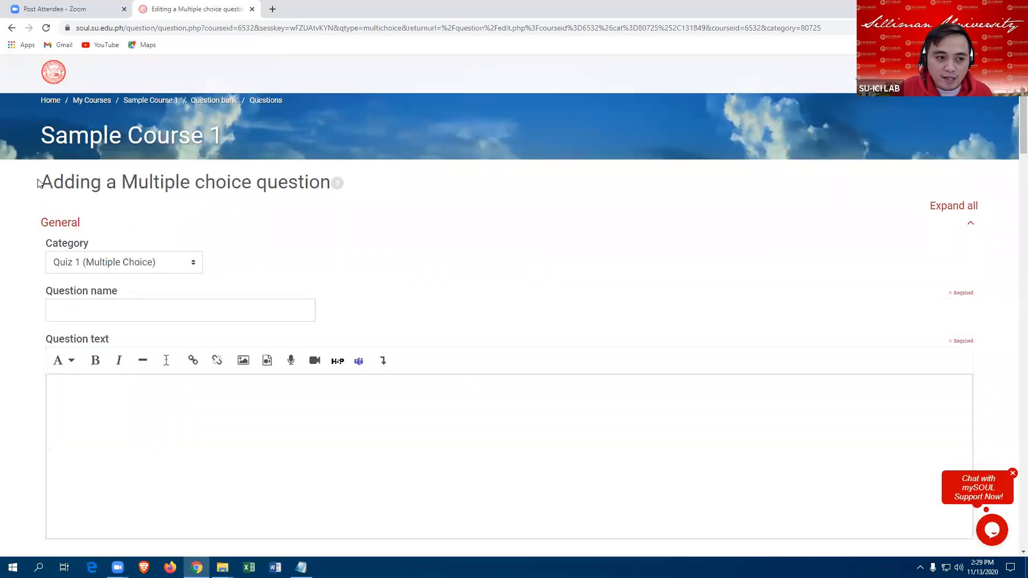
Step: Name the new multiple choice question "MC1"
left_click_drag(39, 183, 321, 185)
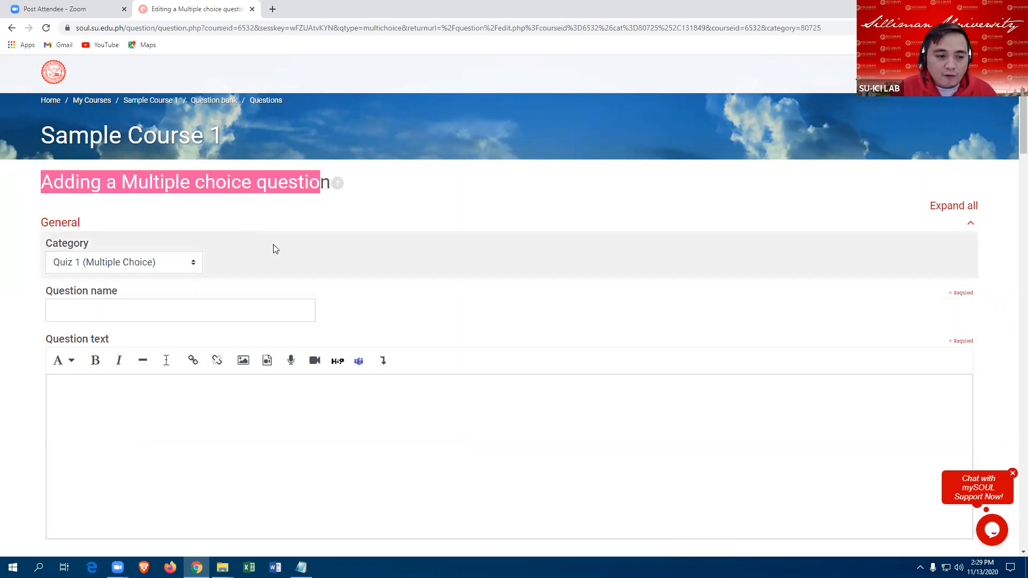
scroll(220, 241, "down", 2)
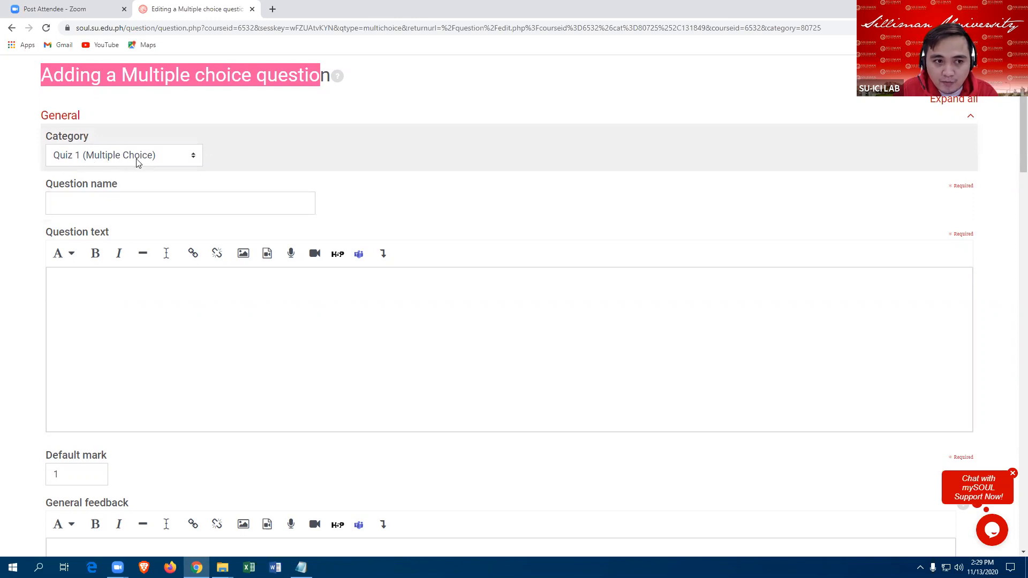
left_click(75, 203)
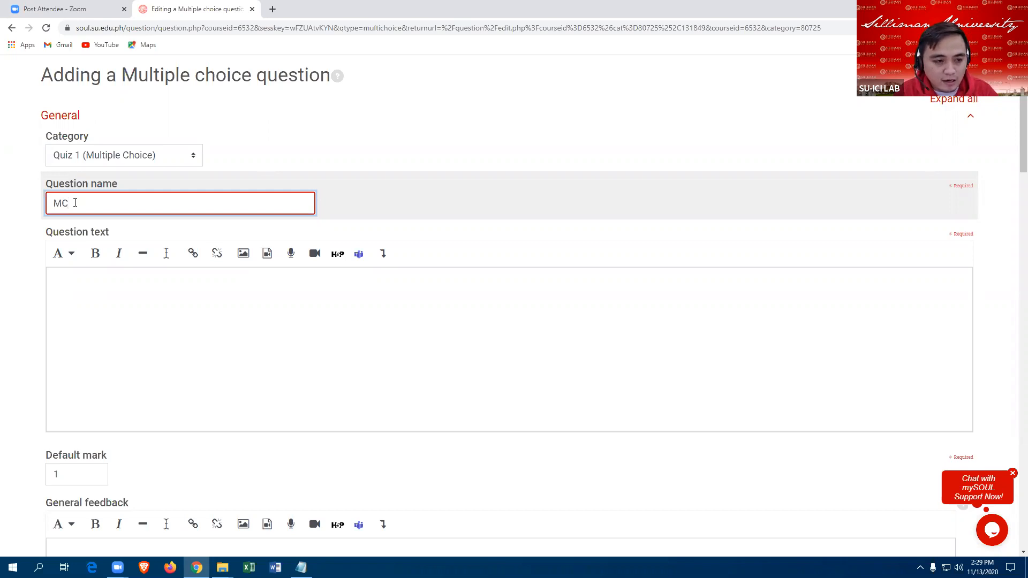
type("1")
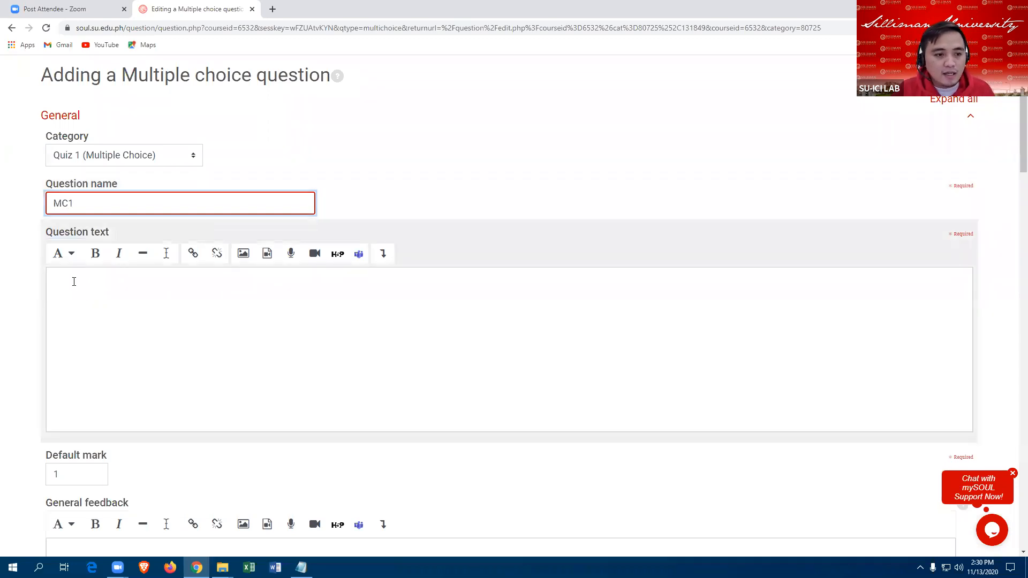
Step: Switch to the Question Bank file in Notepad and copy the first question sentence, beginning "It is a collection of internet-based communication tools"
left_click(78, 280)
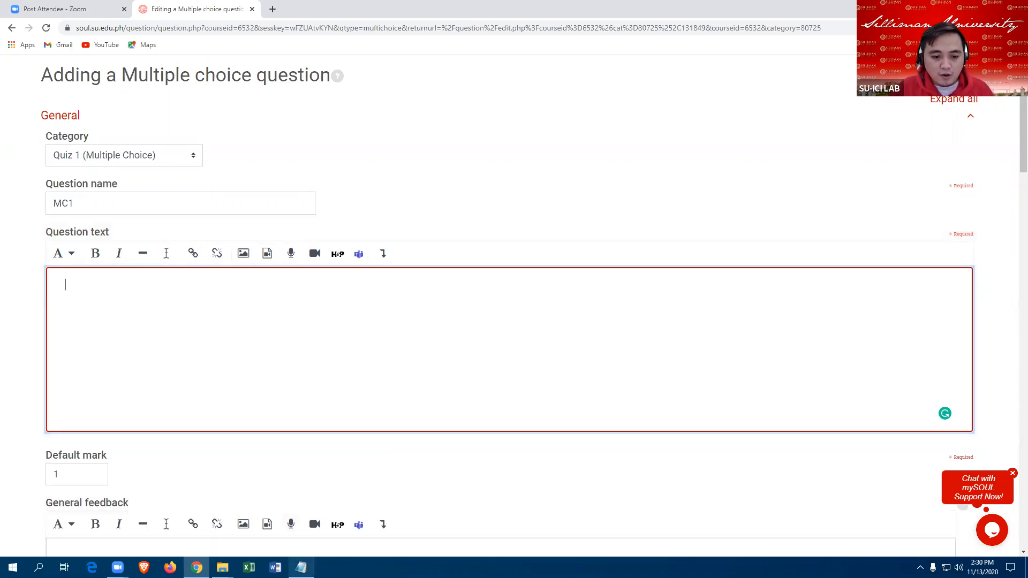
left_click(301, 567)
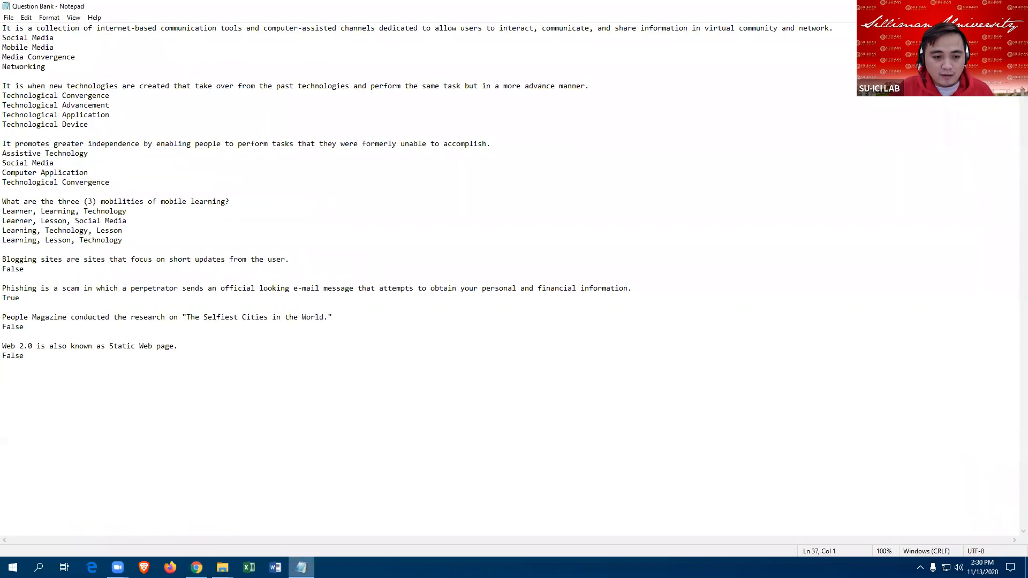
left_click_drag(5, 28, 778, 31)
key("shift+Right")
key("shift+Right")
key("shift+Right")
key("shift+Right")
key("shift+Right")
key("shift+Right")
key("shift+Right")
key("shift+Right")
key("shift+Right")
key("shift+Right")
key("shift+Right")
key("shift+Right")
key("shift+Right")
key("shift+Right")
key("shift+Right")
key("shift+Right")
key("shift+Right")
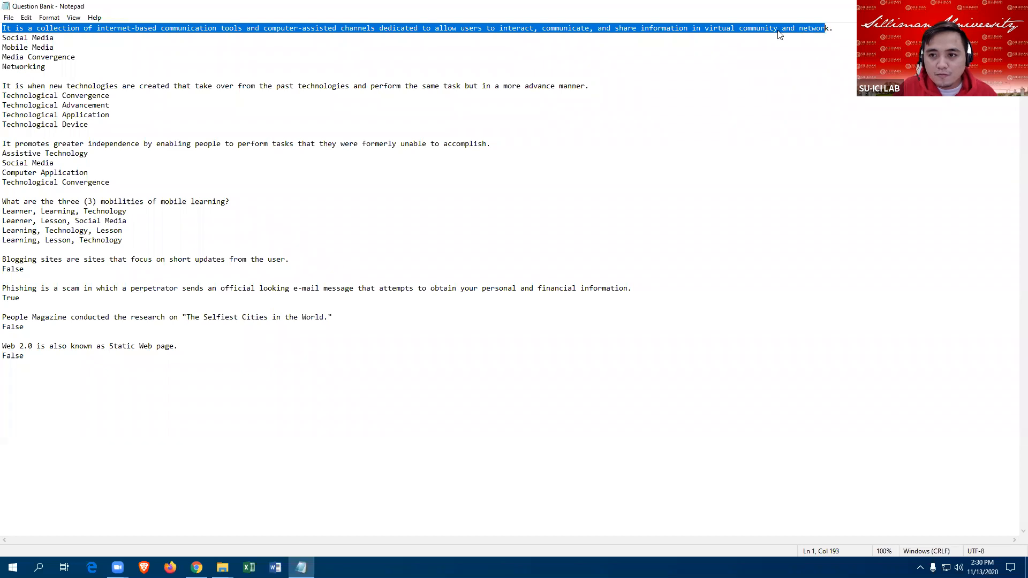
left_click_drag(834, 28, 4, 26)
key("ctrl+c")
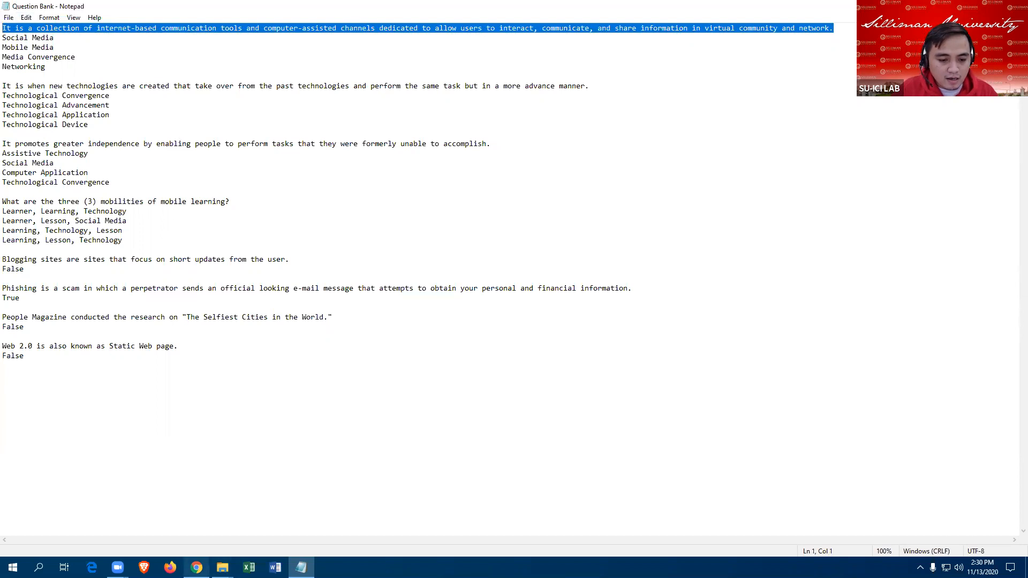
Step: Return to Chrome and paste the copied sentence as the question text of MC1
left_click(197, 567)
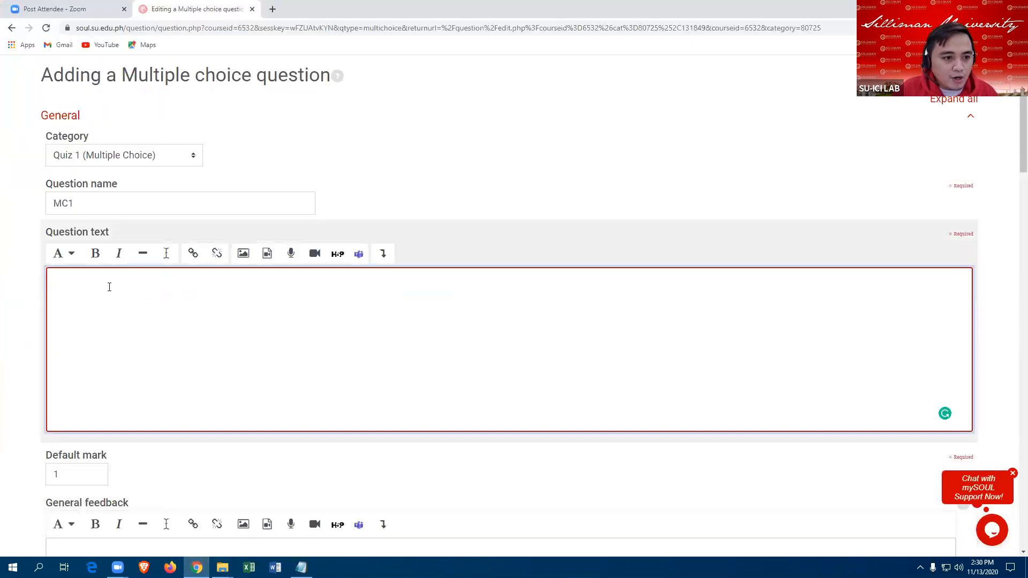
right_click(68, 286)
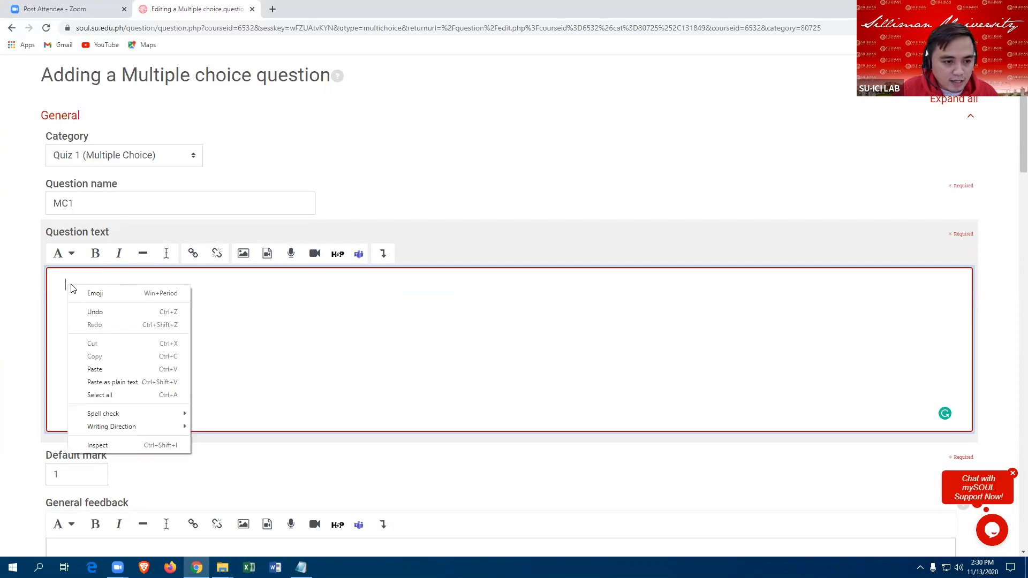
left_click(102, 369)
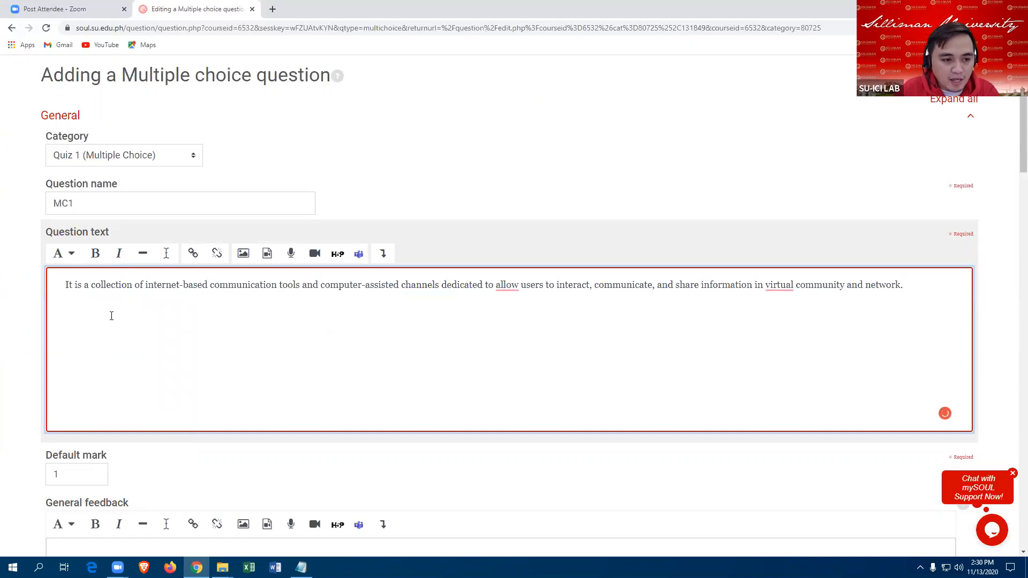
scroll(139, 300, "down", 3)
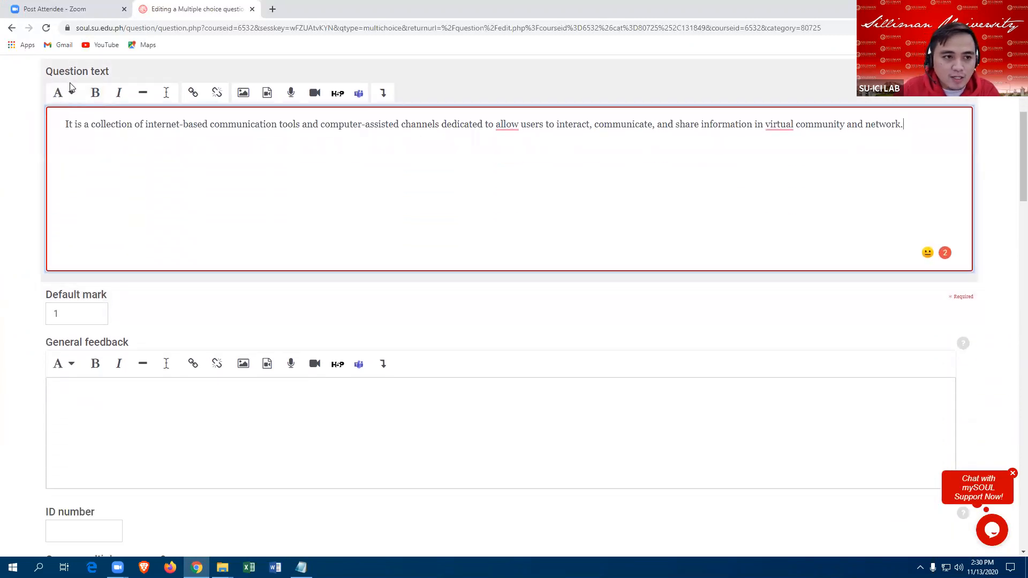
left_click(67, 125)
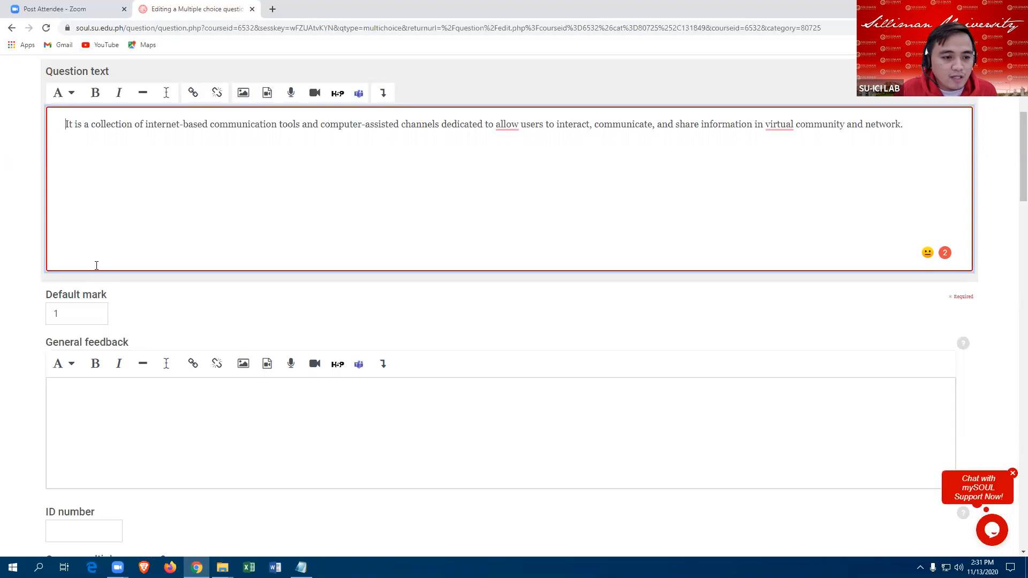
Step: Check the default mark and general feedback fields, and select One answer only for the number of answers
left_click(74, 316)
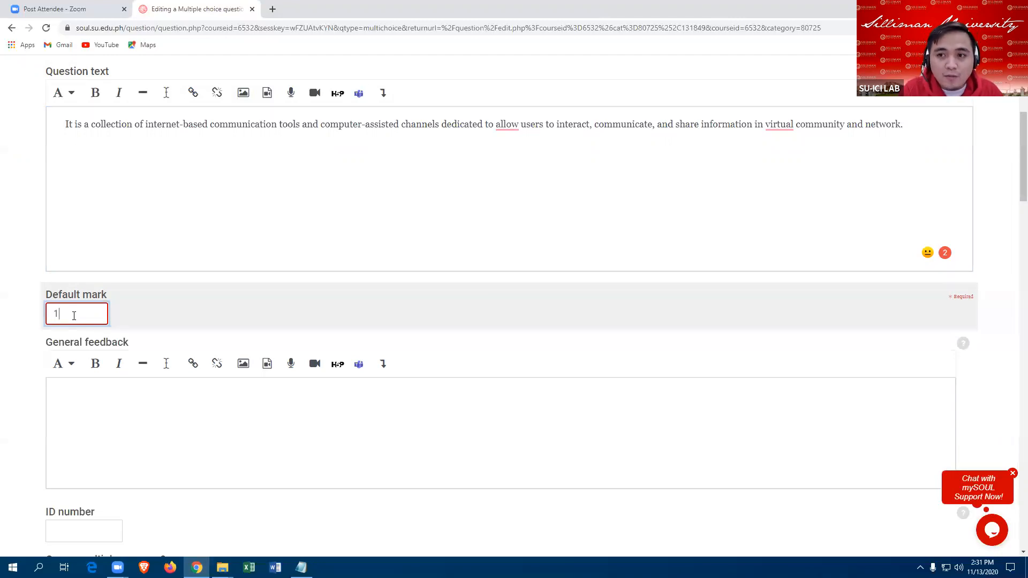
scroll(155, 342, "down", 3)
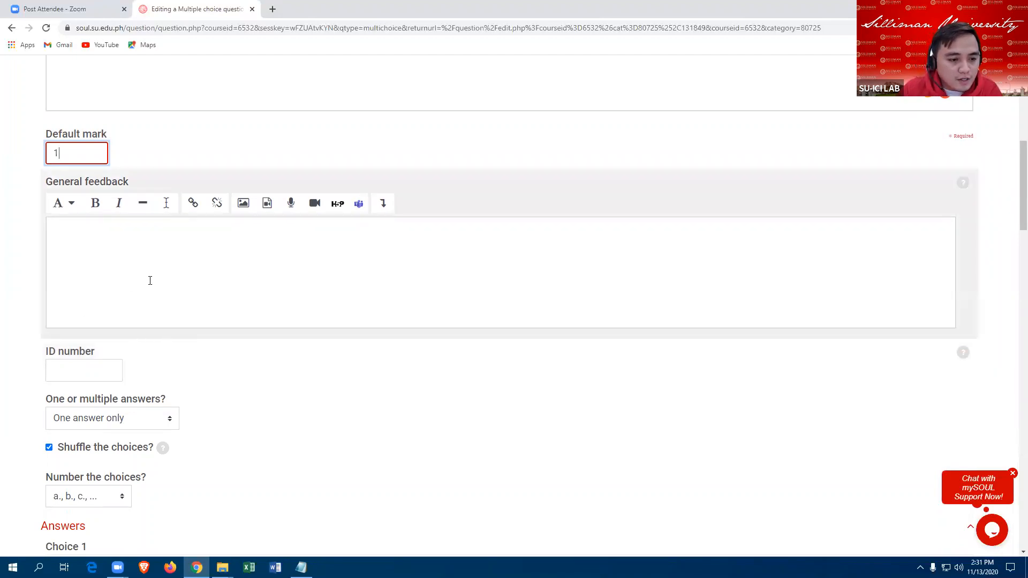
scroll(160, 222, "down", 1)
left_click(95, 181)
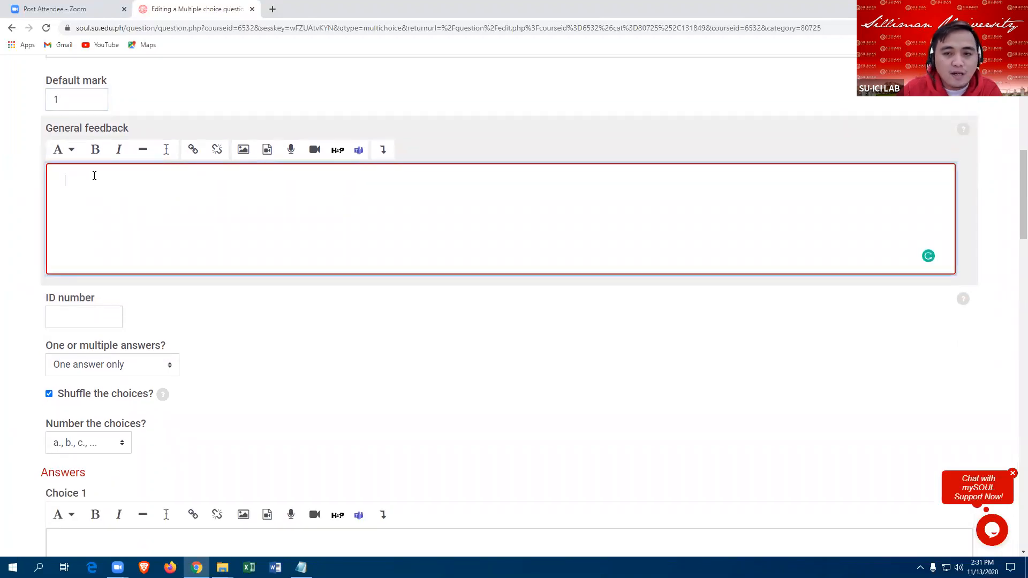
scroll(140, 256, "down", 4)
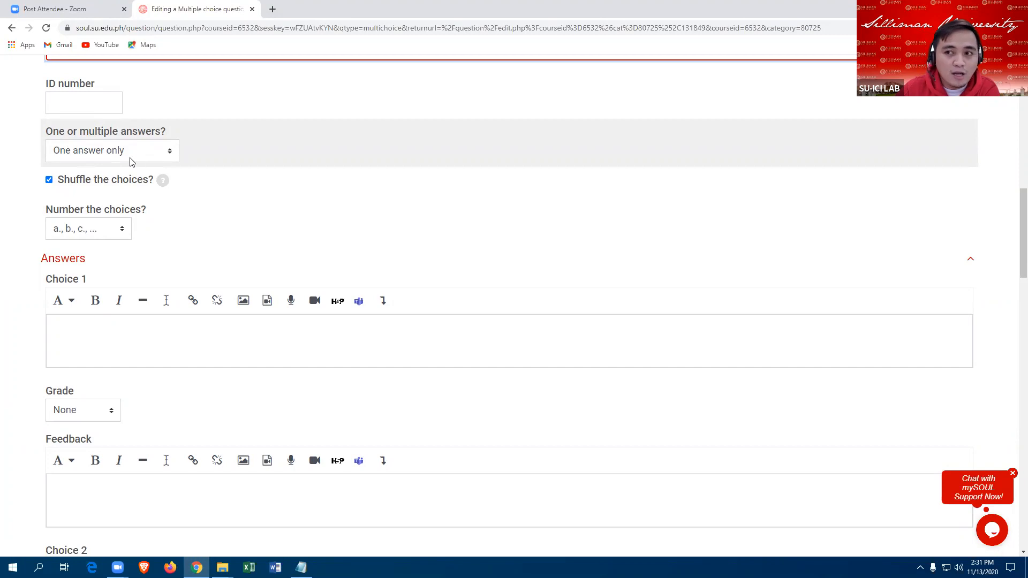
left_click(153, 153)
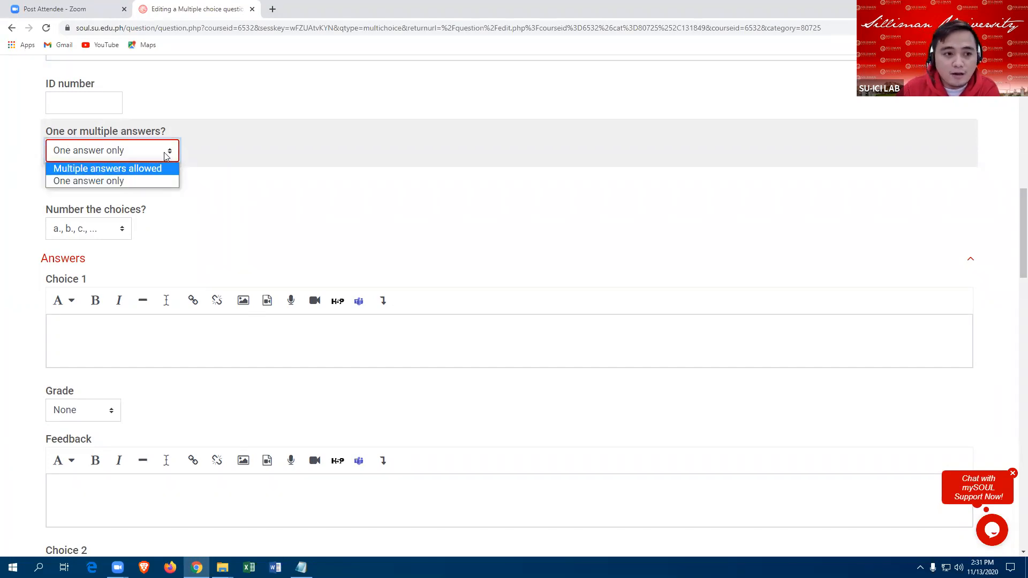
left_click(68, 182)
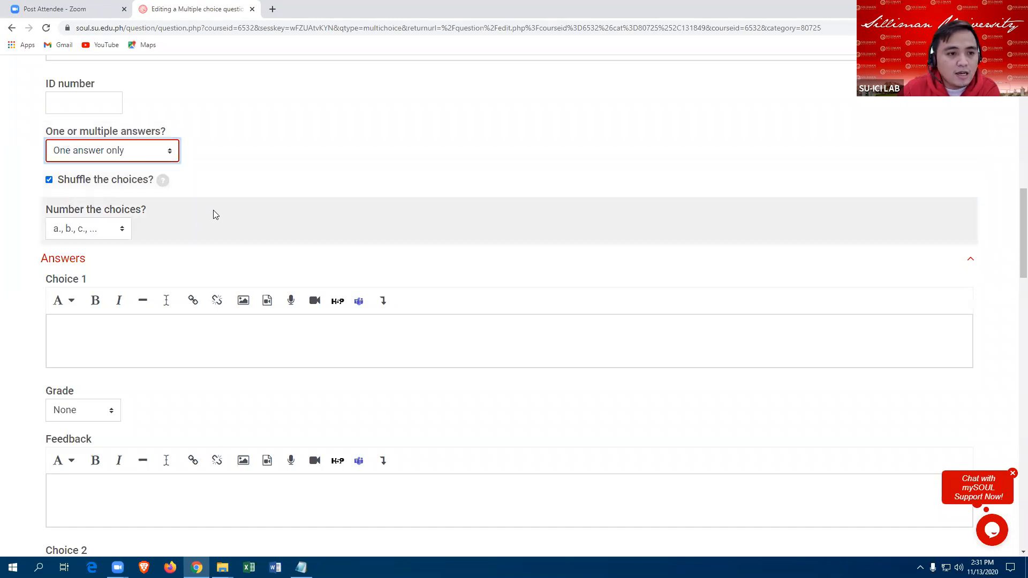
Step: Set the numbering of the choices to A., B., C., ..
scroll(156, 130, "down", 1)
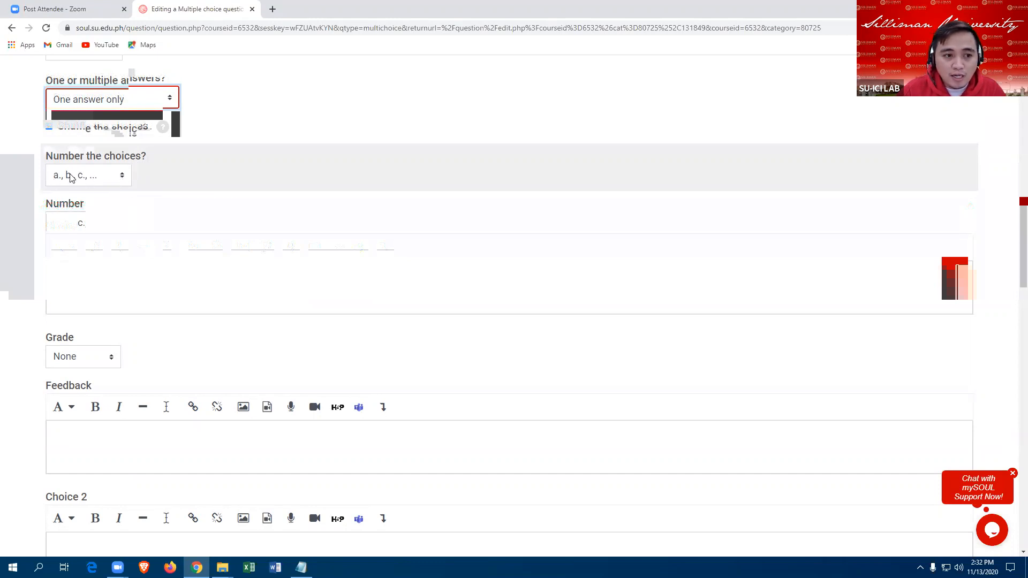
left_click(123, 177)
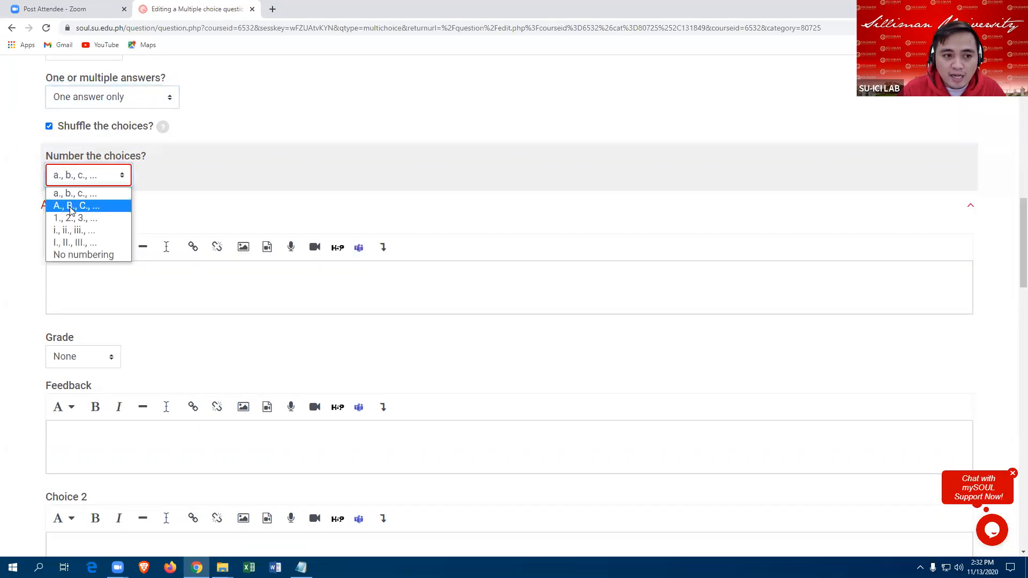
left_click(124, 176)
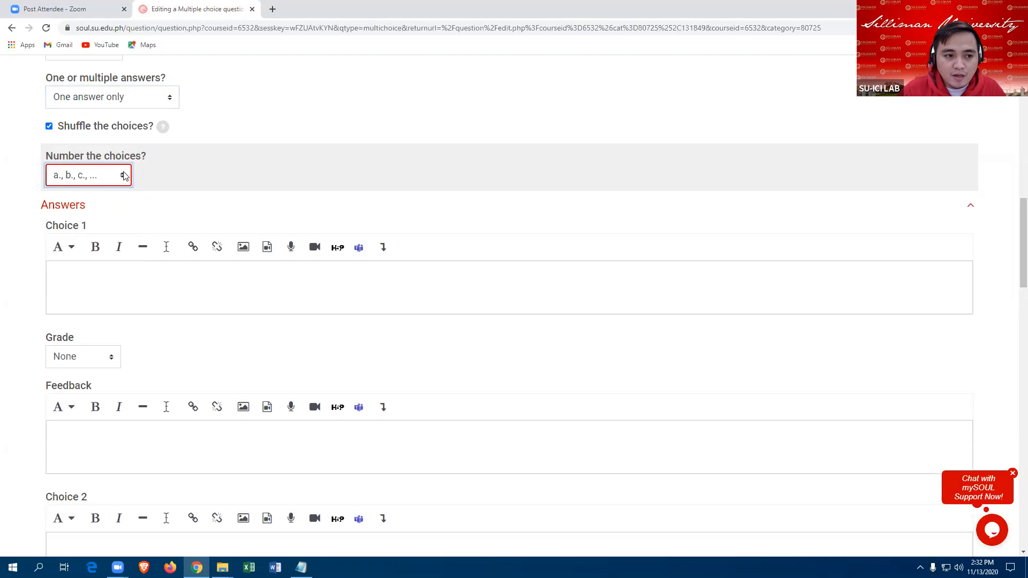
left_click(125, 176)
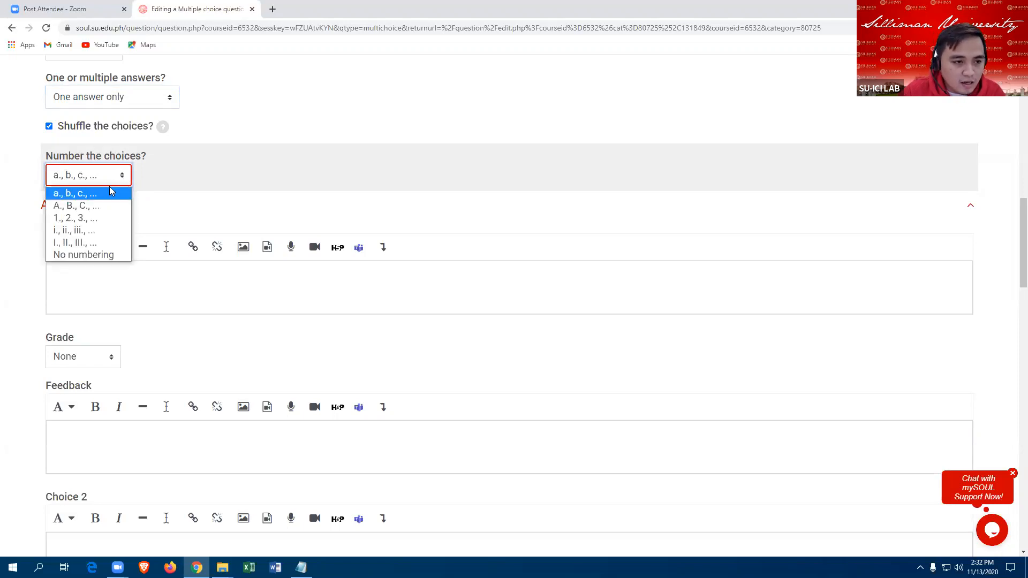
left_click(85, 209)
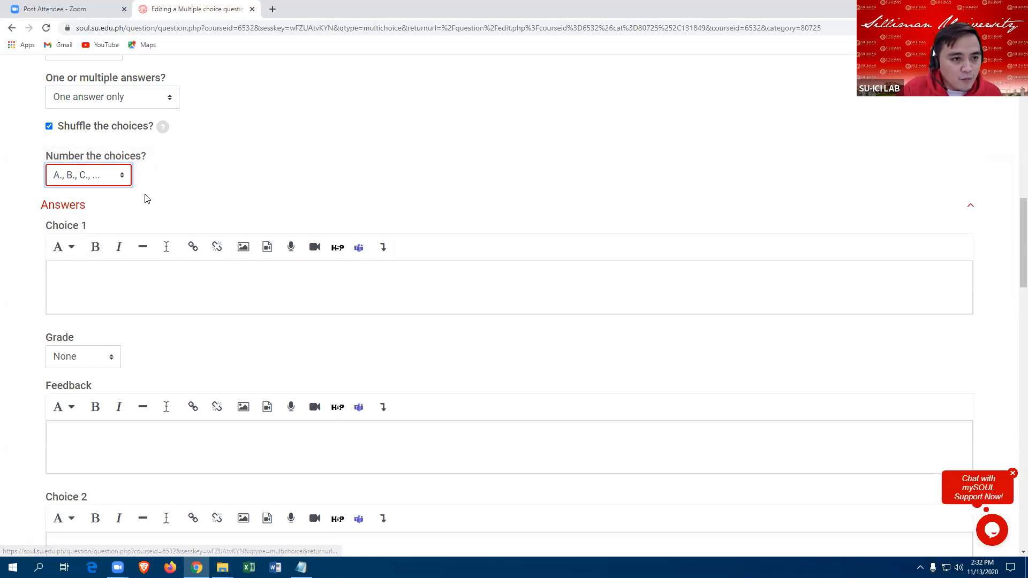
Step: Copy "Social Media" from the Question Bank file in Notepad and paste it as Choice 1 of the question in Chrome
scroll(144, 198, "down", 1)
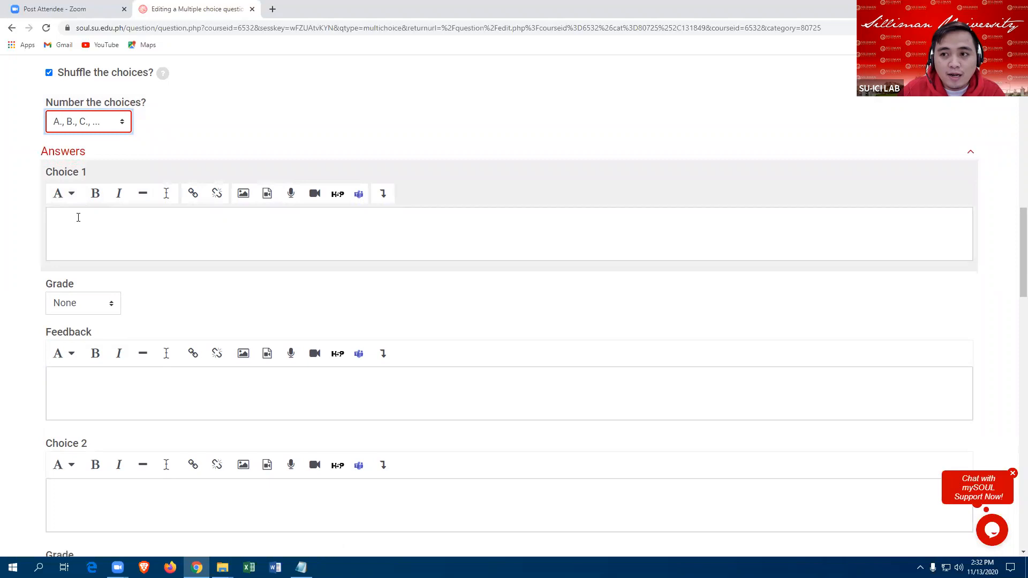
left_click(102, 226)
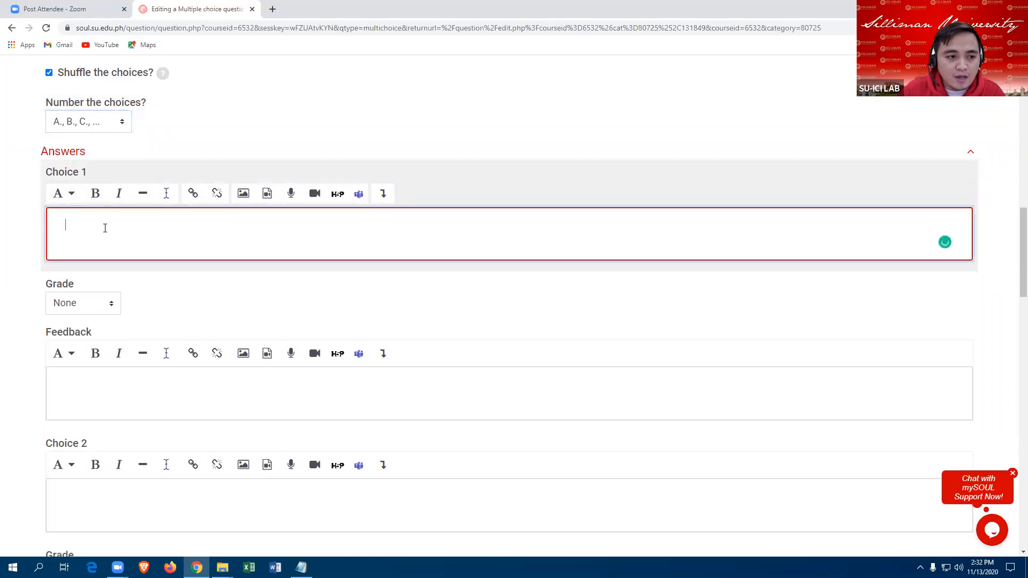
scroll(120, 218, "up", 1)
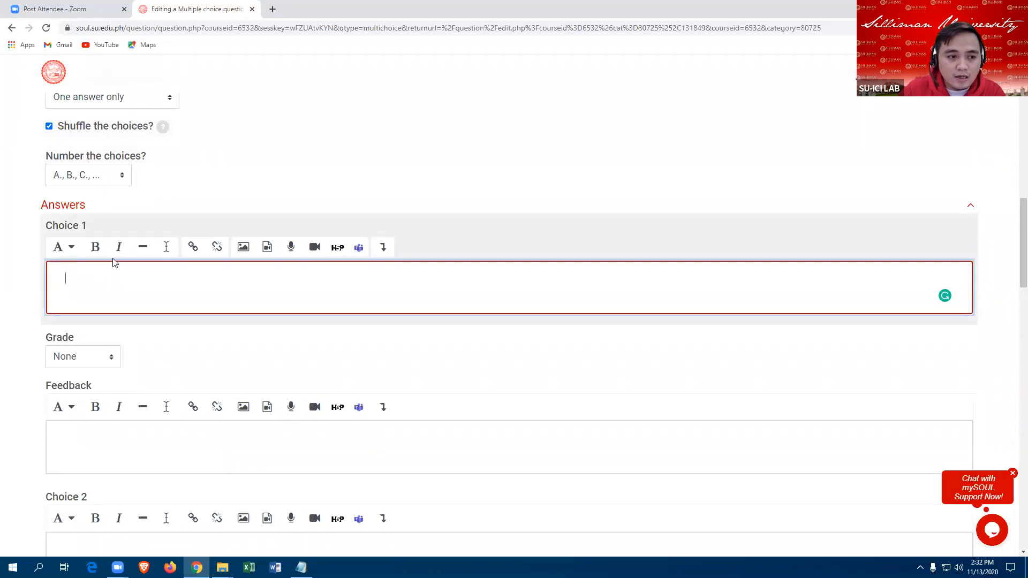
scroll(113, 262, "down", 1)
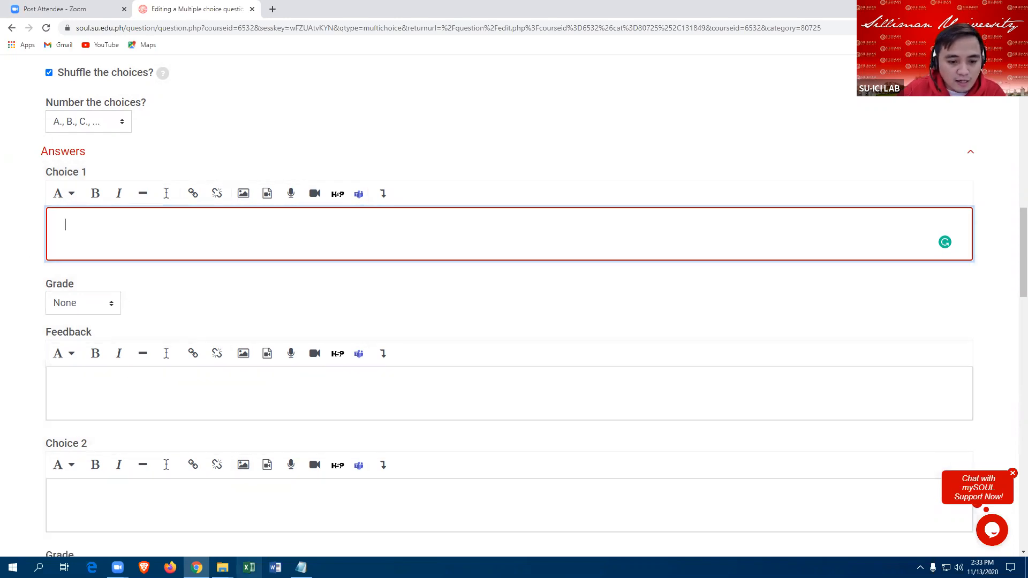
left_click(301, 568)
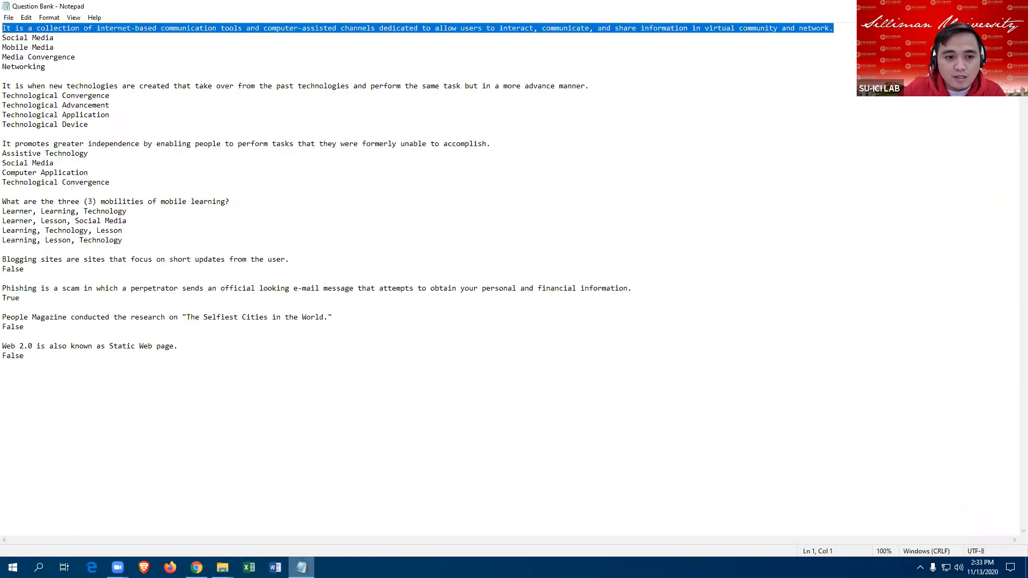
left_click_drag(57, 39, 3, 38)
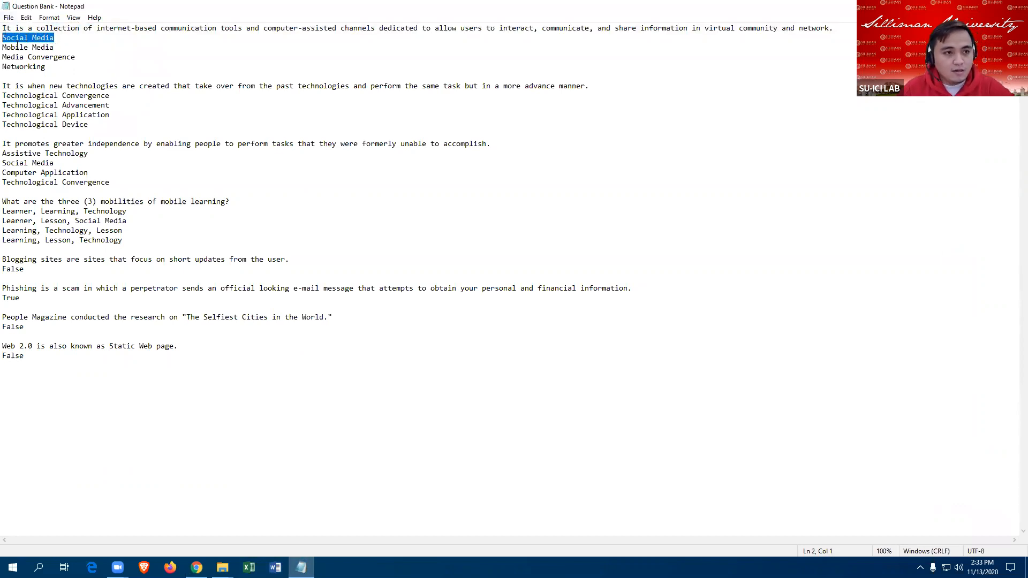
left_click(197, 568)
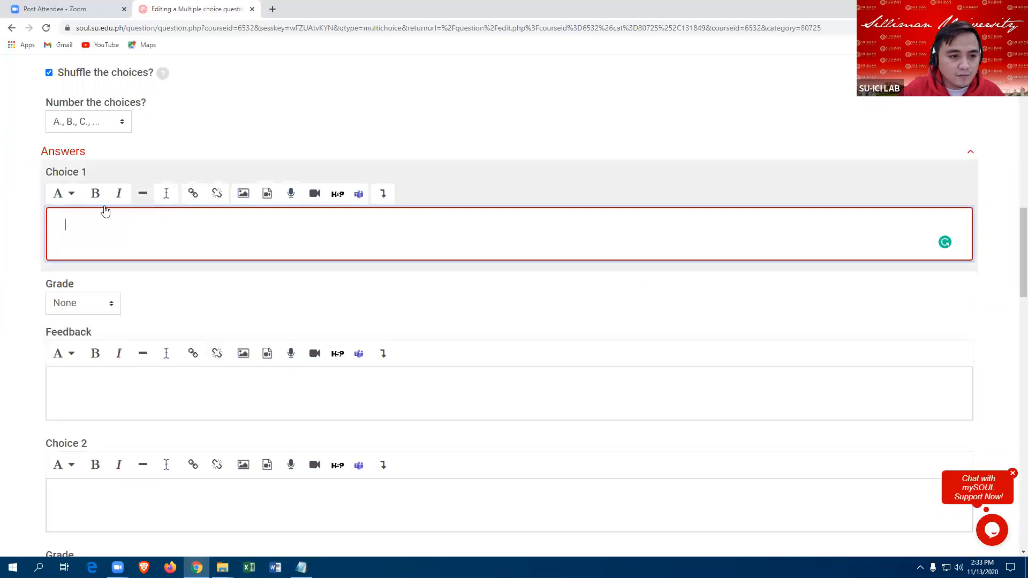
left_click(63, 218)
type("Social Media")
Step: Copy "Mobile Media" from the Question Bank file in Notepad and paste it as Choice 2 in Chrome
mouse_move(301, 568)
left_click(304, 536)
left_click_drag(54, 49, 4, 47)
key("ctrl+c")
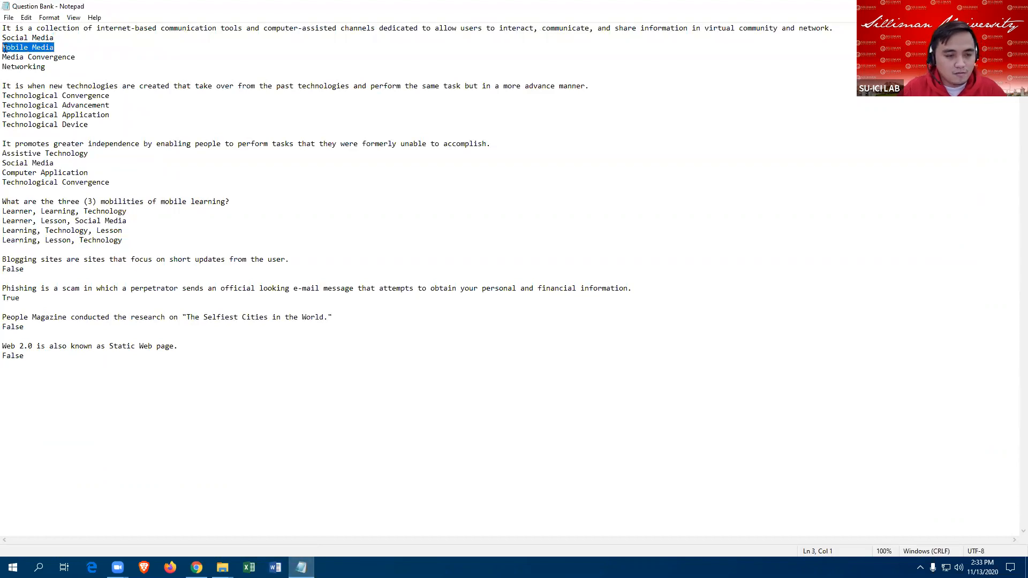
left_click(197, 568)
scroll(142, 375, "down", 2)
scroll(123, 375, "down", 1)
left_click(92, 334)
key("ctrl+v")
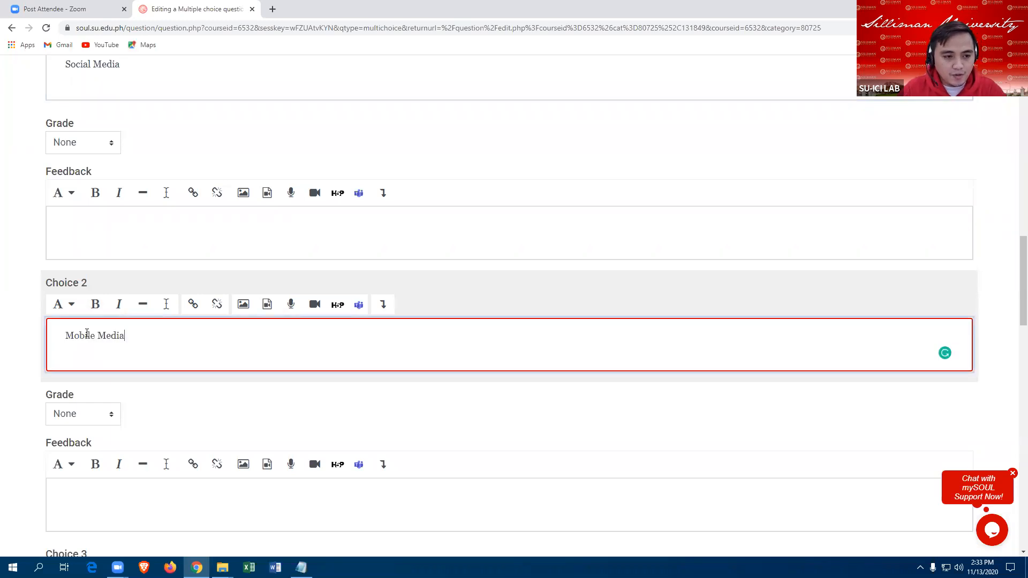
Step: Copy "Media Convergence" from the Question Bank file in Notepad and paste it as Choice 3 in Chrome
left_click(301, 568)
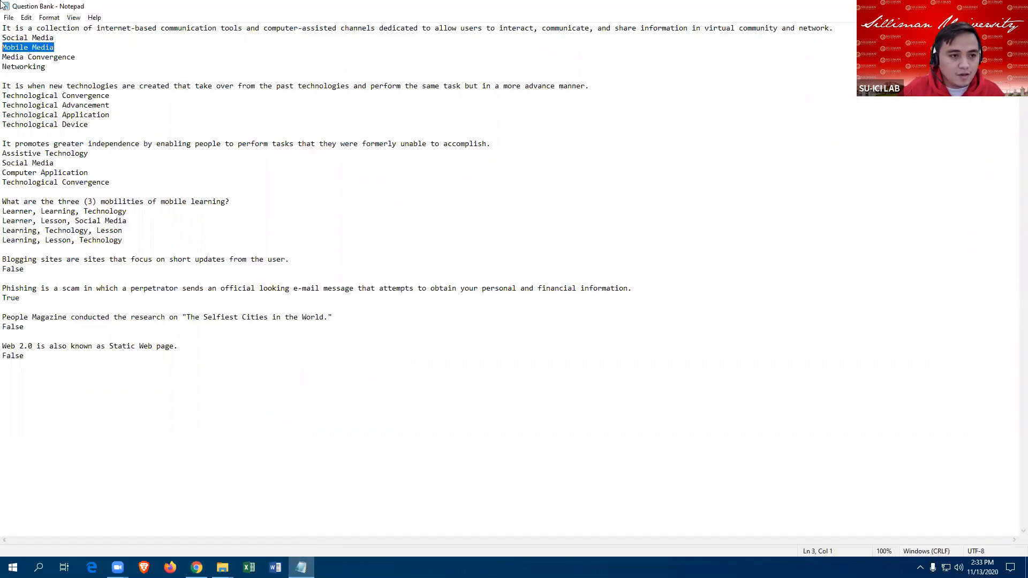
left_click_drag(81, 59, 4, 52)
key("ctrl+c")
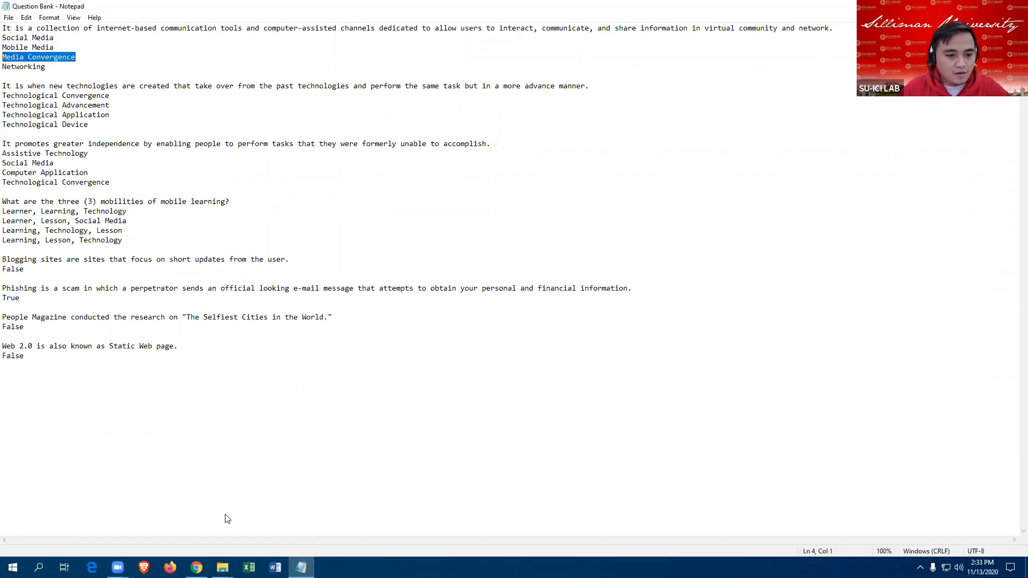
left_click(197, 567)
scroll(188, 455, "down", 3)
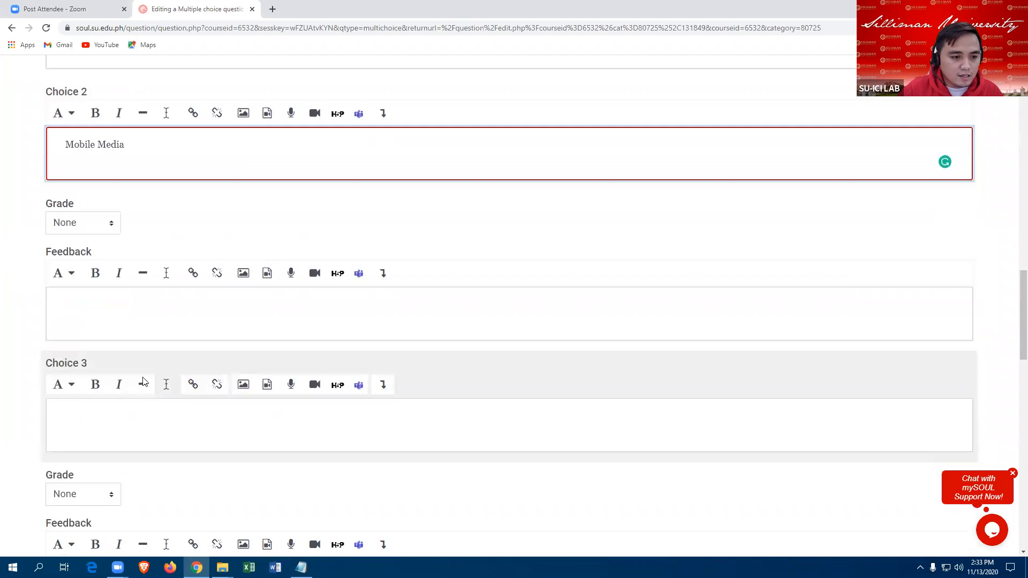
scroll(143, 382, "down", 1)
left_click(103, 333)
key("ctrl+v")
Step: Copy "Networking" from the Question Bank file in Notepad and paste it as Choice 4 in Chrome
key("alt+Tab")
left_click_drag(46, 66, 4, 66)
key("ctrl+c")
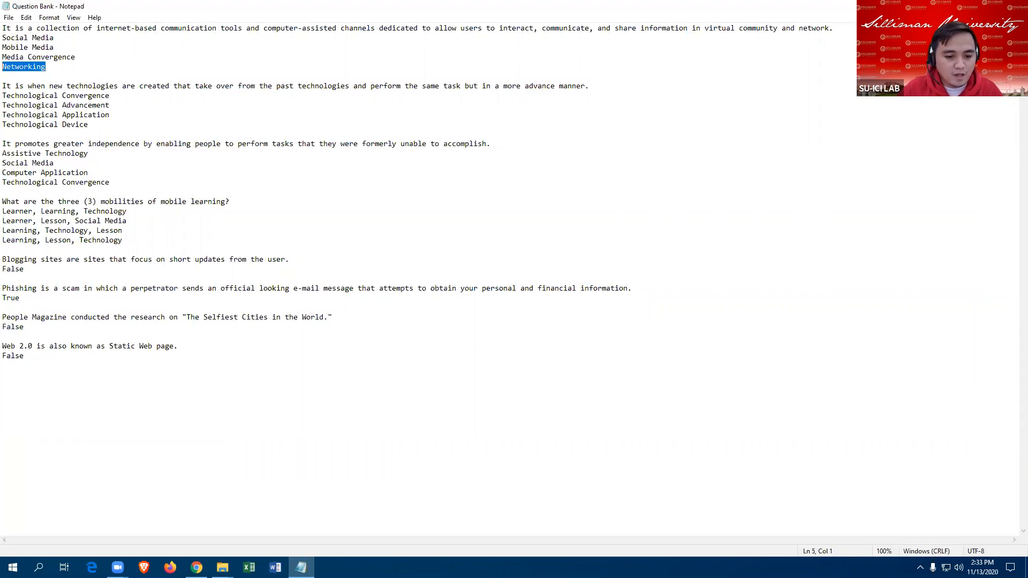
mouse_move(196, 567)
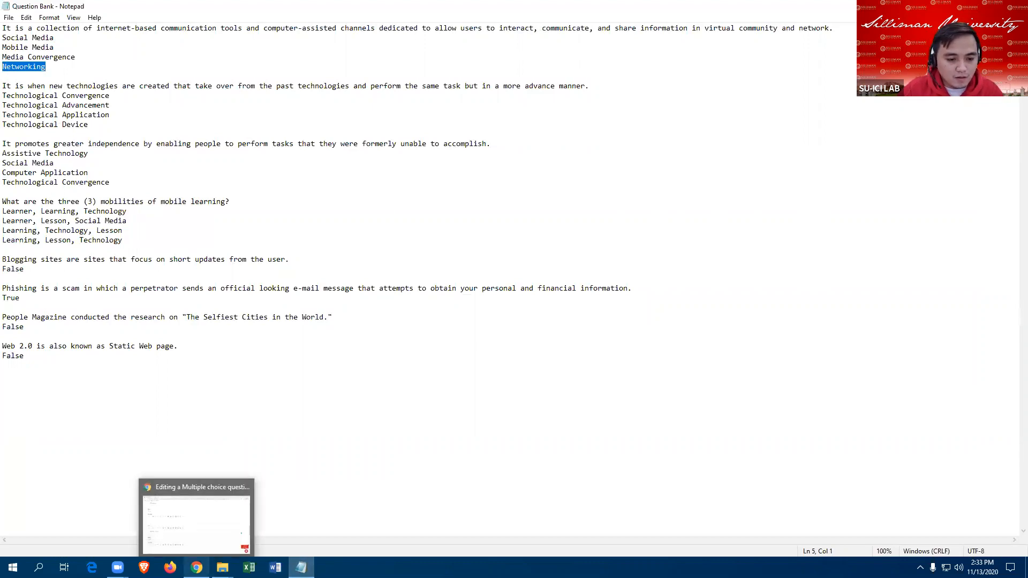
left_click(204, 535)
scroll(236, 352, "down", 5)
left_click(88, 333)
key("ctrl+v")
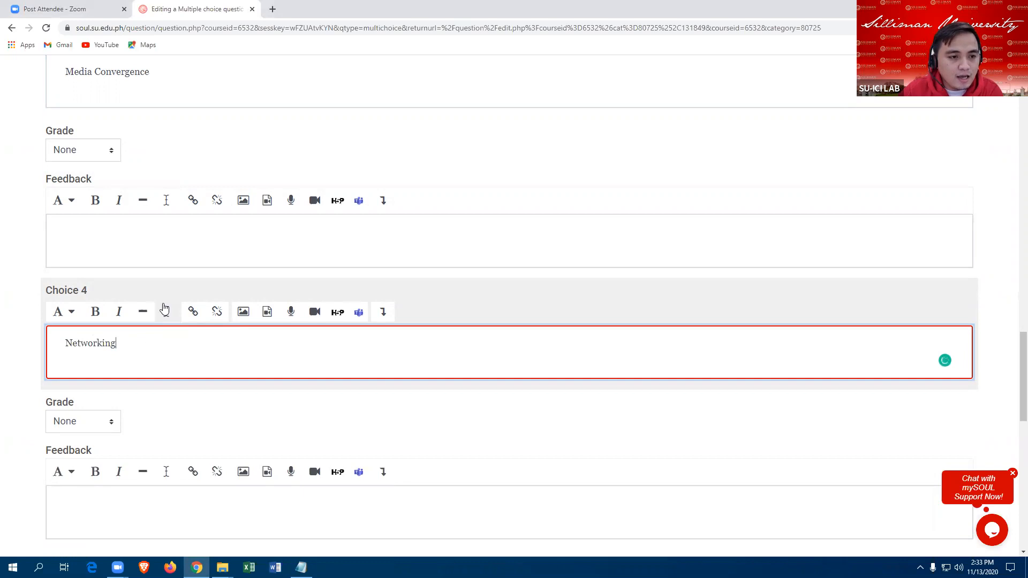
Step: Set the grade of Choice 1, Social Media, to 100% to mark it as the correct answer
scroll(169, 299, "up", 9)
scroll(179, 303, "up", 5)
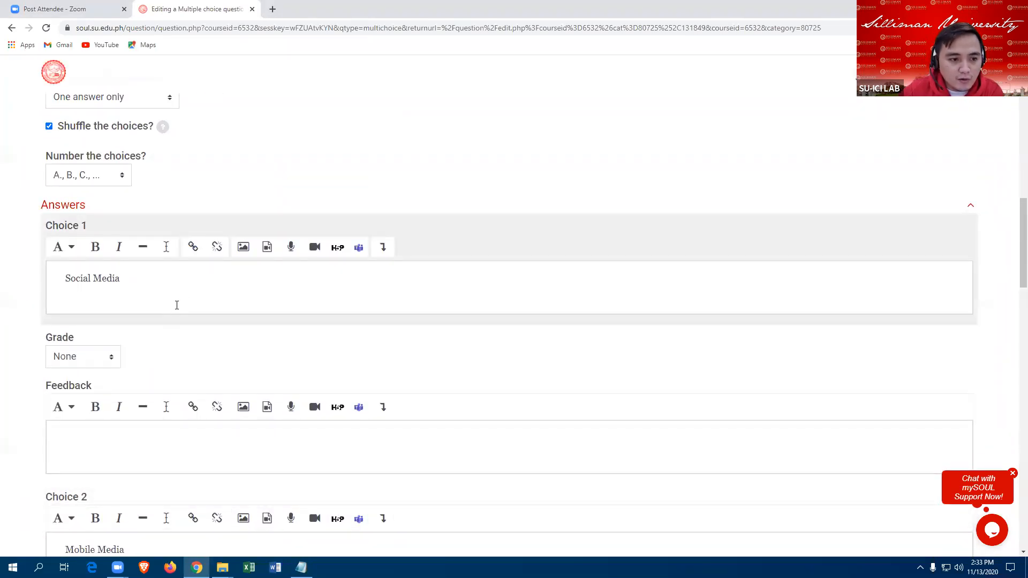
scroll(176, 304, "down", 1)
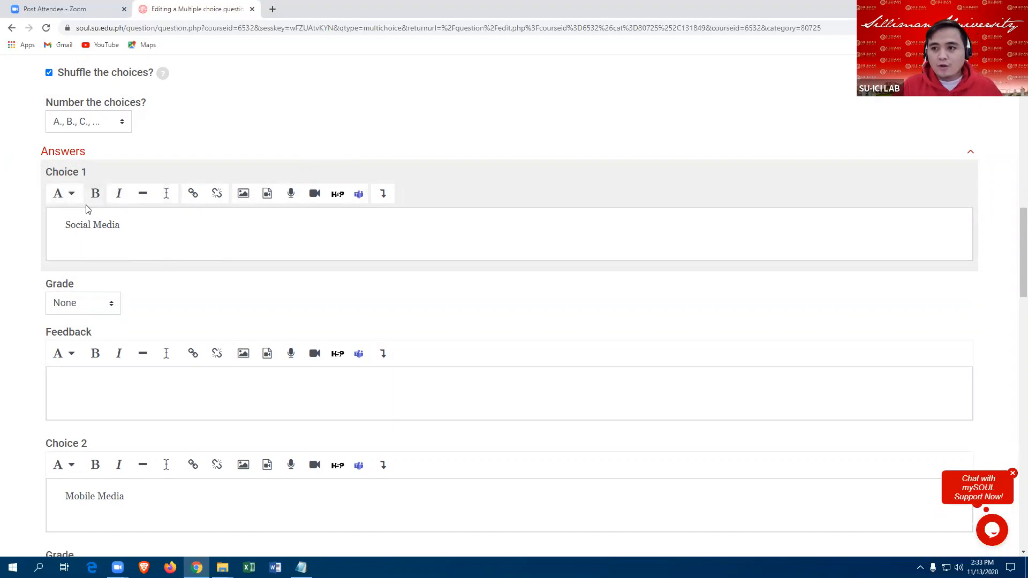
left_click(113, 307)
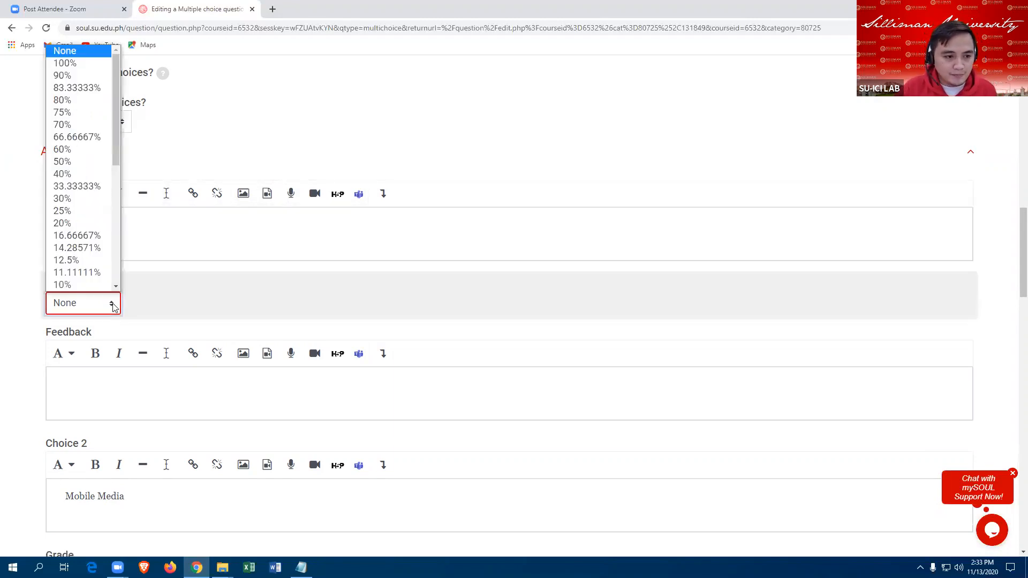
scroll(108, 277, "down", 1)
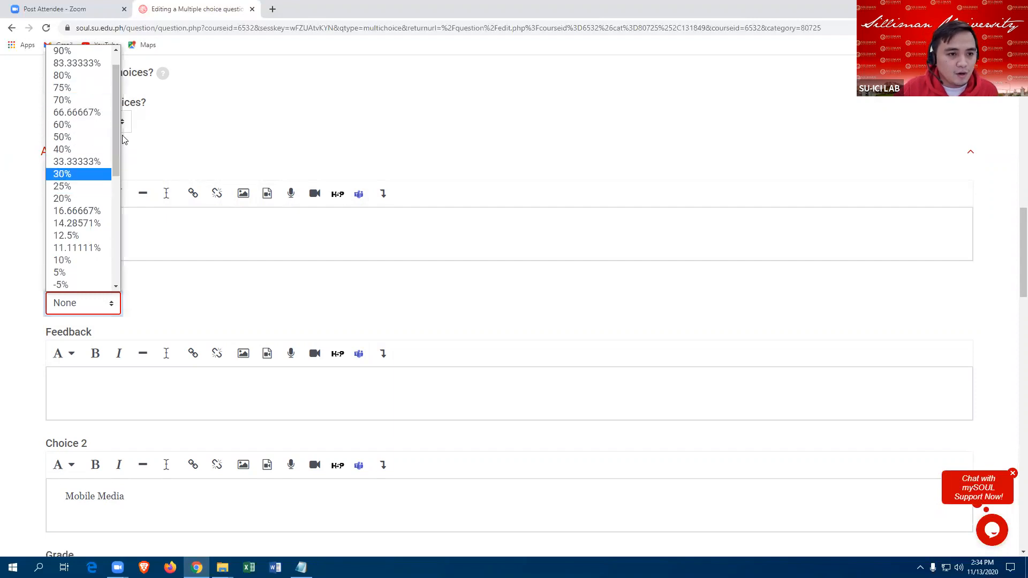
scroll(111, 137, "up", 1)
left_click(80, 63)
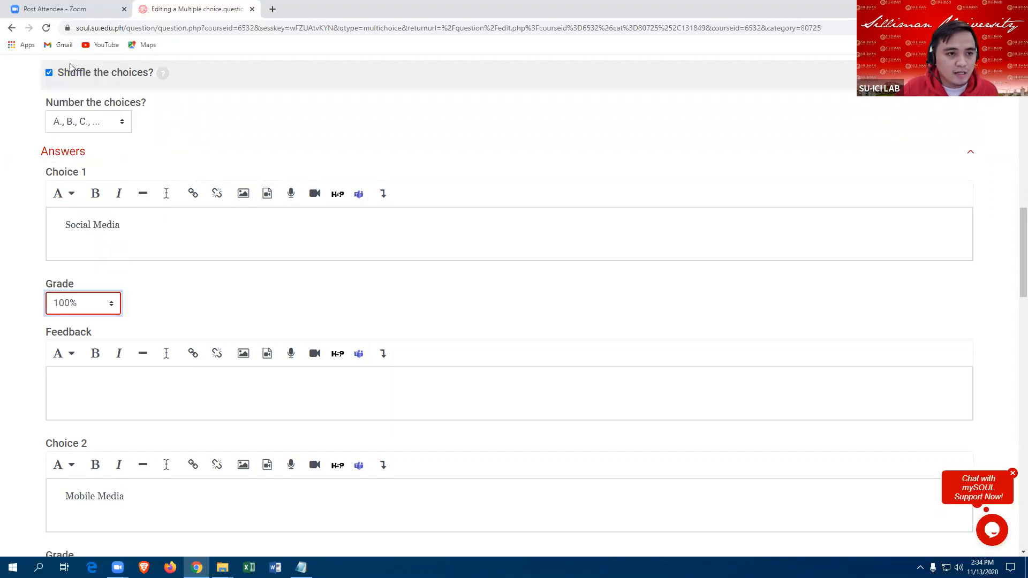
left_click(133, 227)
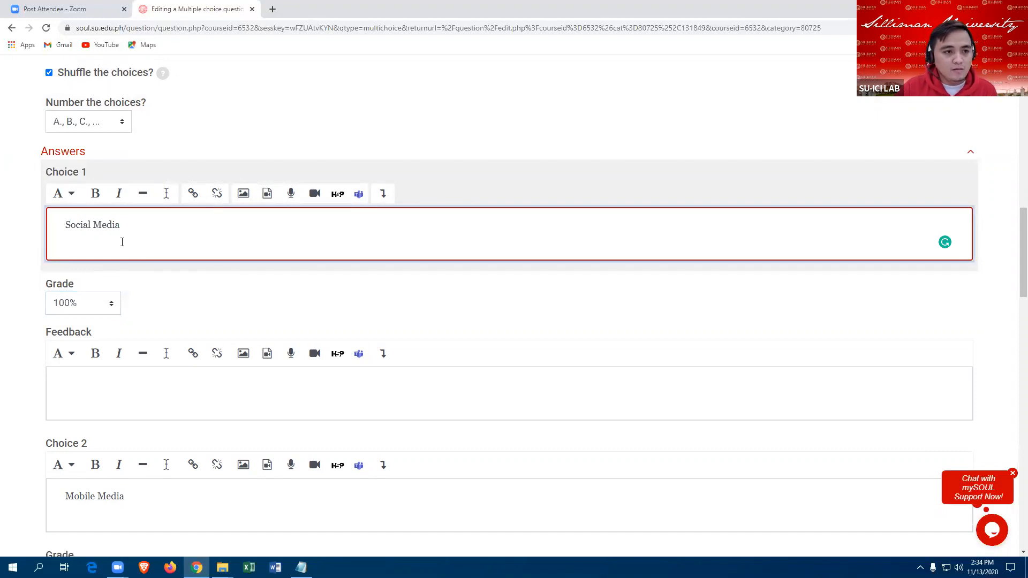
Step: Review the category, question name, question text and default mark of MC1
scroll(122, 242, "up", 4)
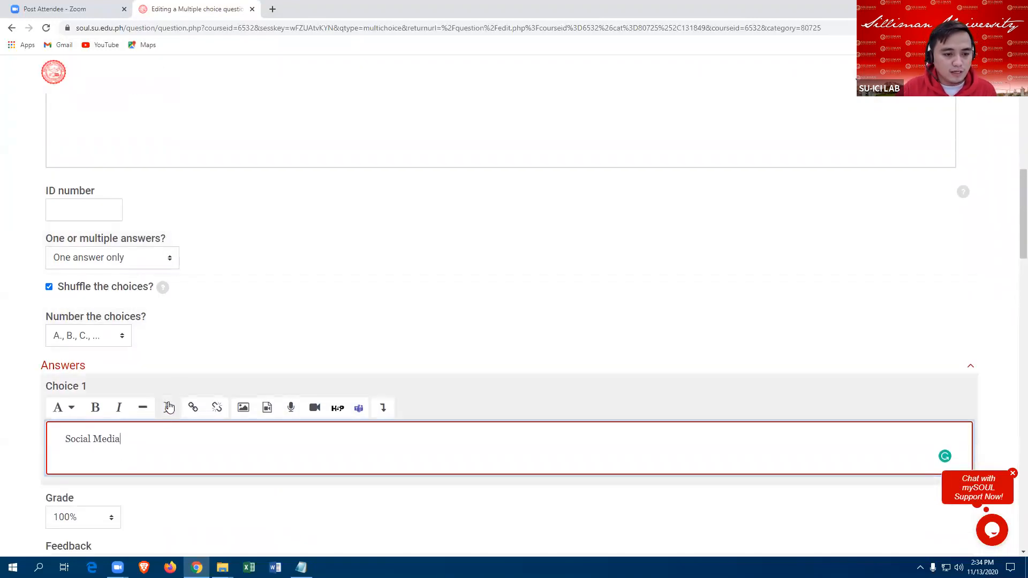
scroll(179, 375, "up", 12)
scroll(235, 364, "down", 2)
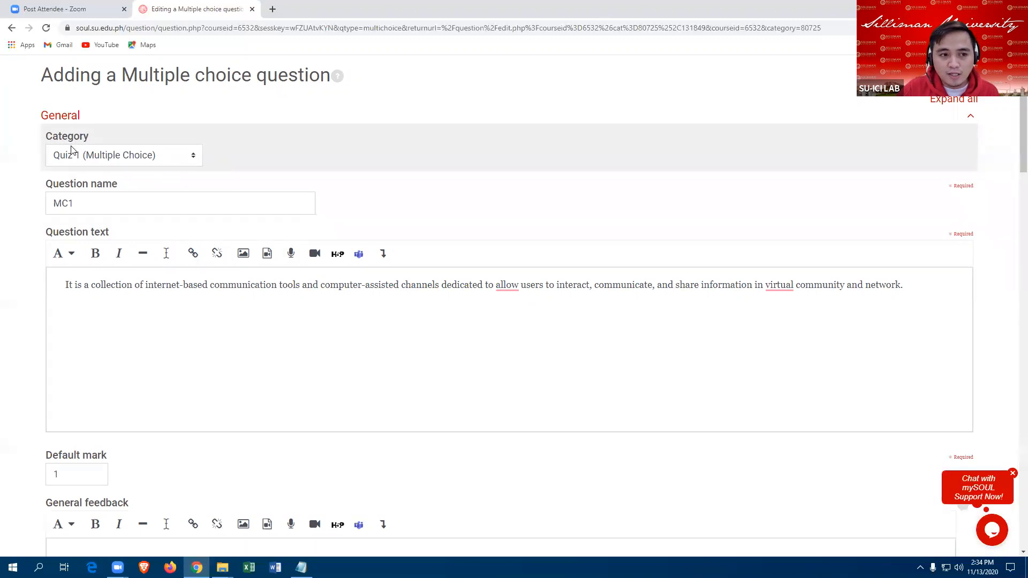
left_click(84, 204)
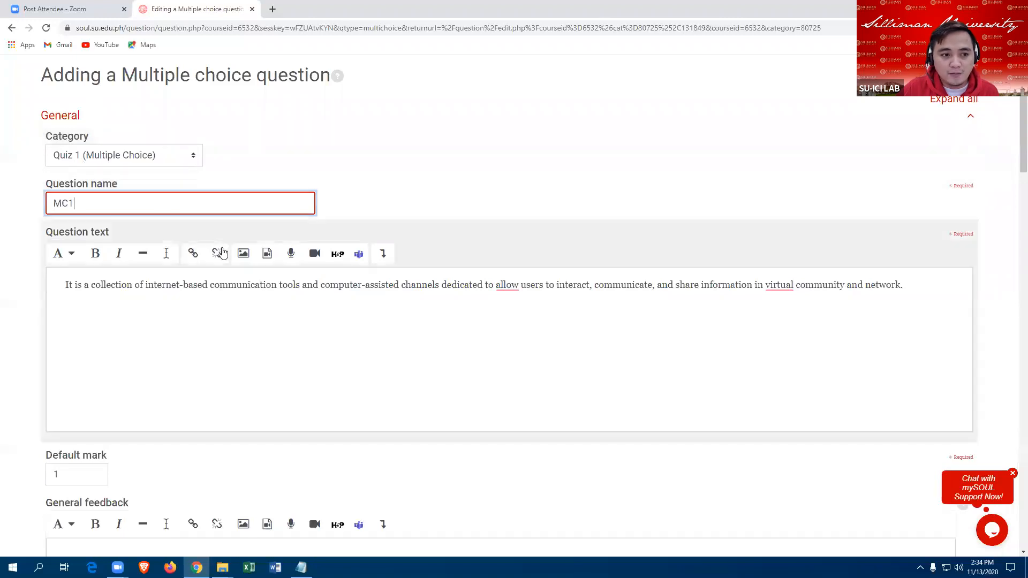
scroll(217, 256, "down", 2)
left_click(66, 178)
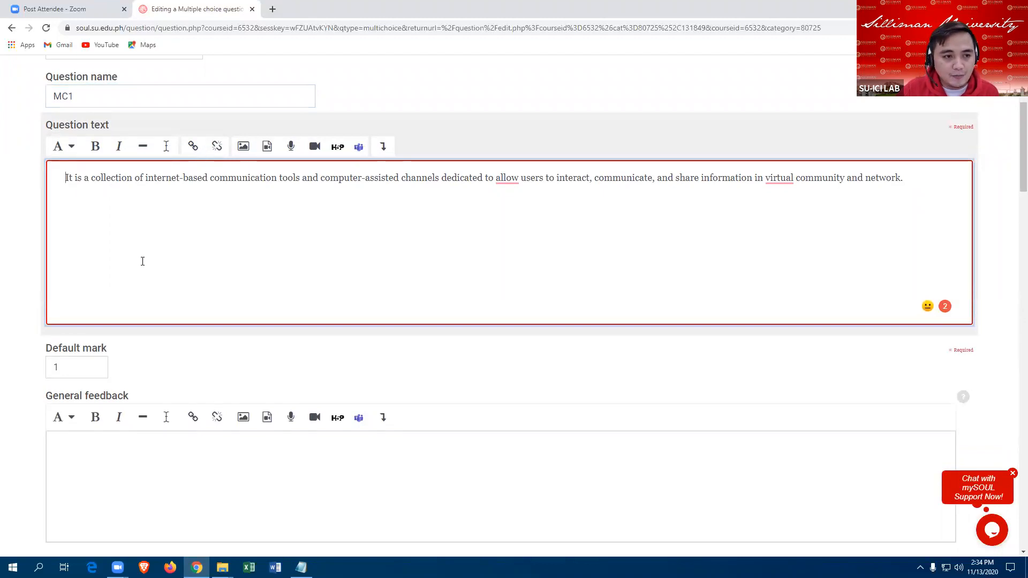
scroll(135, 256, "down", 2)
scroll(135, 256, "down", 1)
left_click(72, 205)
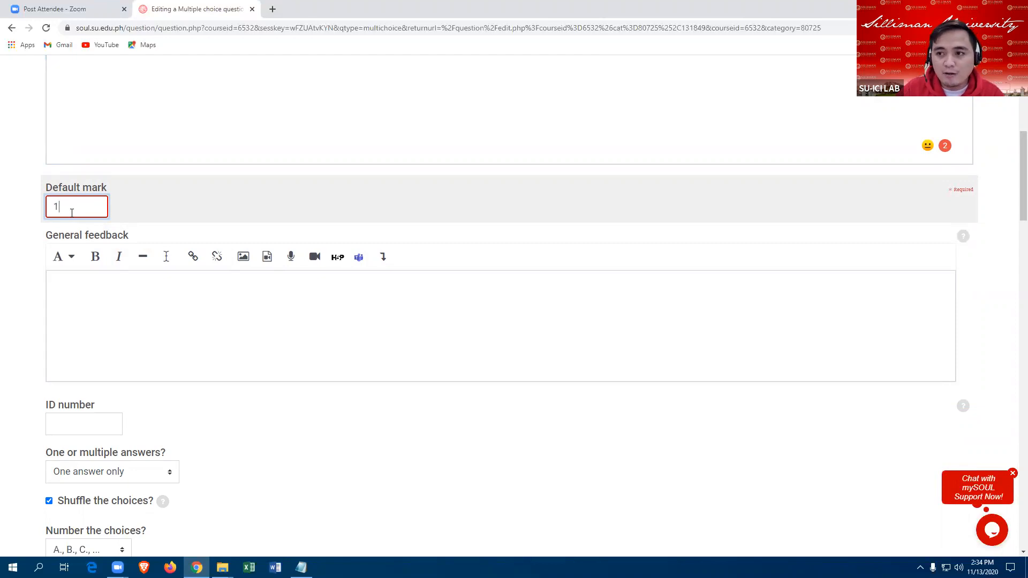
Step: Review the choice numbering and shuffle settings, and the text and grade of Choices 1 to 4
scroll(101, 297, "down", 5)
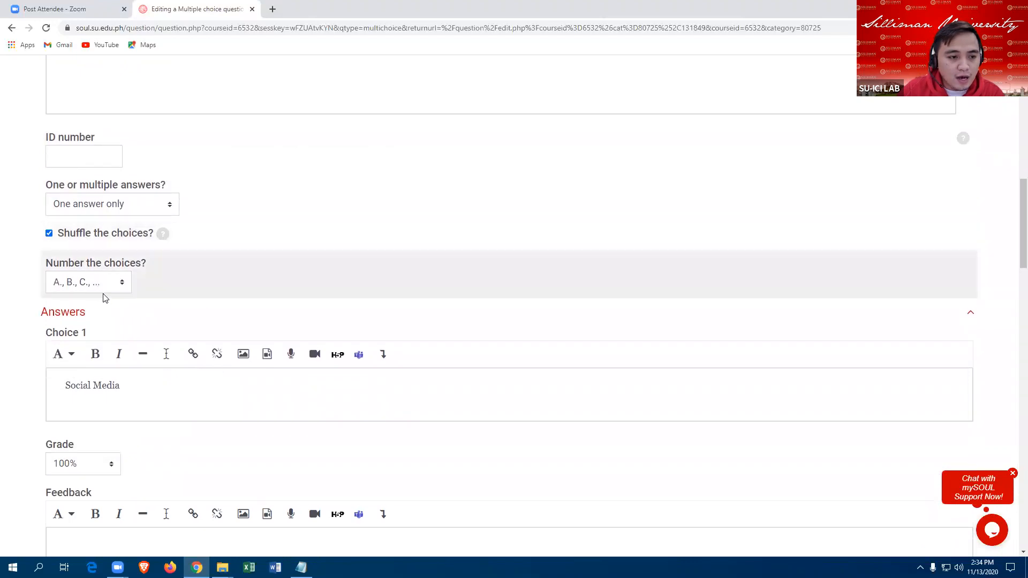
scroll(122, 281, "down", 2)
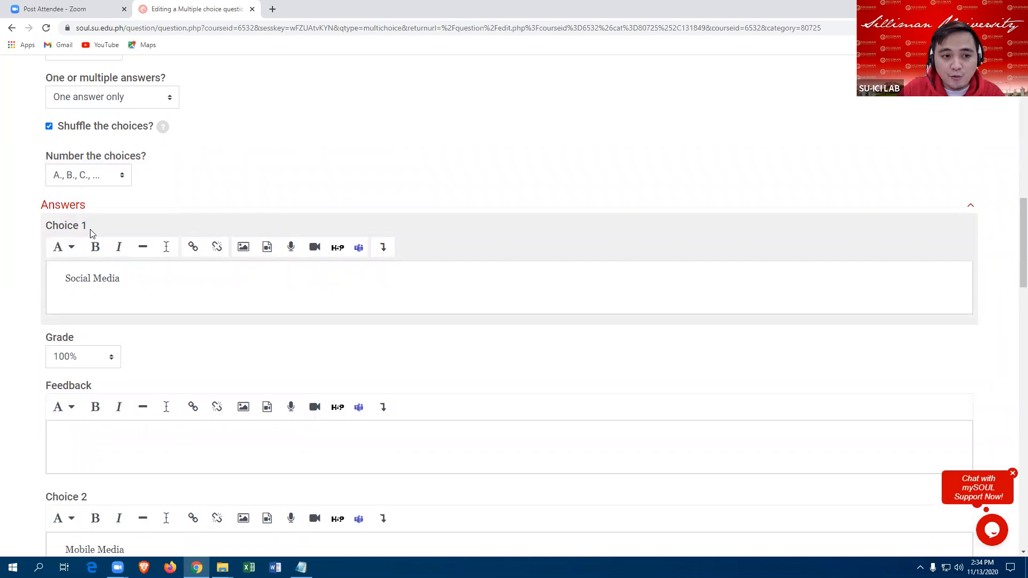
left_click(138, 277)
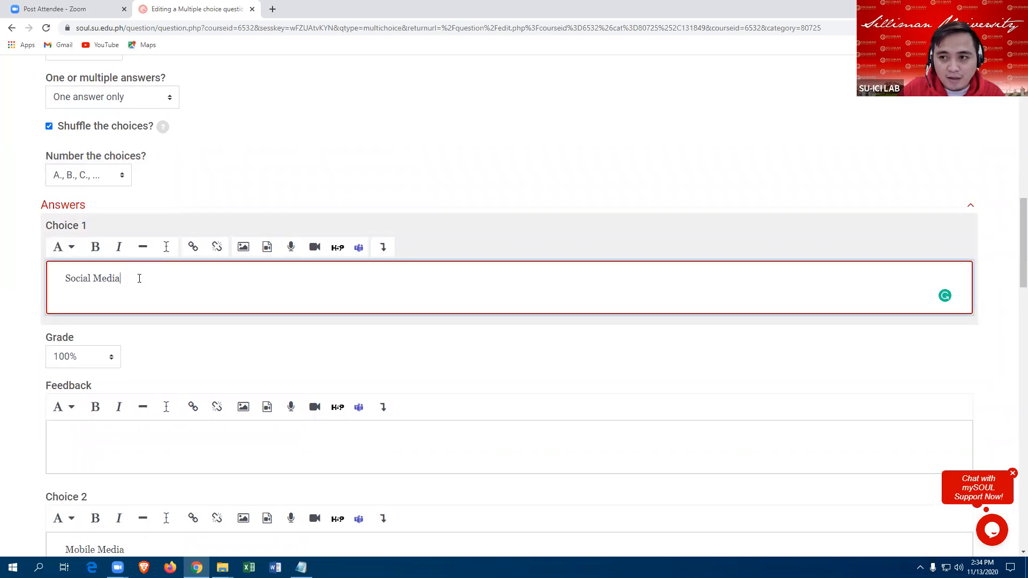
scroll(127, 328, "down", 1)
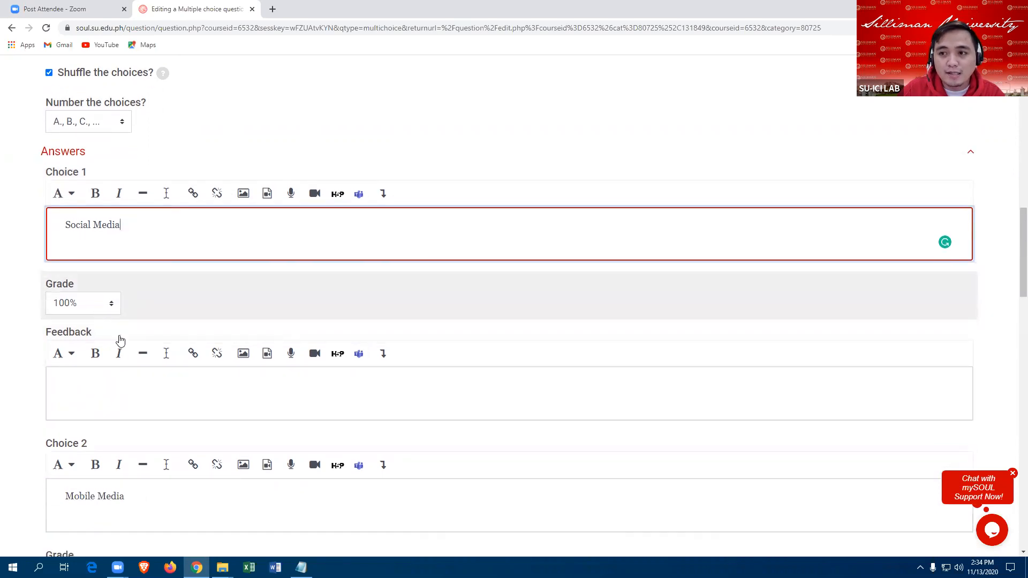
scroll(142, 368, "down", 3)
scroll(144, 367, "down", 2)
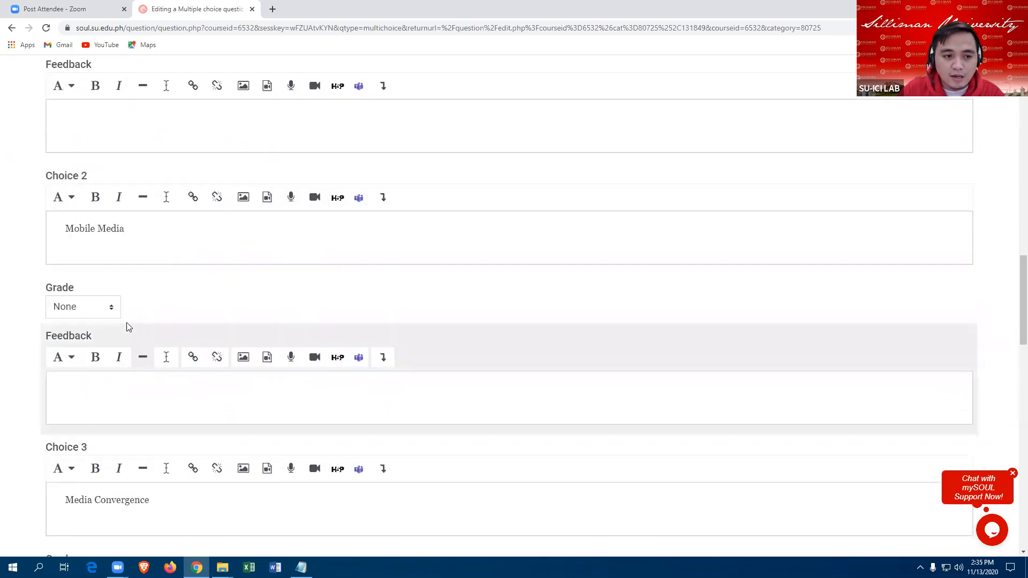
left_click(142, 229)
scroll(138, 337, "down", 5)
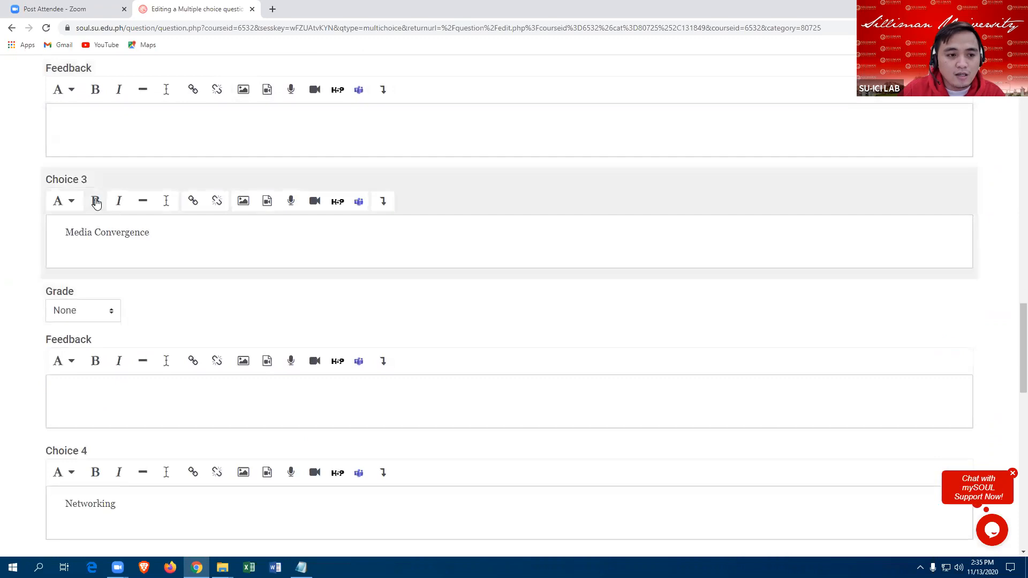
left_click(167, 234)
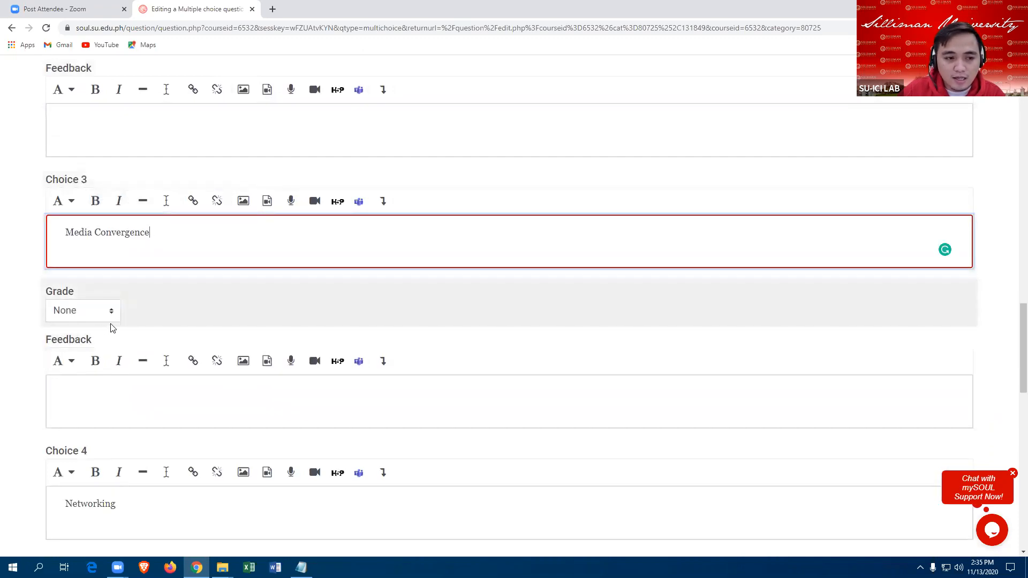
scroll(111, 329, "down", 4)
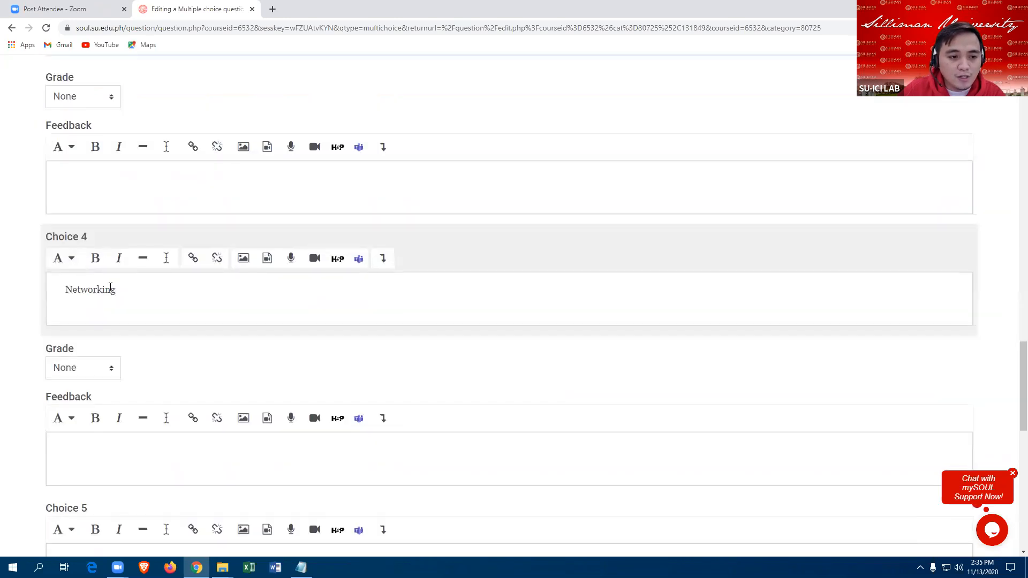
left_click(126, 291)
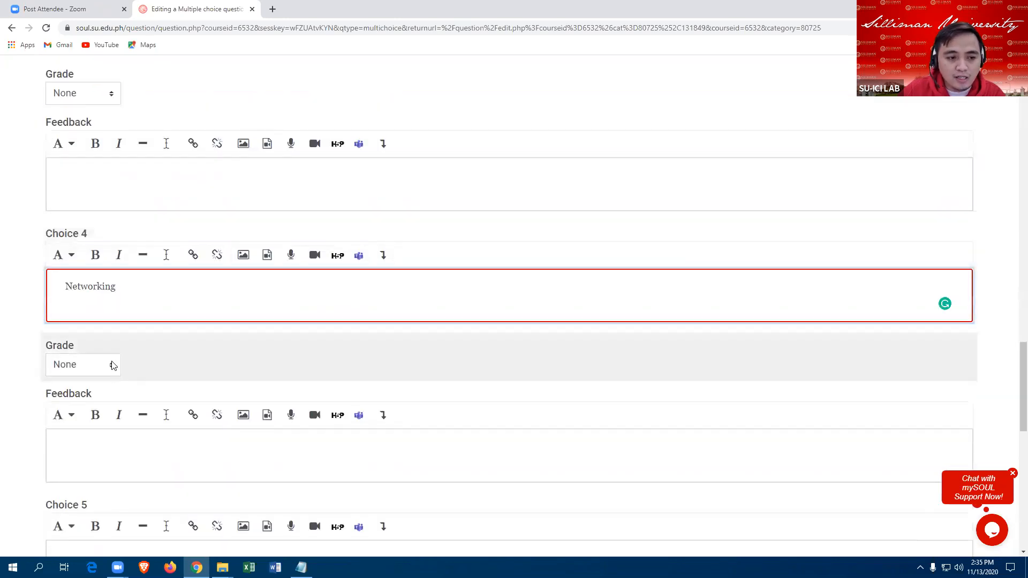
Step: Save the completed MC1 multiple choice question to the question bank
scroll(111, 365, "down", 2)
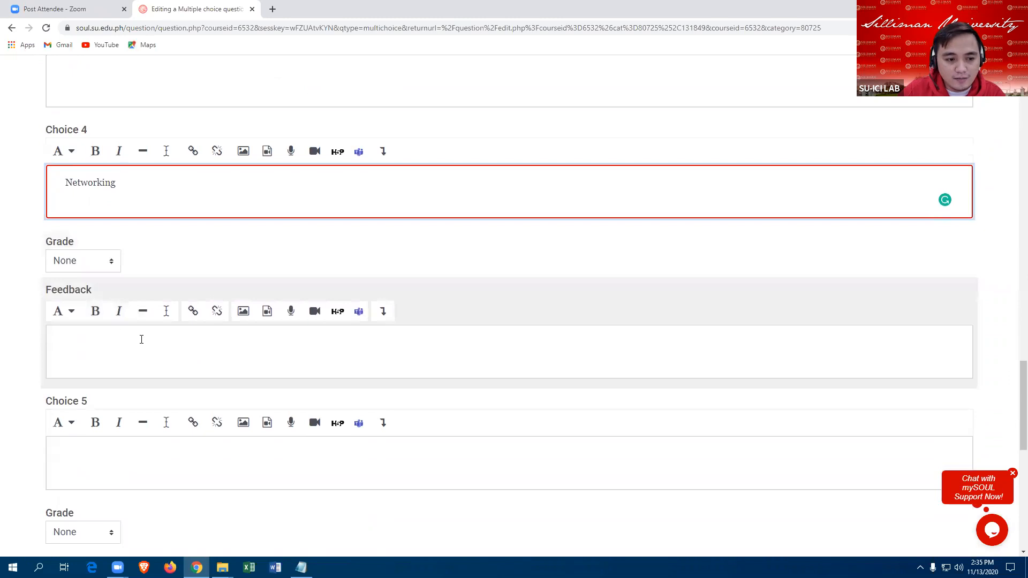
scroll(153, 278, "down", 8)
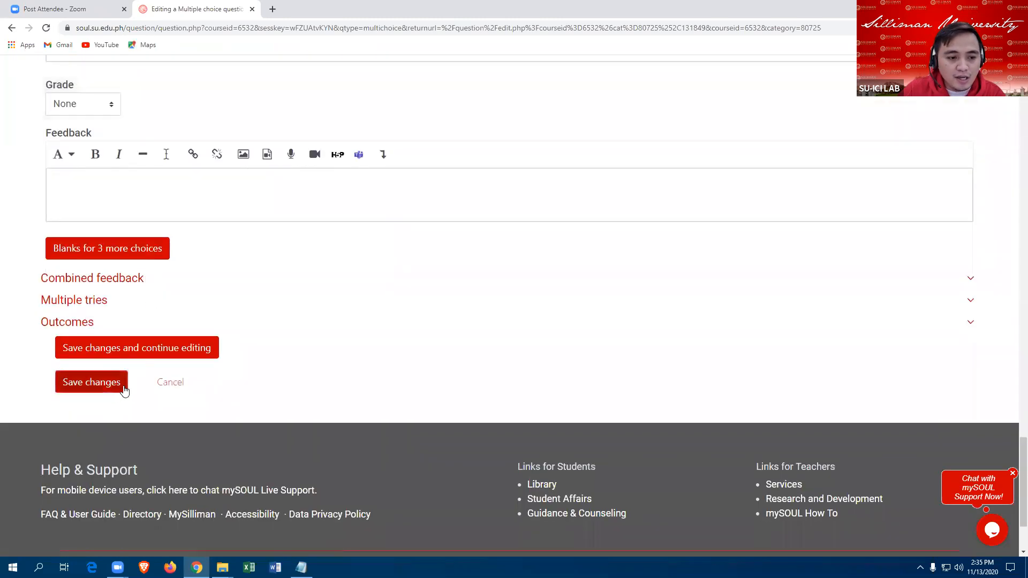
left_click(93, 387)
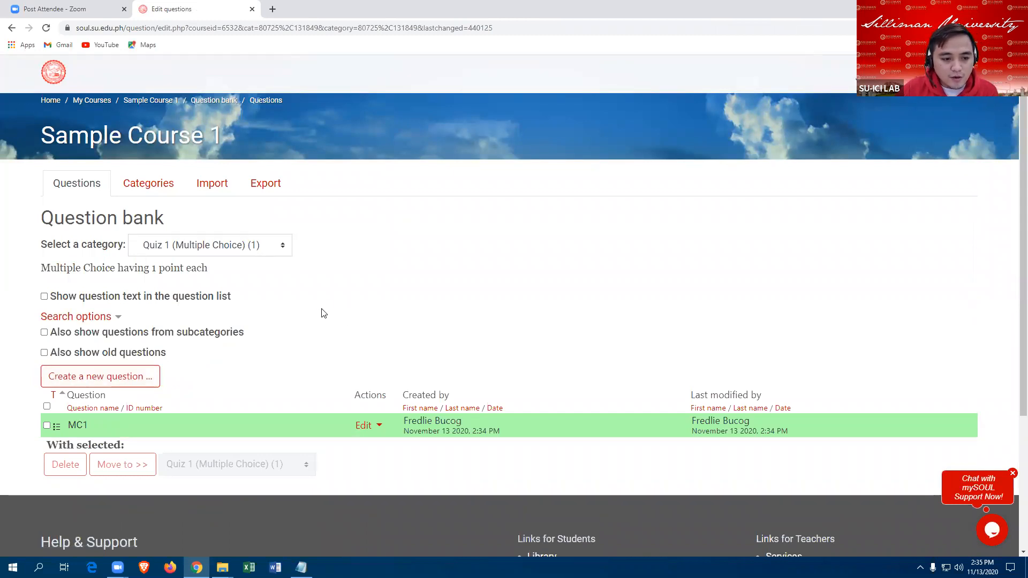
Step: Preview MC1 from the question list, fill in the correct response, and close the preview
scroll(321, 310, "down", 2)
scroll(318, 308, "down", 2)
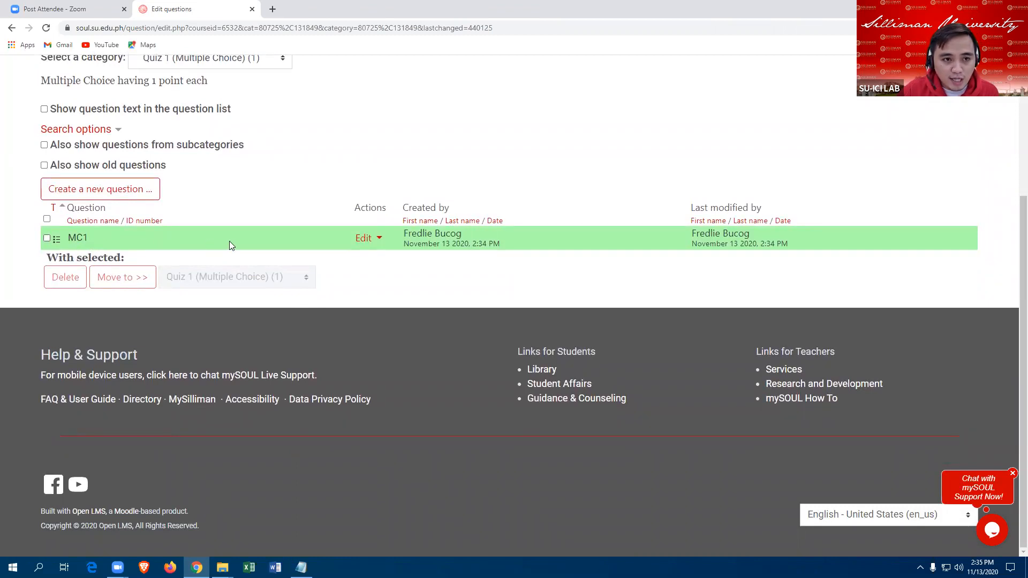
scroll(229, 245, "up", 2)
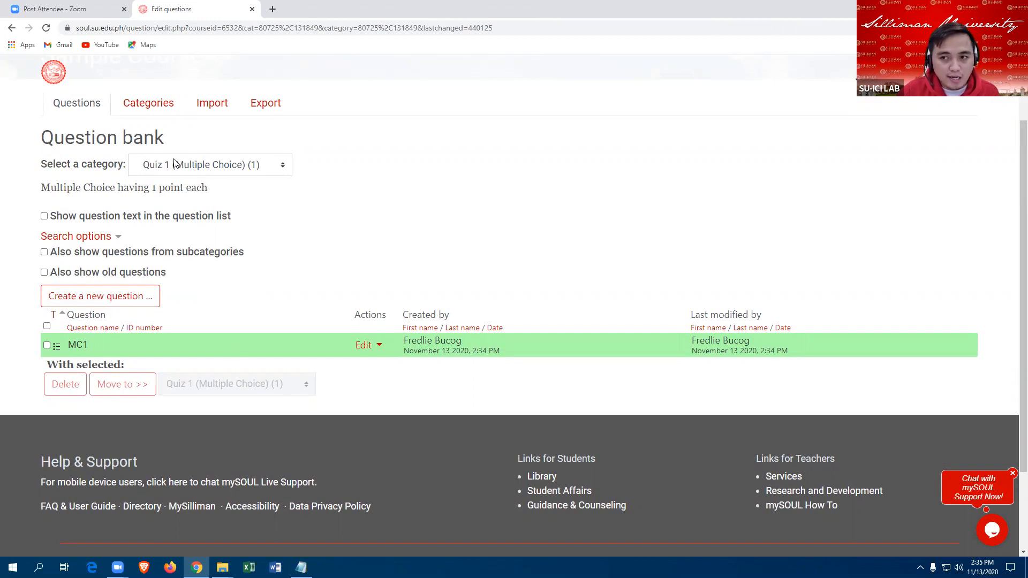
scroll(309, 301, "down", 2)
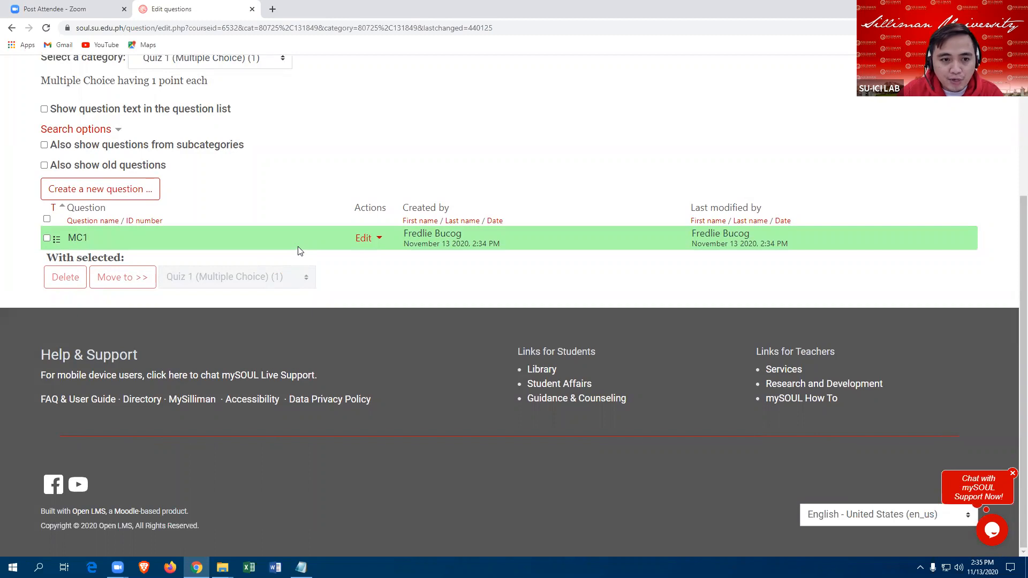
left_click(376, 240)
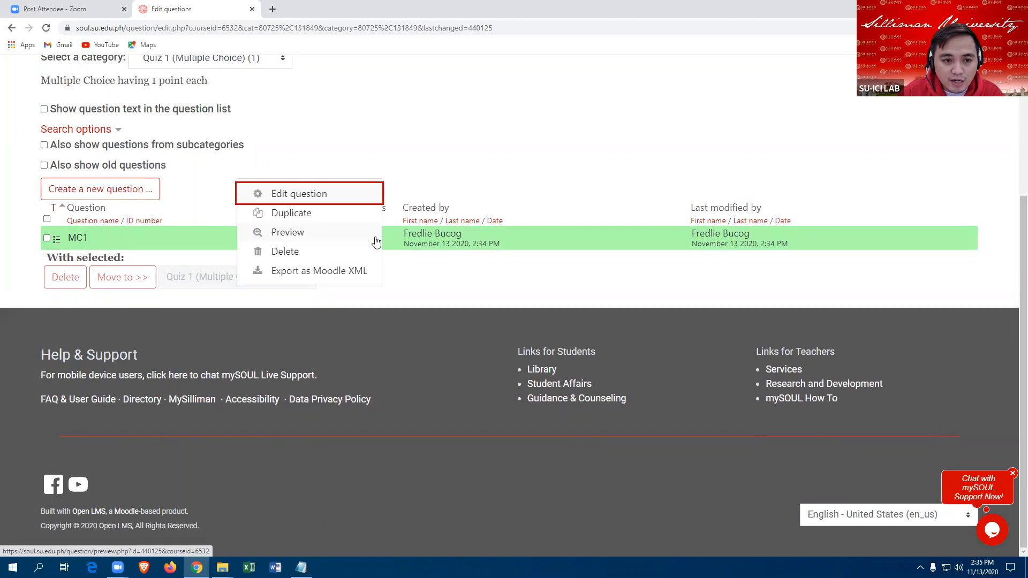
left_click(283, 233)
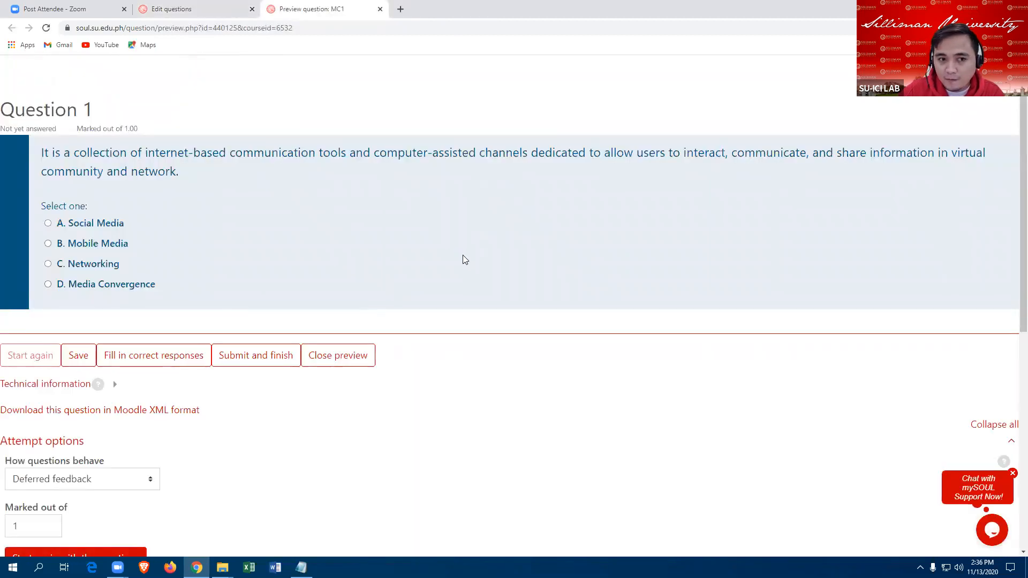
left_click(166, 356)
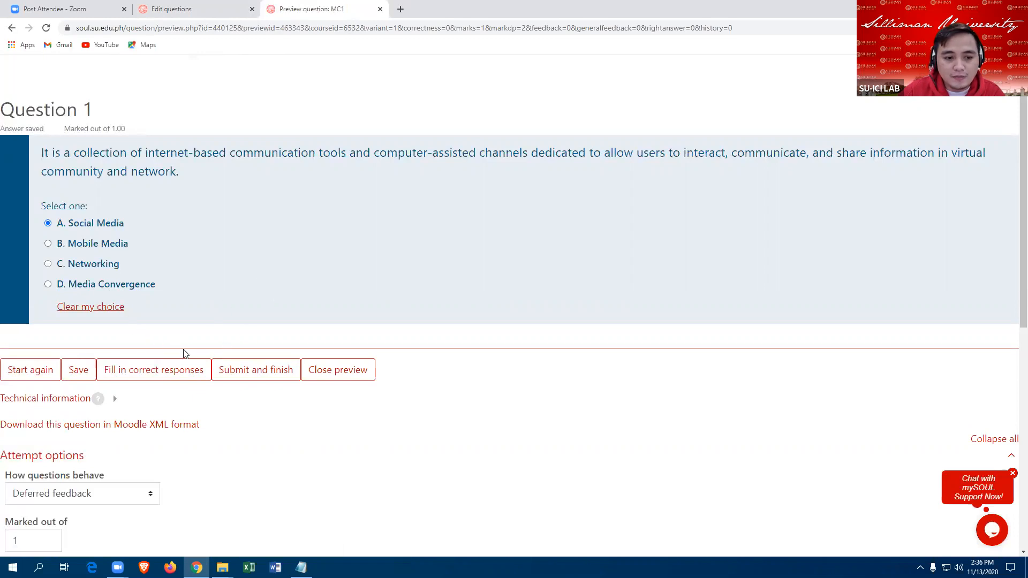
left_click(380, 9)
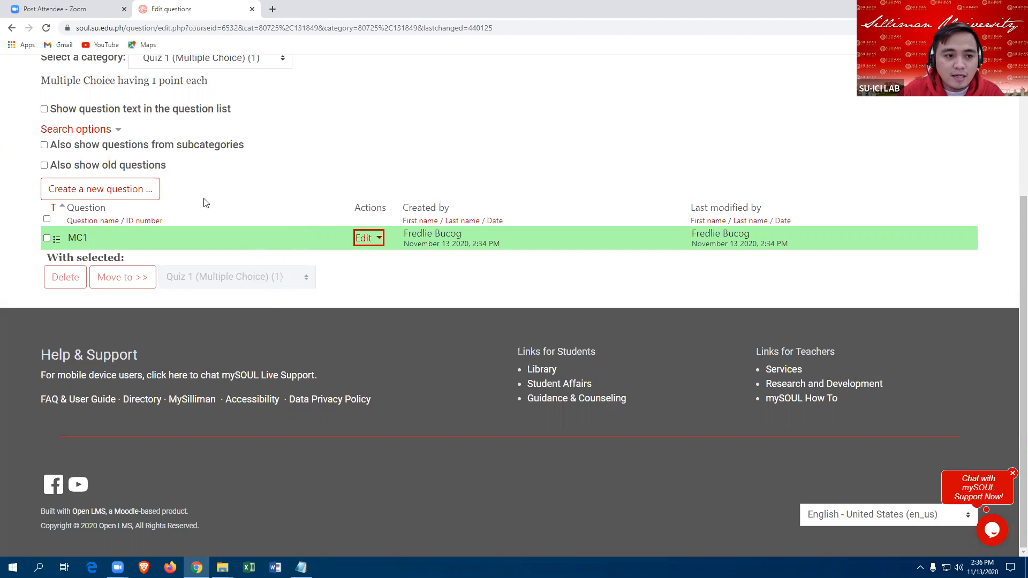
Step: Add a new Multiple choice question to the Quiz 1 (Multiple Choice) category and name it MC2
left_click(126, 196)
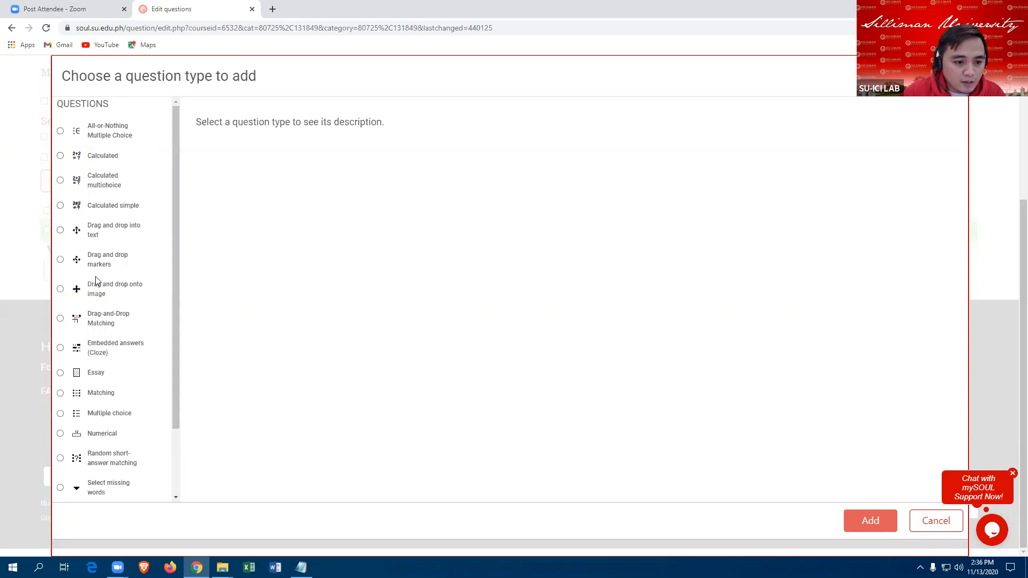
left_click(60, 415)
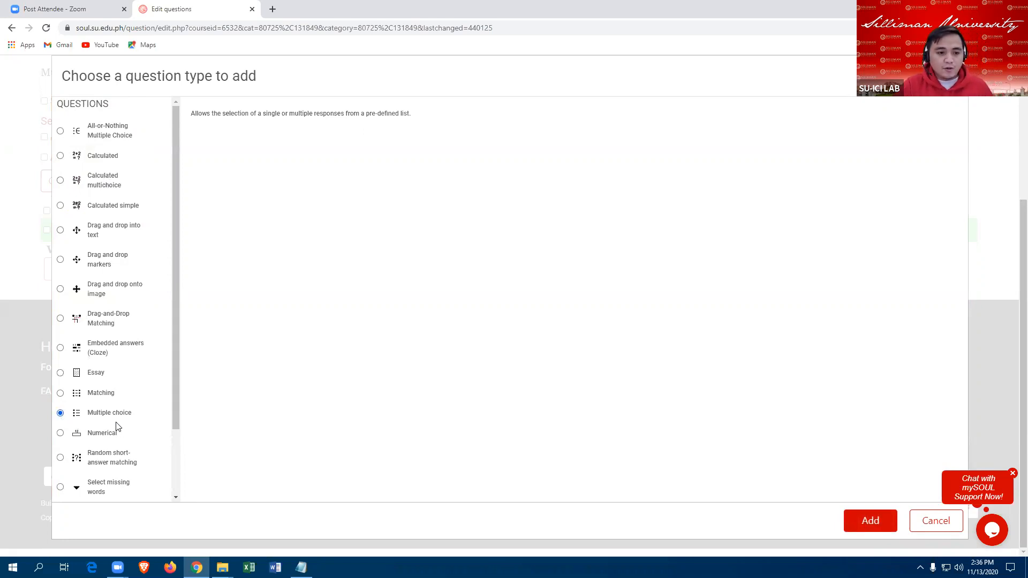
left_click(861, 524)
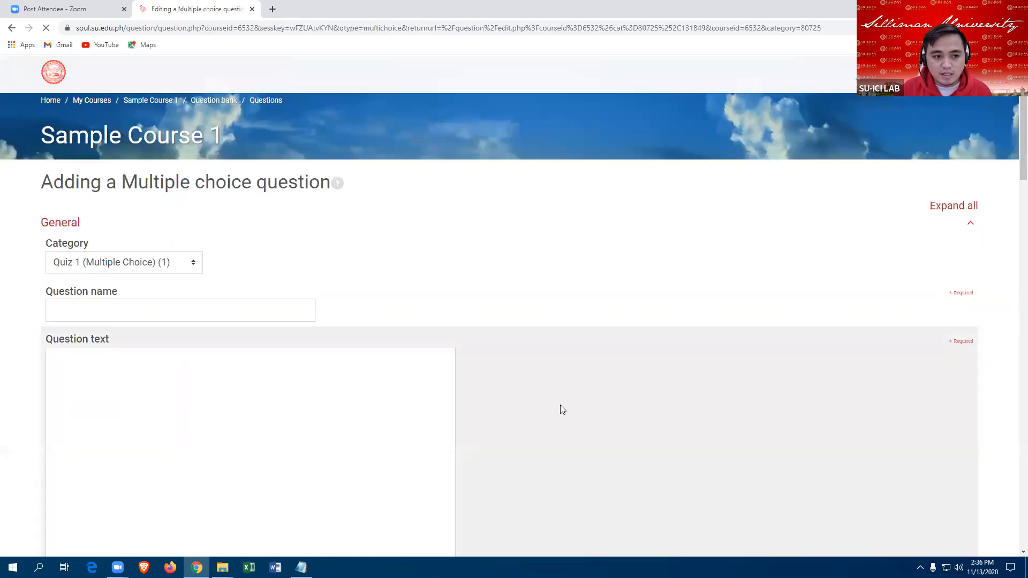
scroll(123, 321, "down", 1)
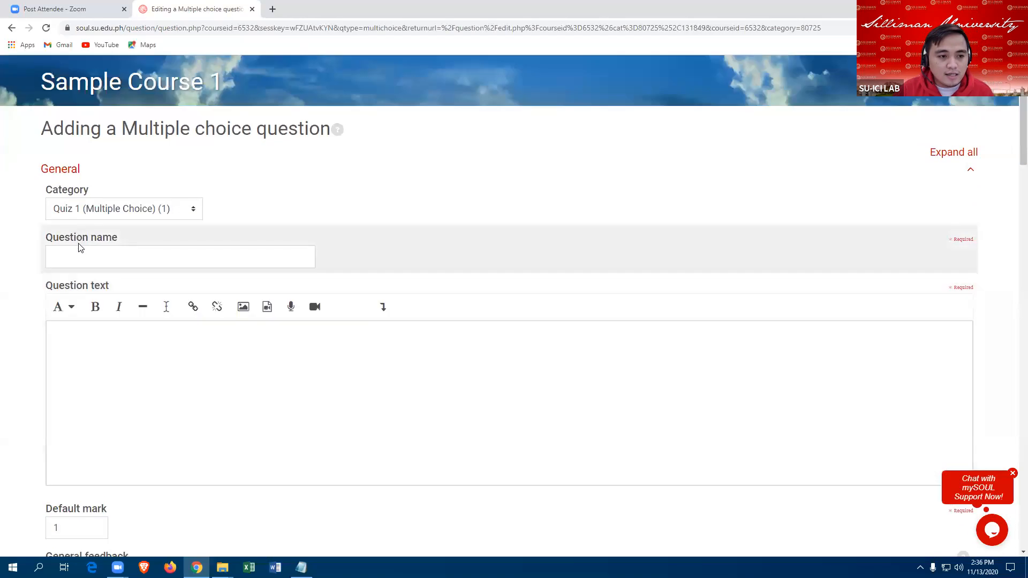
left_click(75, 261)
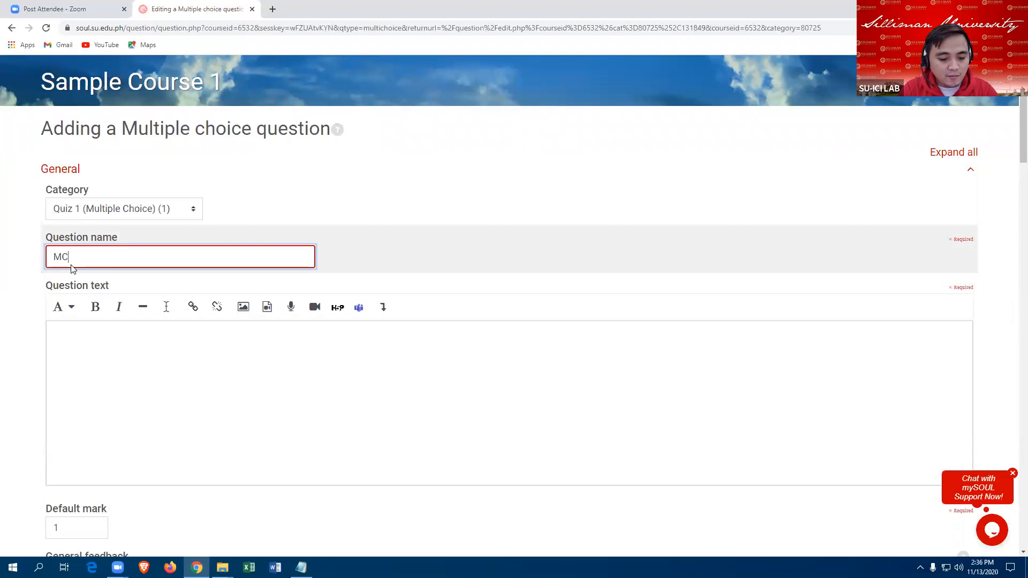
Step: Copy the sentence starting "It is when new technologies are created" from the Question Bank file in Notepad and paste it as MC2's question text in Chrome
left_click(83, 332)
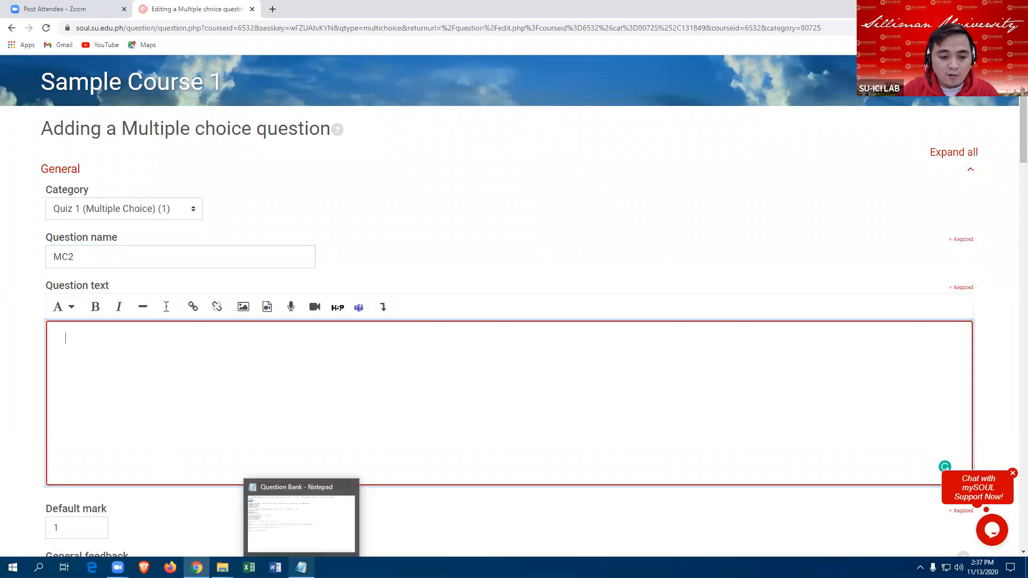
left_click(301, 567)
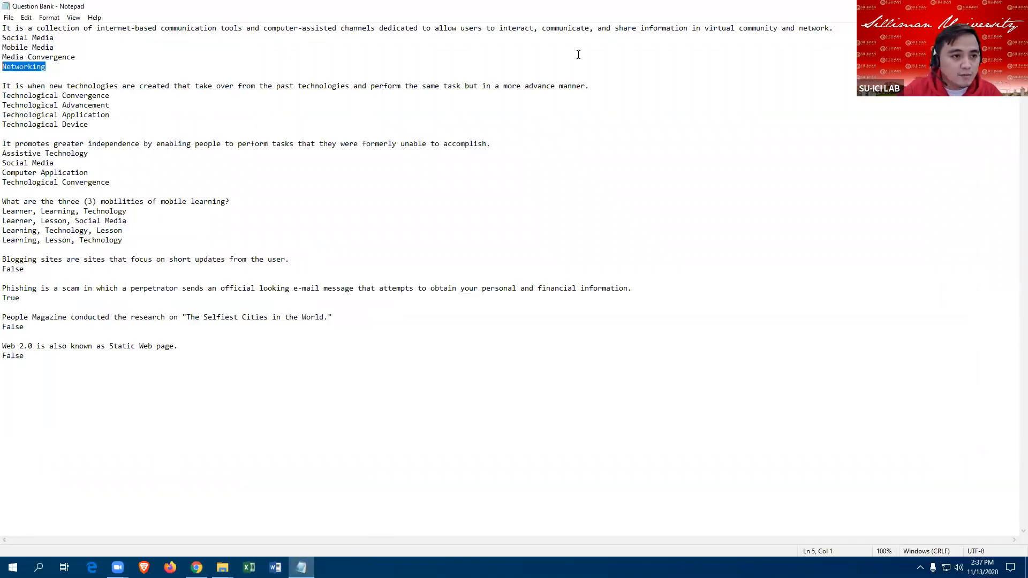
left_click_drag(4, 85, 606, 84)
key("ctrl+c")
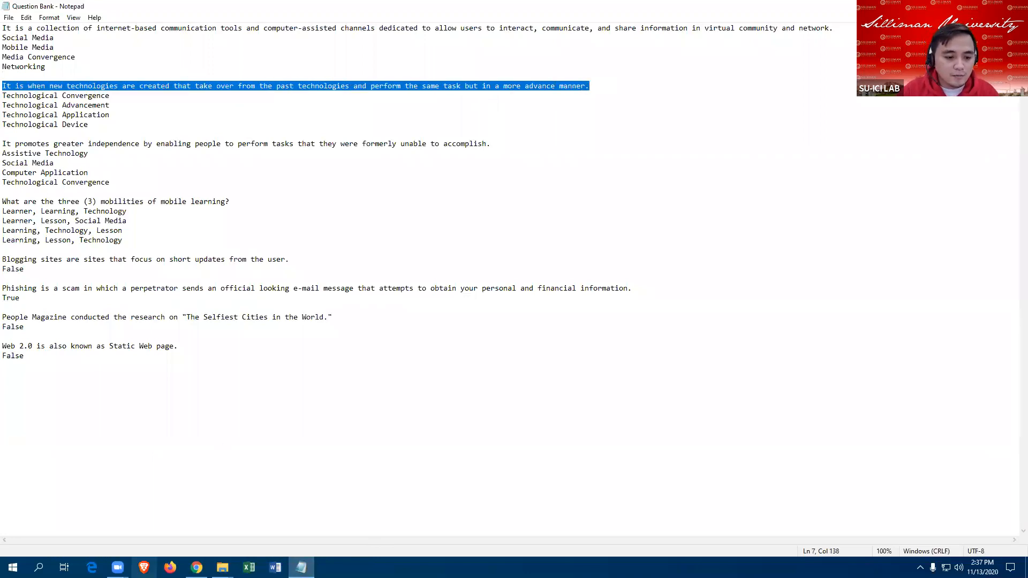
mouse_move(196, 568)
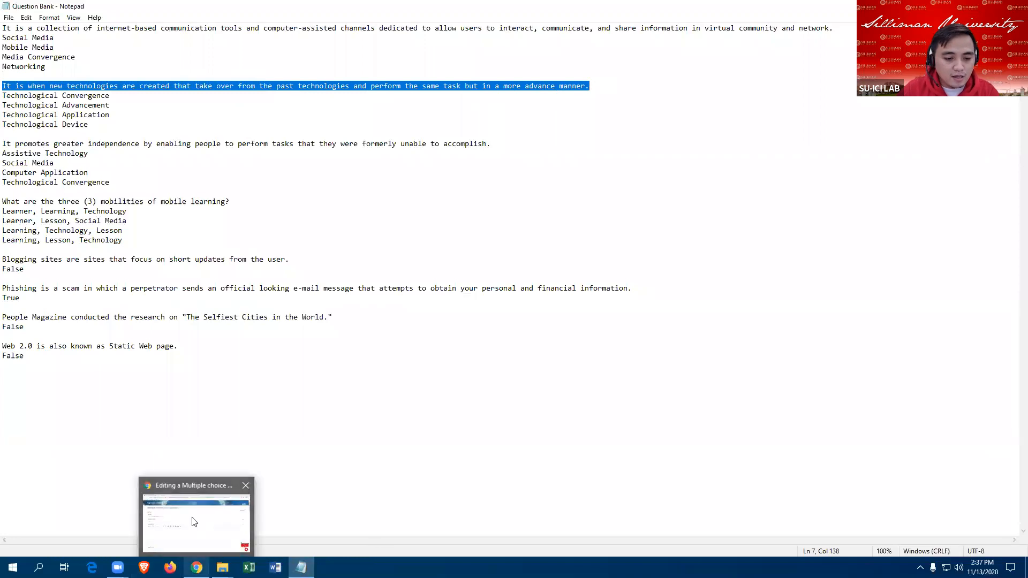
left_click(195, 543)
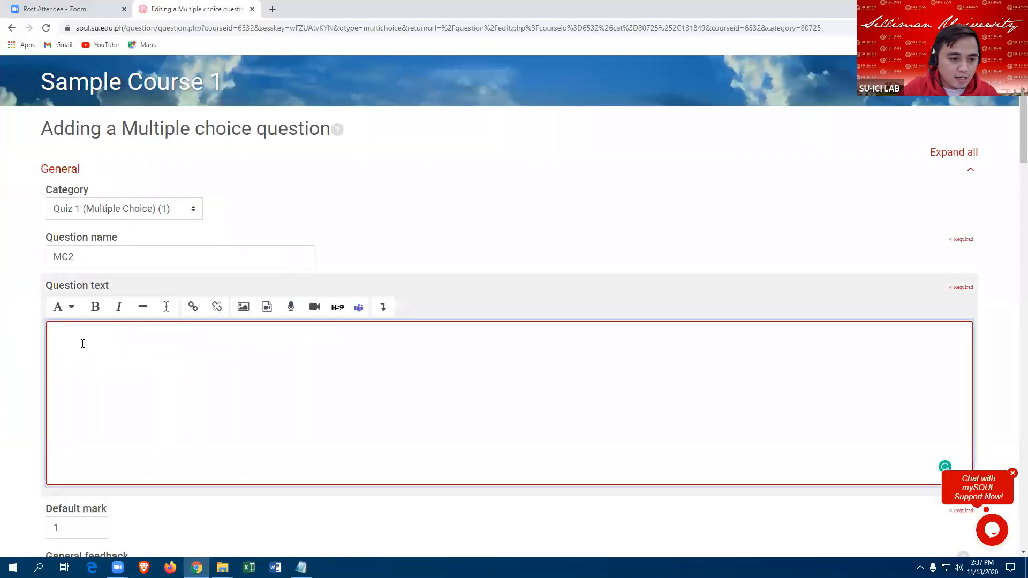
key("ctrl+v")
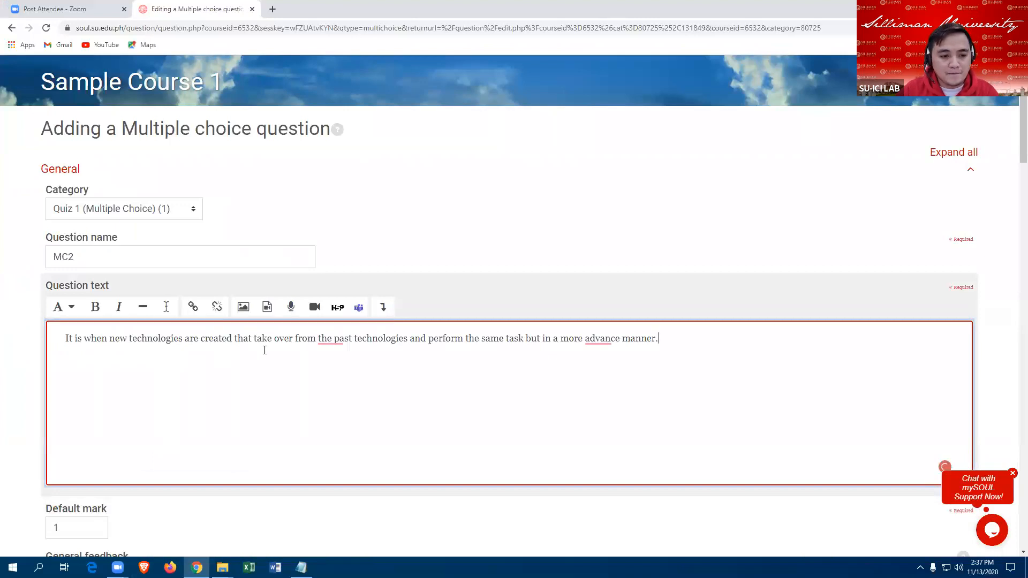
Step: Check MC2's default mark and answer settings, and set the choice numbering to A., B., C., ..
scroll(261, 368, "down", 3)
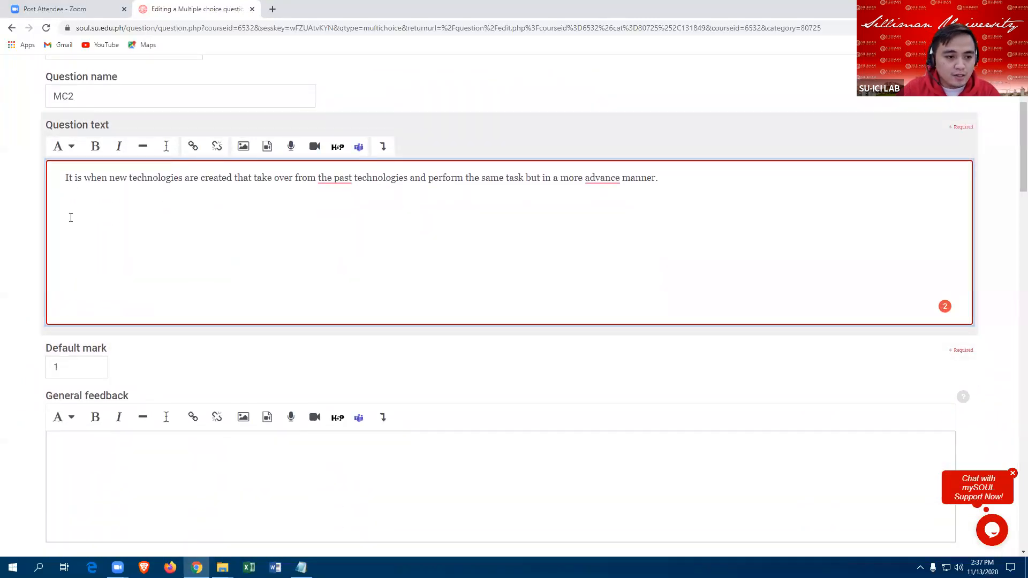
scroll(62, 317, "down", 1)
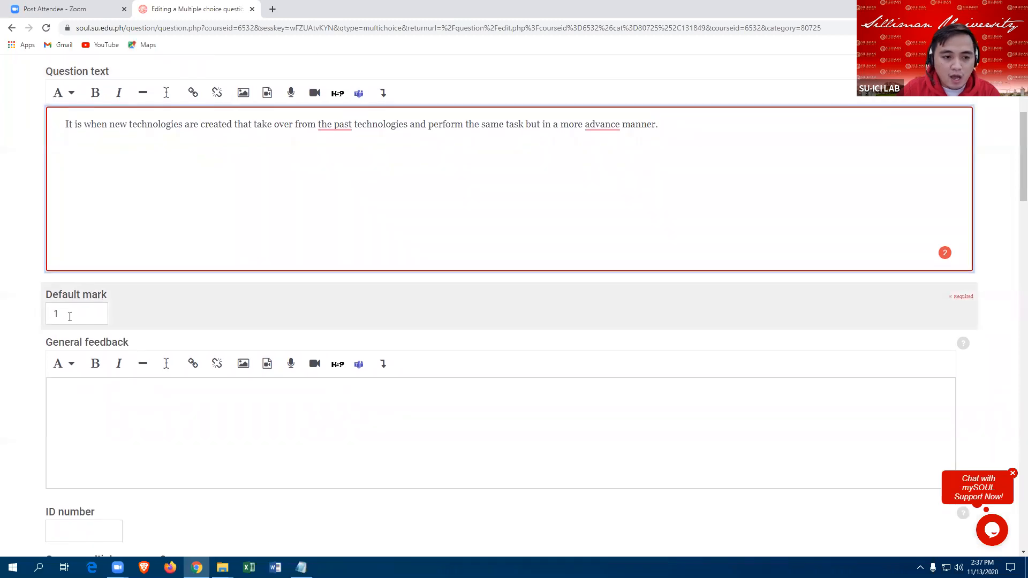
left_click(70, 316)
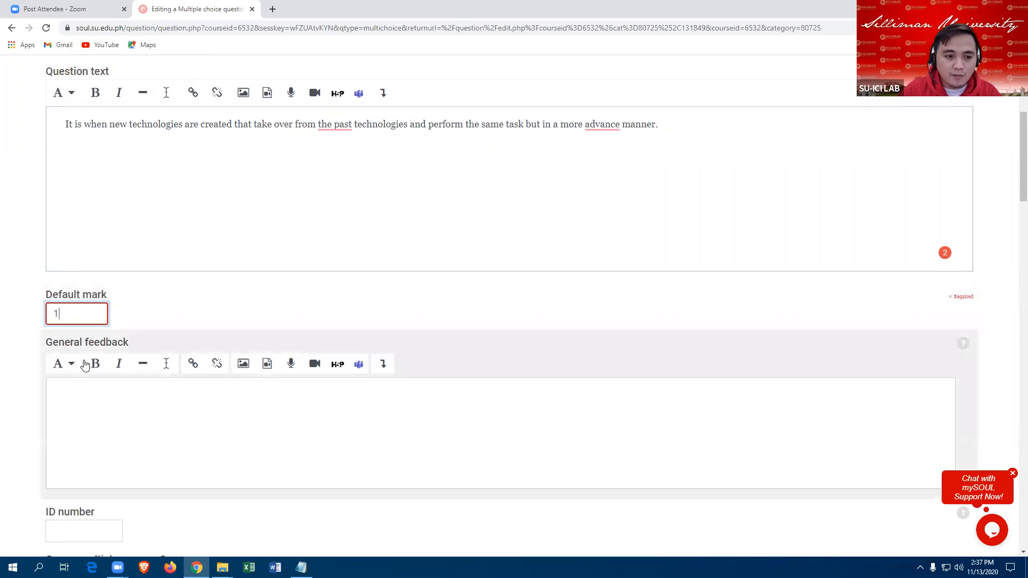
scroll(82, 328, "down", 6)
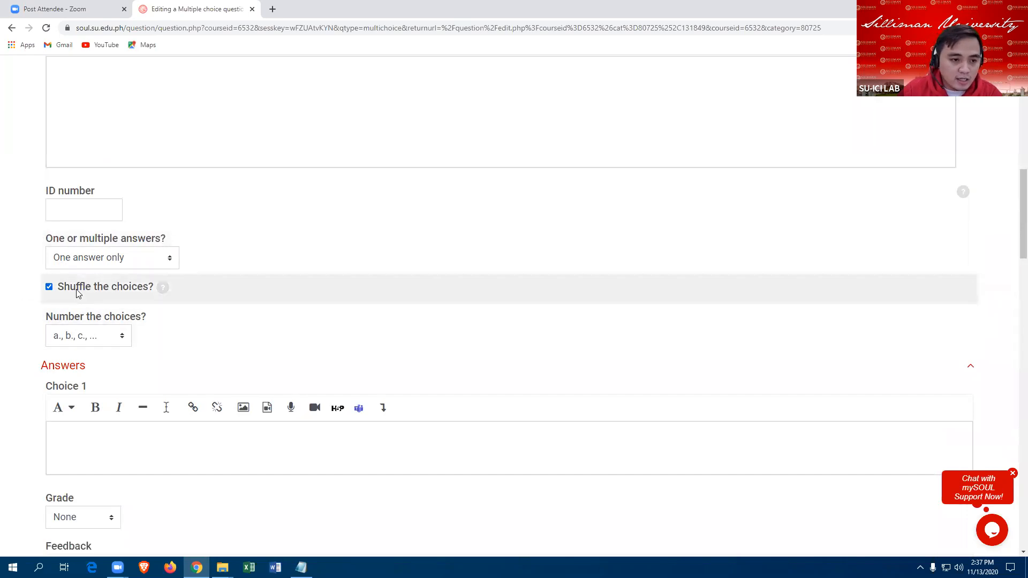
scroll(121, 278, "down", 2)
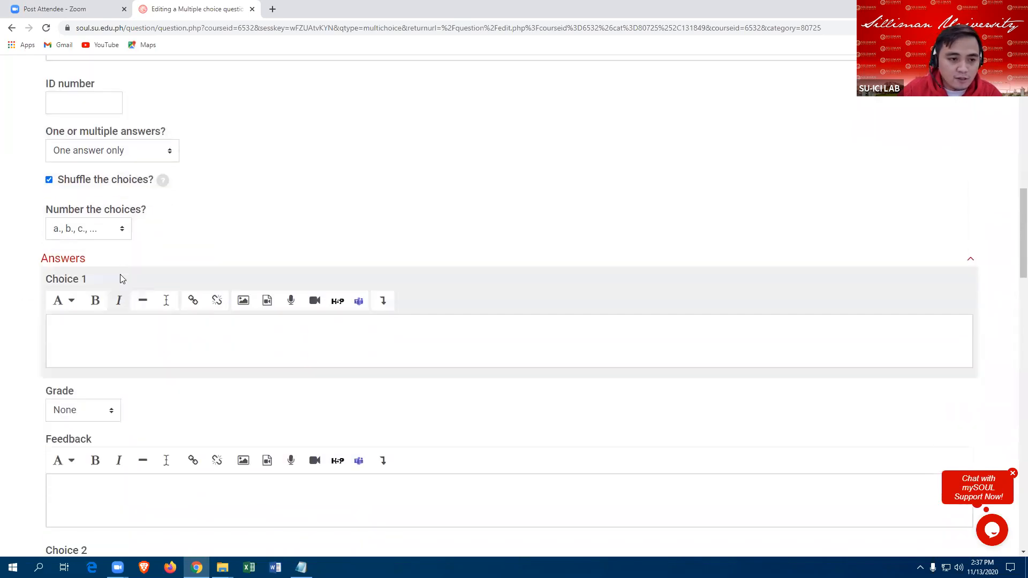
left_click(123, 230)
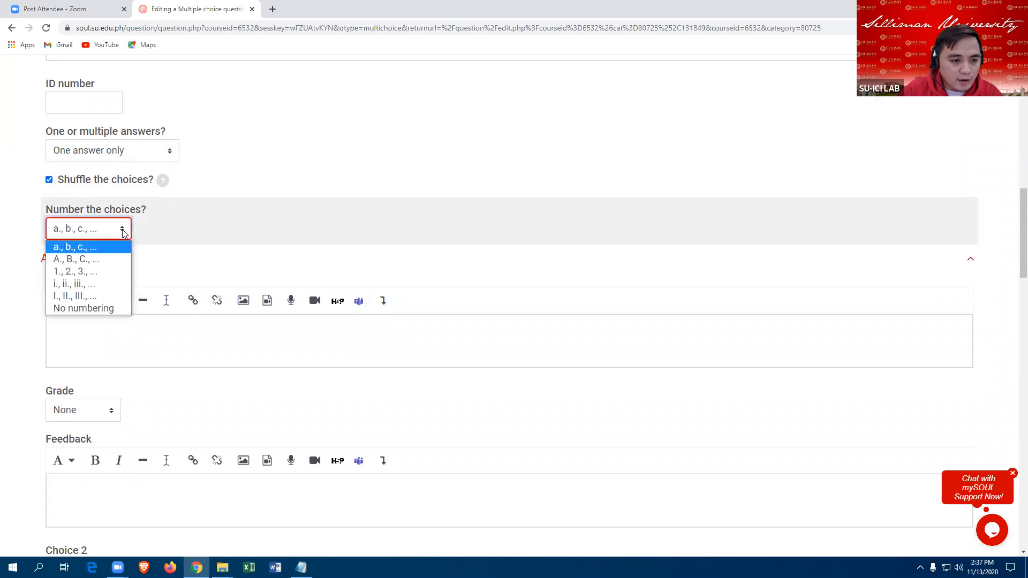
left_click(87, 259)
Step: Copy "Technological Convergence" from the Question Bank file in Notepad and paste it as Choice 1 in Chrome
scroll(65, 246, "down", 1)
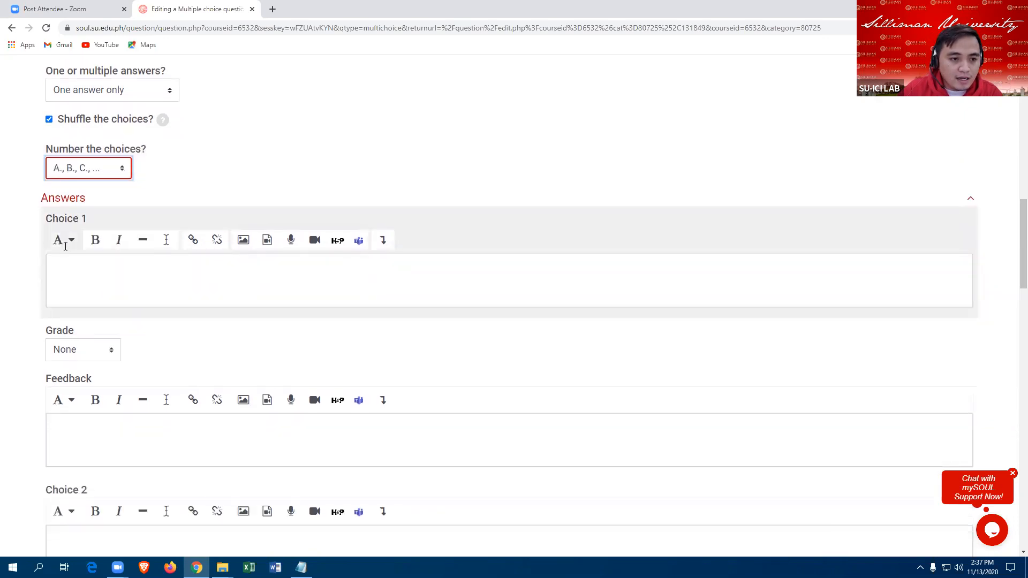
scroll(65, 246, "down", 2)
left_click(77, 162)
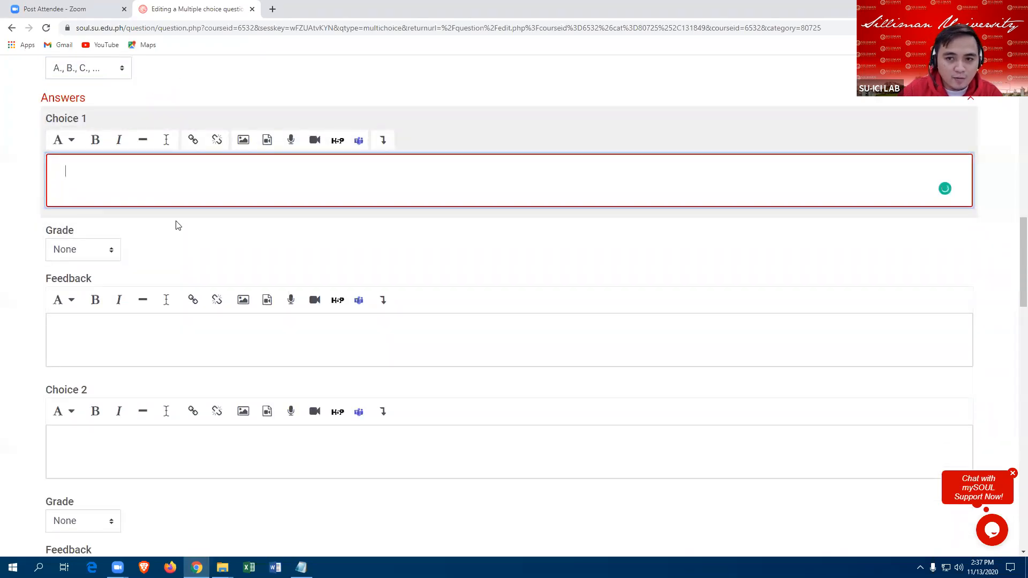
left_click(301, 568)
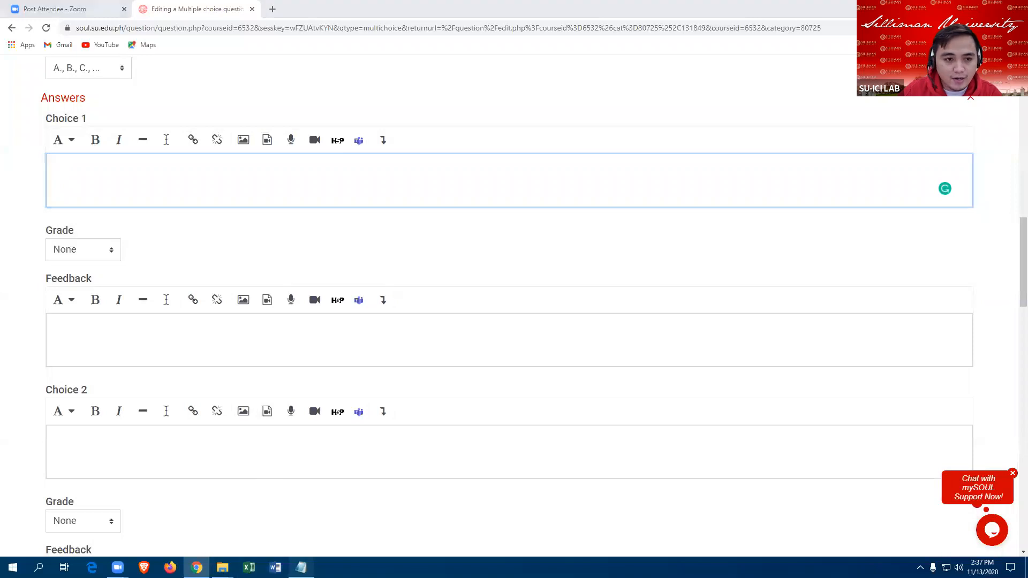
left_click_drag(3, 96, 116, 96)
key("ctrl+c")
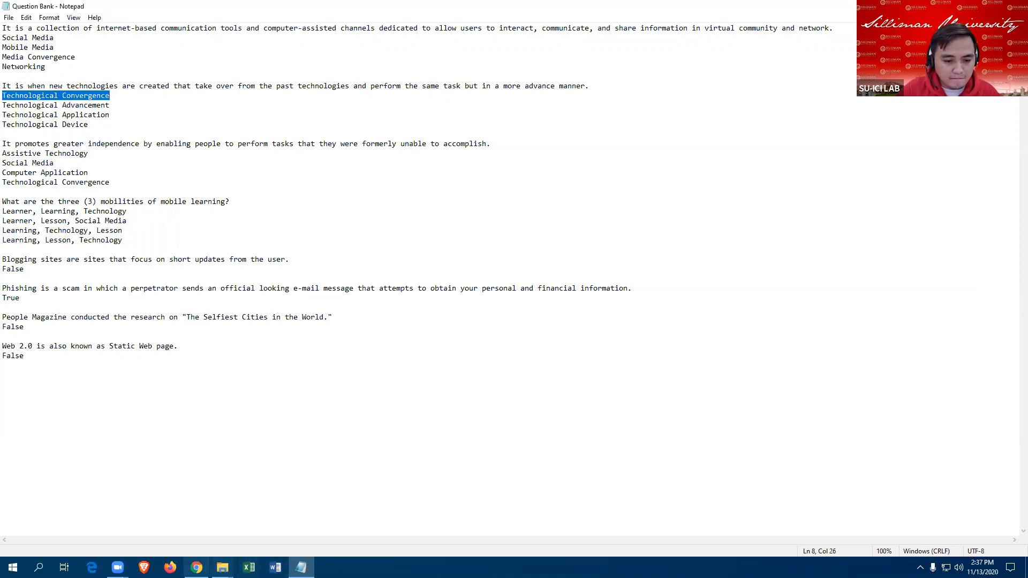
left_click(197, 567)
left_click(64, 172)
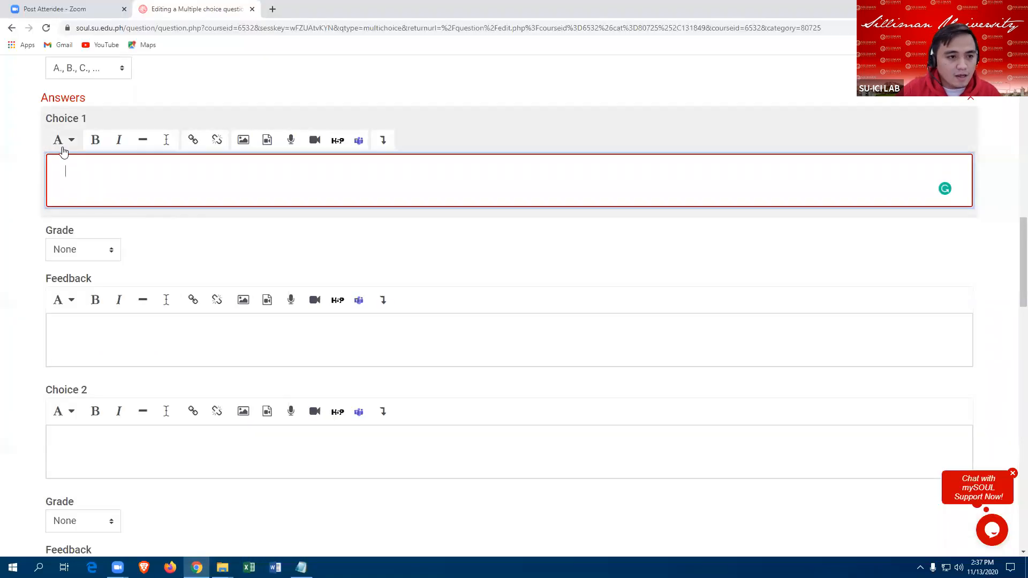
key("ctrl+v")
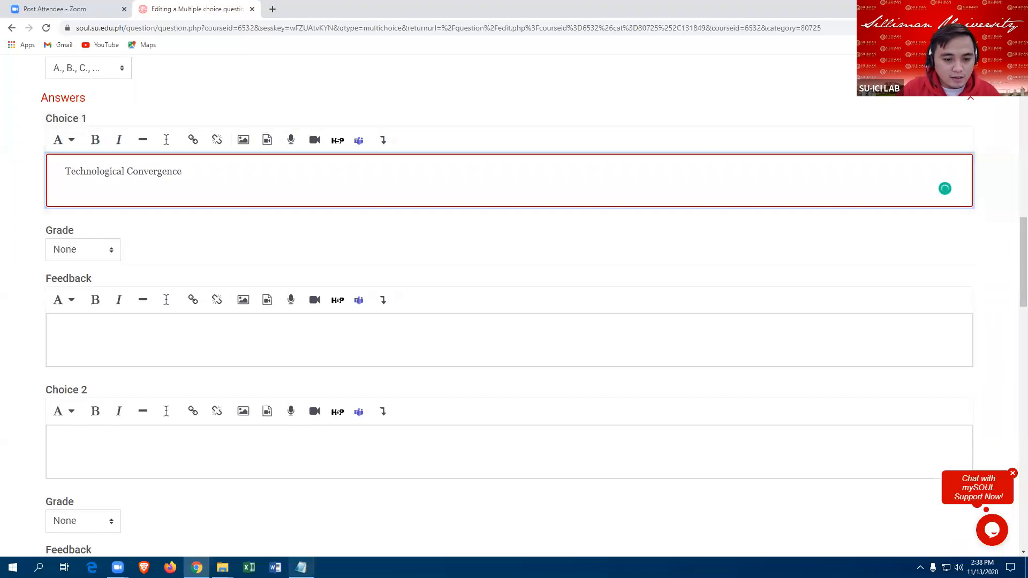
Step: Copy "Technological Advancement" from the Question Bank file in Notepad and paste it as MC2's Choice 2 in Chrome
left_click(301, 568)
left_click_drag(4, 105, 125, 105)
key("ctrl+c")
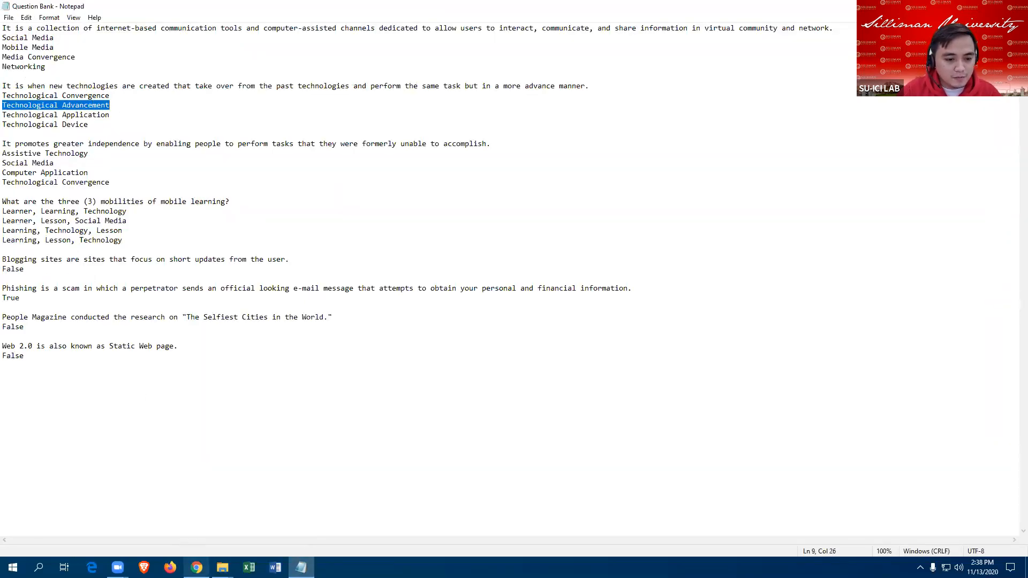
left_click(197, 568)
left_click(85, 435)
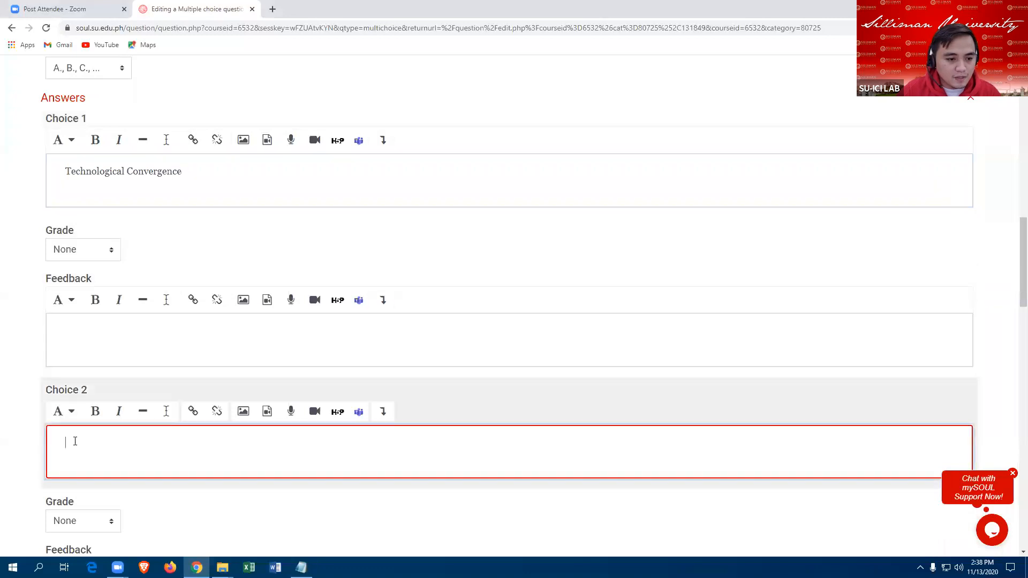
key("ctrl+v")
Step: Copy "Technological Application" from the Question Bank file in Notepad and paste it as MC2's Choice 3 in Chrome
left_click(301, 568)
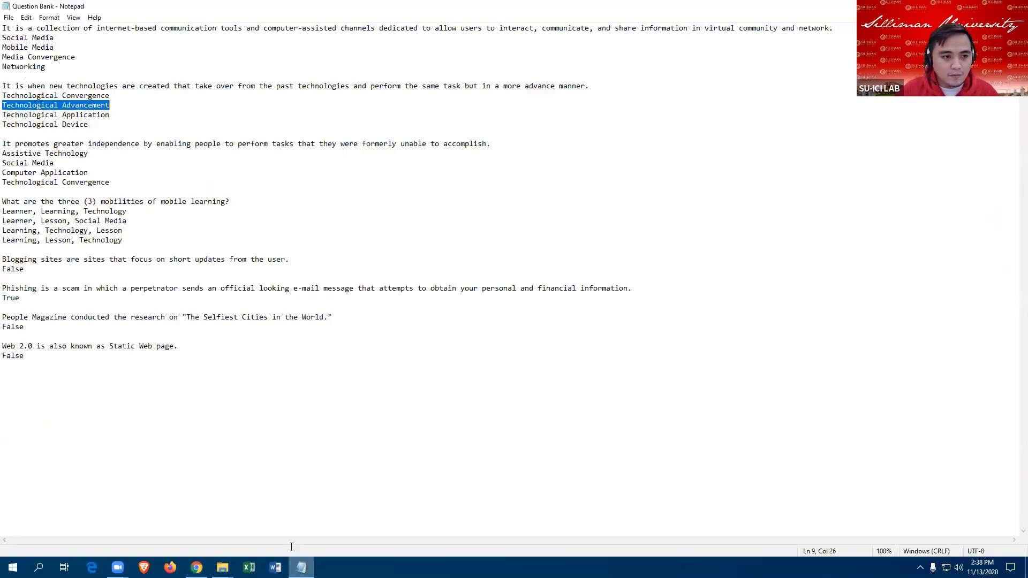
left_click_drag(4, 114, 118, 117)
key("ctrl+c")
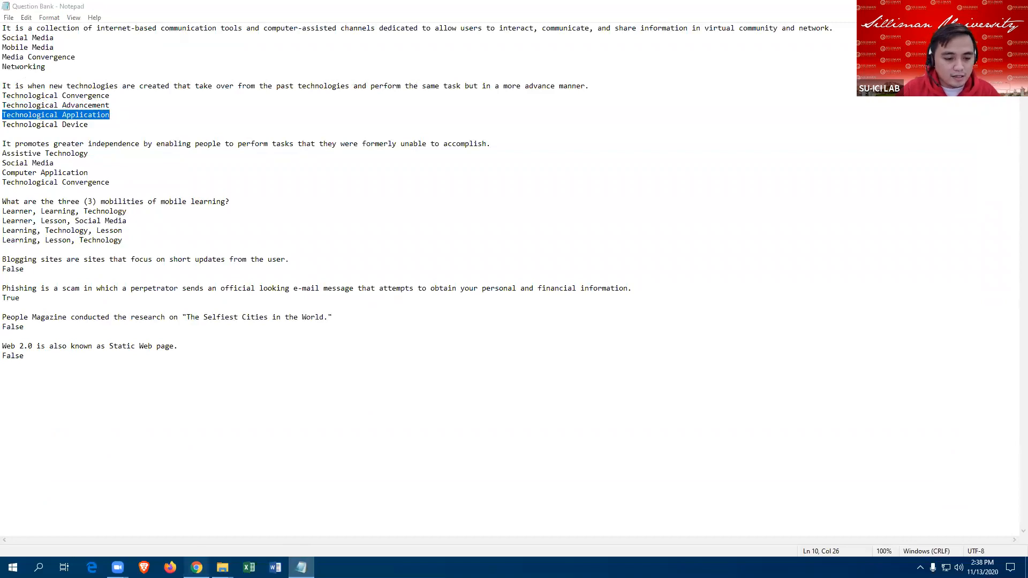
left_click(197, 568)
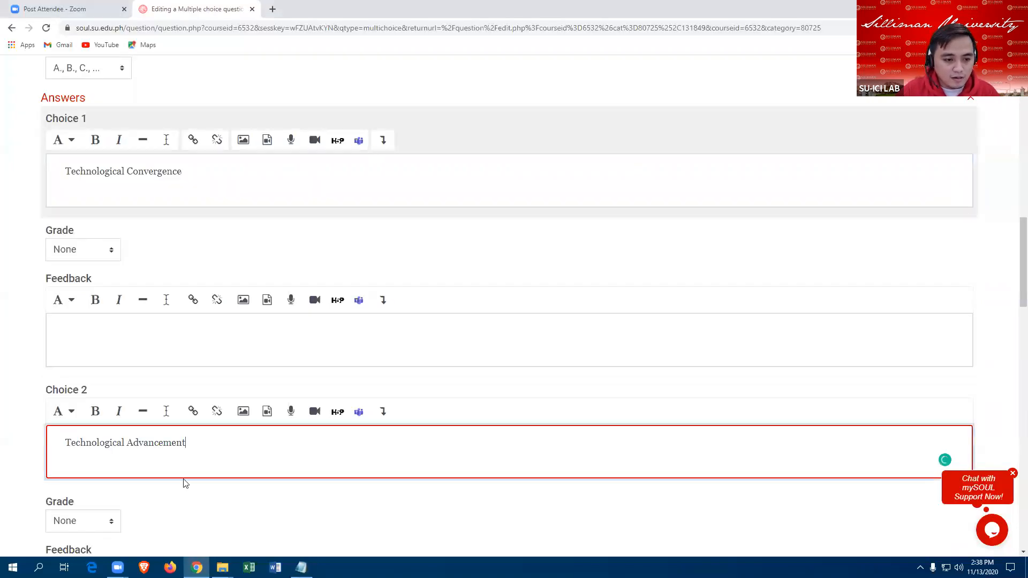
scroll(184, 482, "down", 7)
left_click(80, 336)
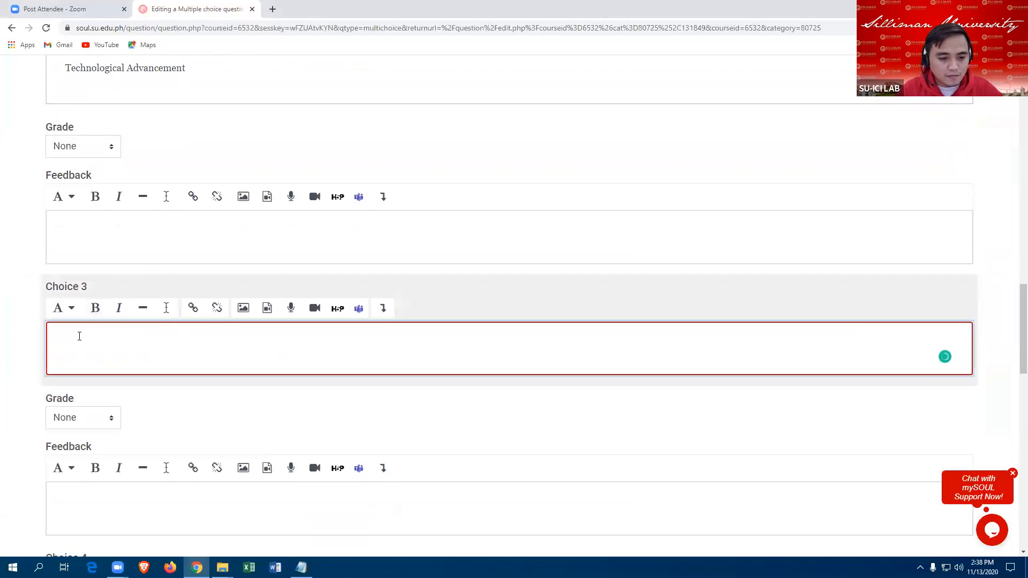
key("ctrl+v")
Step: Copy "Technological Device" from the Question Bank file in Notepad and paste it as MC2's Choice 4 in Chrome
left_click(301, 568)
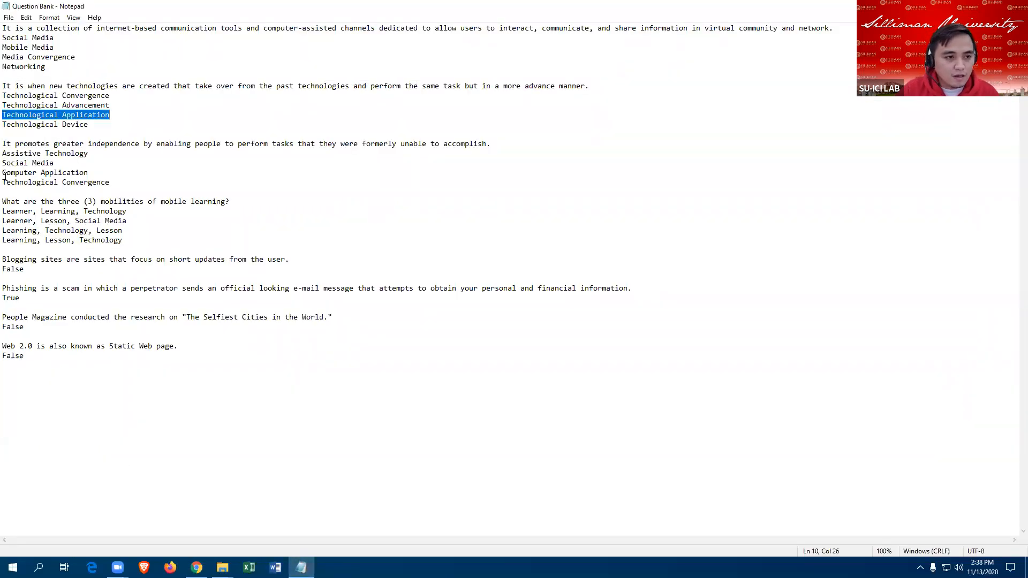
left_click_drag(2, 124, 105, 131)
key("ctrl+c")
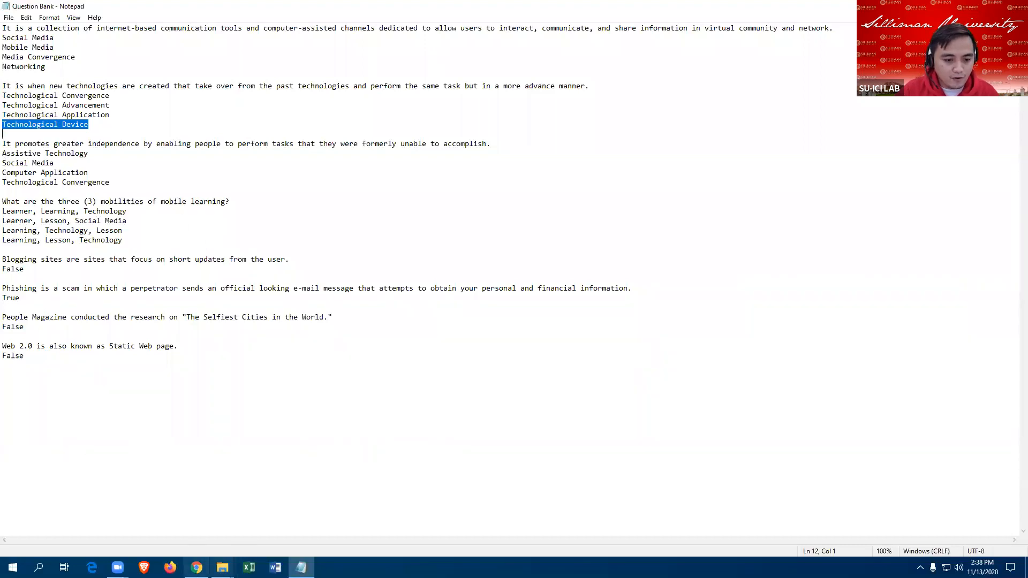
left_click(197, 568)
scroll(170, 442, "down", 6)
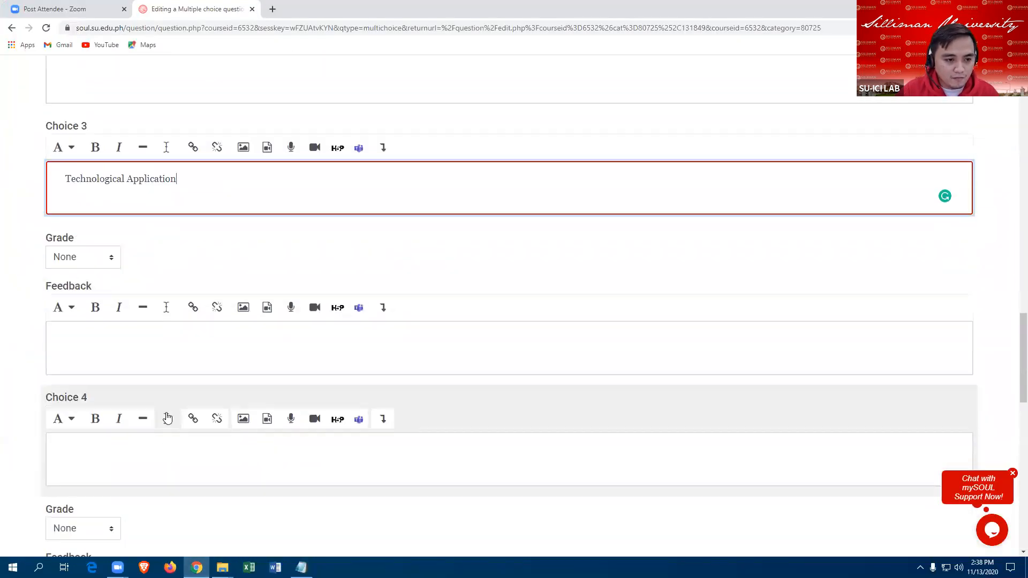
left_click(70, 283)
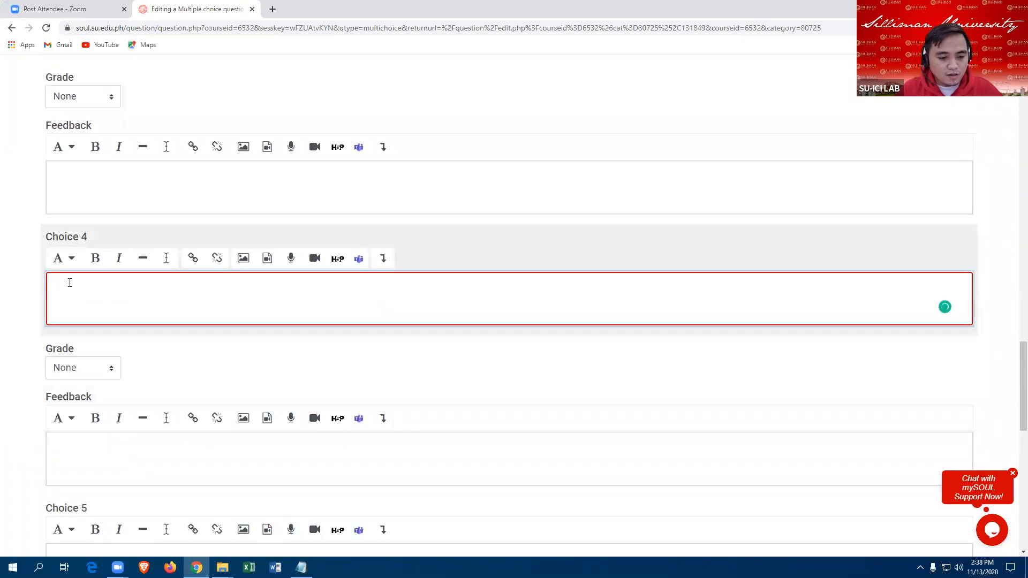
key("ctrl+v")
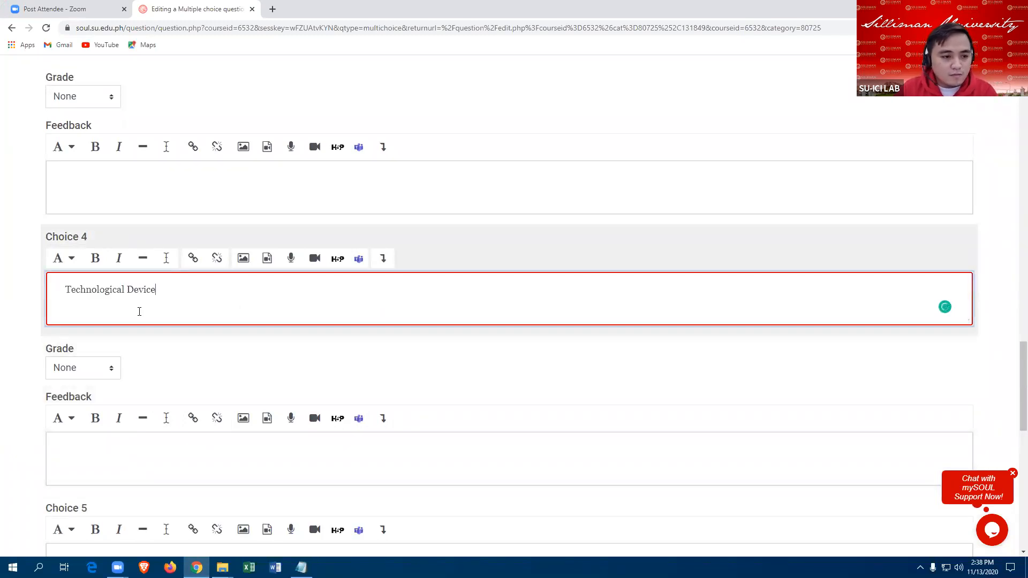
Step: Set the grade of Choice 1, Technological Convergence, to 100%
scroll(151, 300, "up", 2)
scroll(153, 276, "up", 9)
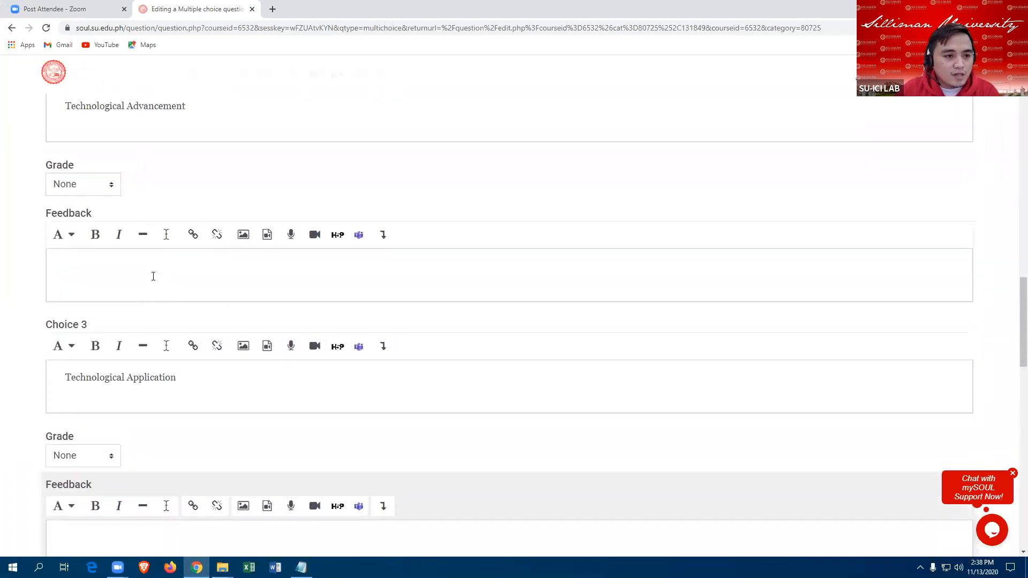
scroll(153, 277, "up", 4)
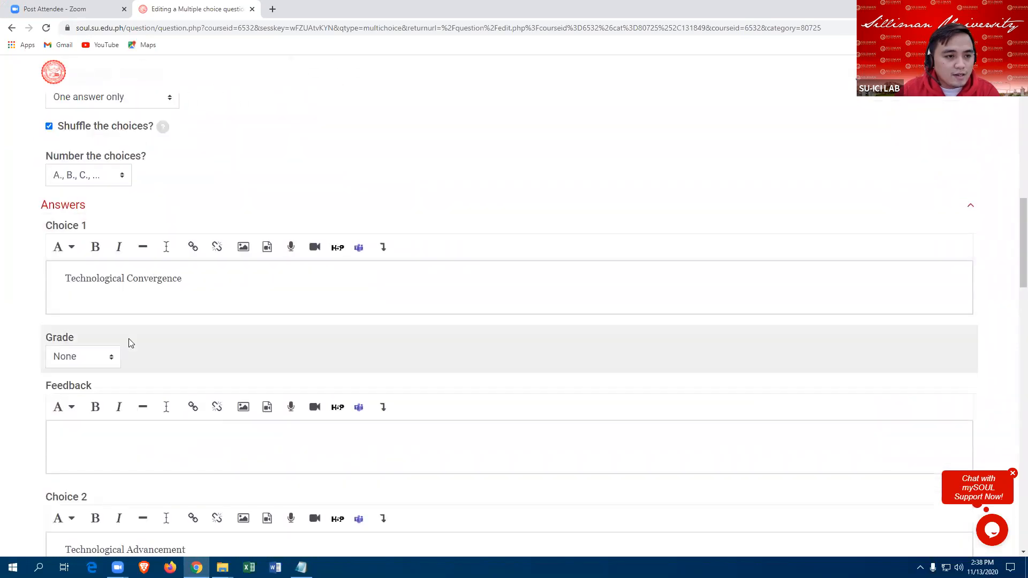
left_click(107, 358)
scroll(119, 171, "down", 1)
scroll(119, 145, "up", 1)
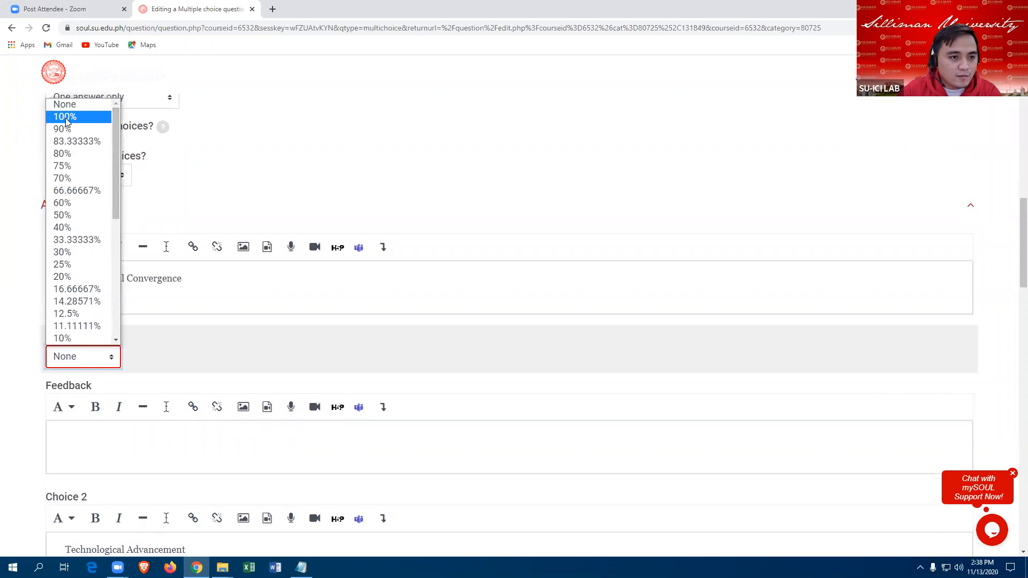
left_click(67, 114)
Step: Review MC2's category, question text, default mark, answer settings and choices
scroll(203, 350, "down", 6)
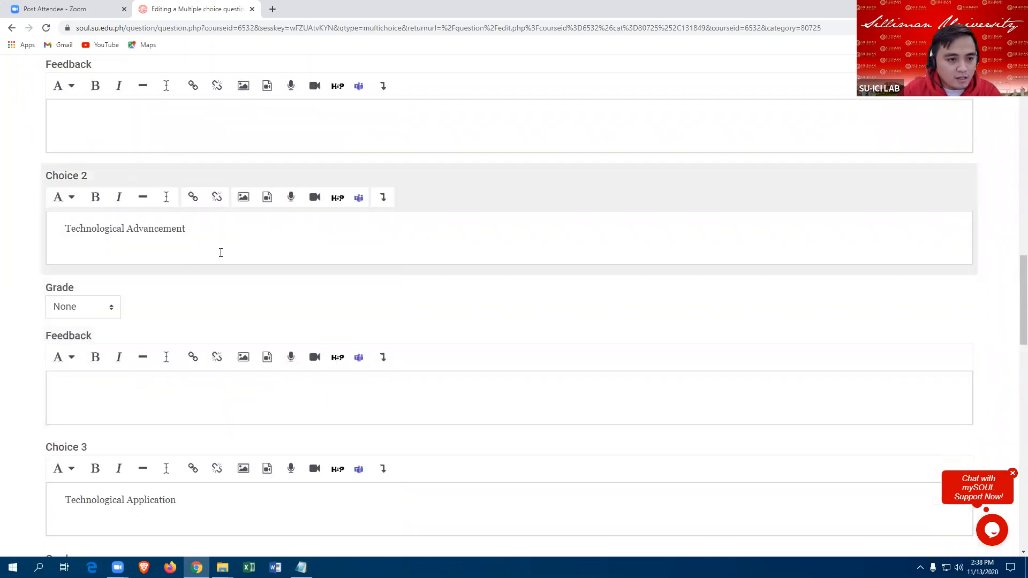
scroll(220, 252, "up", 15)
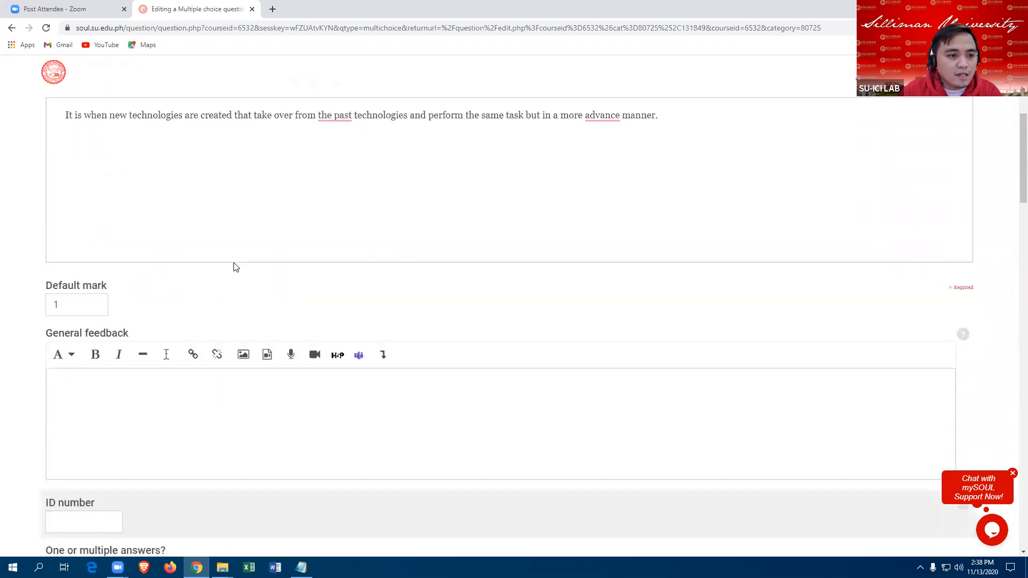
scroll(233, 267, "up", 2)
scroll(233, 267, "down", 5)
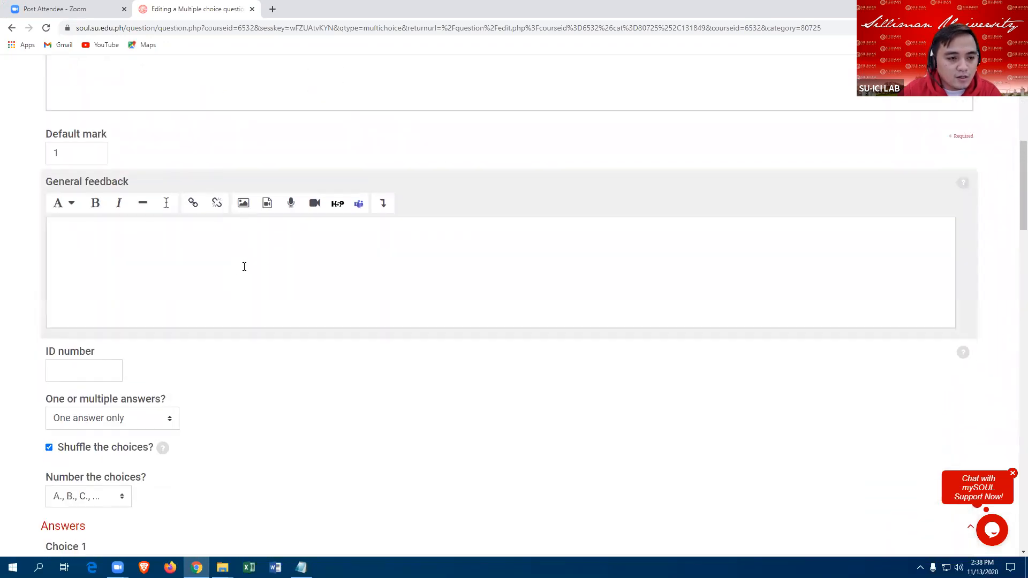
scroll(244, 267, "up", 6)
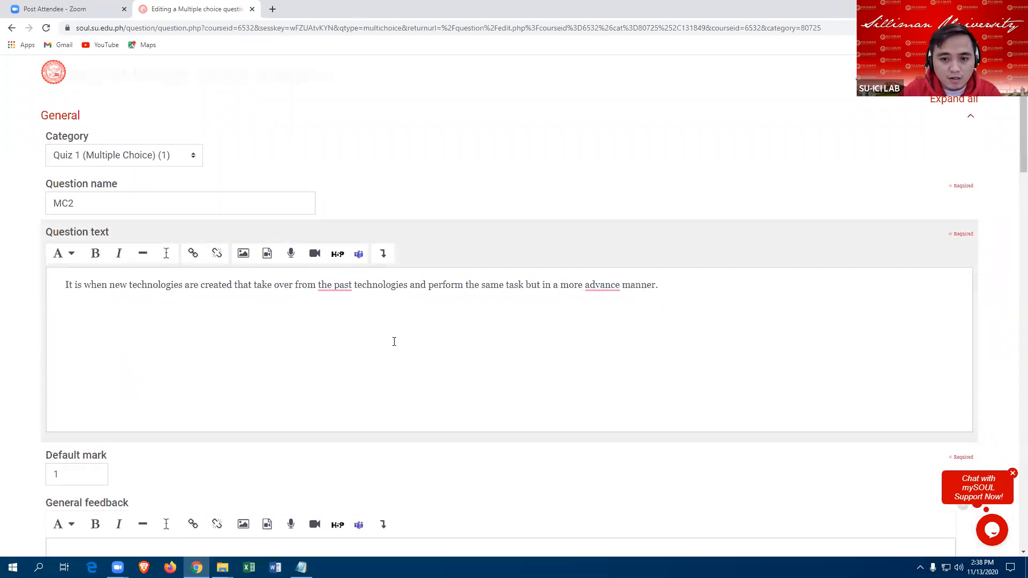
scroll(309, 335, "down", 1)
left_click(370, 286)
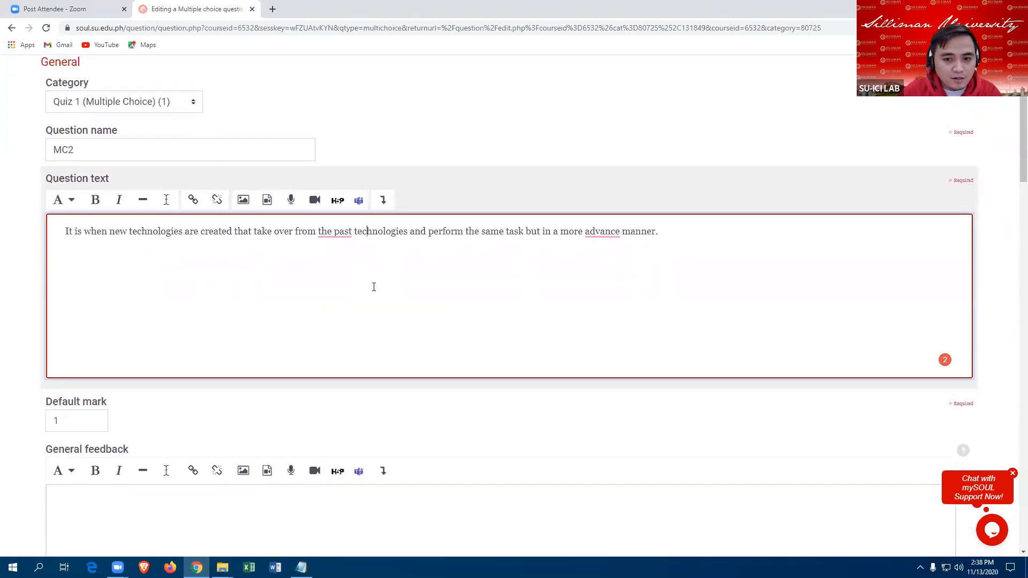
scroll(409, 302, "down", 3)
scroll(413, 307, "up", 2)
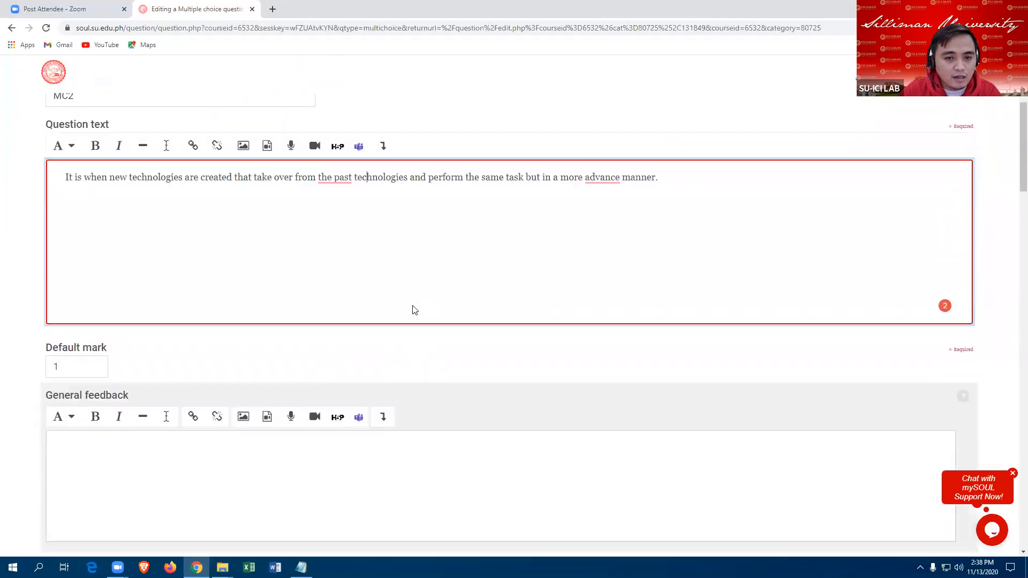
scroll(412, 308, "down", 4)
scroll(413, 314, "down", 10)
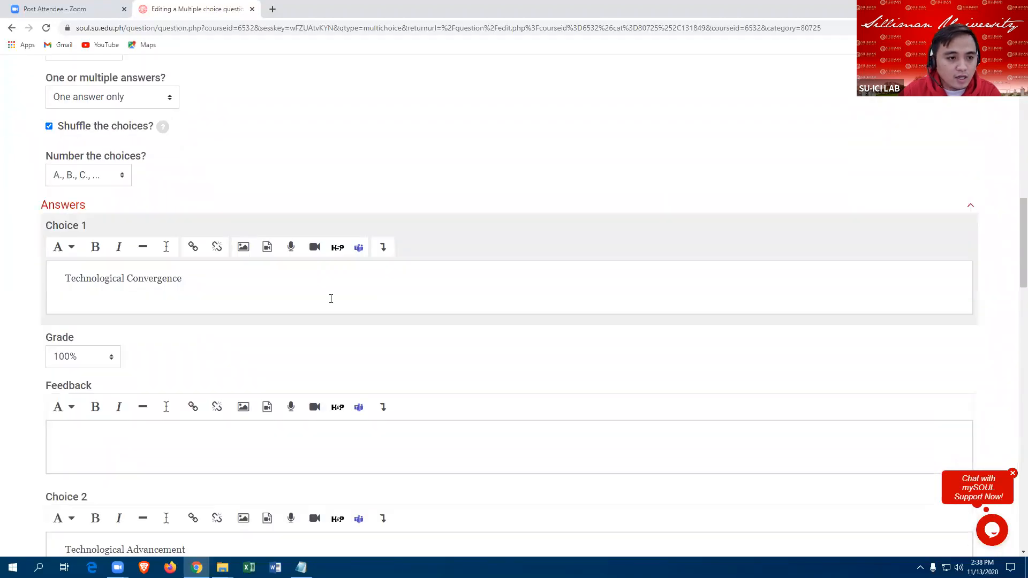
Step: Save the MC2 question and return to the question bank
scroll(114, 321, "down", 8)
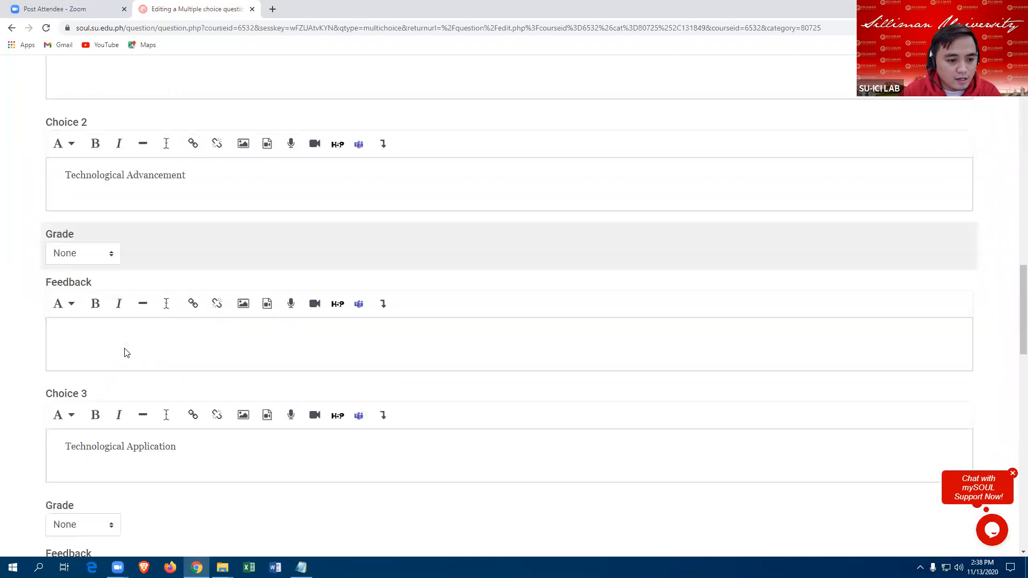
scroll(117, 364, "down", 15)
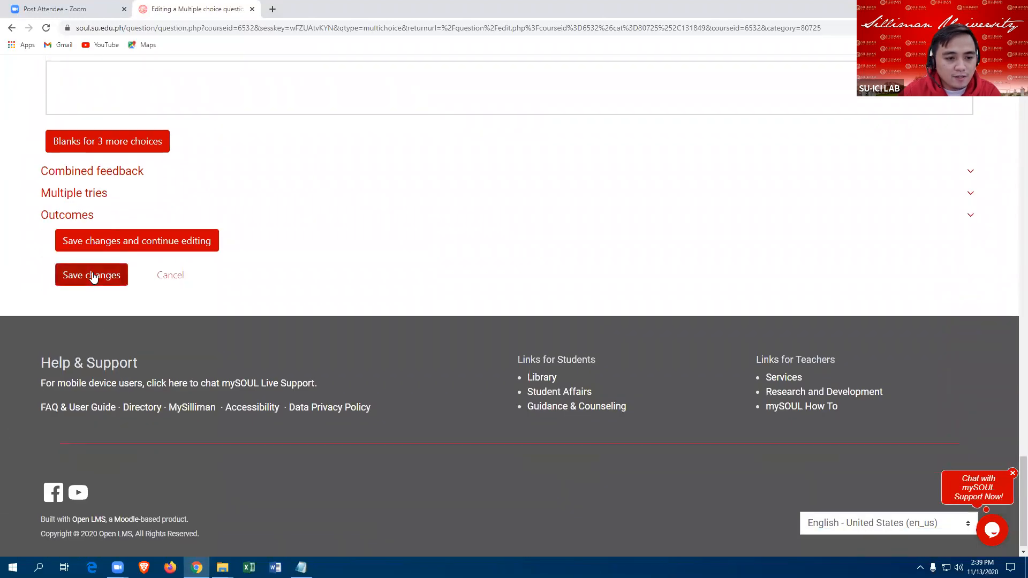
left_click(92, 274)
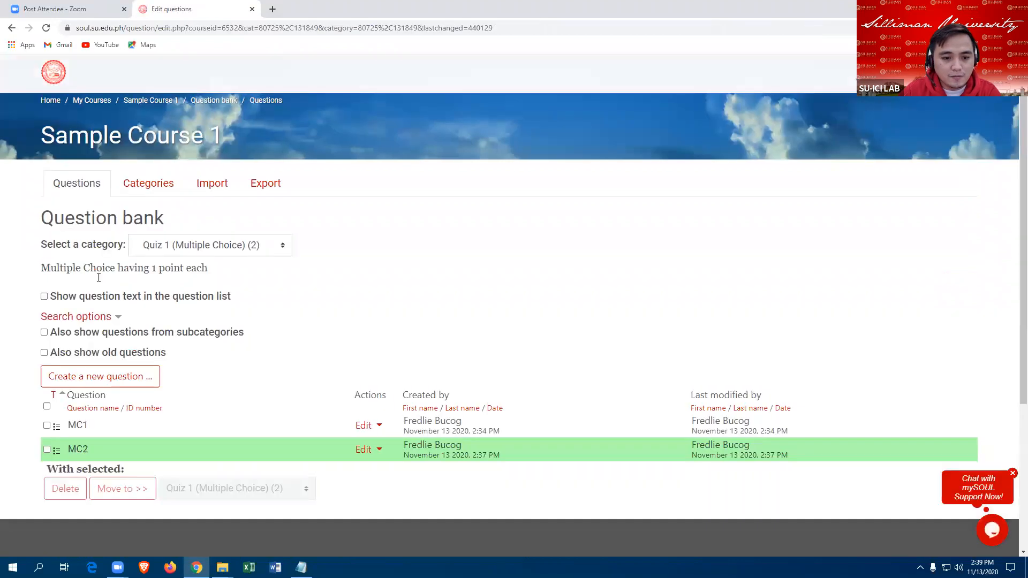
Step: Add a new Multiple choice question to the Quiz 1 (Multiple Choice) category and name it MC3
scroll(343, 348, "down", 1)
scroll(358, 350, "down", 2)
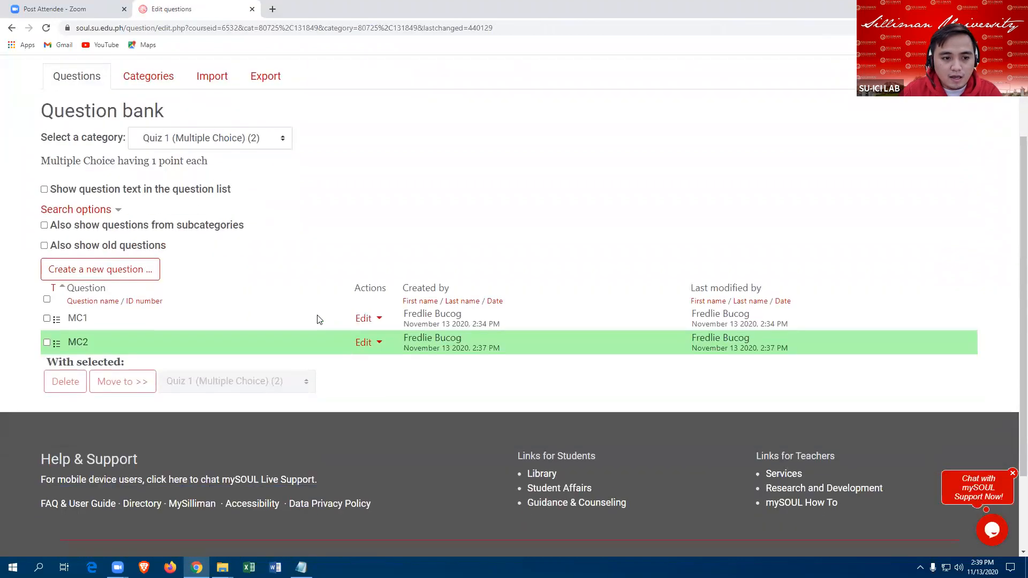
left_click(120, 276)
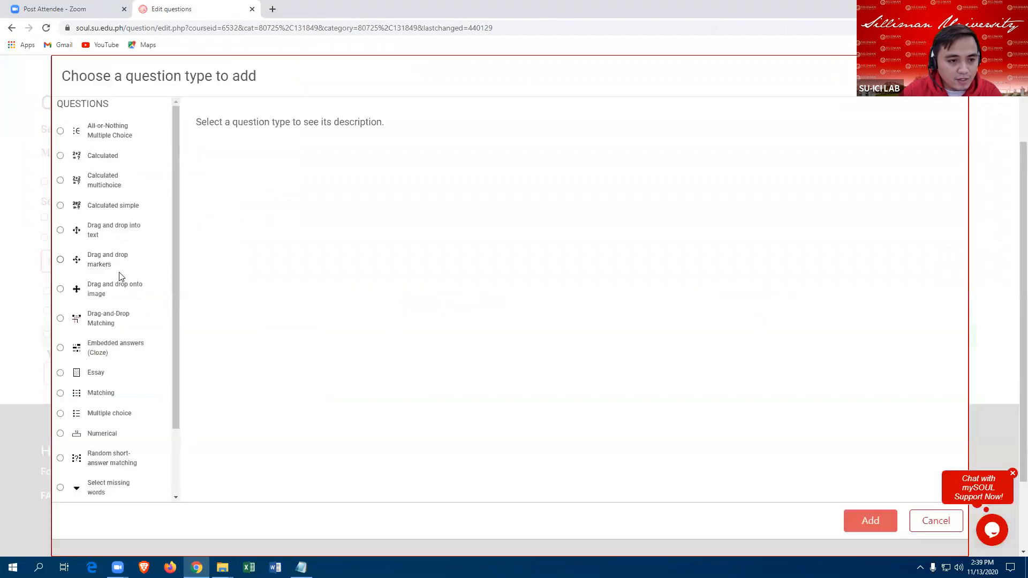
left_click(115, 415)
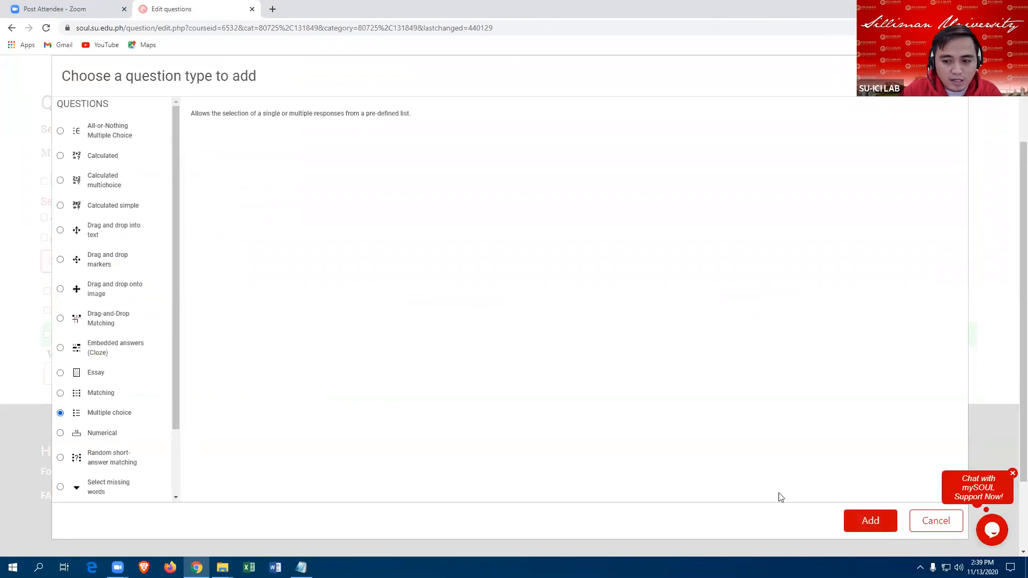
left_click(867, 525)
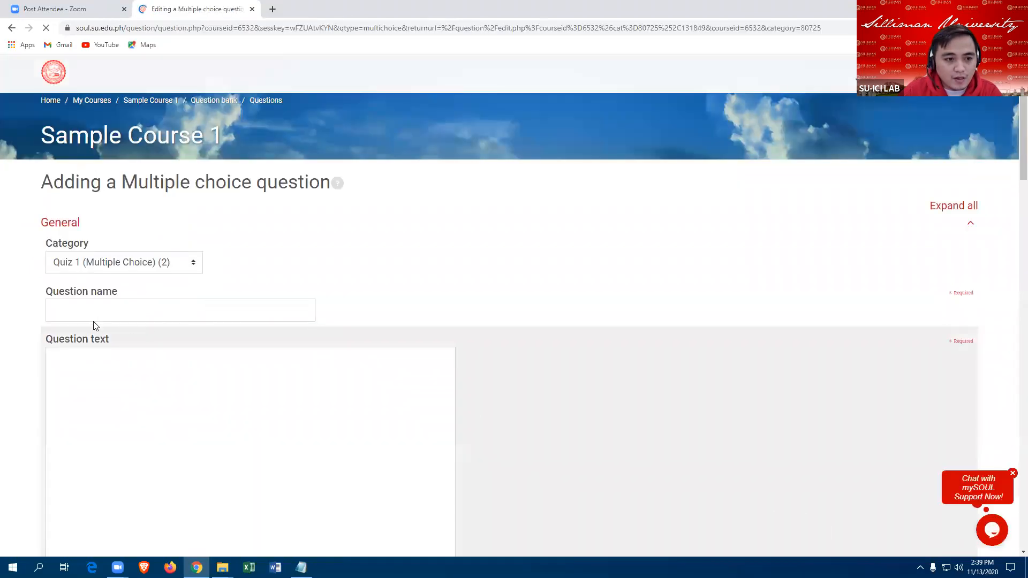
left_click(69, 307)
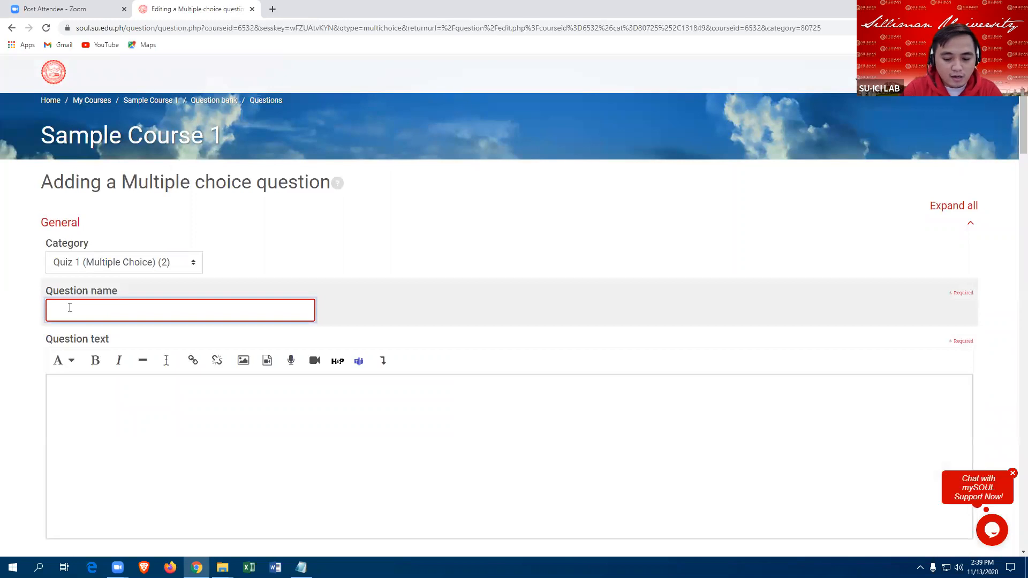
type("MC")
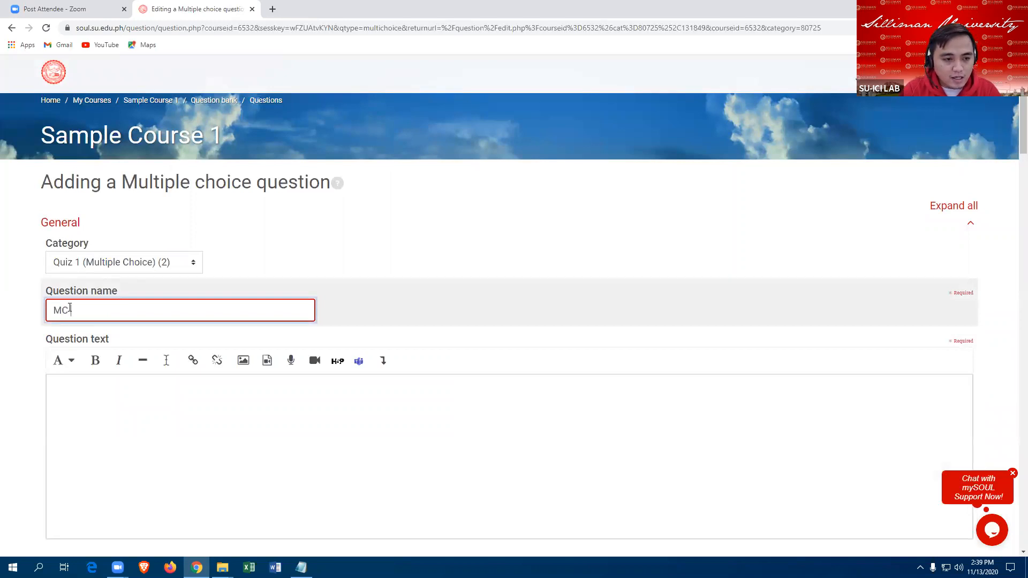
type("3")
Step: Copy the sentence starting "It promotes greater independence" from the Question Bank file in Notepad and paste it as MC3's question text in Chrome
left_click(98, 397)
scroll(150, 403, "down", 1)
scroll(149, 403, "down", 2)
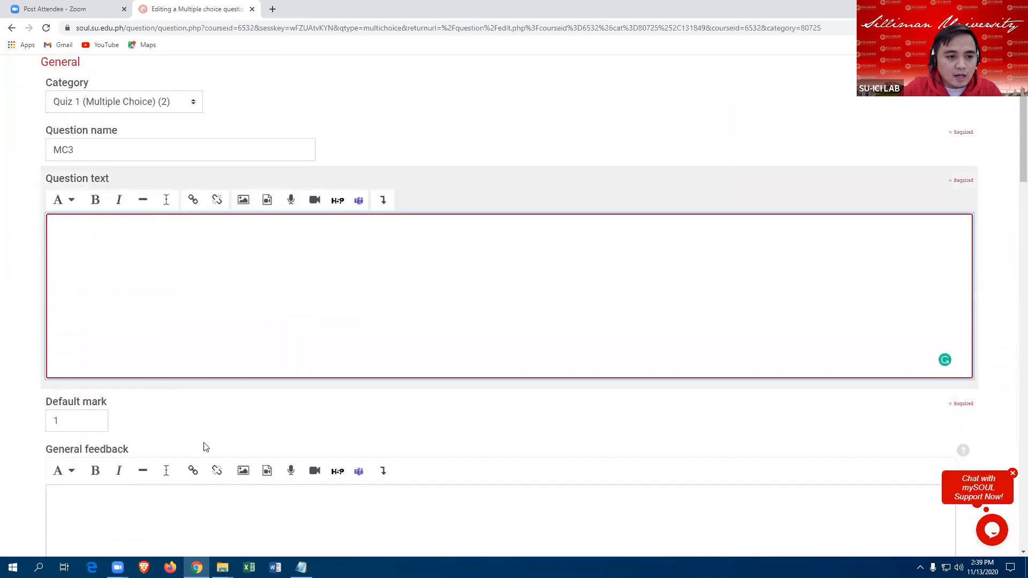
left_click(301, 567)
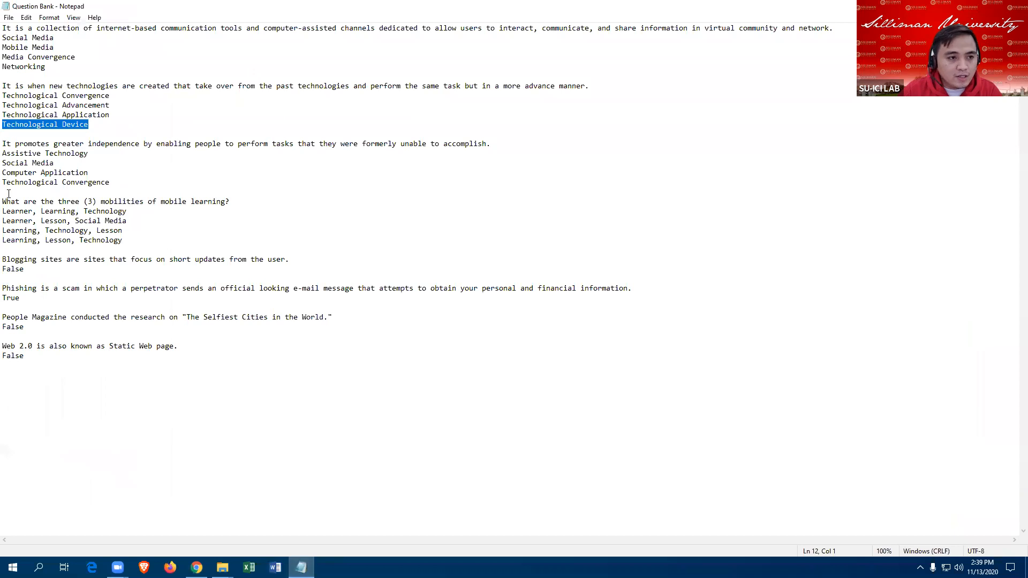
left_click_drag(4, 144, 517, 141)
key("ctrl+c")
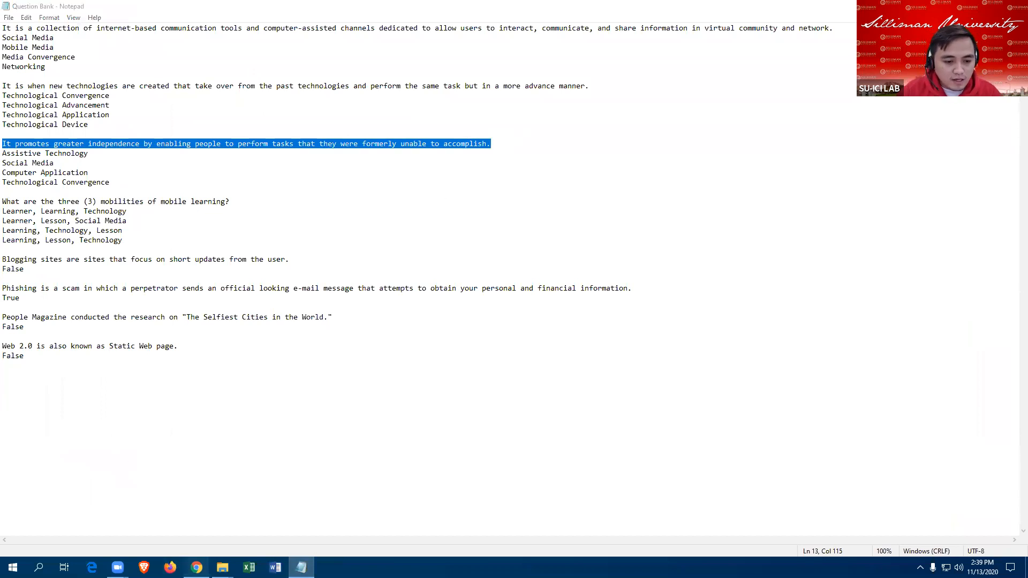
left_click(197, 567)
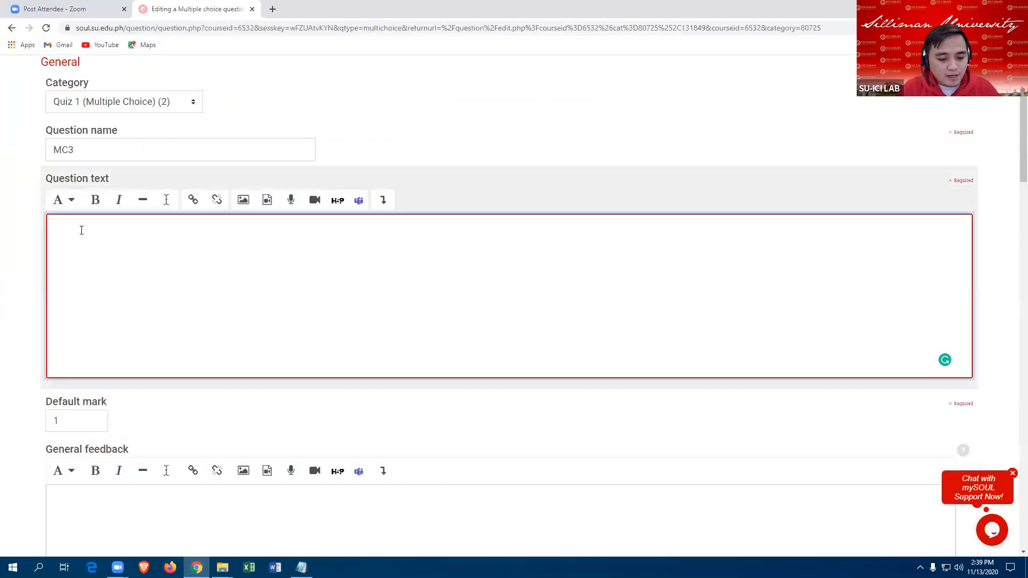
key("ctrl+v")
scroll(195, 343, "down", 2)
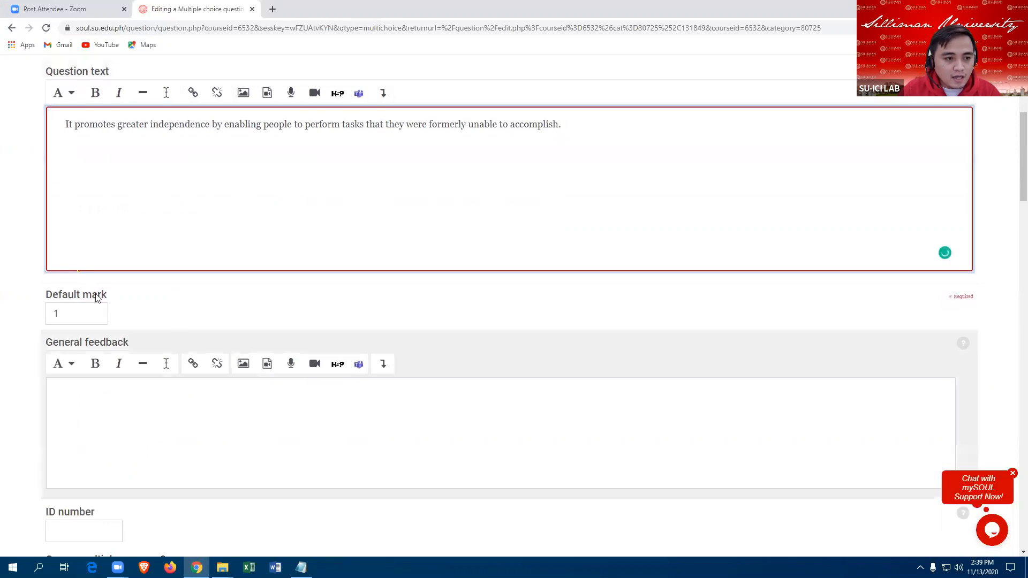
Step: Keep the default mark of 1 and set MC3's choice numbering to A., B., C
left_click(84, 318)
scroll(150, 339, "down", 6)
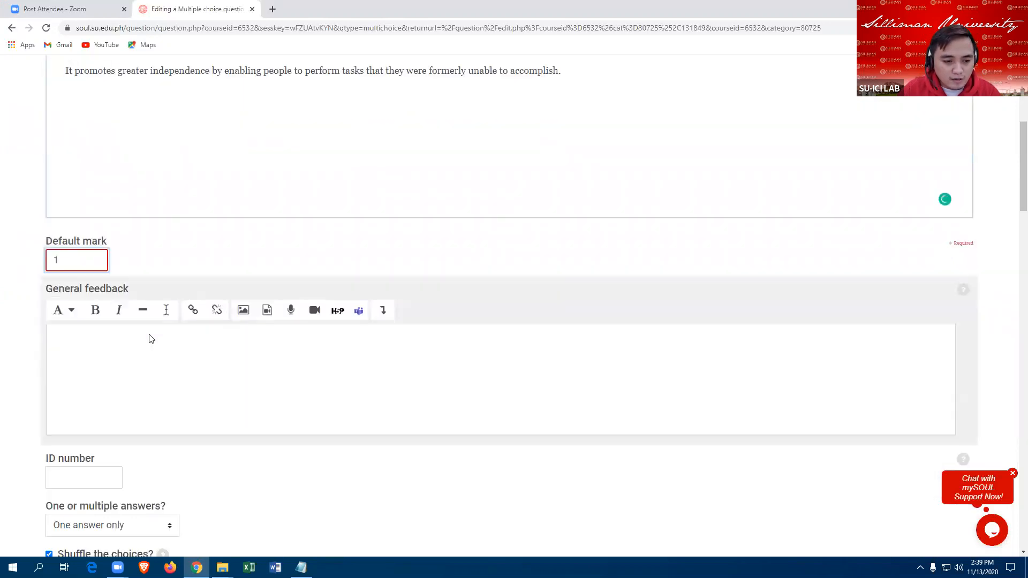
scroll(172, 338, "down", 2)
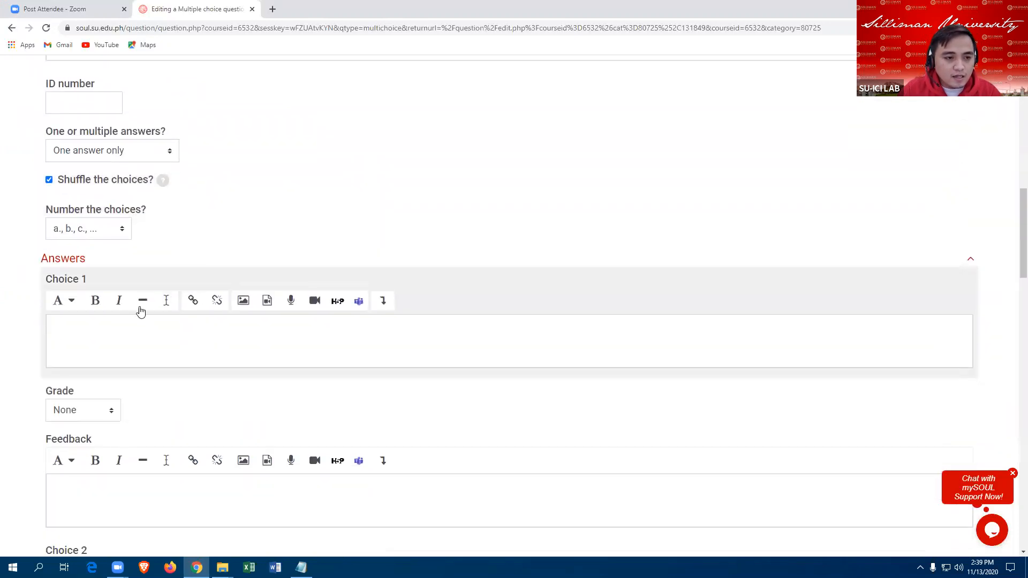
left_click(122, 229)
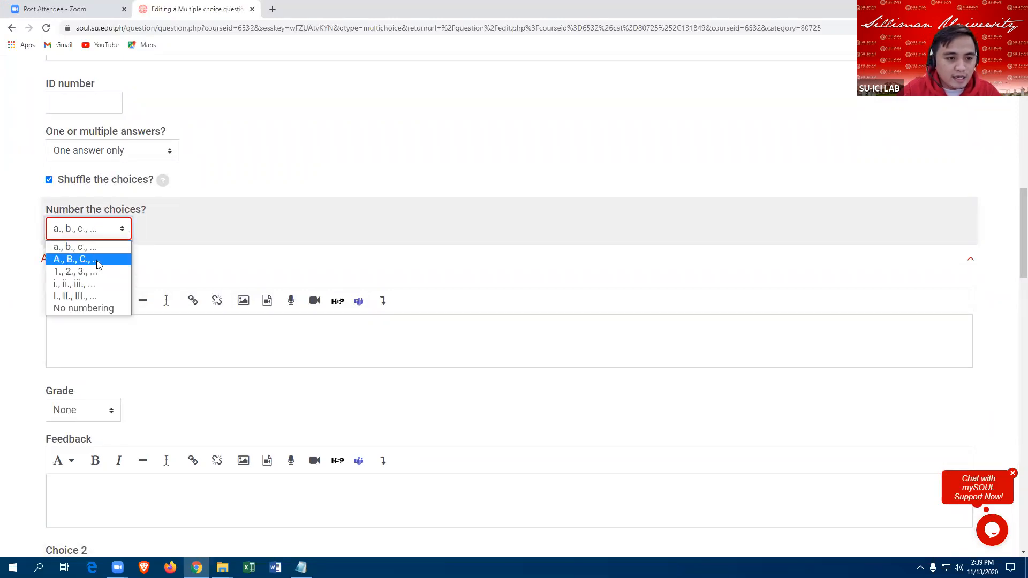
left_click(97, 260)
Step: Copy "Assistive Technology" from the Question Bank file in Notepad and paste it as Choice 1 of MC3 in Chrome
scroll(179, 346, "down", 2)
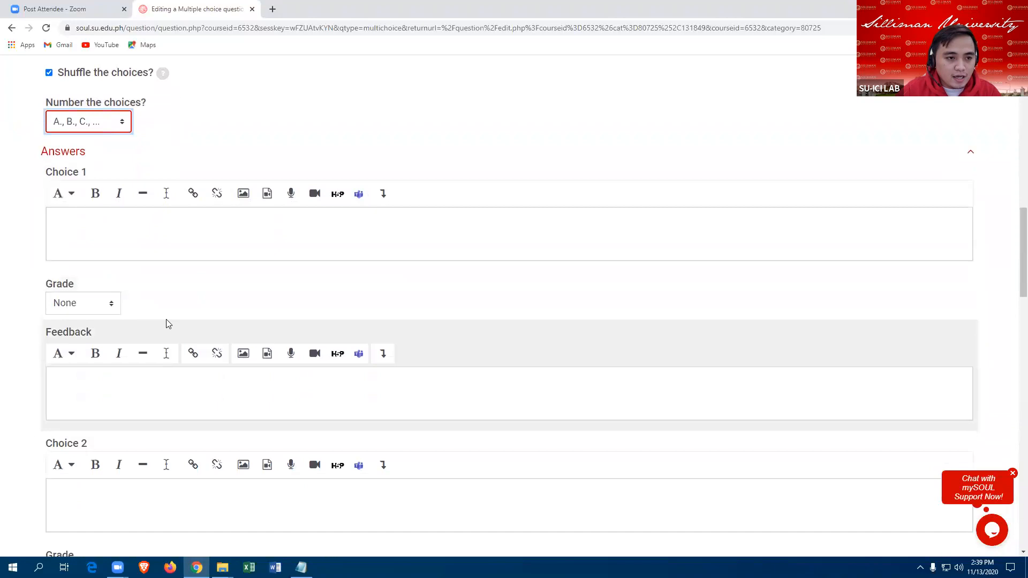
left_click(96, 230)
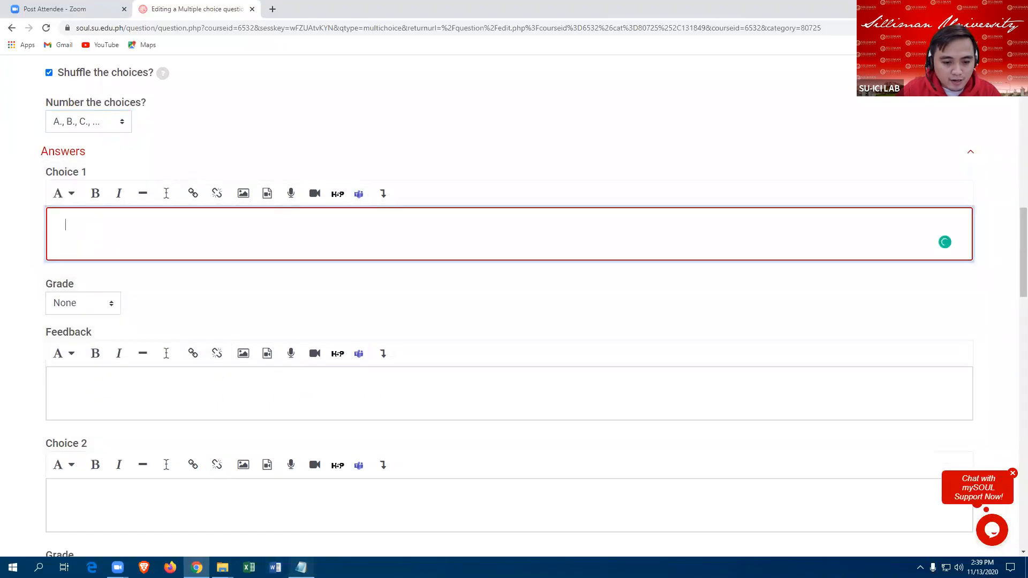
left_click(301, 567)
left_click_drag(3, 154, 97, 154)
key("ctrl+c")
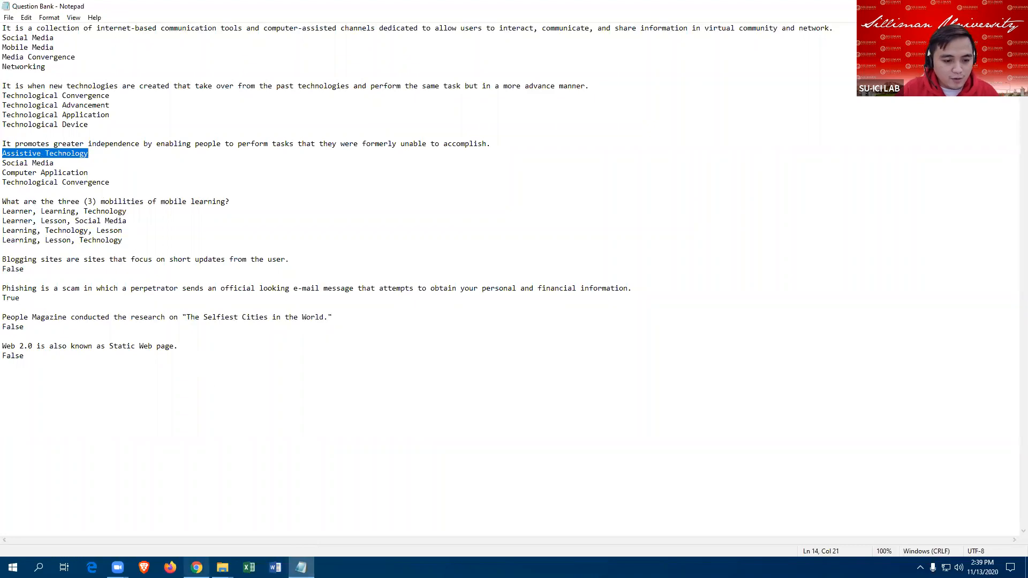
key("alt+Tab")
key("ctrl+v")
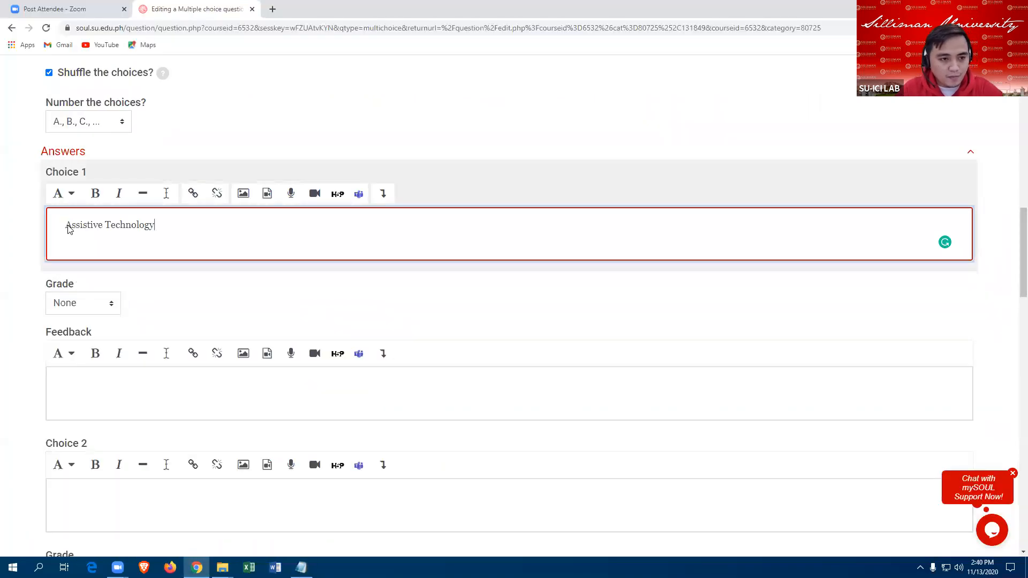
Step: Copy "Social Media" from below the third question in Notepad and paste it as Choice 2 of MC3 in Chrome
key("alt+Tab")
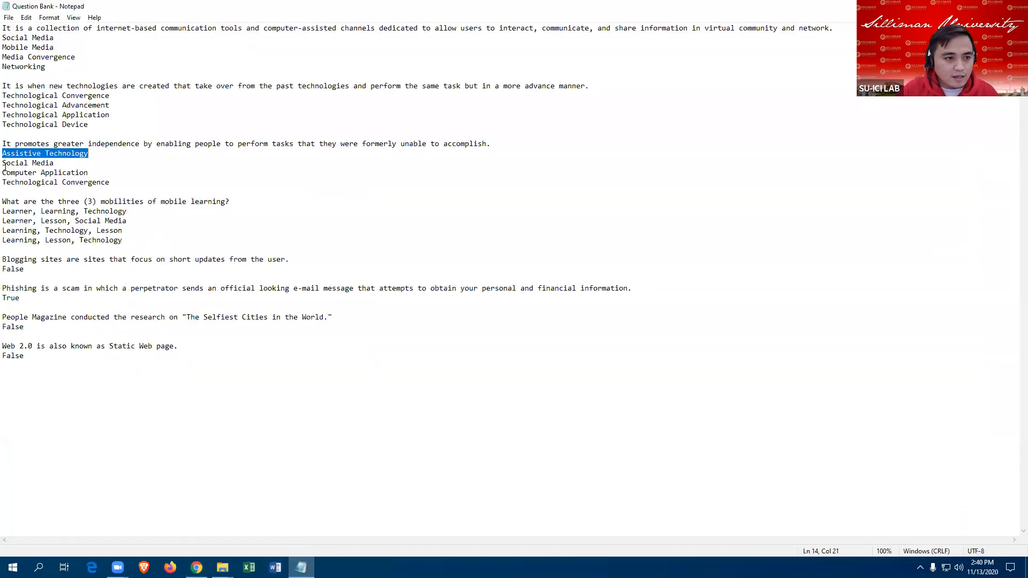
left_click_drag(2, 163, 68, 164)
key("ctrl+c")
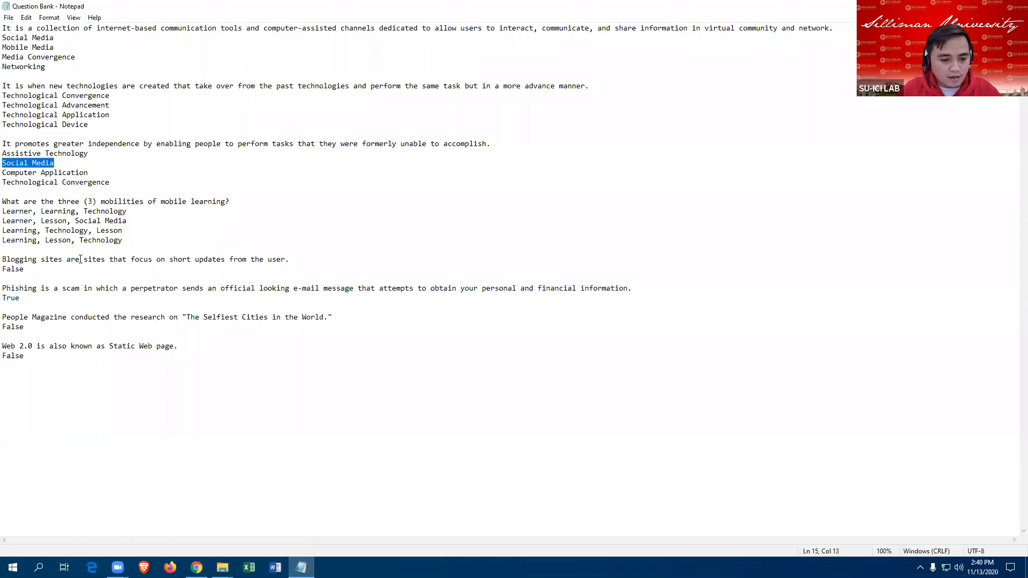
left_click(196, 514)
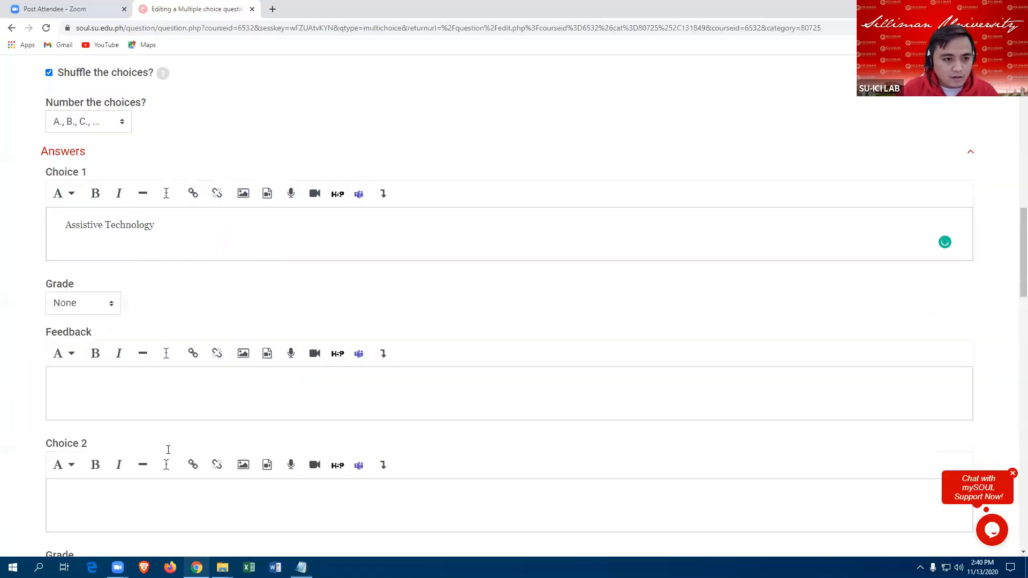
scroll(129, 417, "down", 2)
left_click(83, 389)
key("ctrl+v")
Step: Copy "Computer Application" from the Question Bank file in Notepad and paste it as Choice 3 of MC3 in Chrome
left_click(301, 568)
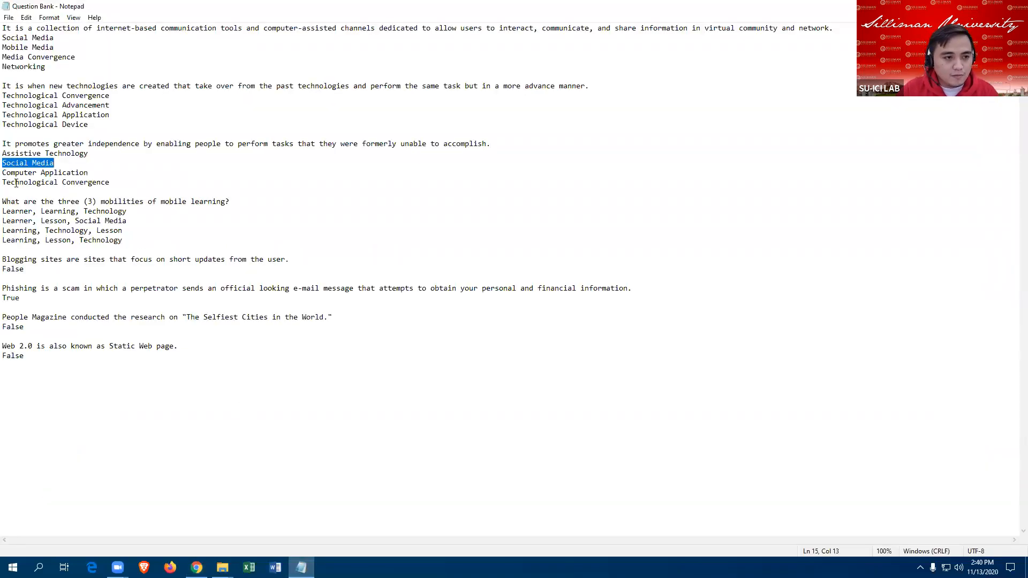
left_click_drag(4, 174, 98, 177)
key("ctrl+c")
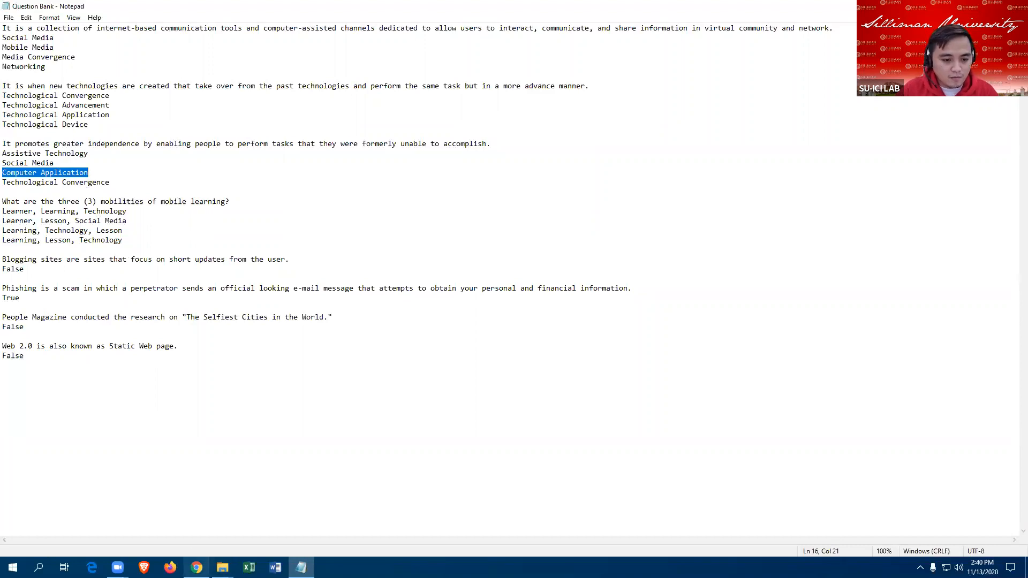
mouse_move(197, 566)
left_click(186, 520)
scroll(212, 368, "down", 5)
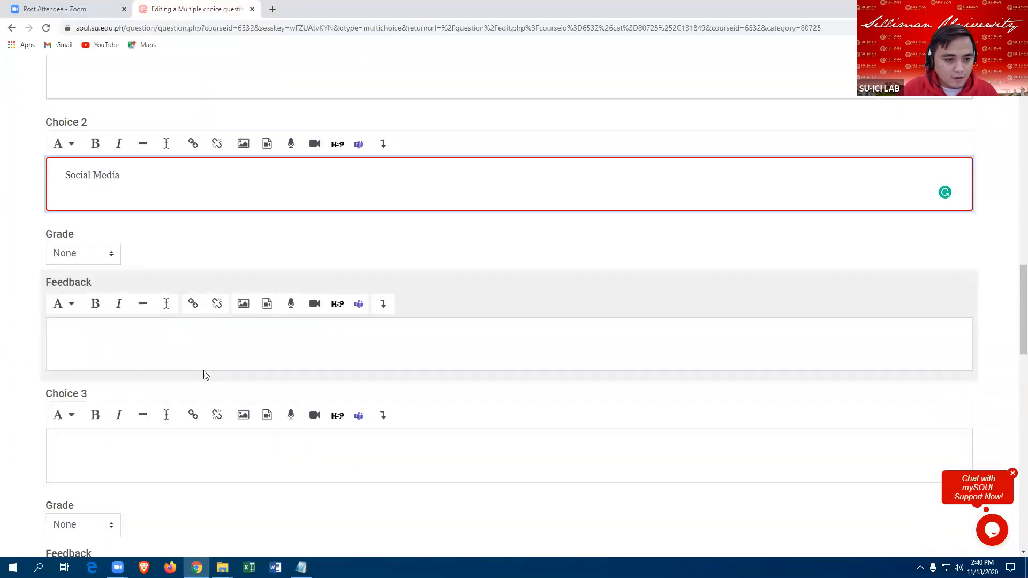
left_click(79, 405)
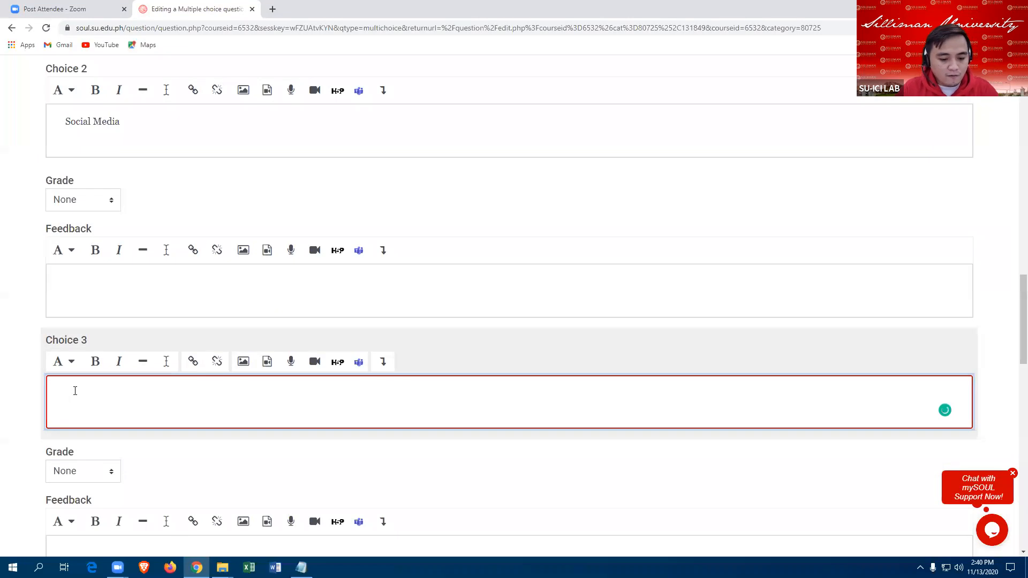
key("ctrl+v")
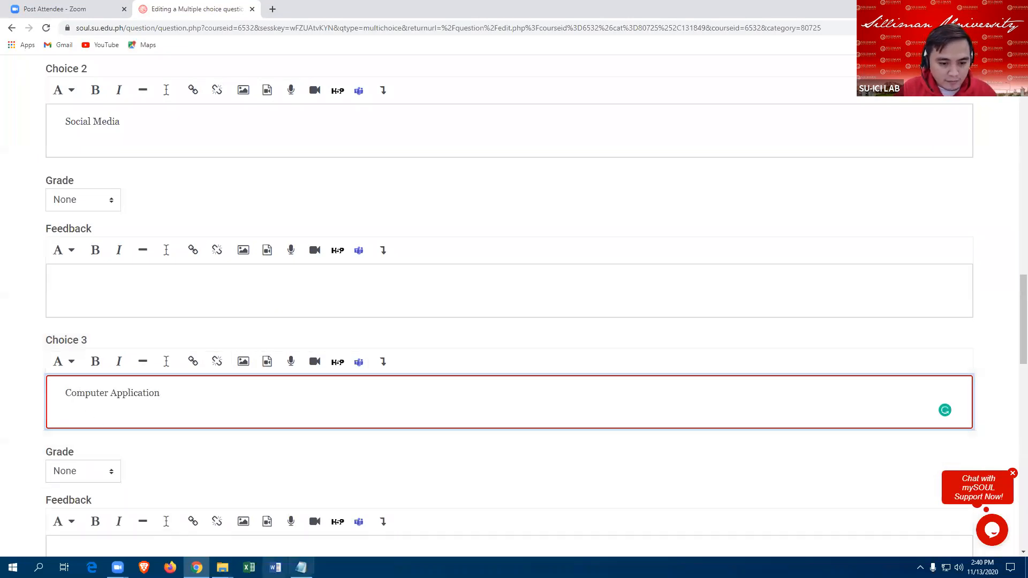
Step: Copy "Technological Convergence" from Notepad and paste it as Choice 4 of MC3 in Chrome, removing the trailing line break
left_click(301, 567)
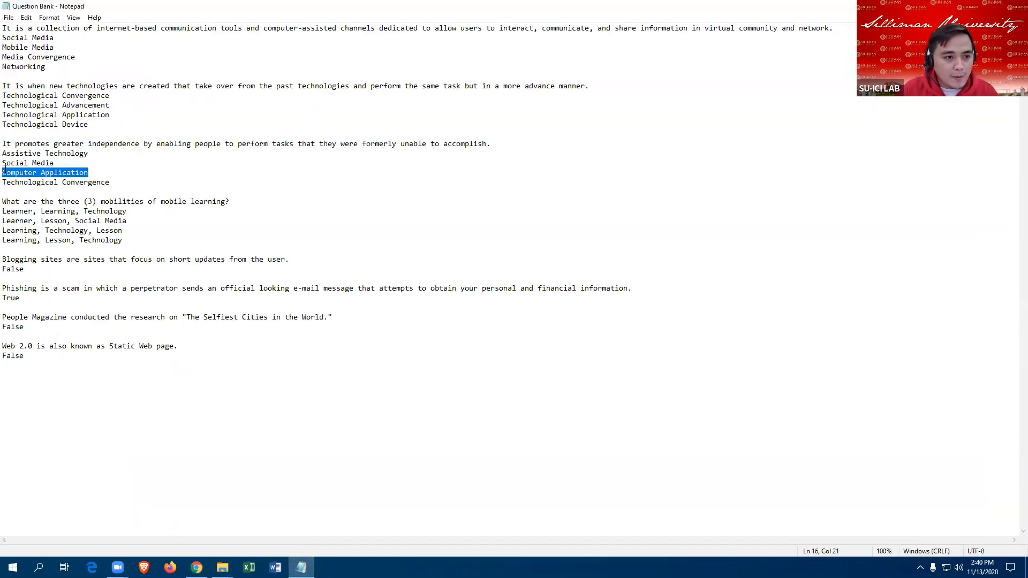
left_click_drag(5, 184, 120, 190)
key("ctrl+c")
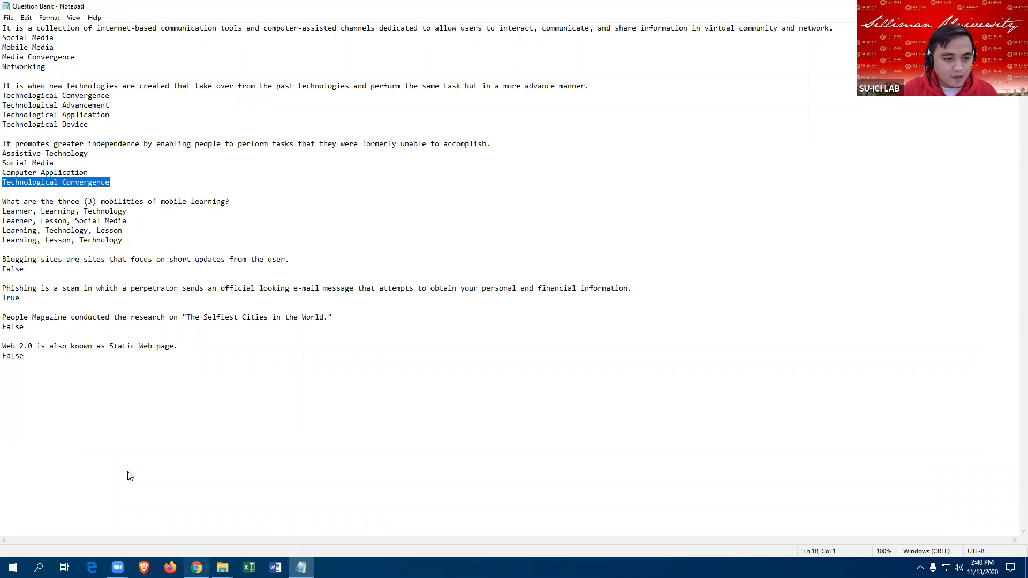
key("alt+Tab")
scroll(116, 401, "down", 3)
left_click(76, 342)
key("ctrl+v")
key("BackSpace")
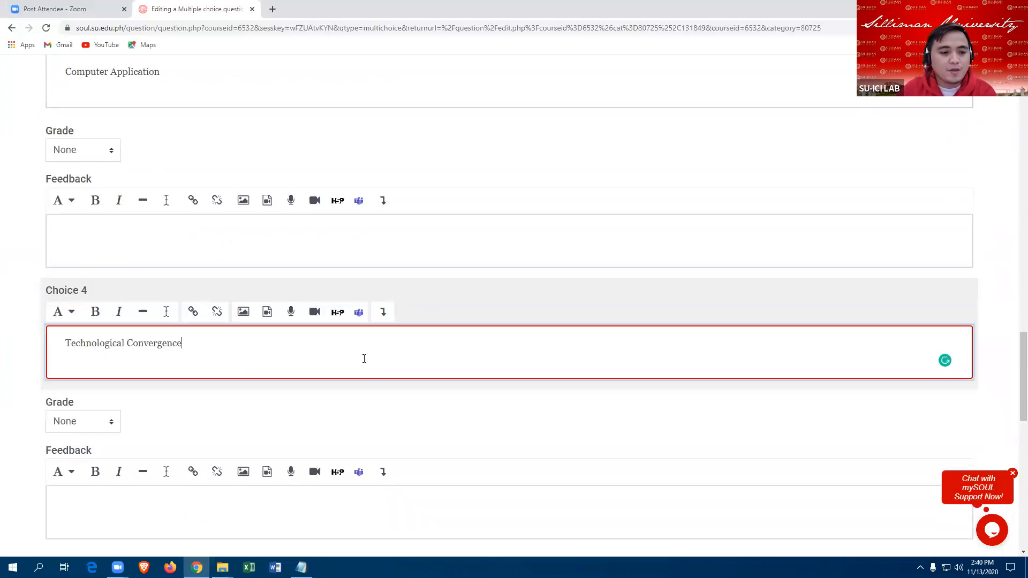
Step: Set the grade of Choice 1, Assistive Technology, to 100%
scroll(248, 280, "up", 10)
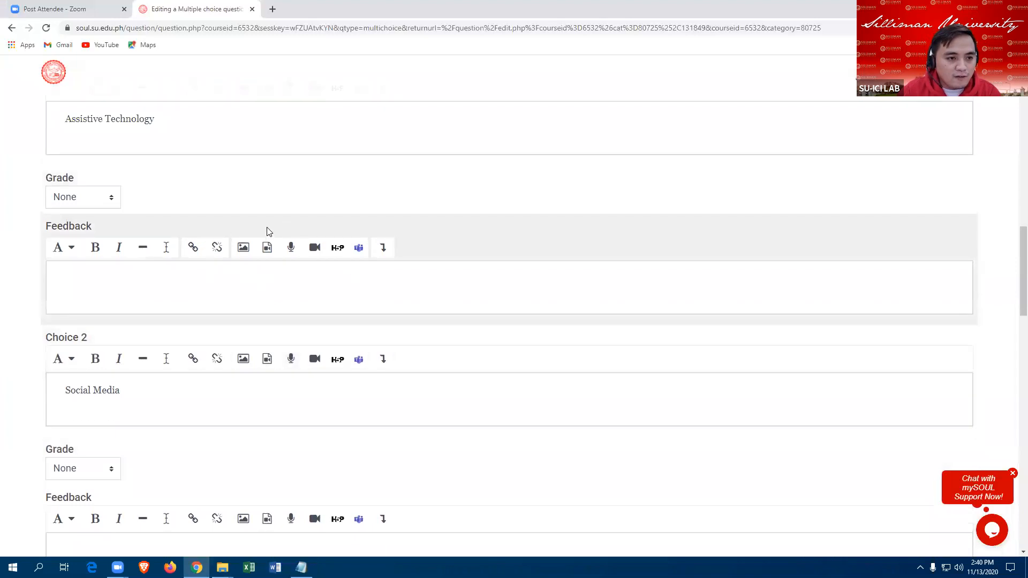
scroll(268, 229, "up", 2)
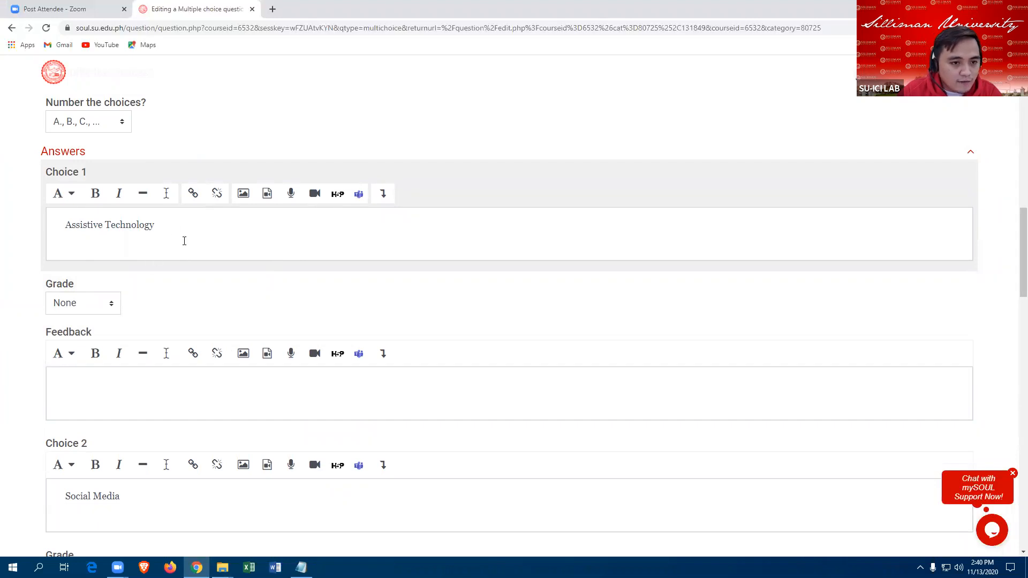
scroll(184, 241, "down", 1)
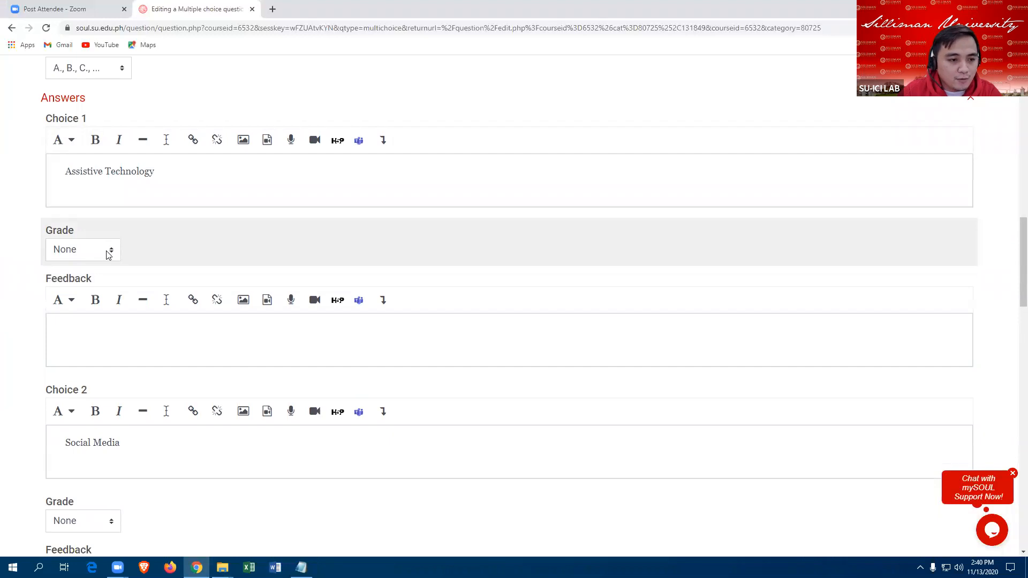
left_click(111, 252)
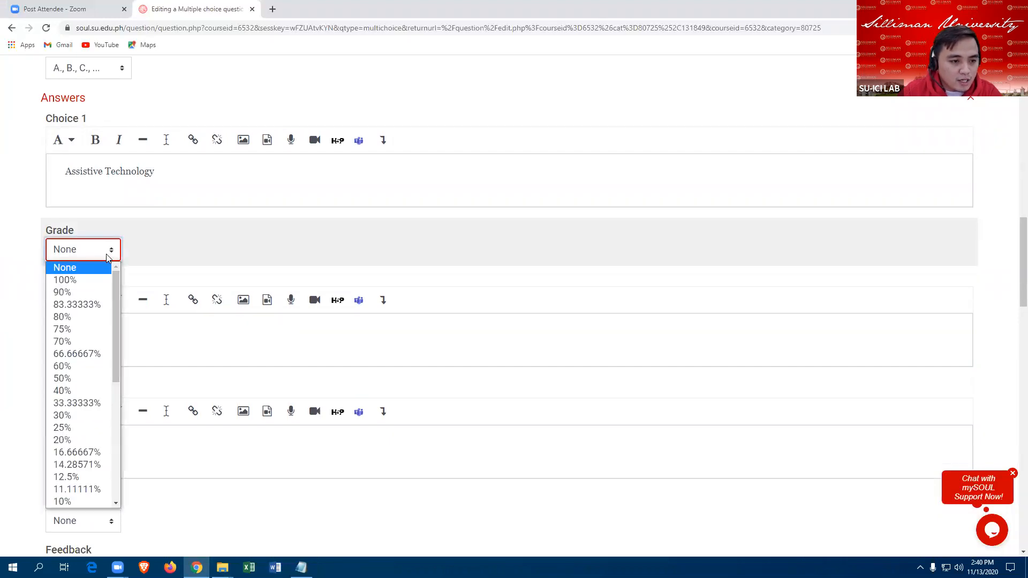
left_click(67, 280)
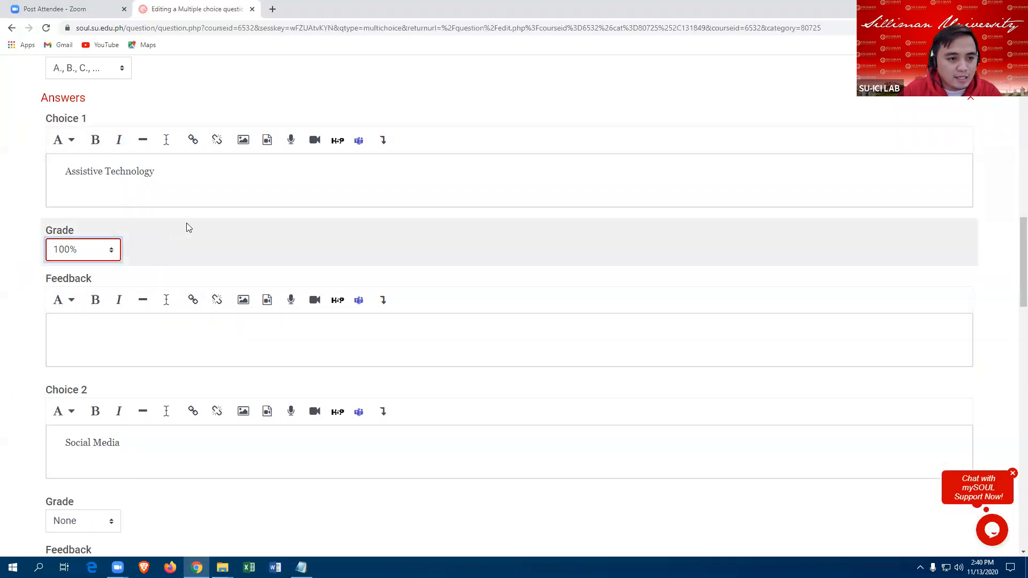
Step: Check MC3's answer settings and choices, and save the question to the question bank
scroll(187, 228, "up", 3)
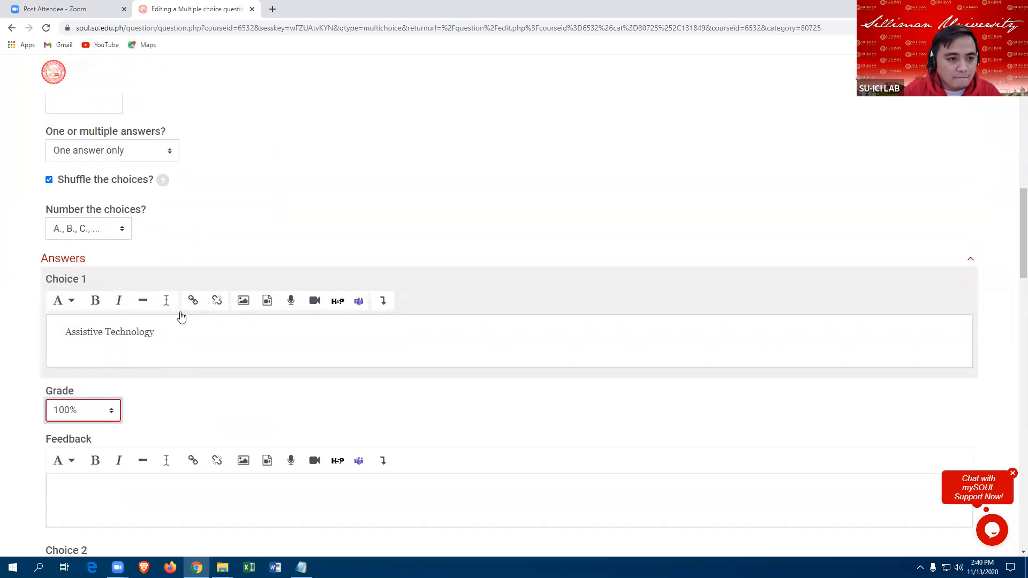
scroll(160, 348, "down", 8)
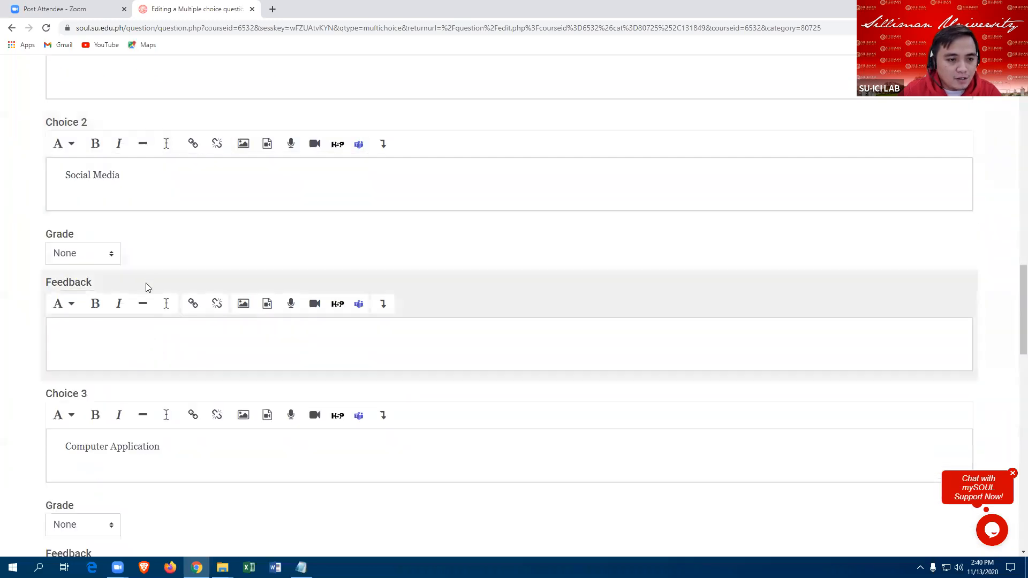
scroll(146, 283, "down", 19)
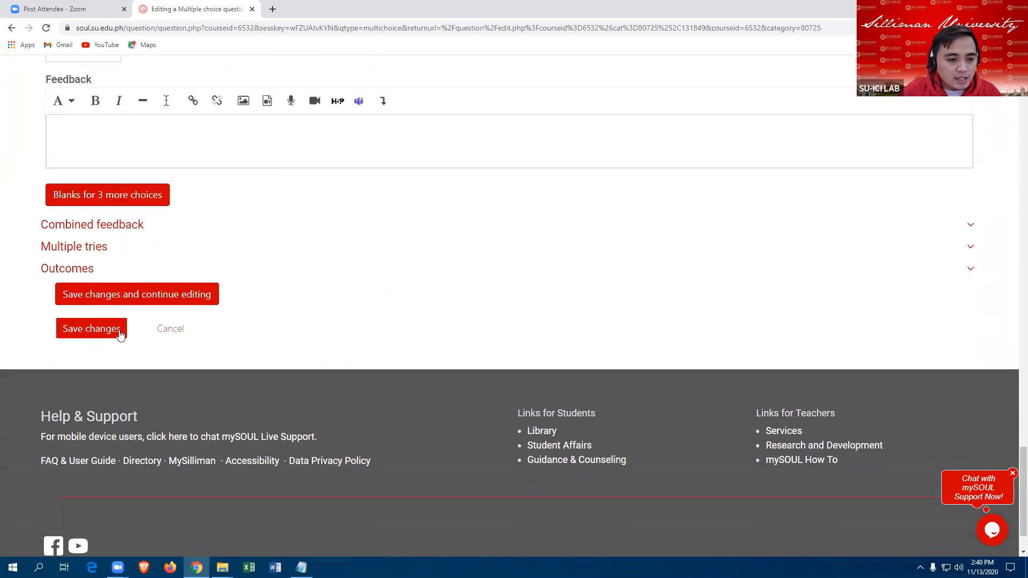
left_click(97, 330)
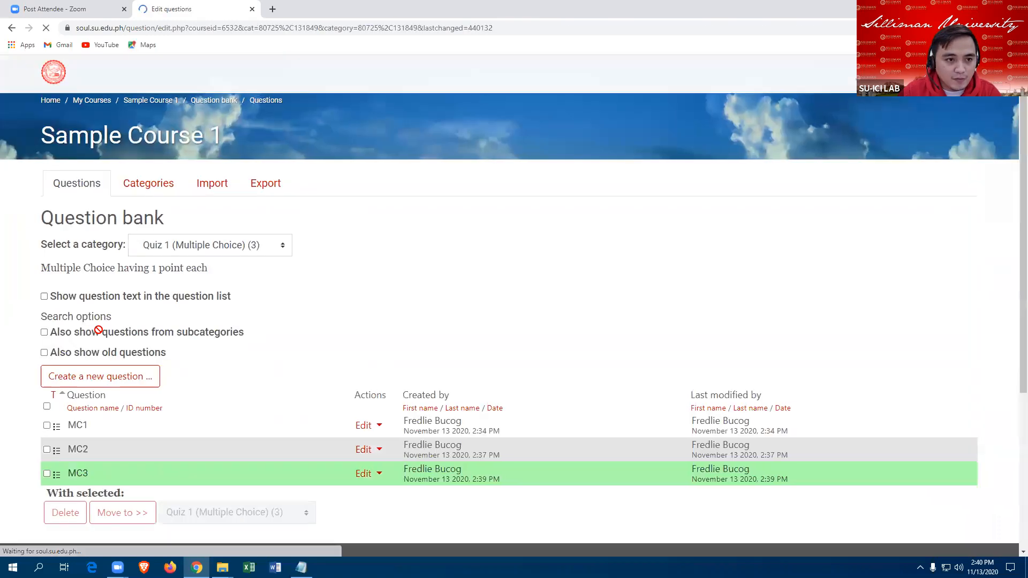
Step: Start a new question of type Multiple choice in the Quiz 1 (Multiple Choice) category
scroll(358, 334, "down", 3)
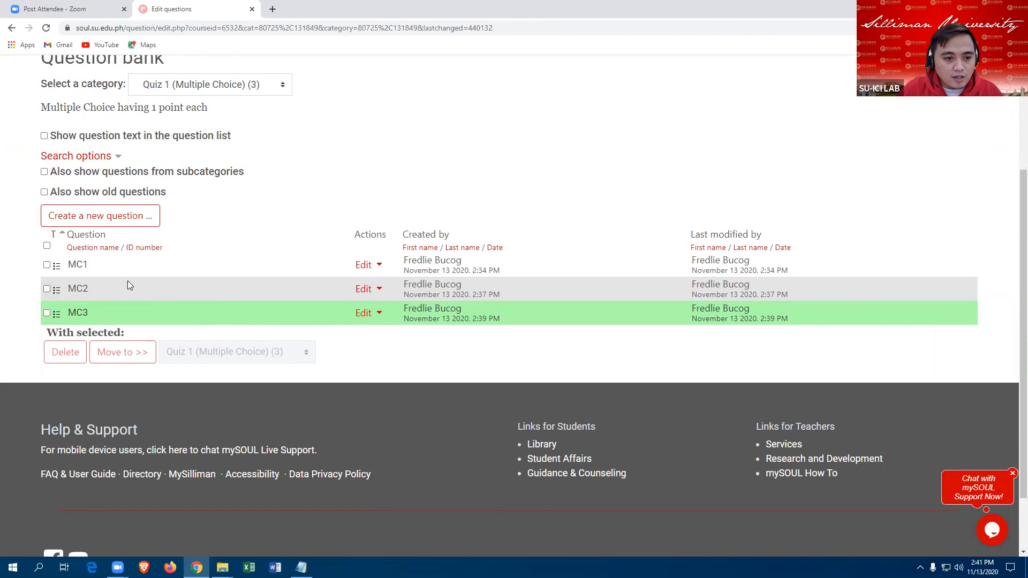
scroll(269, 260, "up", 1)
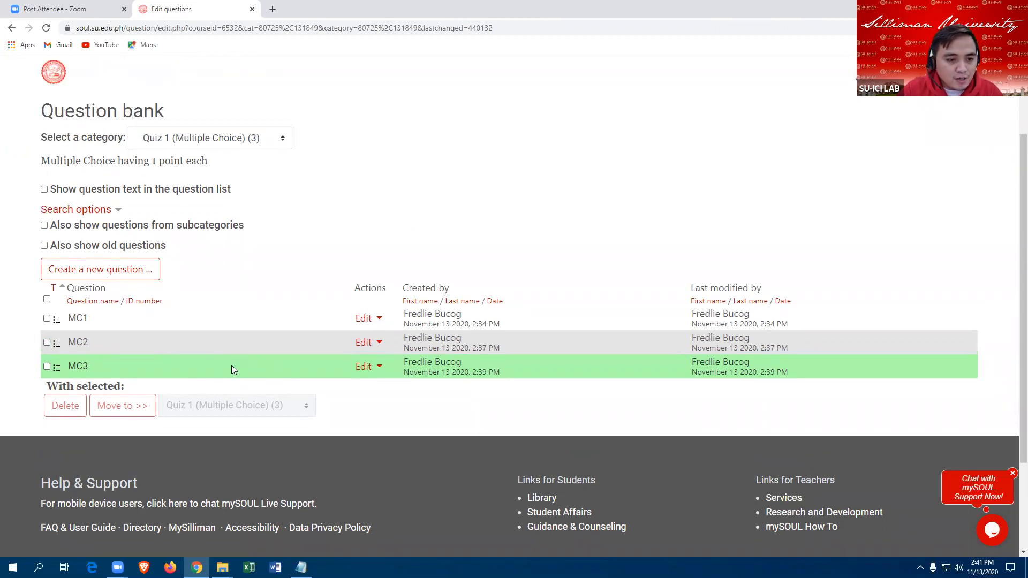
left_click(103, 274)
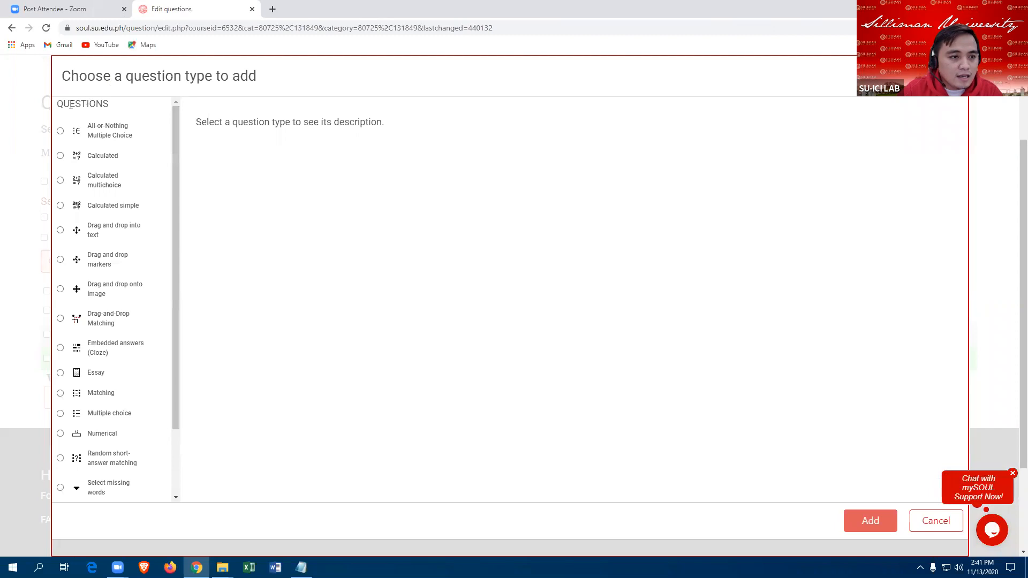
left_click_drag(59, 103, 109, 107)
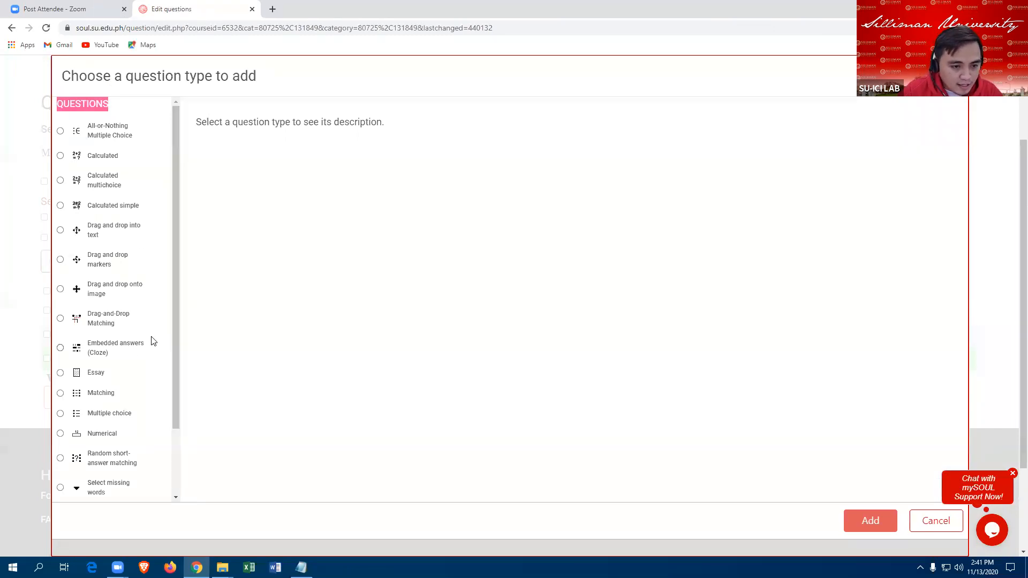
scroll(144, 343, "down", 1)
scroll(145, 343, "down", 1)
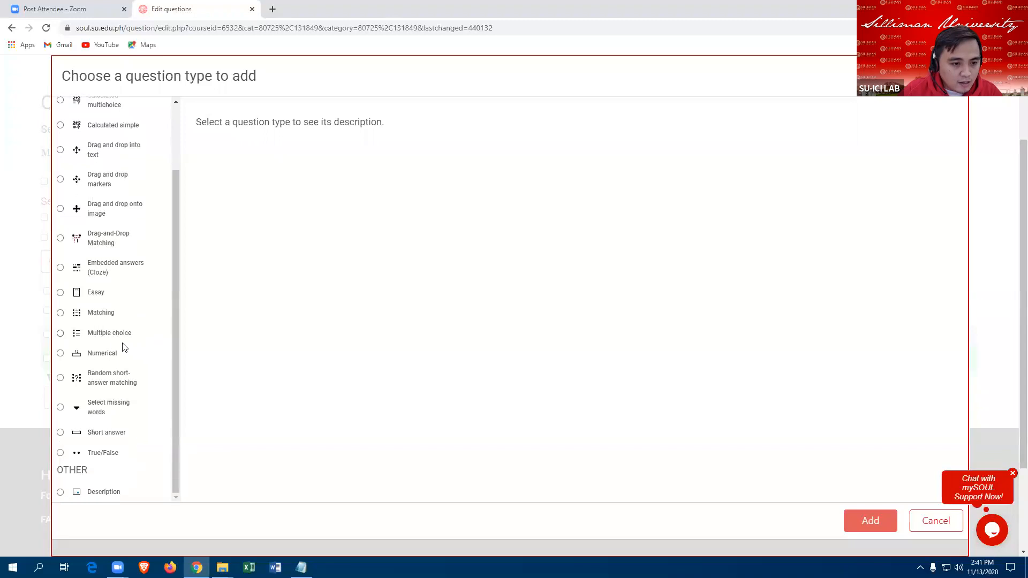
left_click(60, 336)
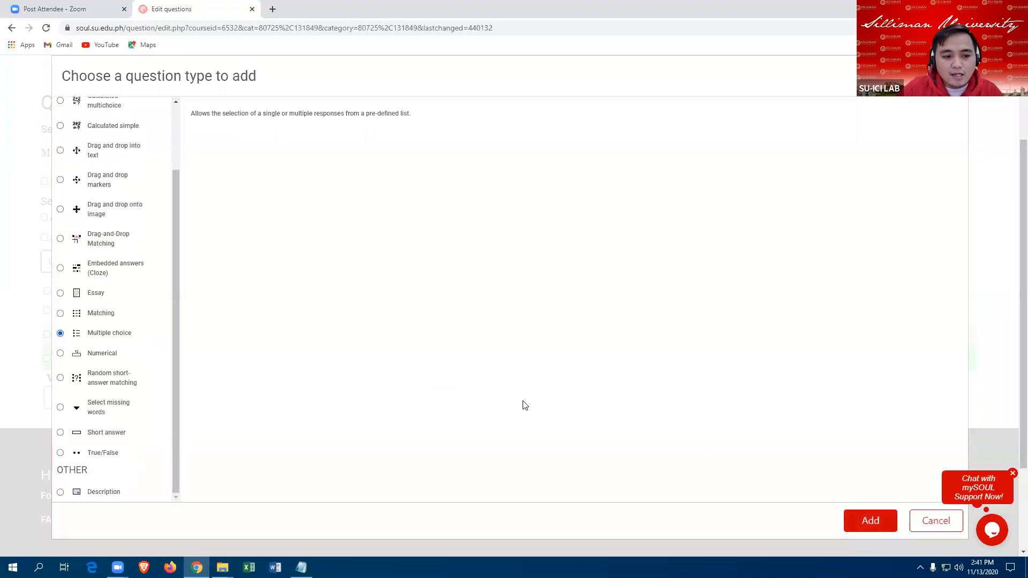
left_click(864, 525)
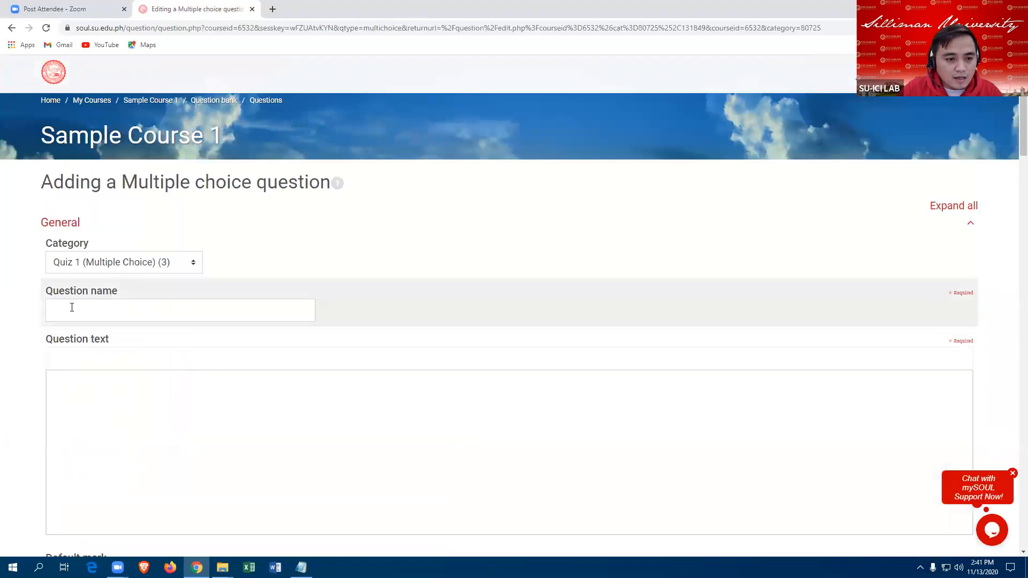
Step: Name the new multiple choice question MC4
left_click(72, 307)
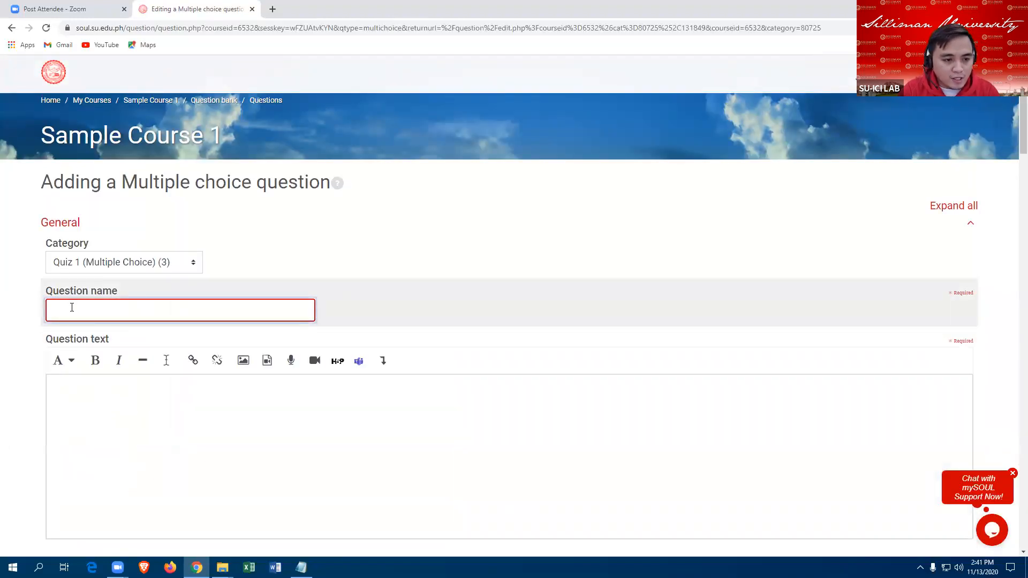
type("MC")
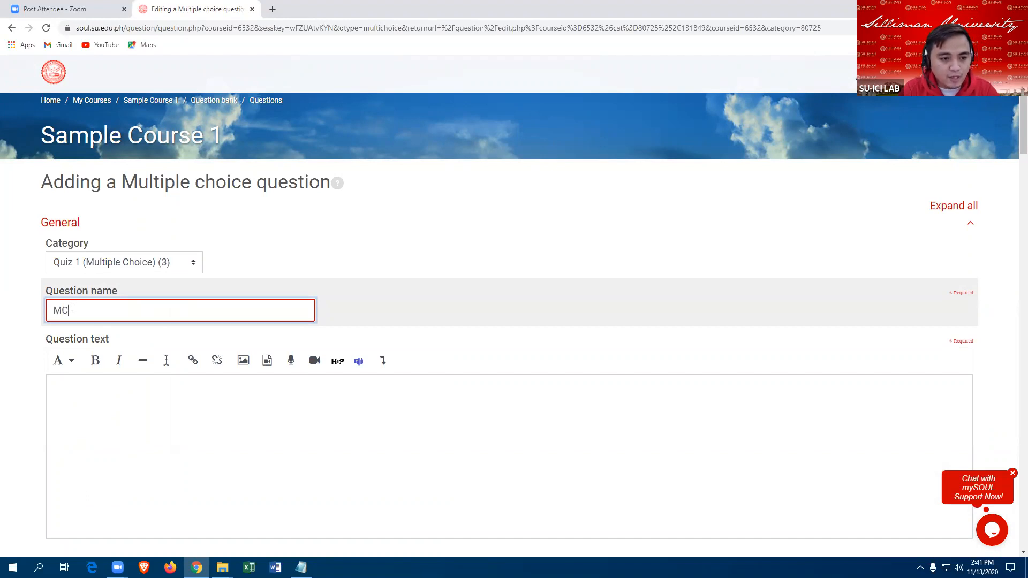
type("4")
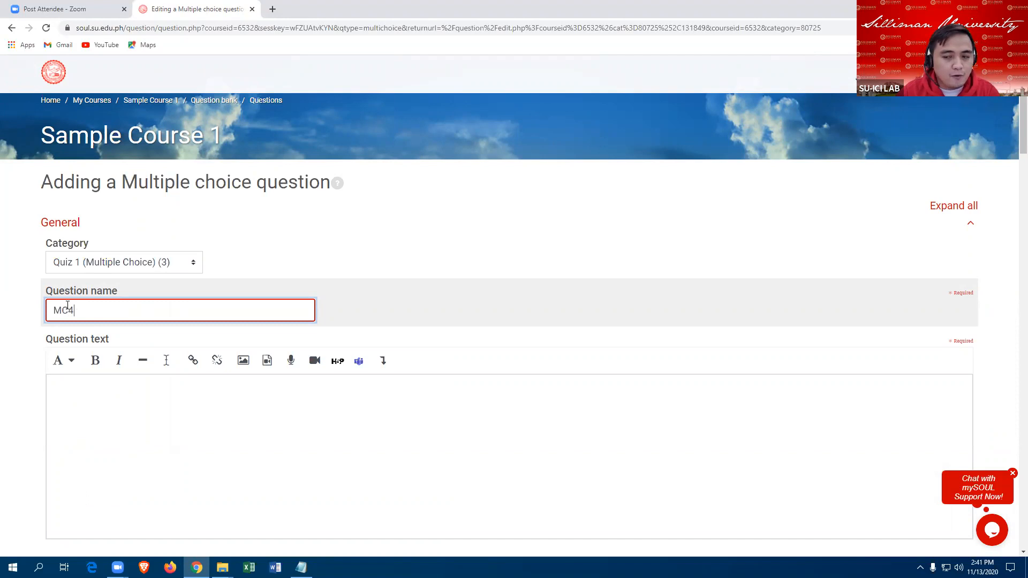
Step: Copy "What are the three (3) mobilities of mobile learning?" from the Question Bank file in Notepad and paste it as MC4's question text in Chrome
left_click(177, 399)
scroll(143, 376, "down", 3)
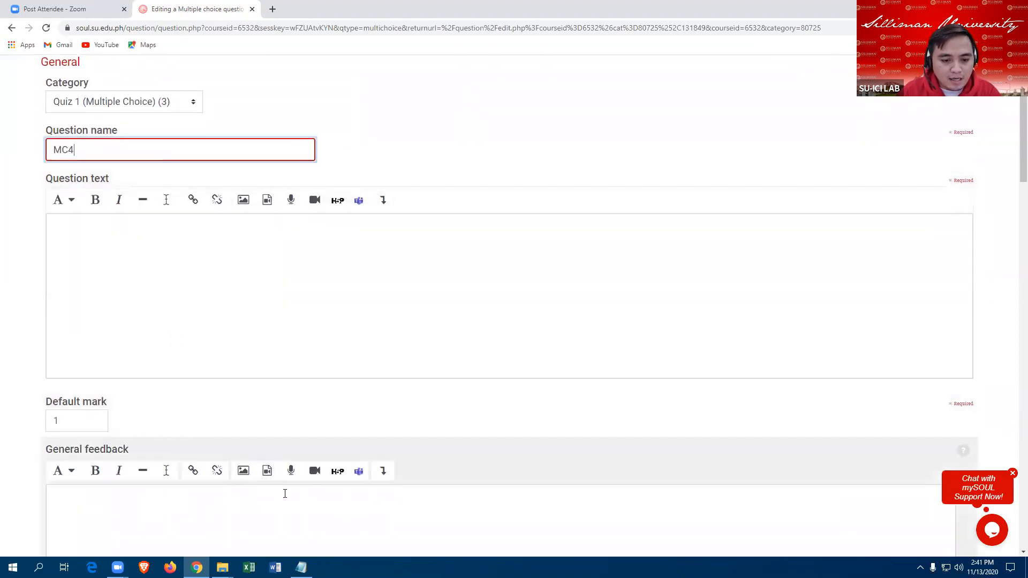
left_click(99, 240)
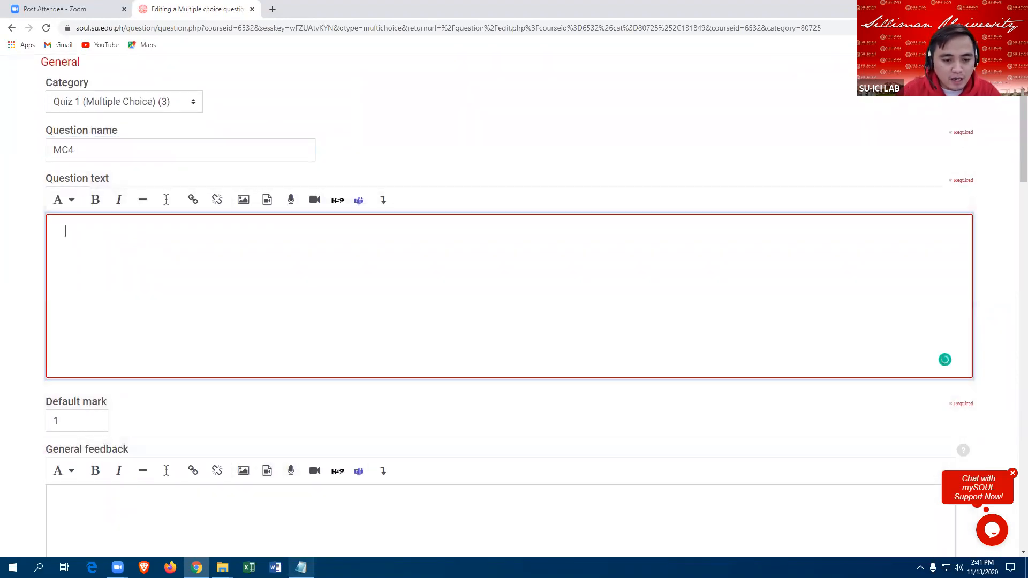
left_click(301, 566)
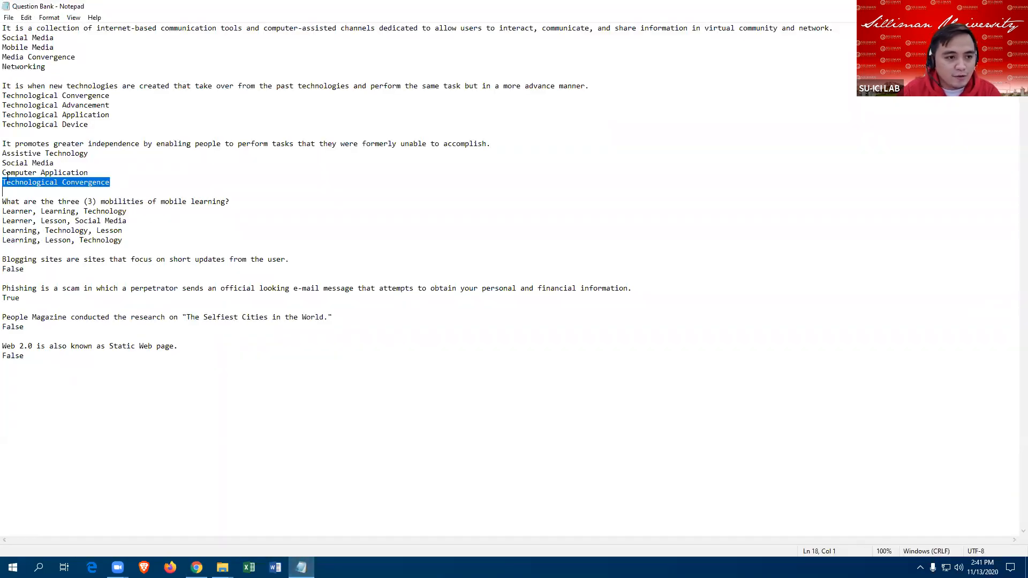
left_click_drag(5, 200, 242, 197)
key("ctrl+c")
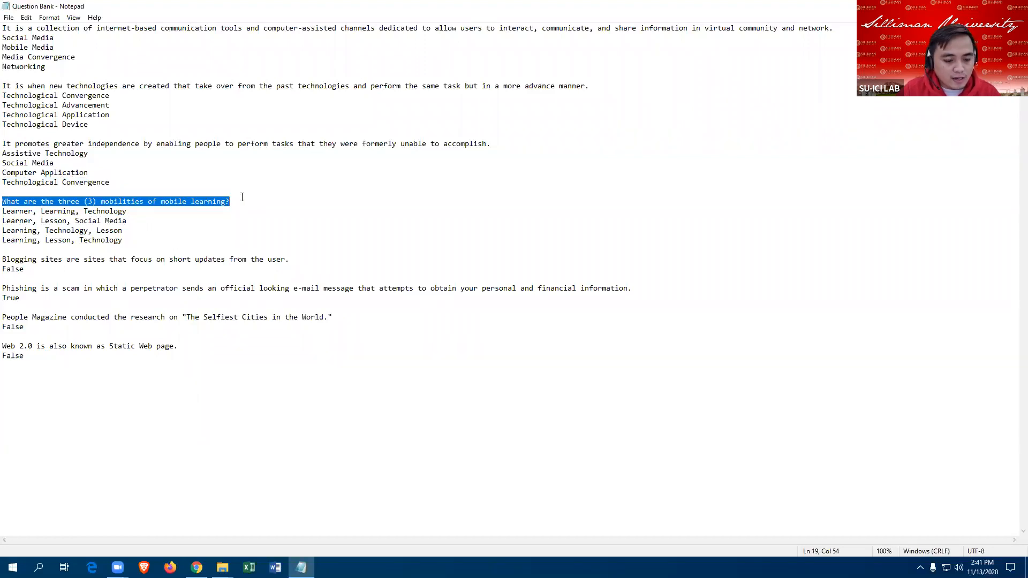
left_click(197, 567)
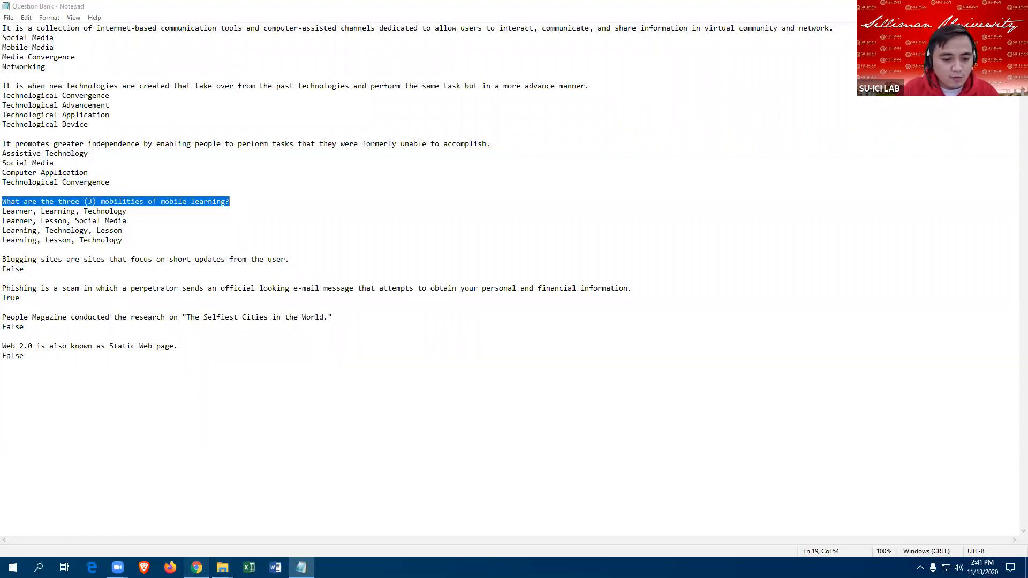
left_click(73, 228)
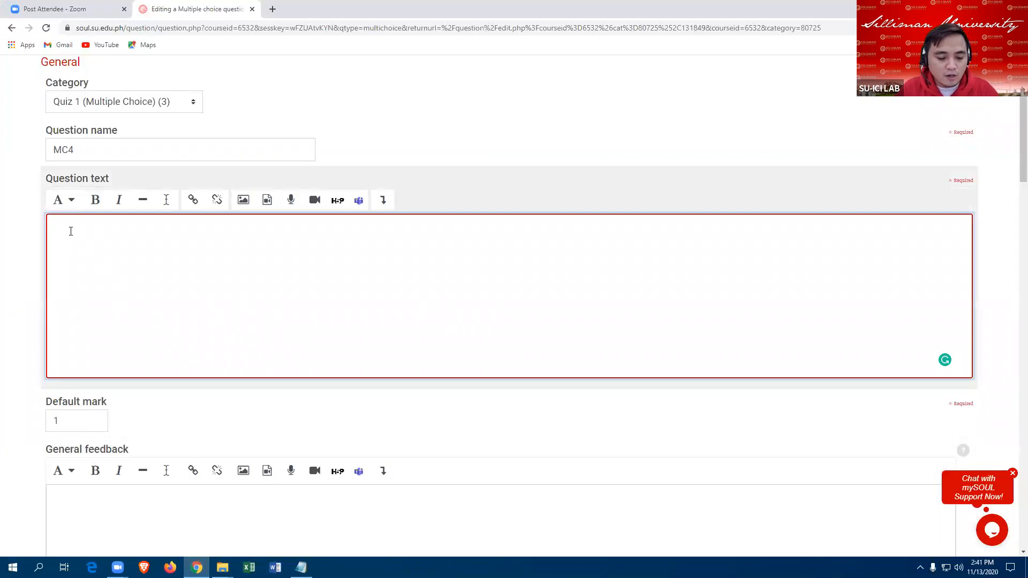
key("ctrl+v")
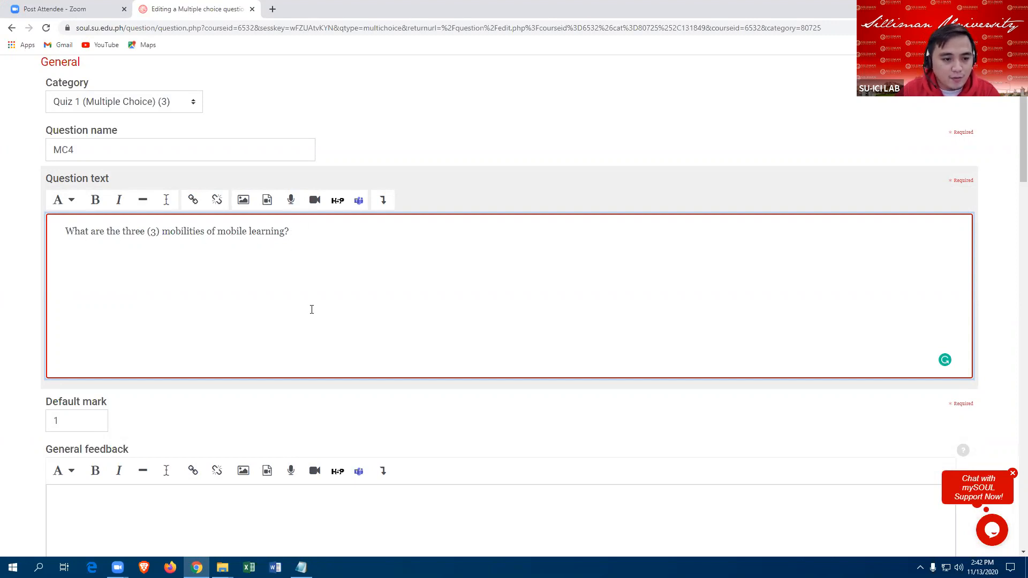
Step: Check MC4's default mark and set the numbering of its choices to A., B., C., ..
scroll(302, 292, "down", 2)
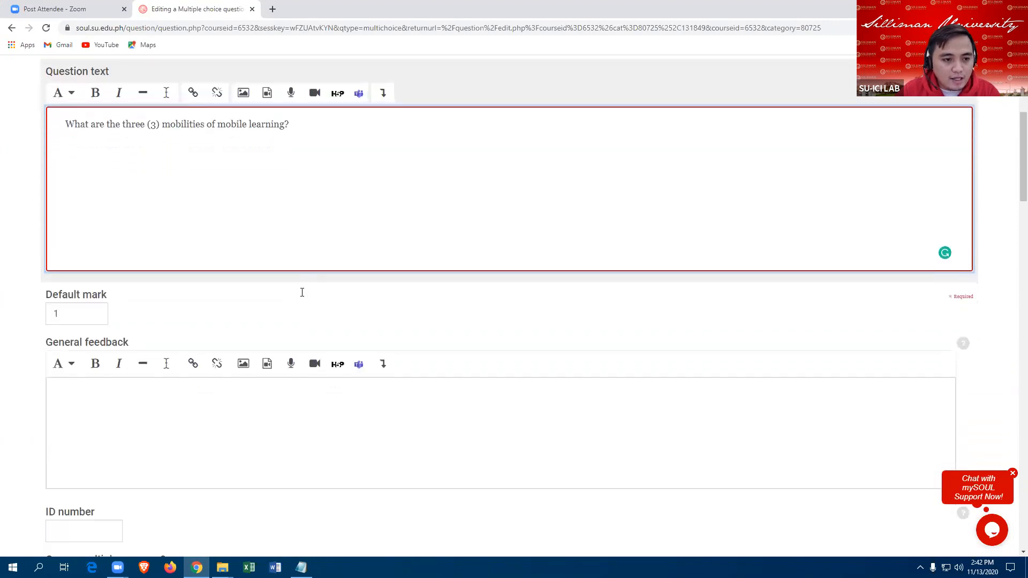
left_click(70, 316)
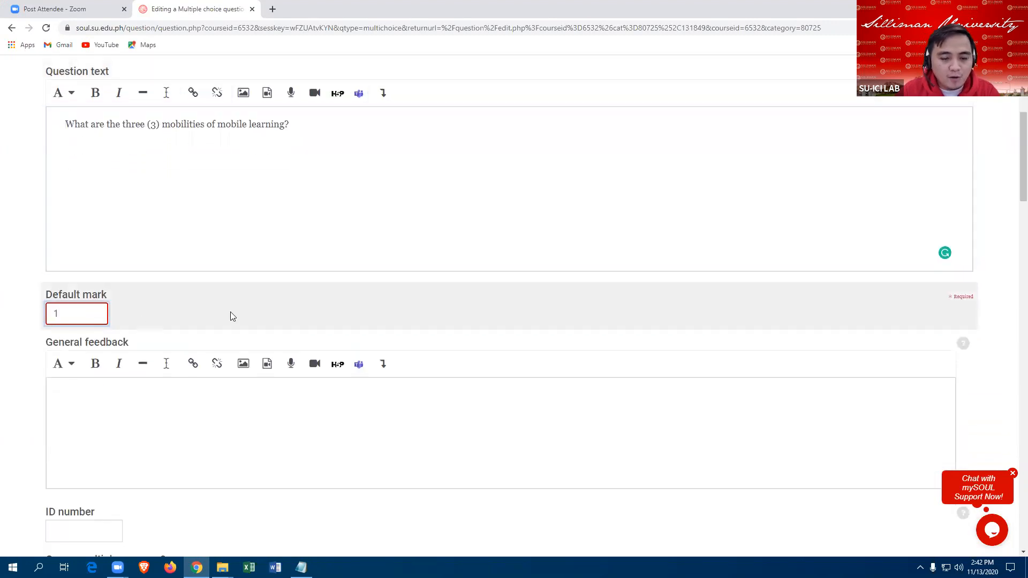
scroll(142, 312, "down", 2)
scroll(139, 309, "down", 7)
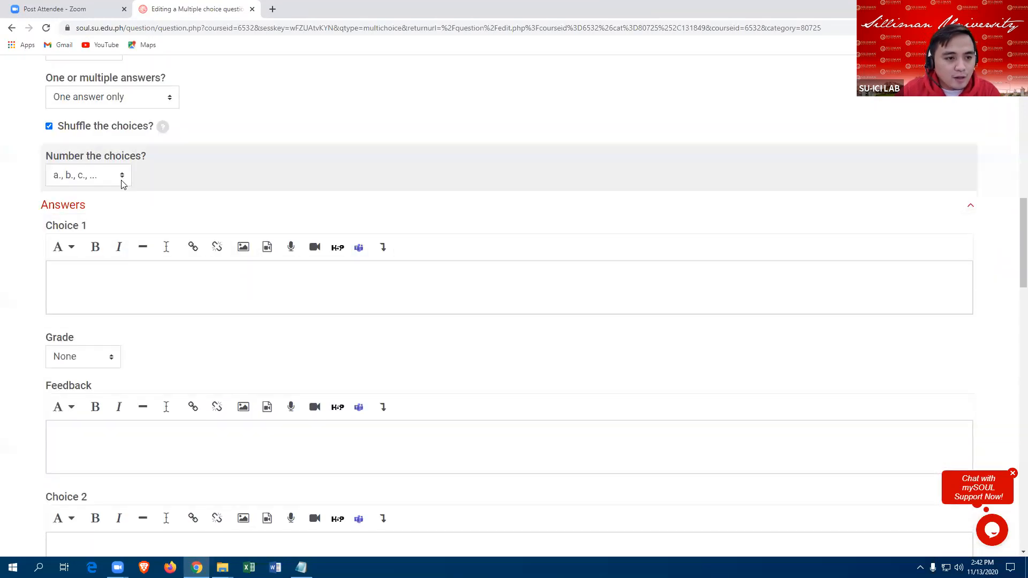
left_click(120, 179)
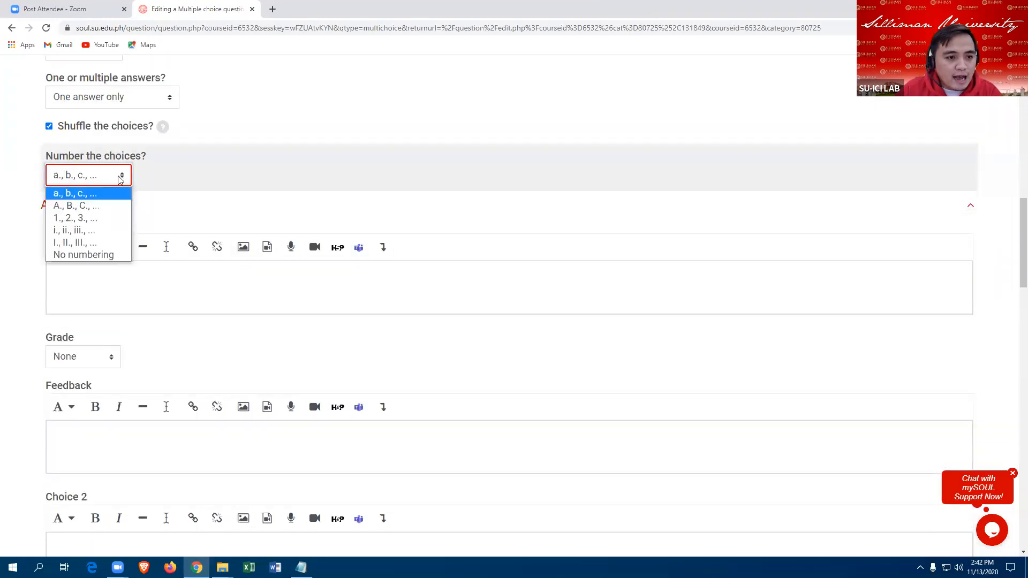
left_click(107, 209)
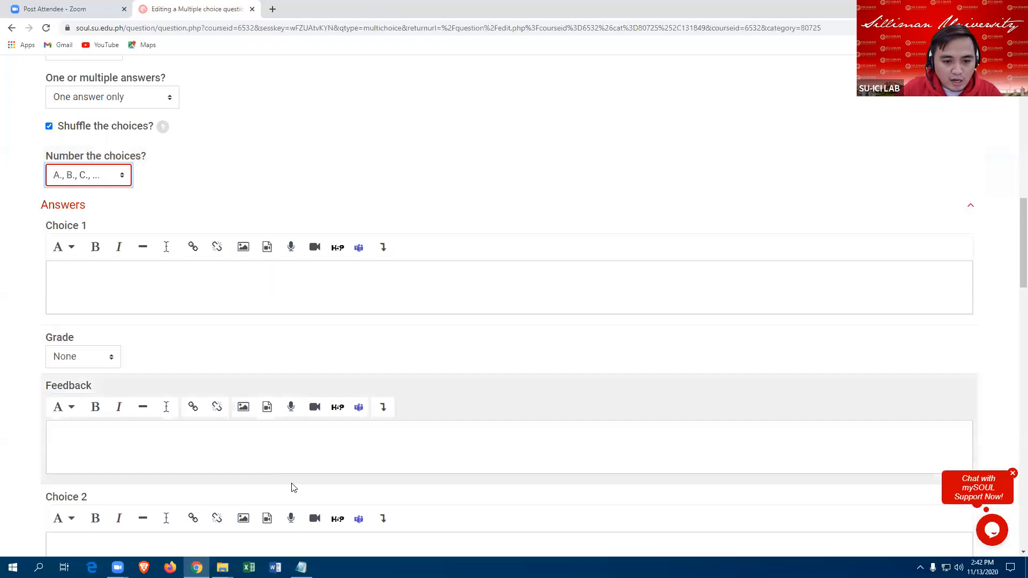
Step: Copy "Learner, Learning, Technology" from the Question Bank file in Notepad and paste it as Choice 1 of MC4 in Chrome
left_click(301, 568)
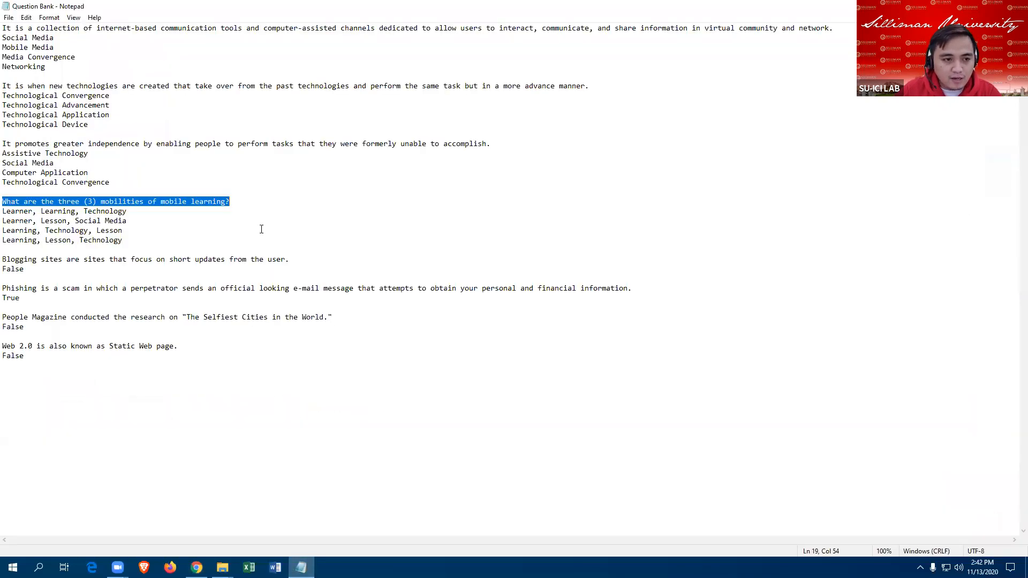
left_click_drag(4, 211, 127, 212)
key("ctrl+c")
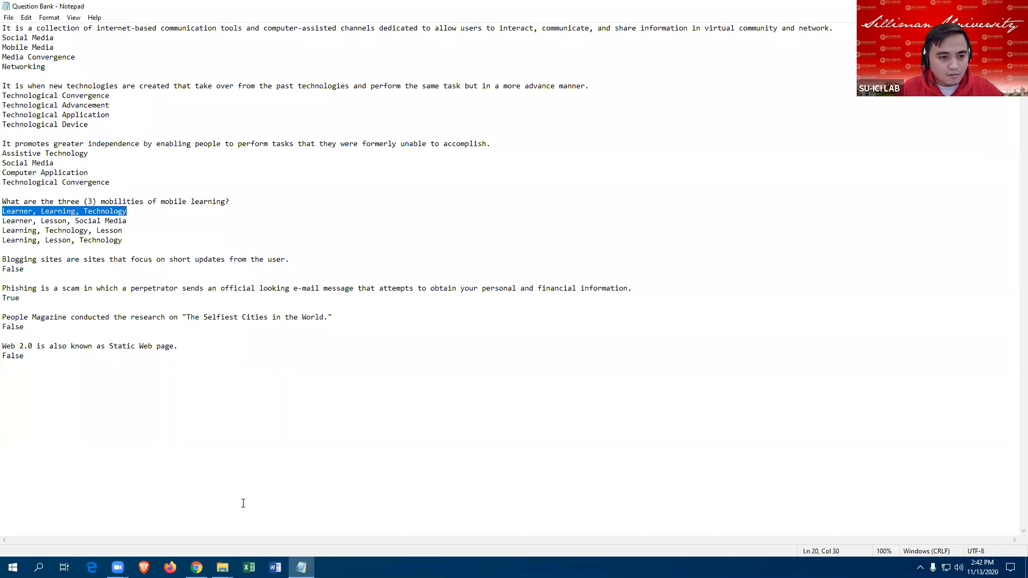
mouse_move(118, 568)
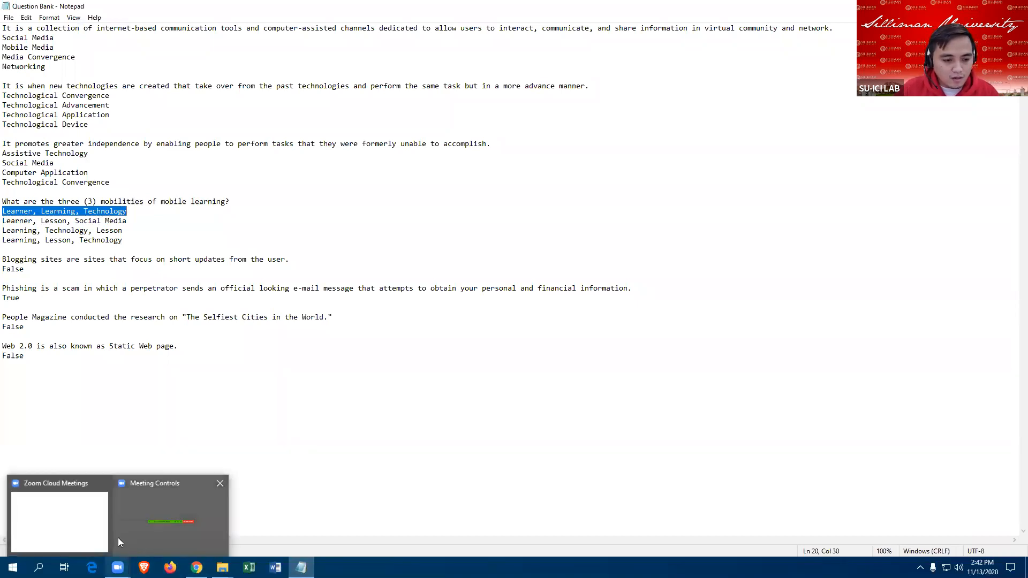
left_click(202, 517)
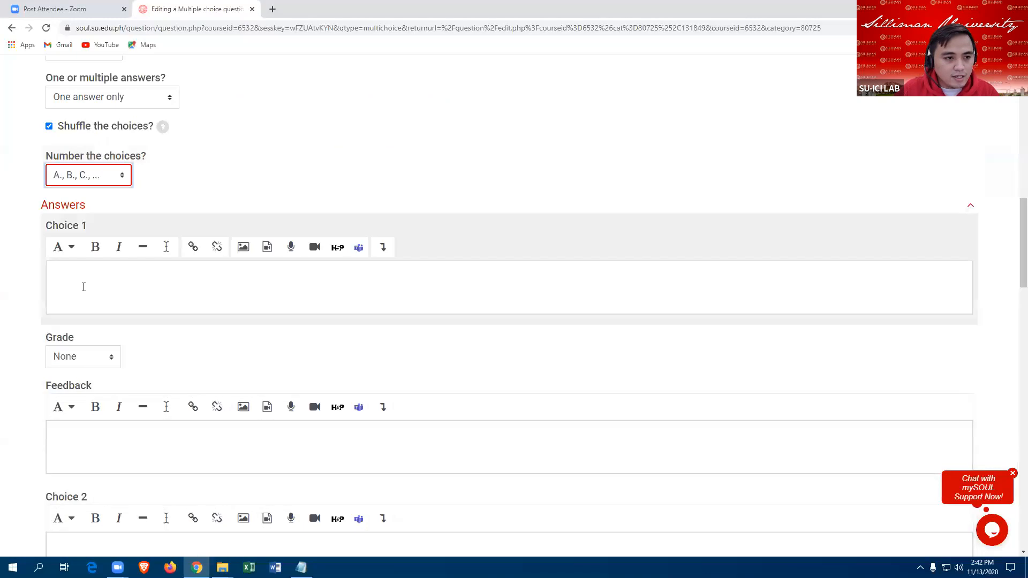
left_click(75, 279)
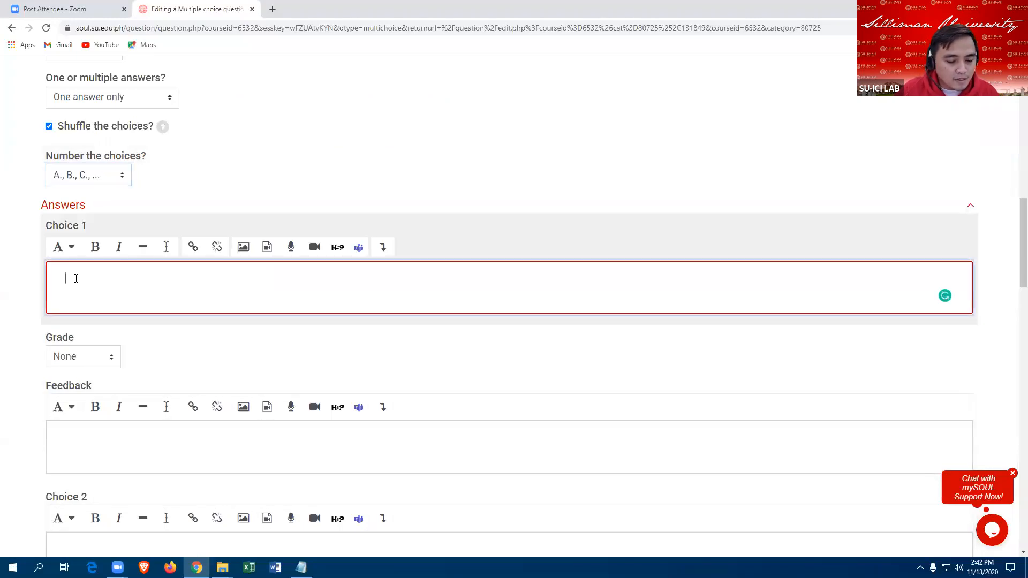
key("ctrl+v")
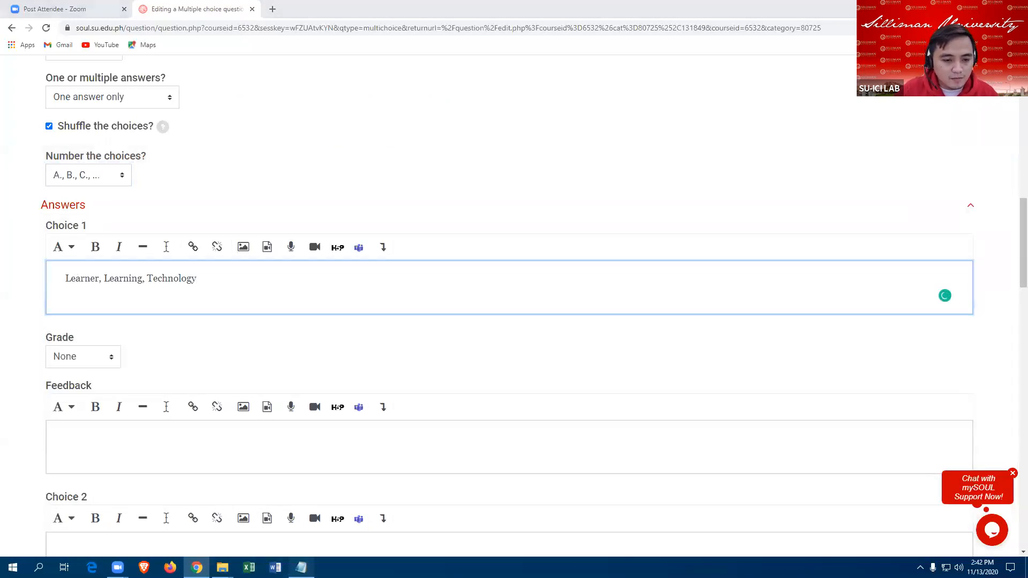
Step: Copy "Learner, Lesson, Social Media" from the Question Bank file in Notepad and paste it as Choice 2 of MC4 in Chrome
left_click(301, 568)
left_click_drag(5, 222, 136, 221)
key("ctrl+c")
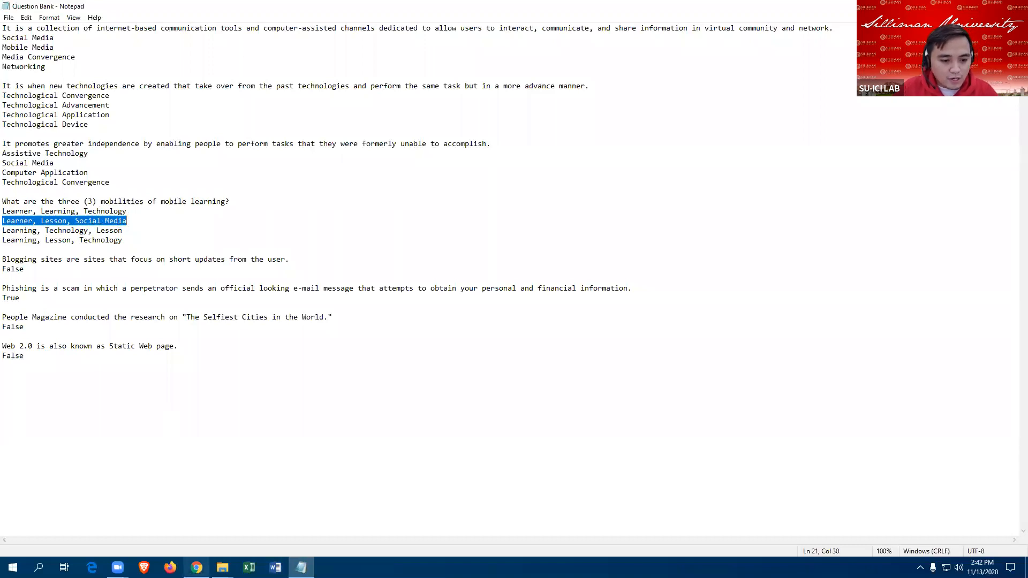
left_click(196, 568)
scroll(133, 486, "down", 3)
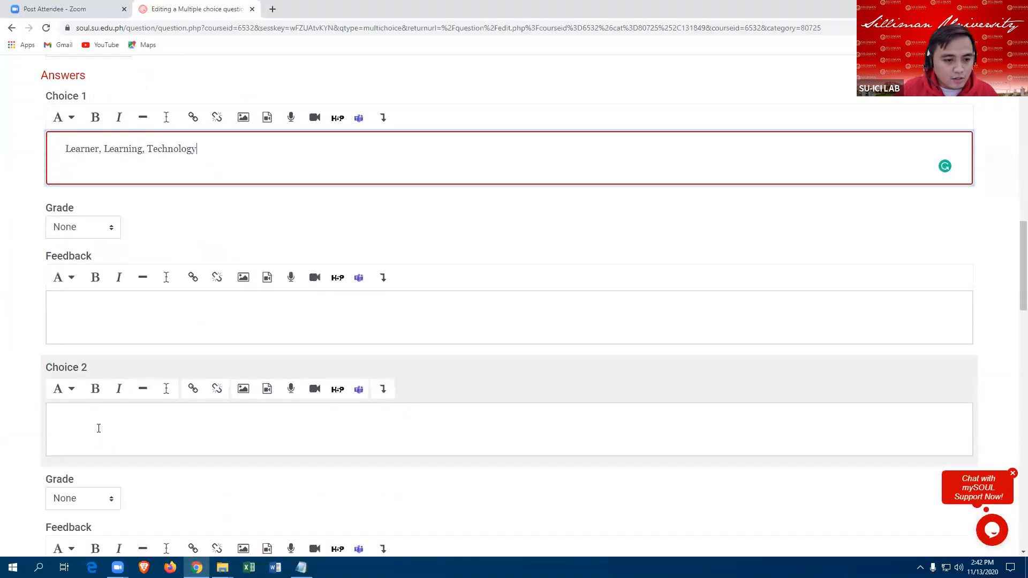
left_click(82, 383)
key("ctrl+v")
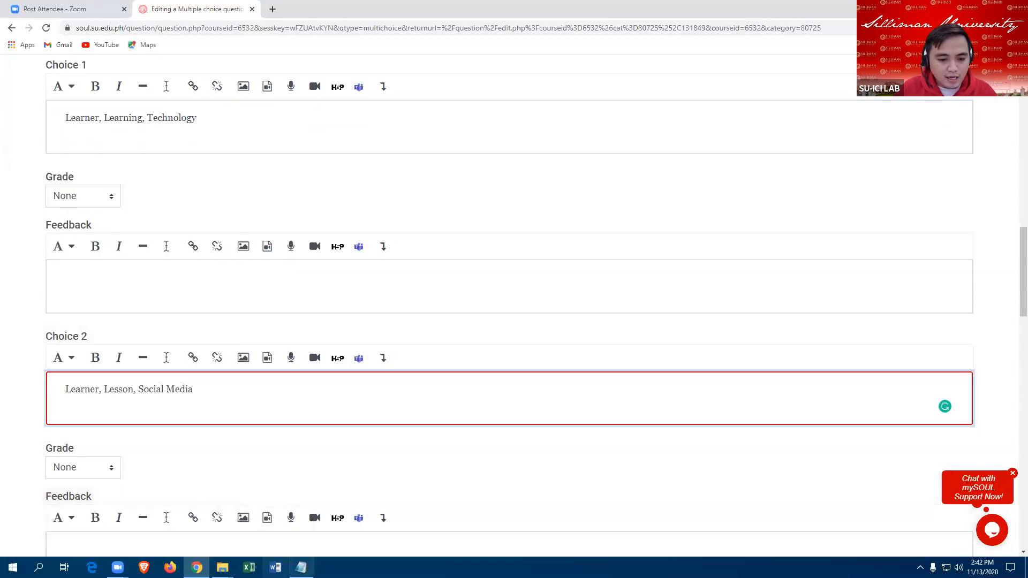
Step: Copy "Learning, Technology, Lesson" from the Question Bank file in Notepad and paste it as Choice 3 of MC4 in Chrome
left_click(302, 568)
left_click_drag(5, 234, 135, 234)
key("ctrl+c")
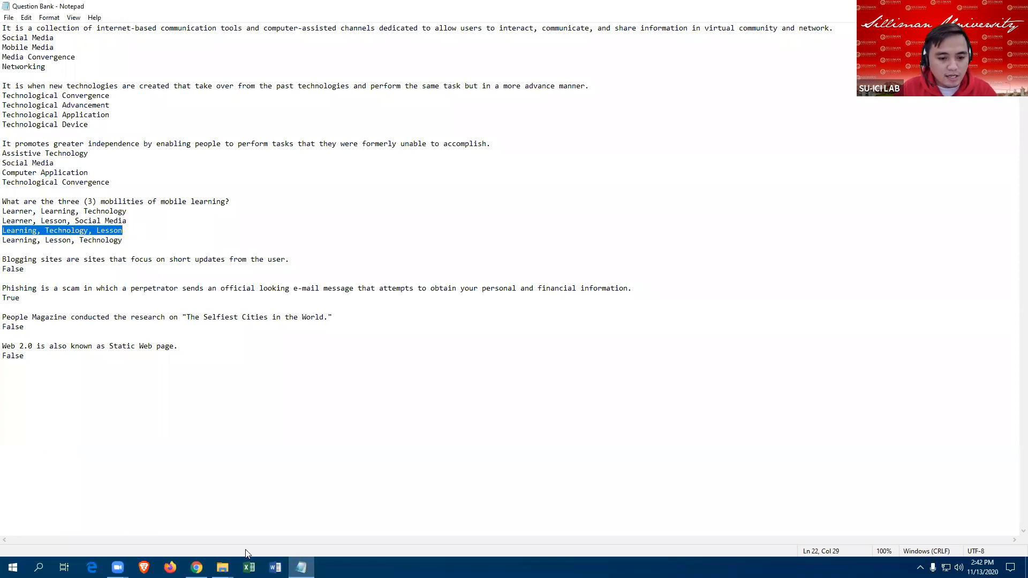
mouse_move(196, 567)
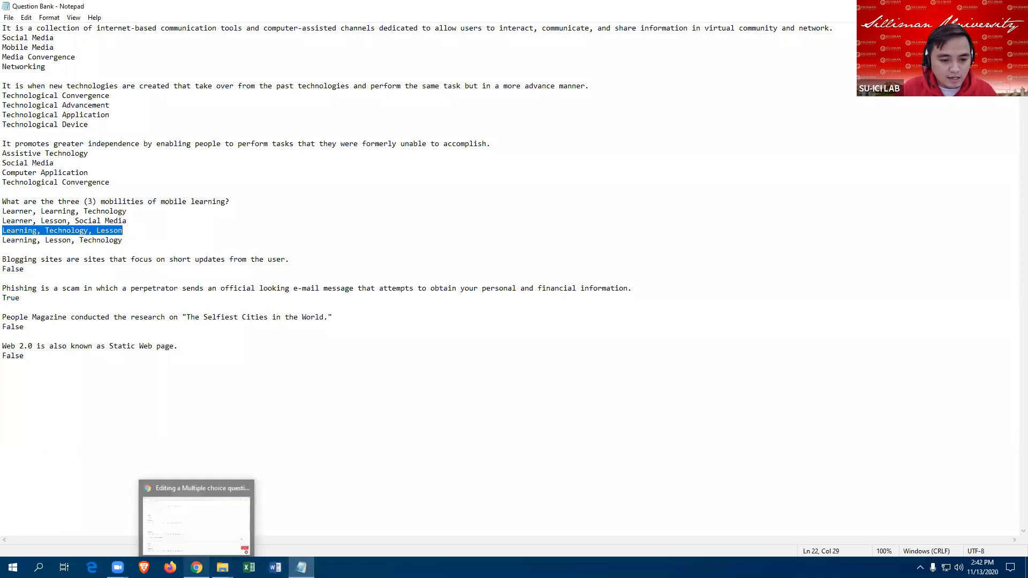
left_click(206, 502)
scroll(236, 394, "down", 6)
left_click(98, 335)
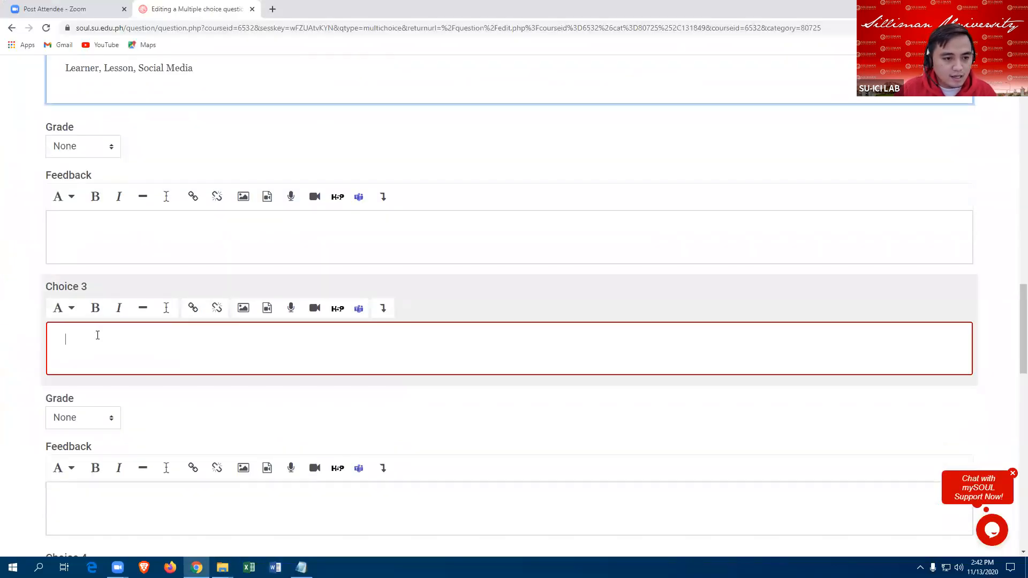
key("ctrl+v")
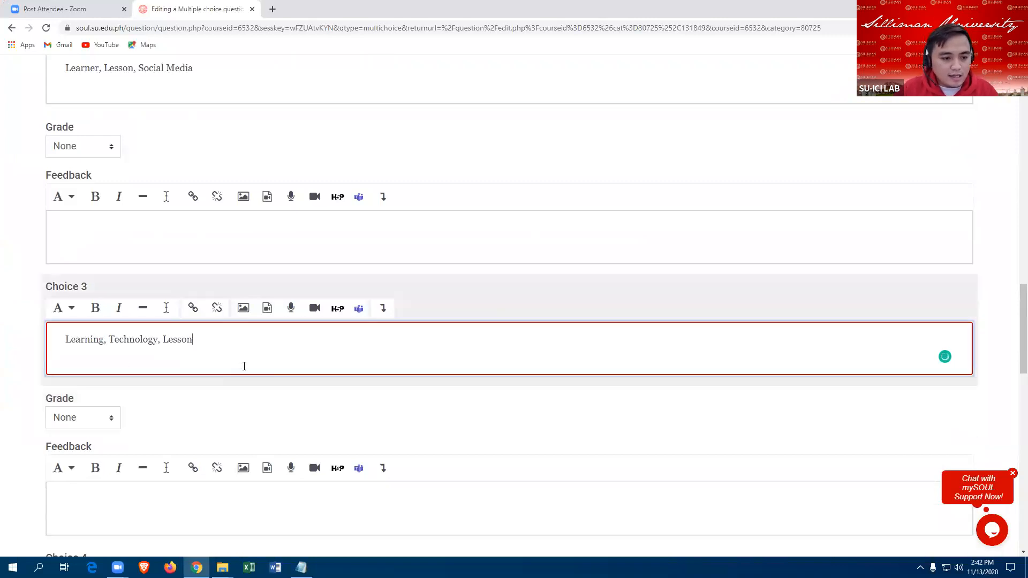
Step: Copy "Learning, Lesson, Technology" from the Question Bank file in Notepad and paste it as Choice 4 of MC4 in Chrome
scroll(245, 366, "down", 6)
left_click(119, 294)
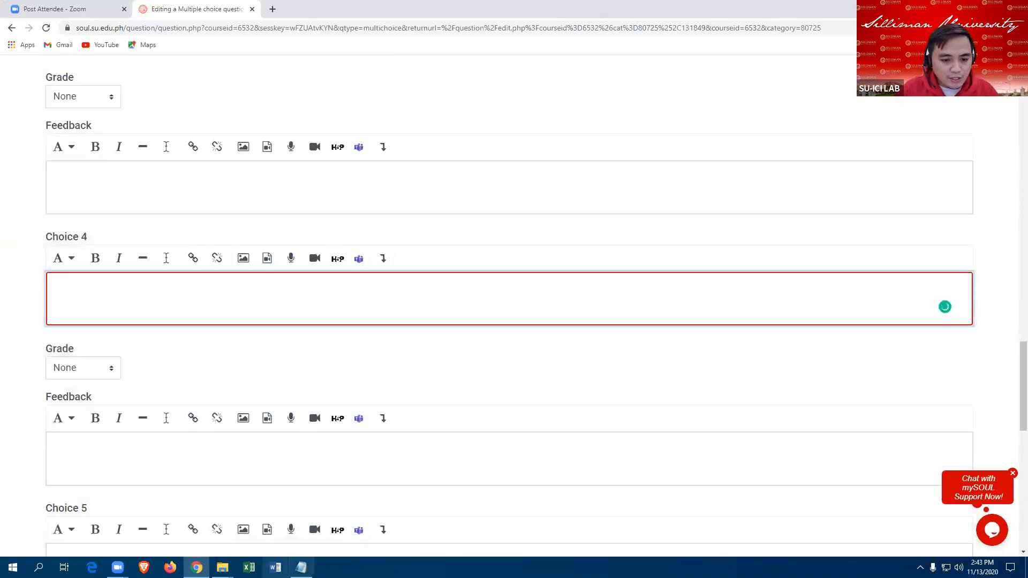
left_click(302, 567)
left_click_drag(5, 242, 157, 245)
key("ctrl+c")
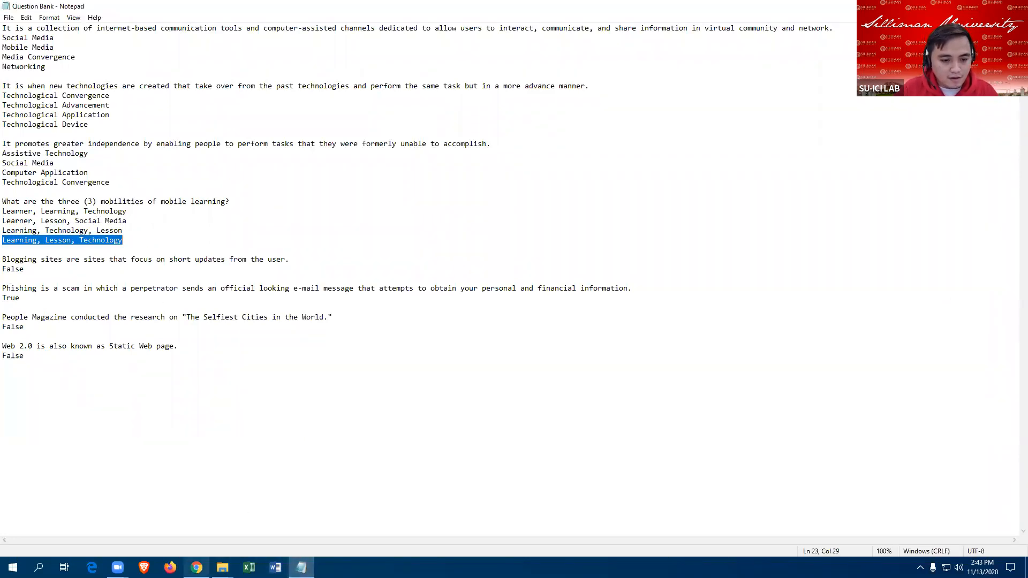
left_click(197, 550)
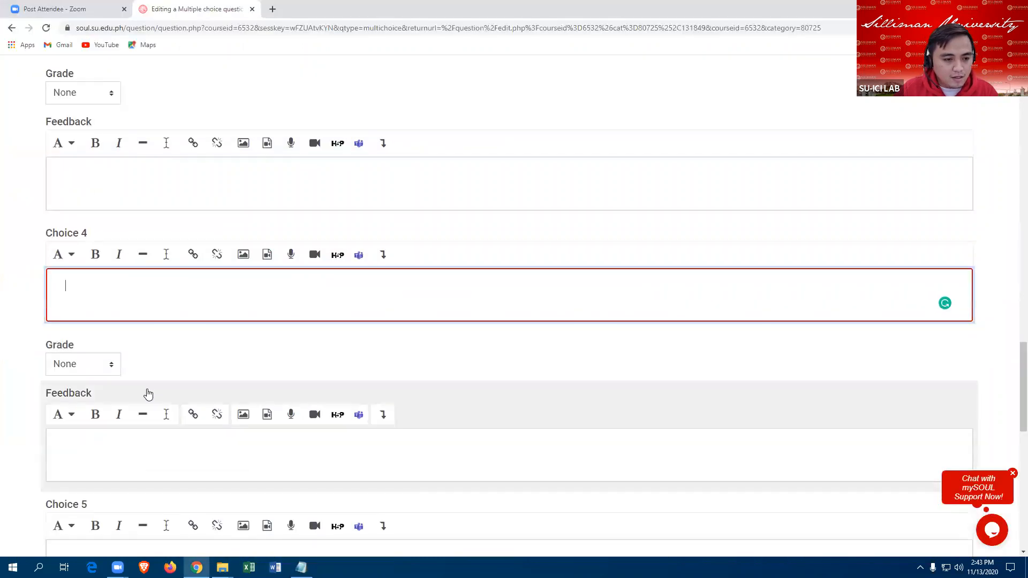
scroll(110, 341, "down", 4)
scroll(123, 273, "up", 4)
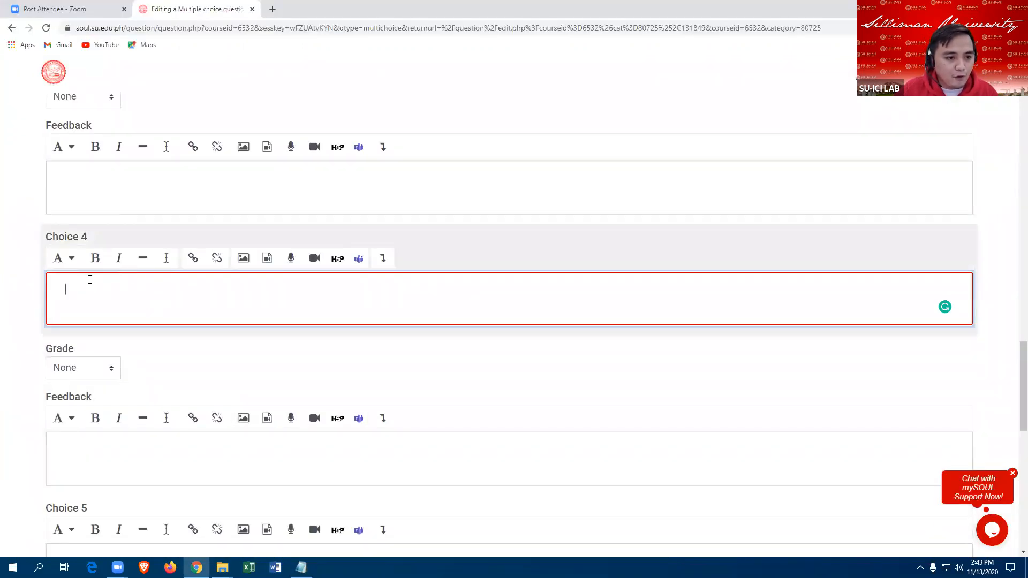
key("ctrl+v")
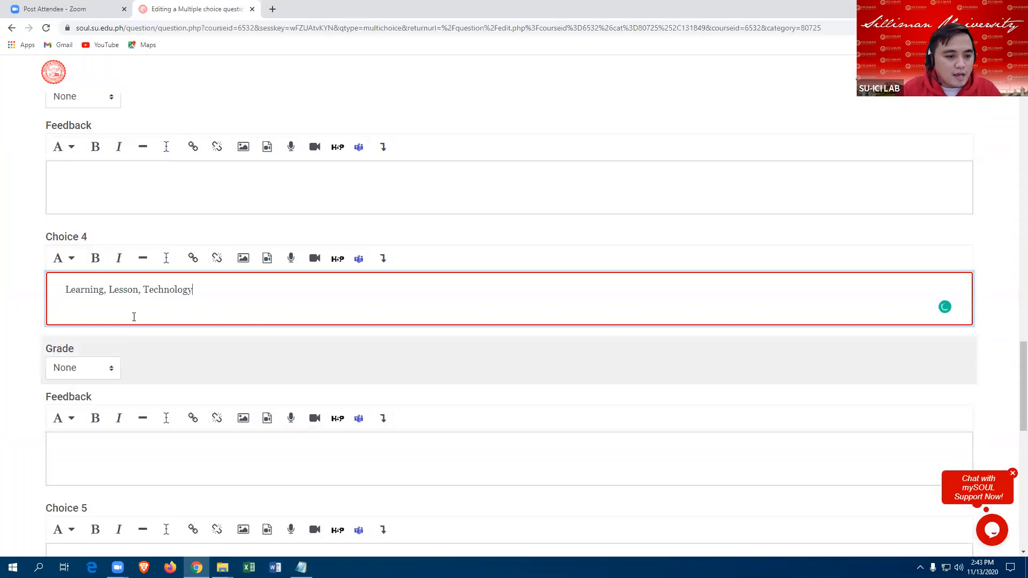
Step: Set the grade of Choice 1 "Learner, Learning, Technology" to 100% and save question MC4
scroll(232, 307, "up", 15)
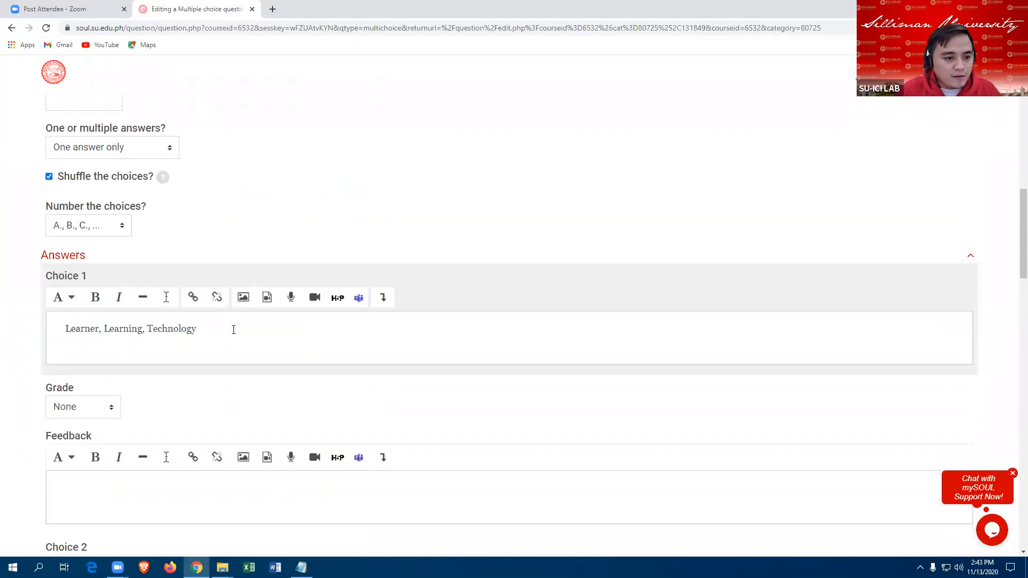
scroll(232, 327, "down", 3)
left_click(107, 252)
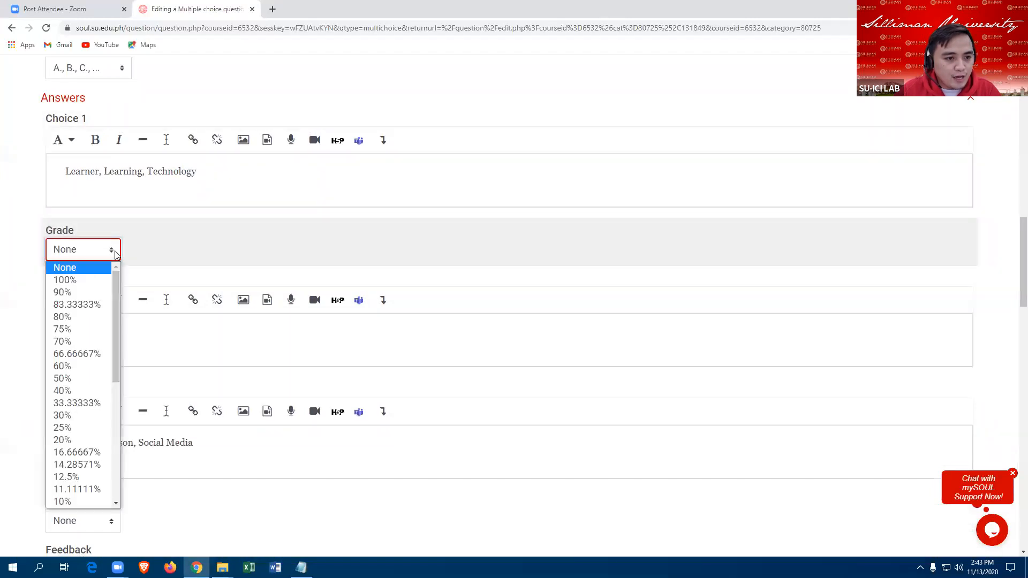
left_click(107, 277)
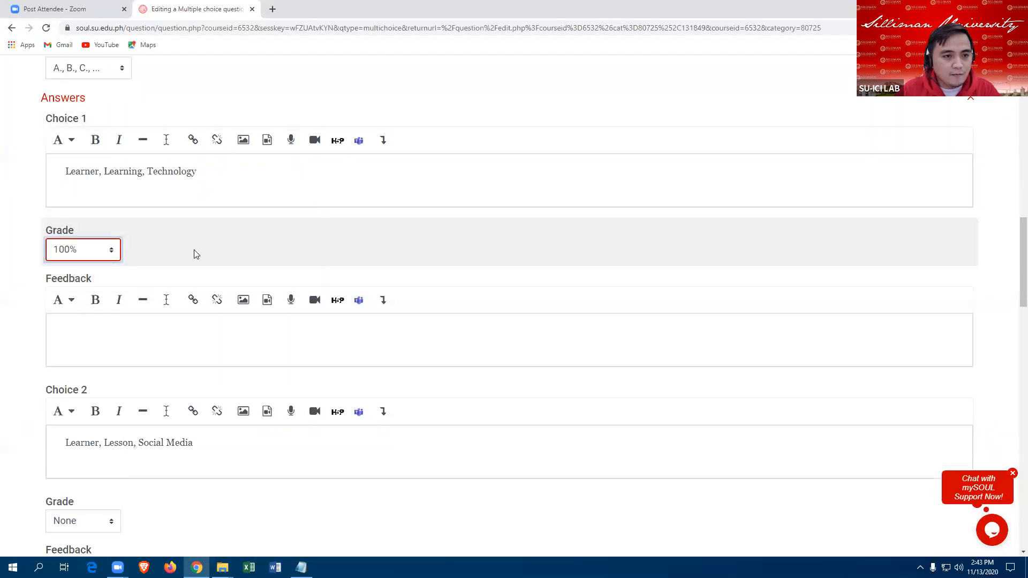
scroll(158, 282, "down", 10)
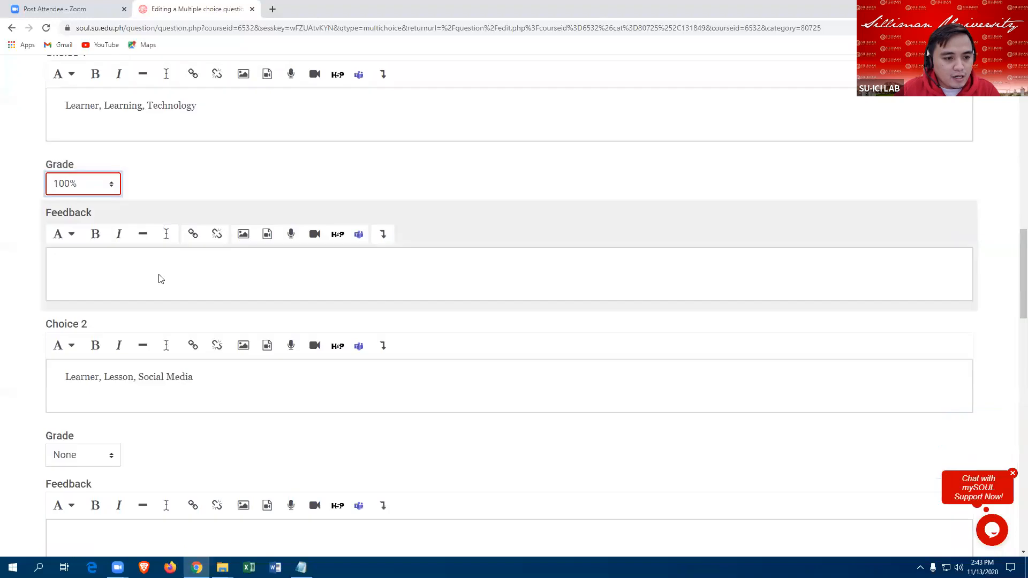
scroll(164, 291, "down", 15)
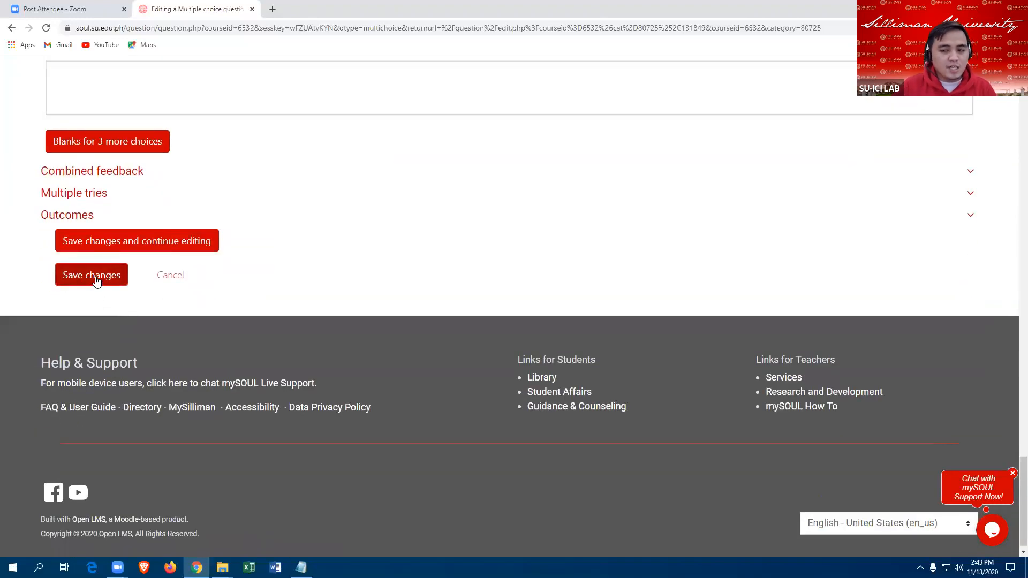
left_click(92, 276)
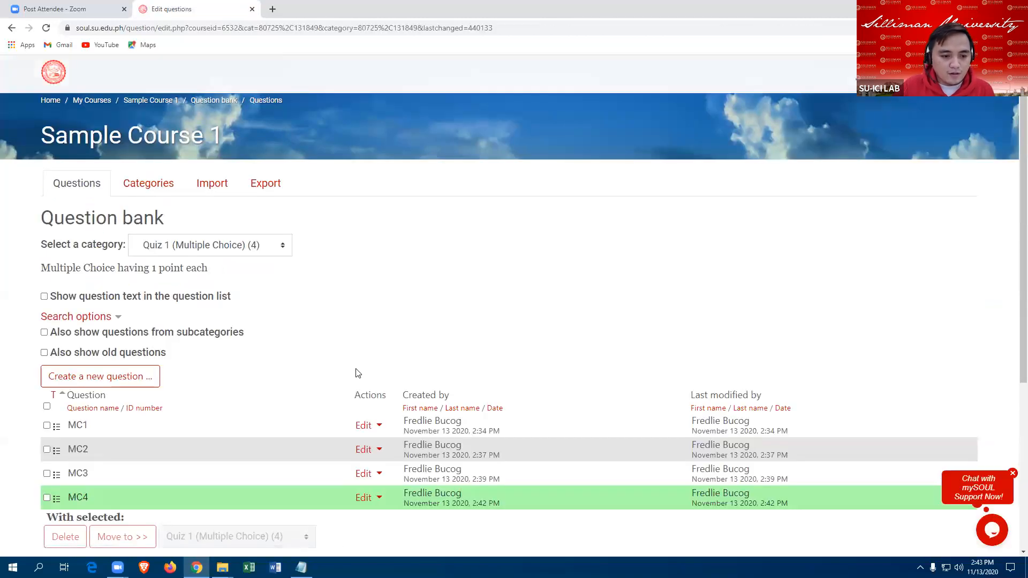
Step: Review the questions listed in the Quiz 1 (Multiple Choice) category and the actions available for MC1
scroll(348, 369, "down", 2)
scroll(340, 357, "up", 1)
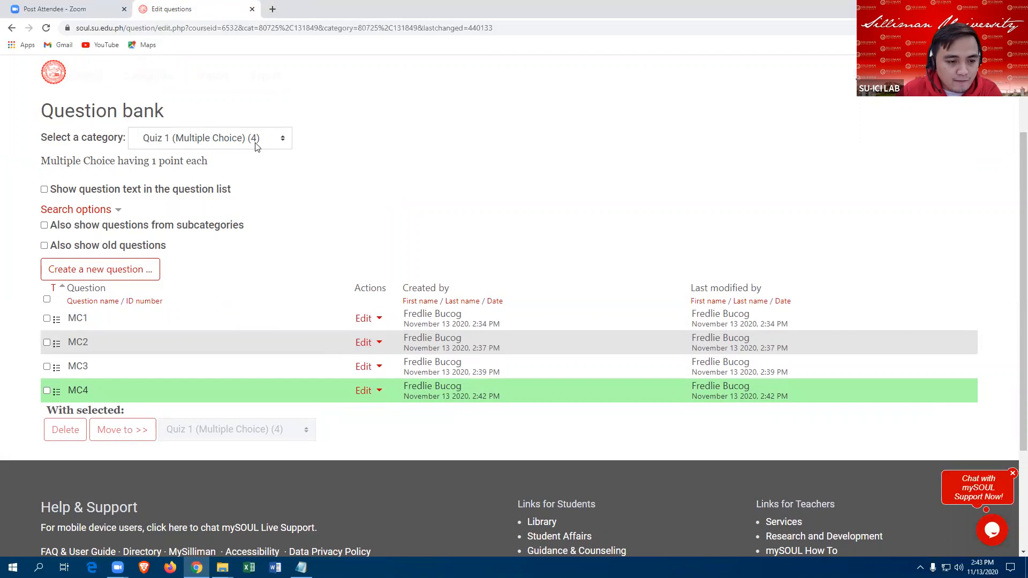
left_click(377, 320)
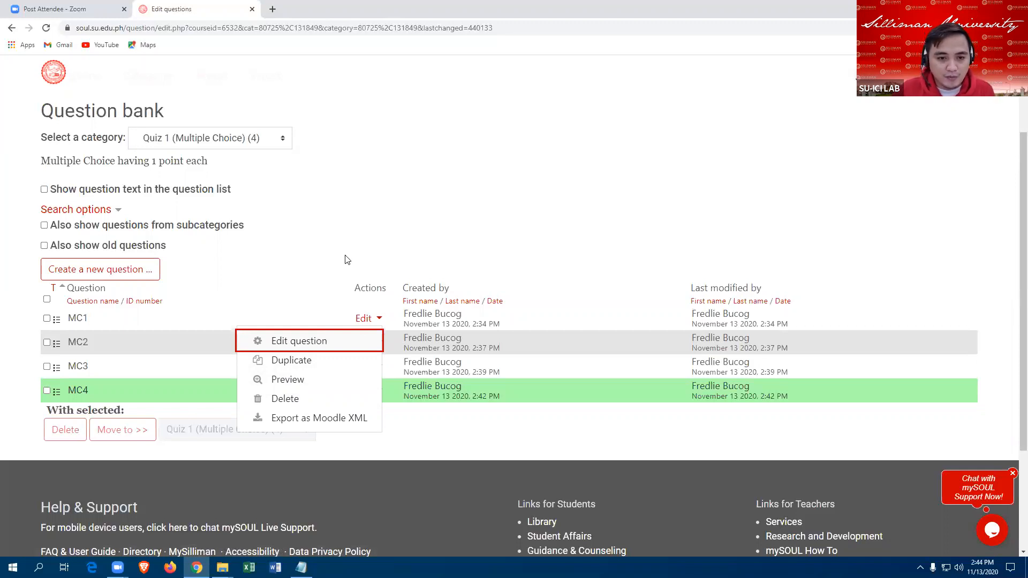
key("Escape")
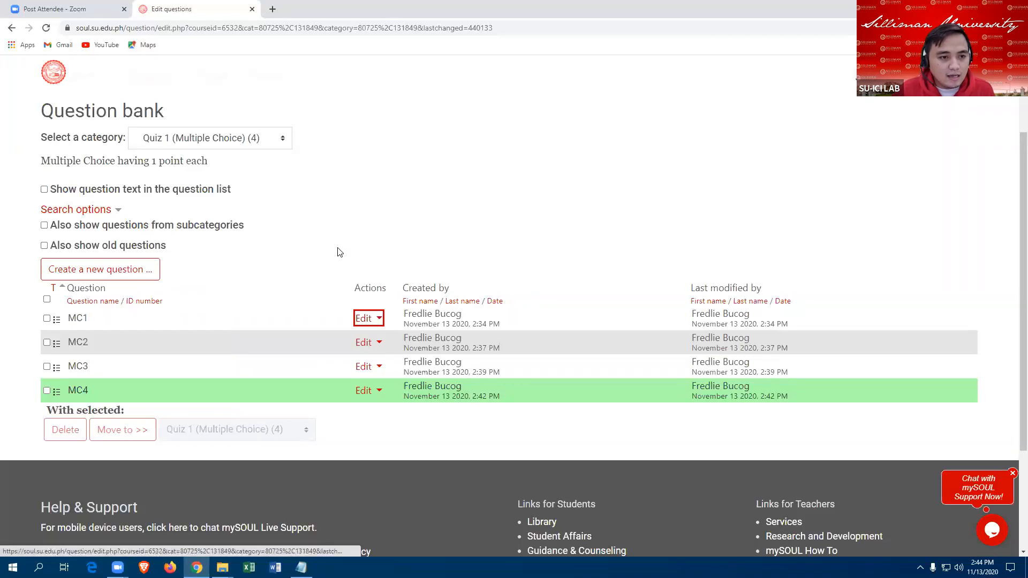
scroll(340, 245, "up", 1)
scroll(340, 245, "down", 1)
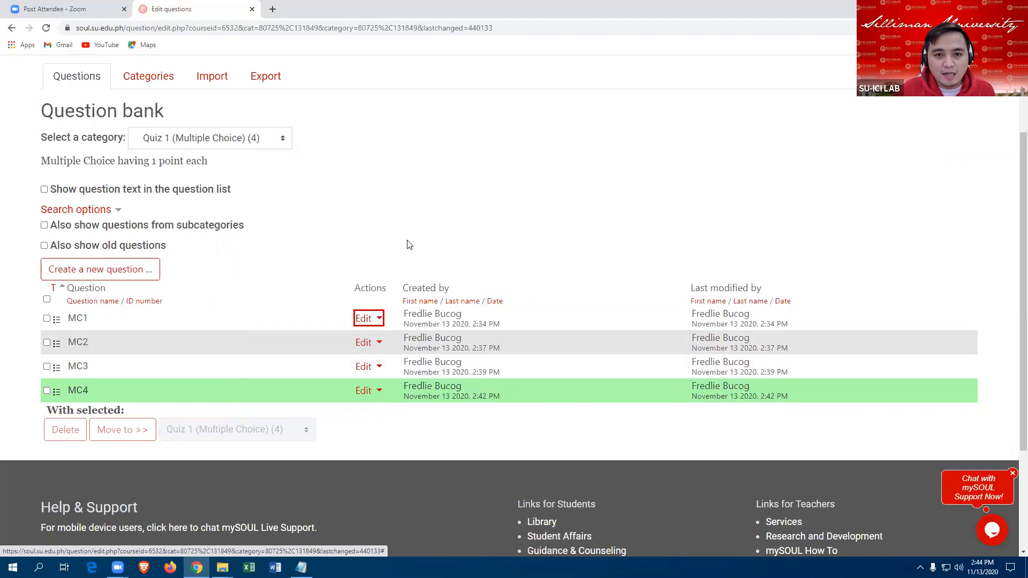
scroll(408, 240, "up", 1)
scroll(408, 241, "up", 1)
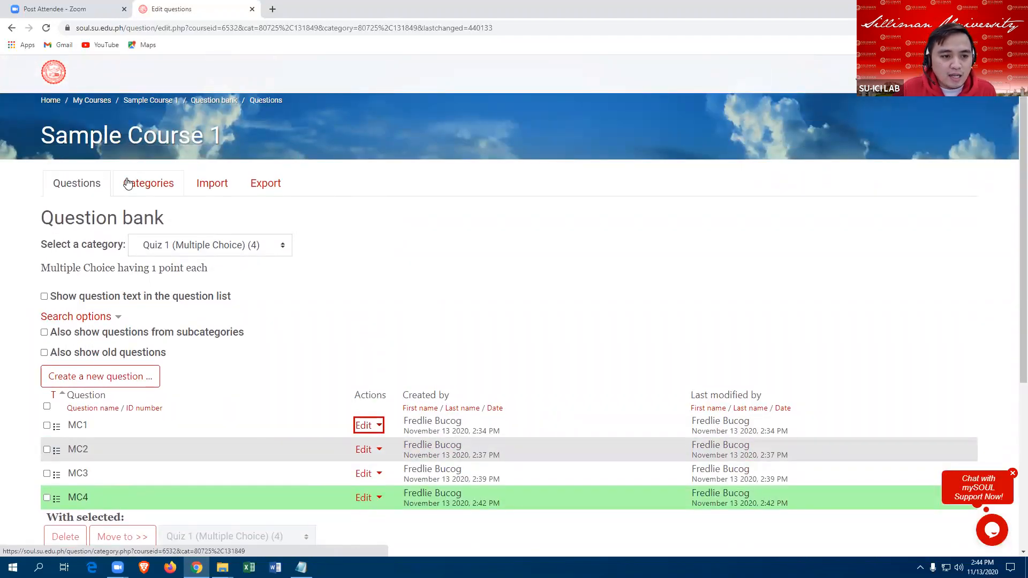
Step: Open the question categories of Sample Course 1 and highlight the description of Quiz 1 (Multiple Choice)
left_click(154, 187)
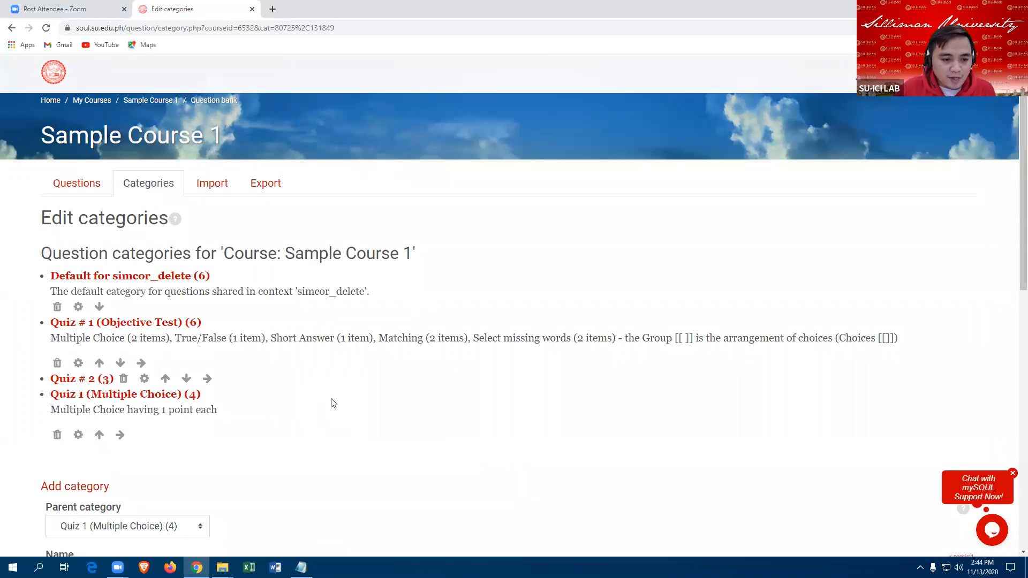
scroll(321, 396, "down", 2)
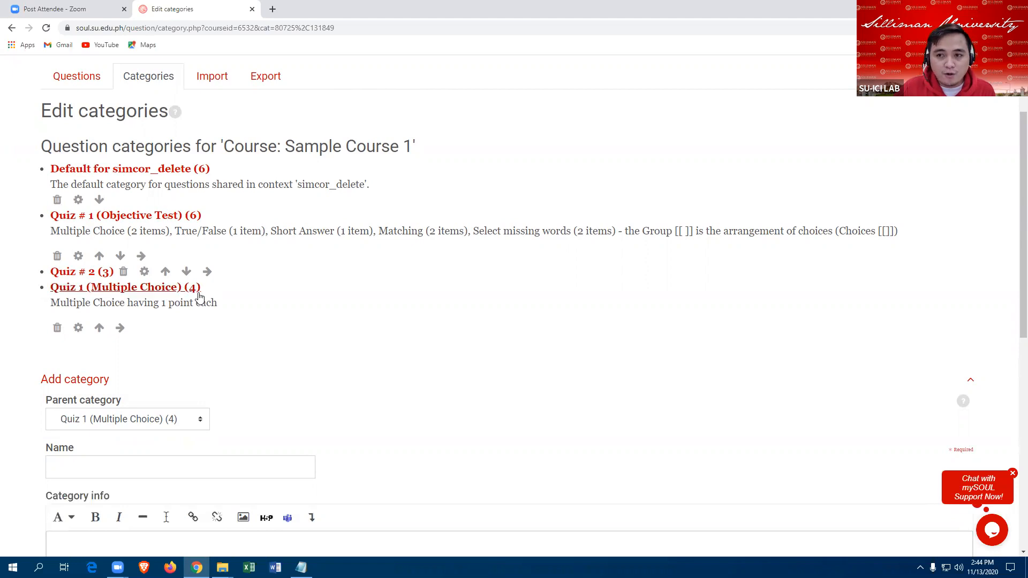
left_click_drag(50, 306, 222, 309)
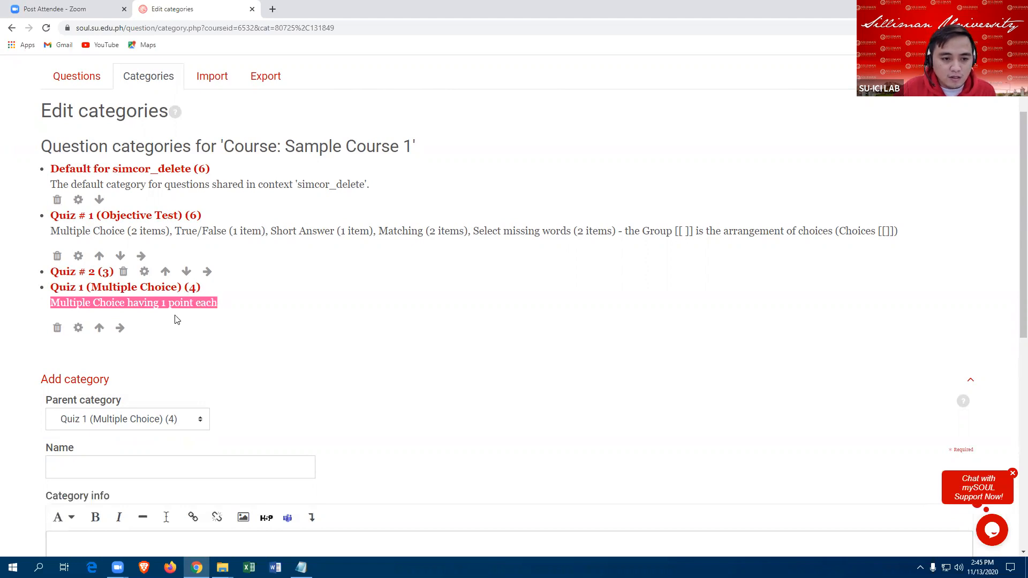
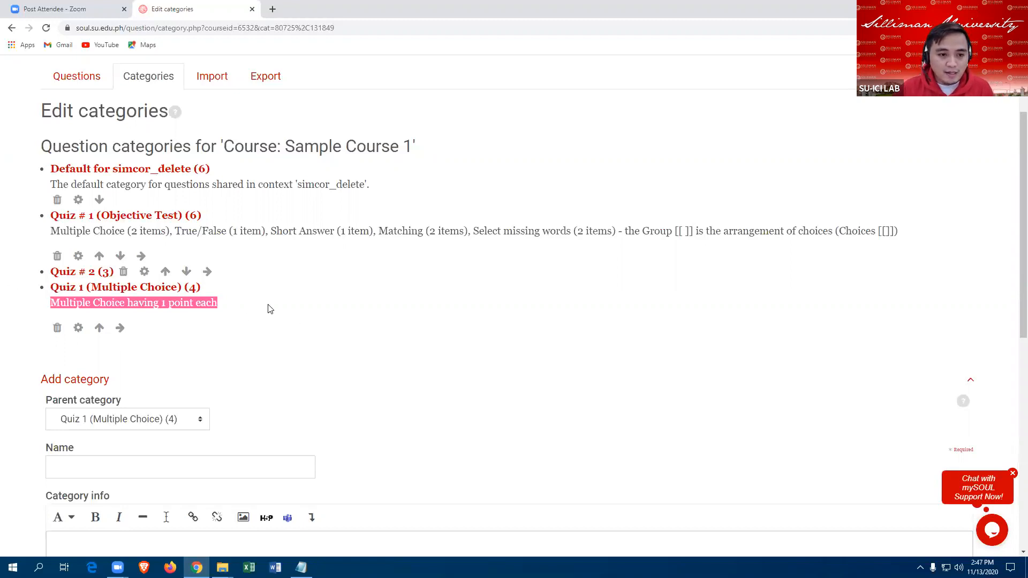
Step: Set the parent category of the new question category to Top for Sample Course 1
scroll(255, 300, "down", 2)
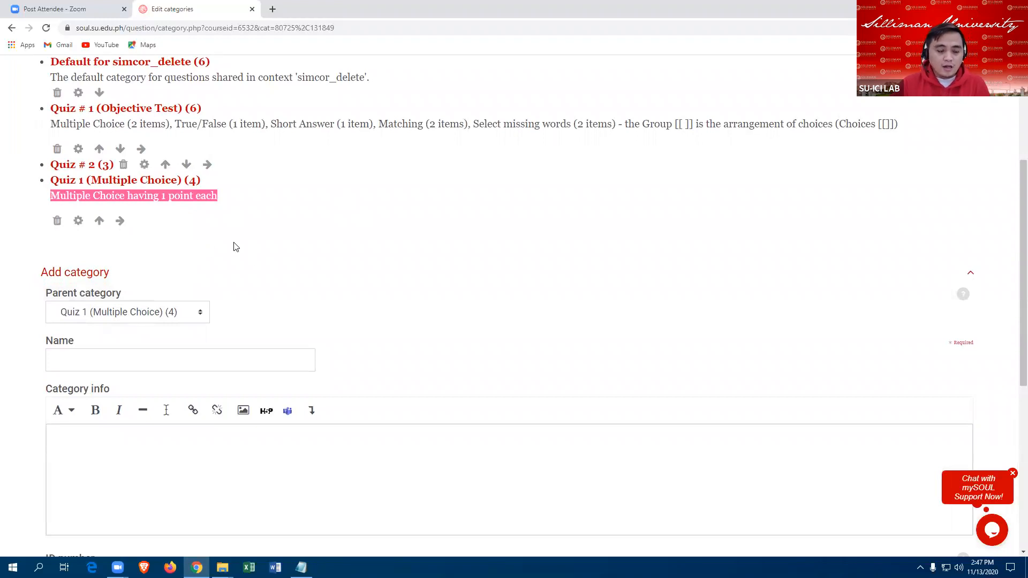
scroll(229, 279, "down", 1)
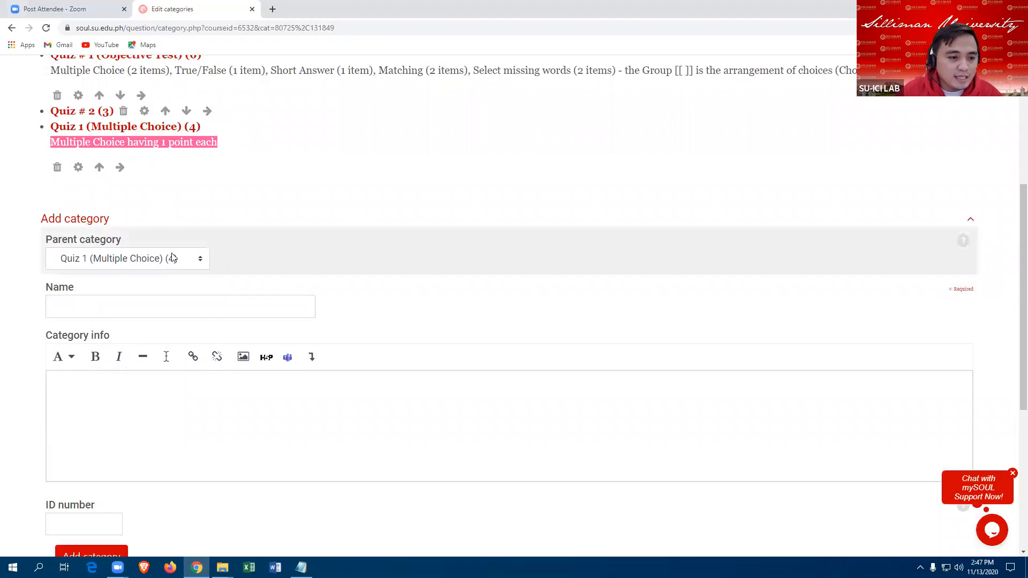
left_click(201, 262)
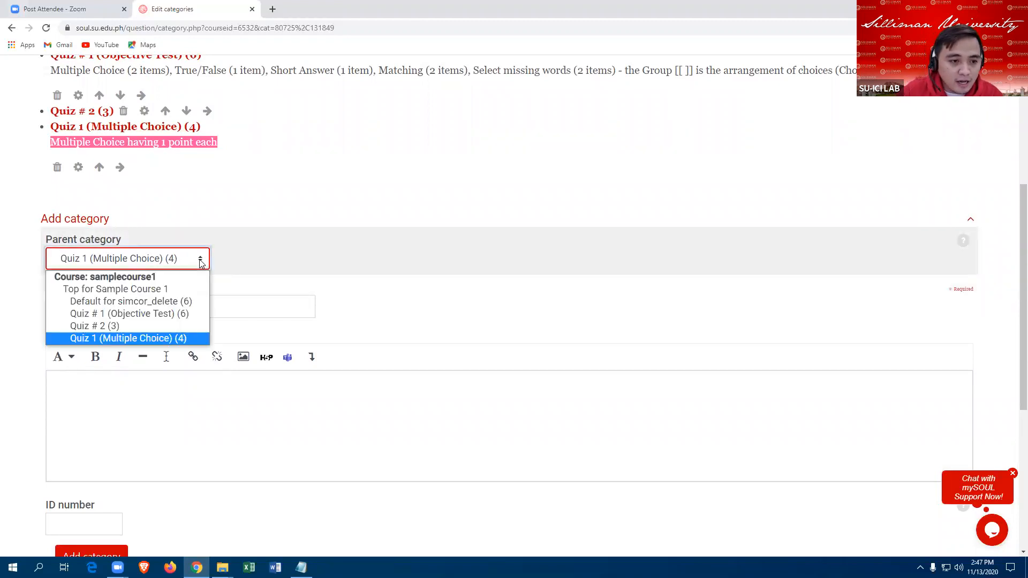
left_click(159, 289)
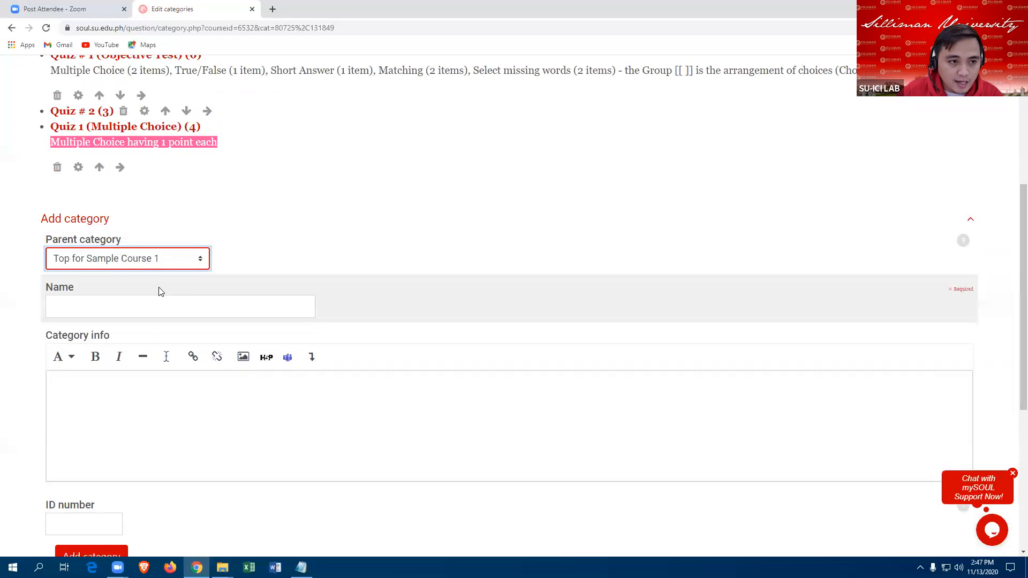
Step: Name the new question category "Quiz 1 (True or False)"
left_click(74, 308)
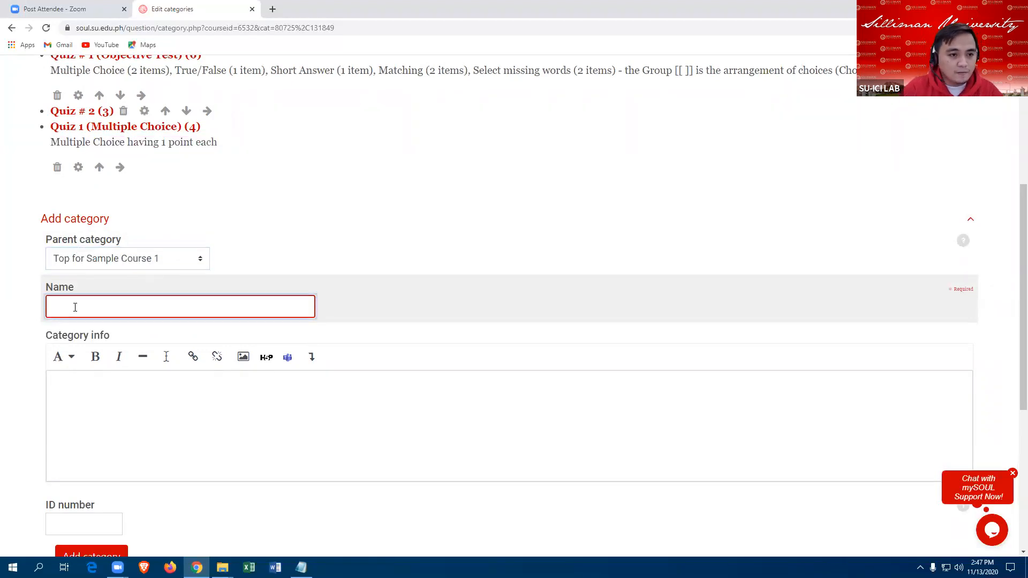
type("Q")
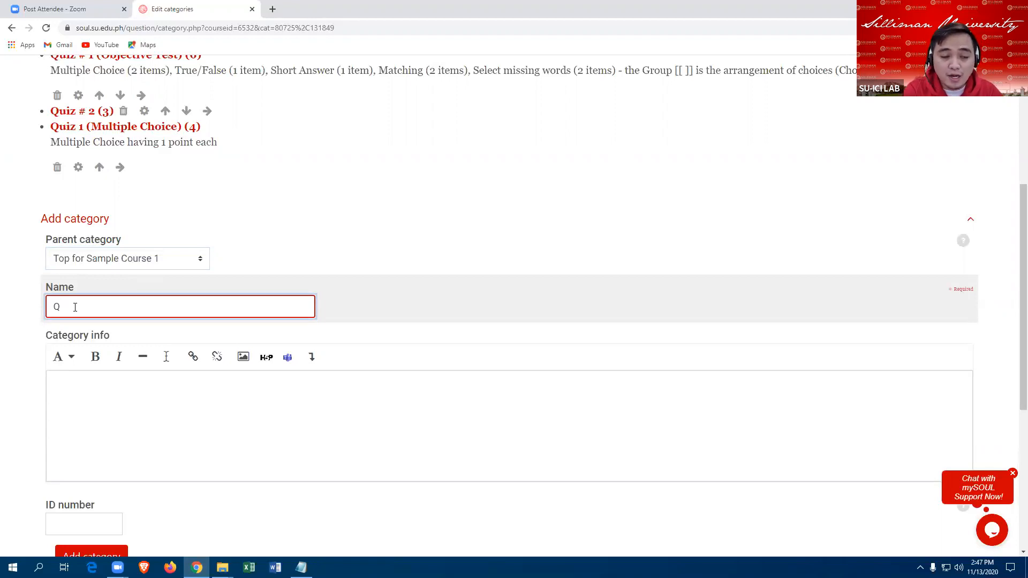
type("uiz")
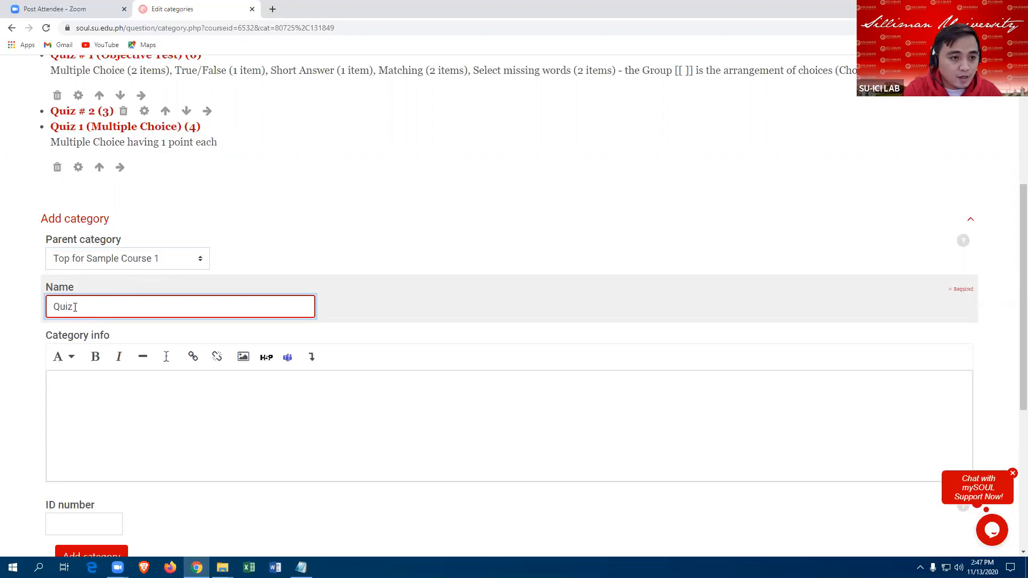
type(" 1 (")
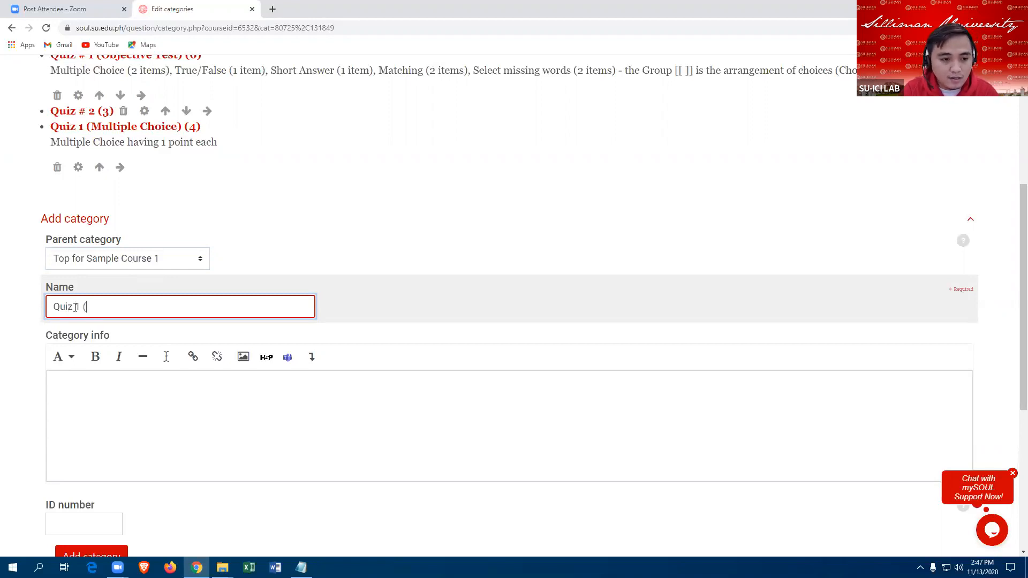
type("True ")
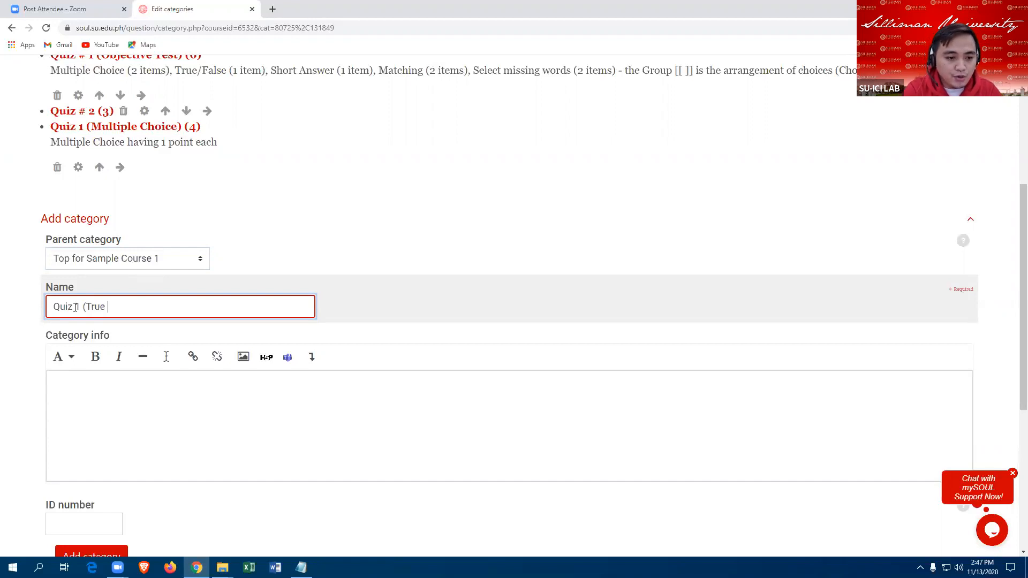
type("or False")
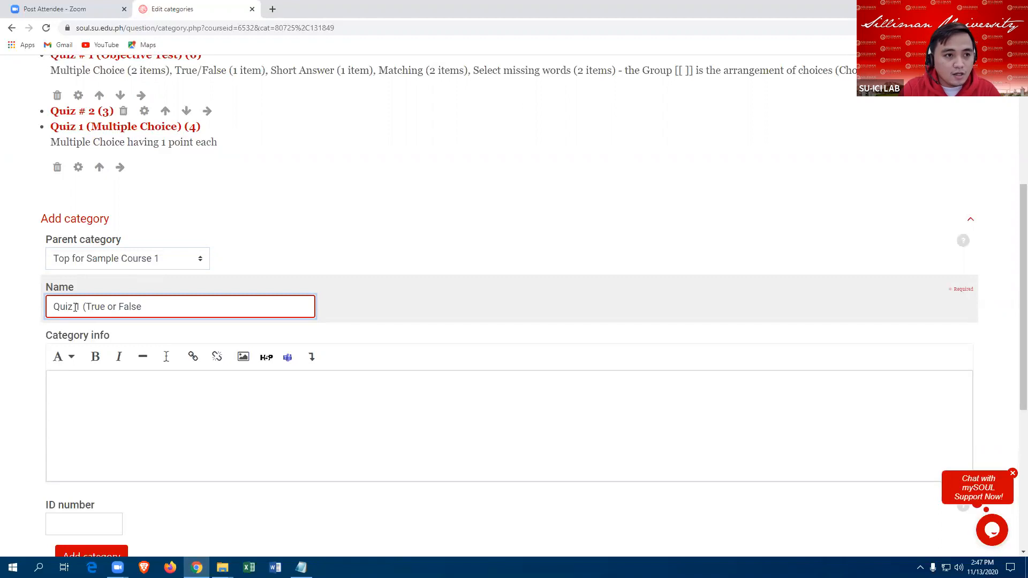
type(")")
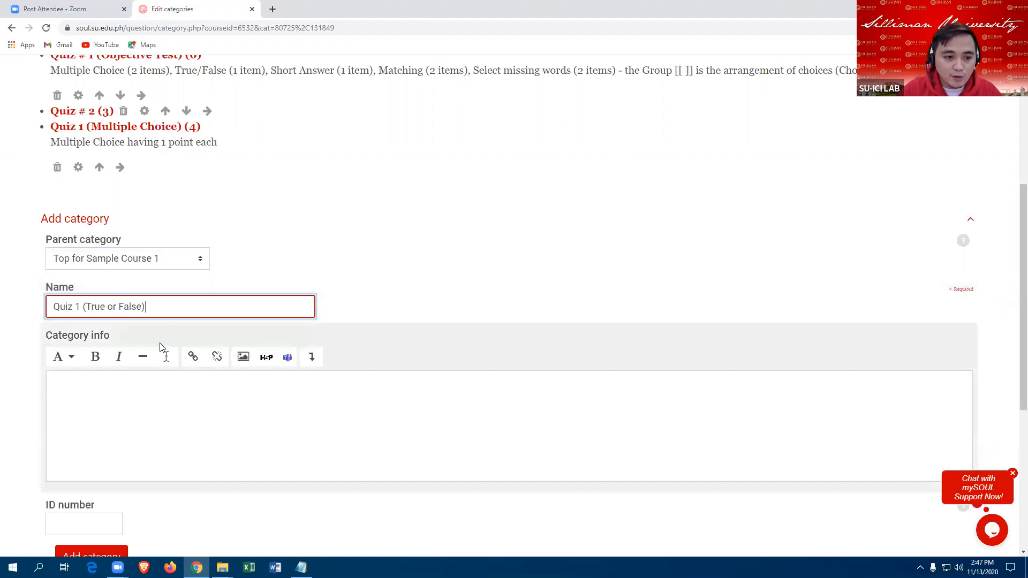
Step: Enter "True or False having 2 points each" as the new category's info and add the category to the course's question bank
scroll(158, 315, "down", 1)
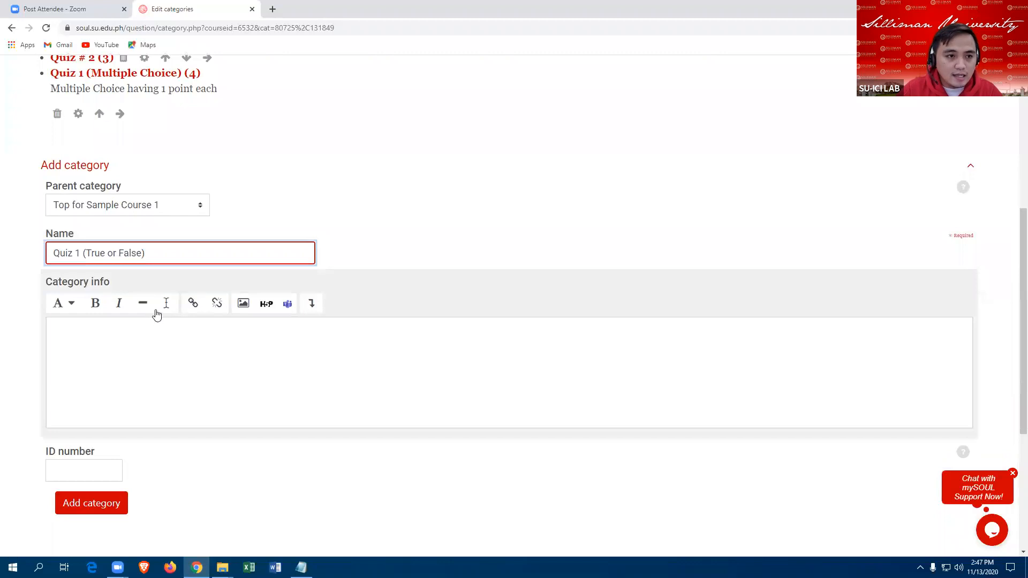
left_click(75, 340)
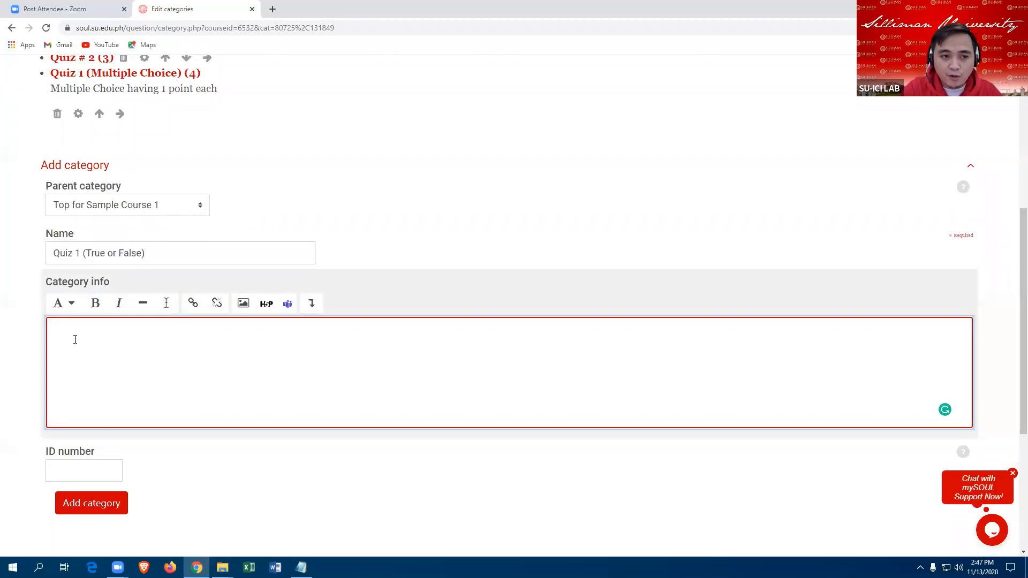
type("T")
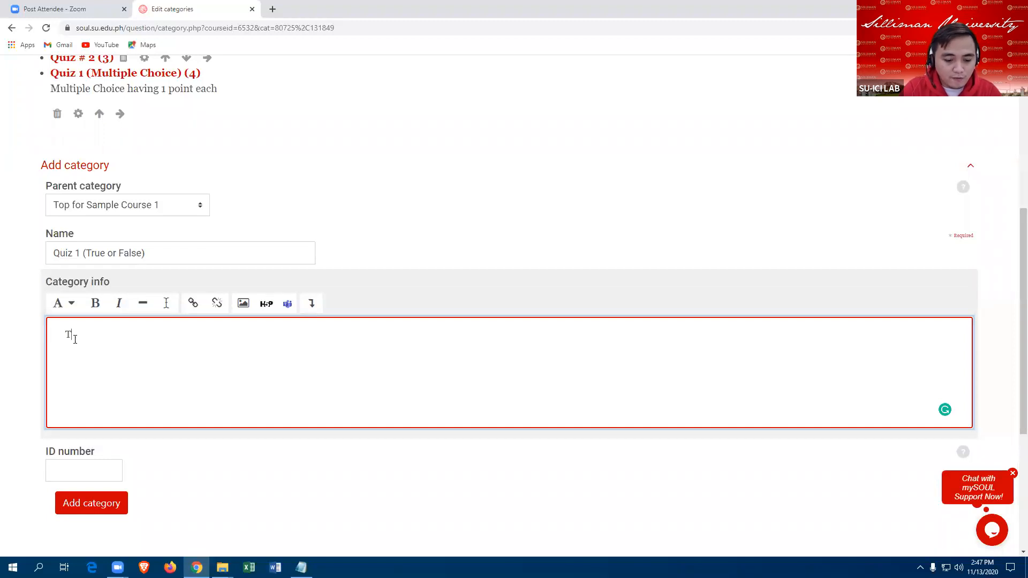
type("rue or ")
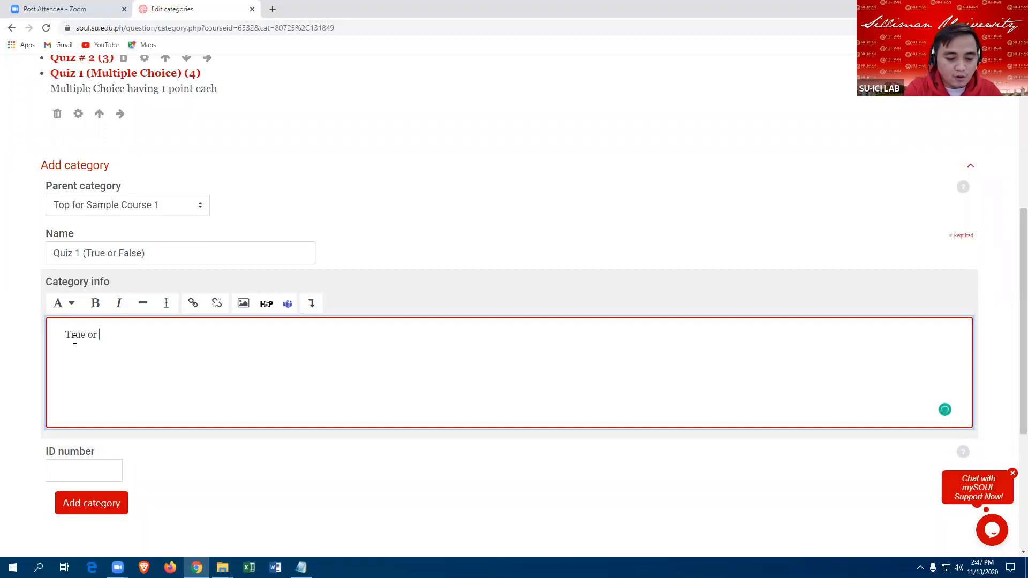
type("False ")
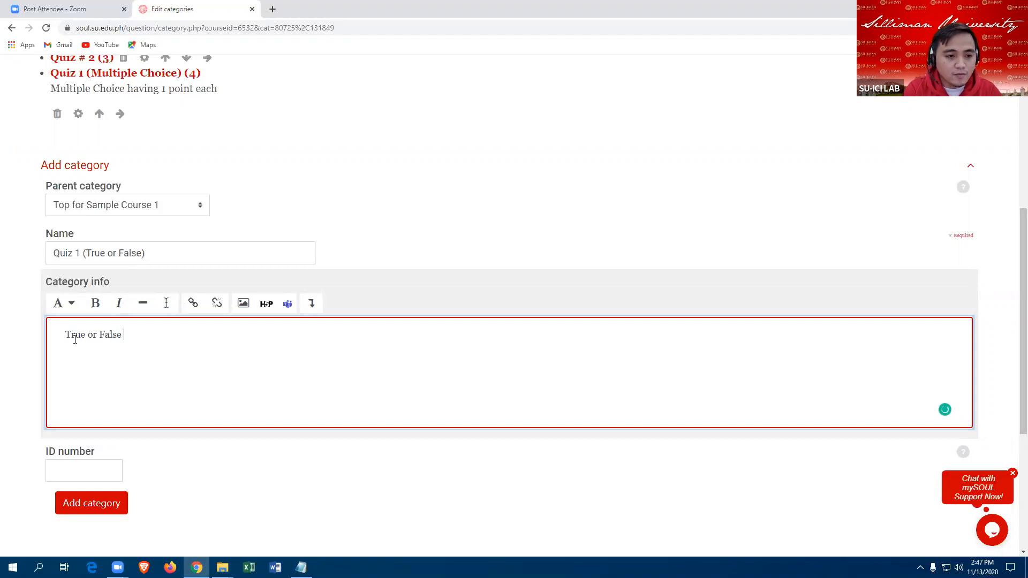
type("having ")
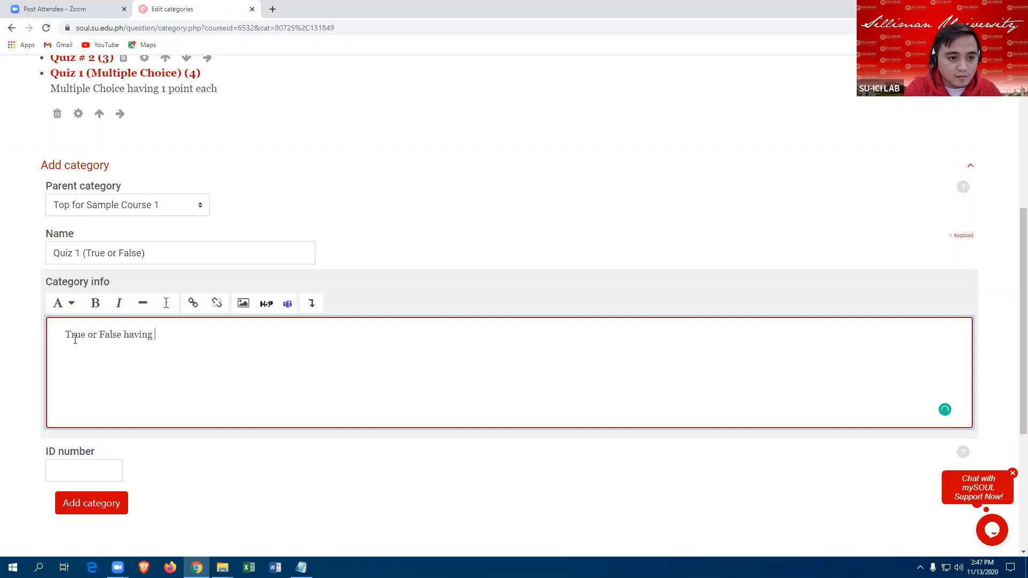
type("2 poi")
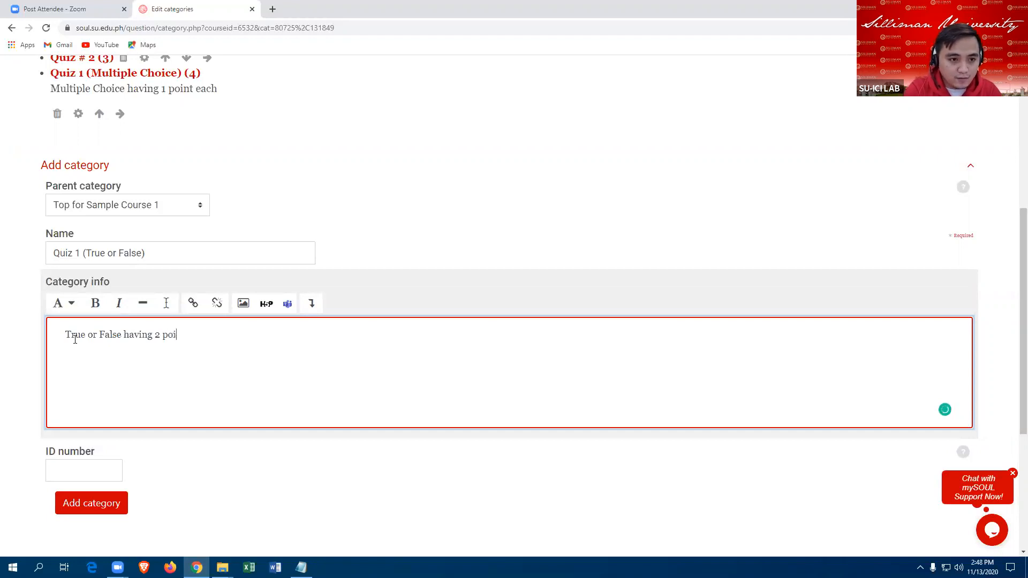
type("nts ")
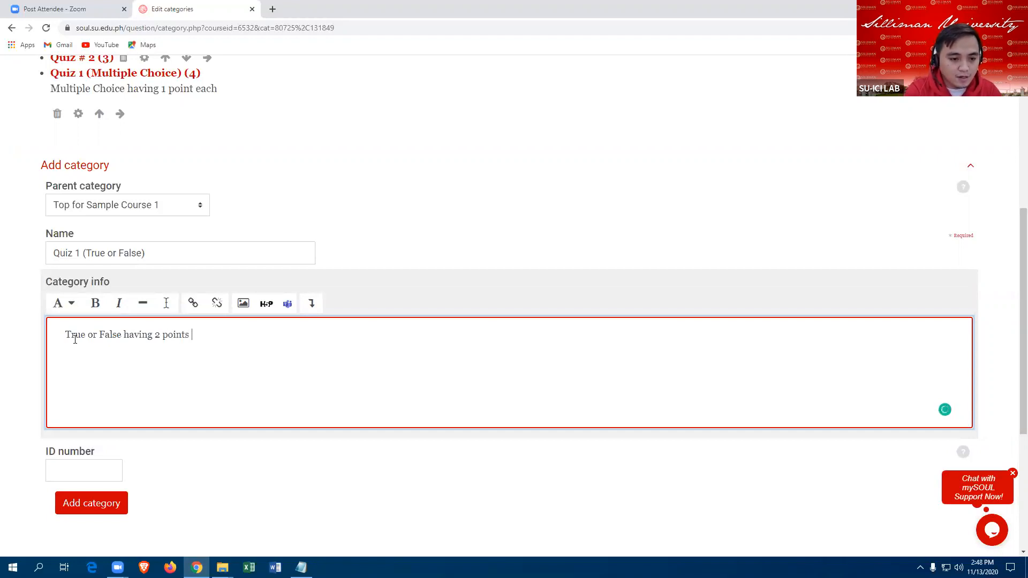
type("each")
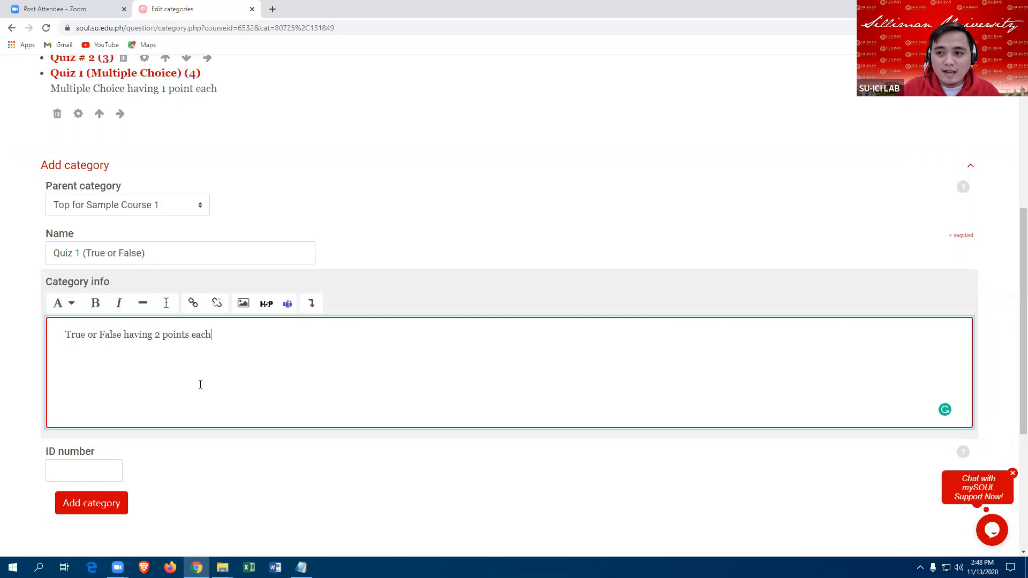
scroll(161, 396, "down", 1)
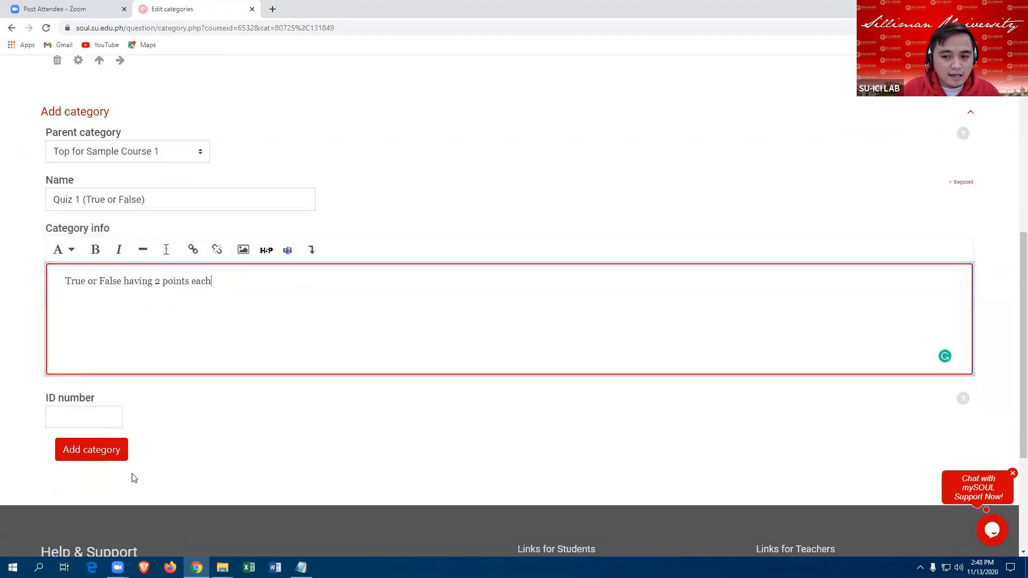
left_click(105, 453)
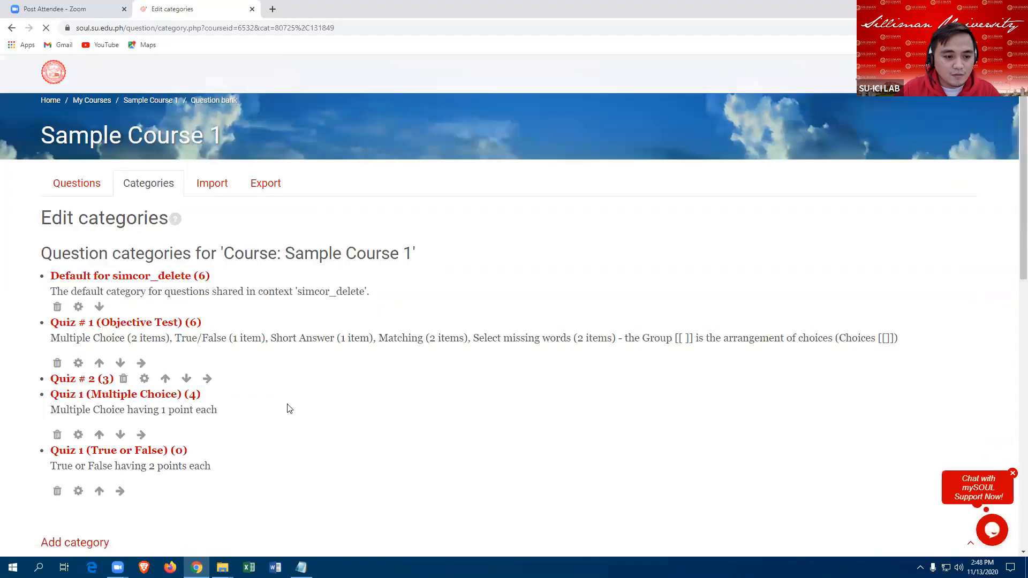
Step: Open the "Quiz 1 (True or False)" question category of Sample Course 1
scroll(288, 408, "down", 3)
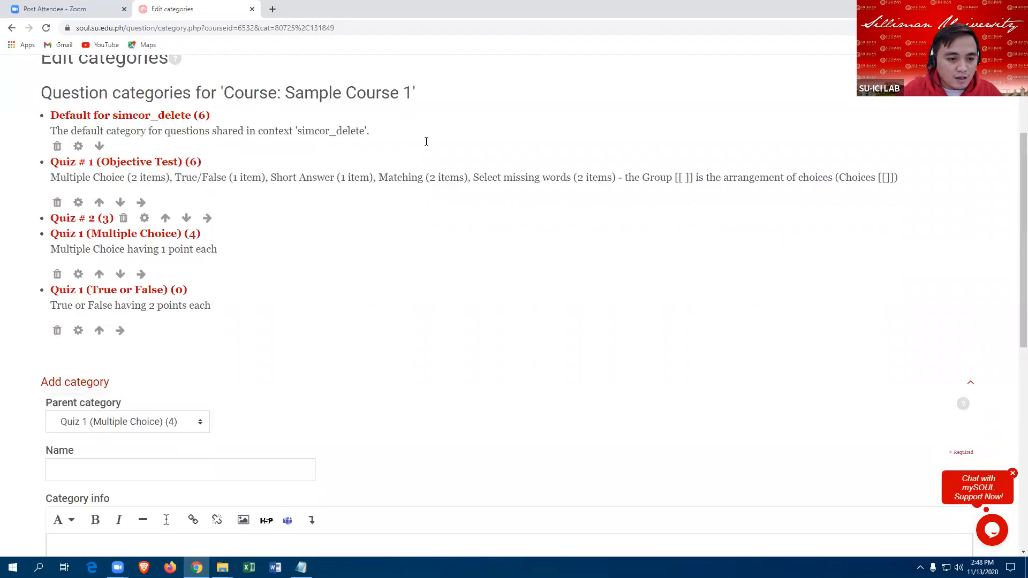
scroll(426, 141, "down", 2)
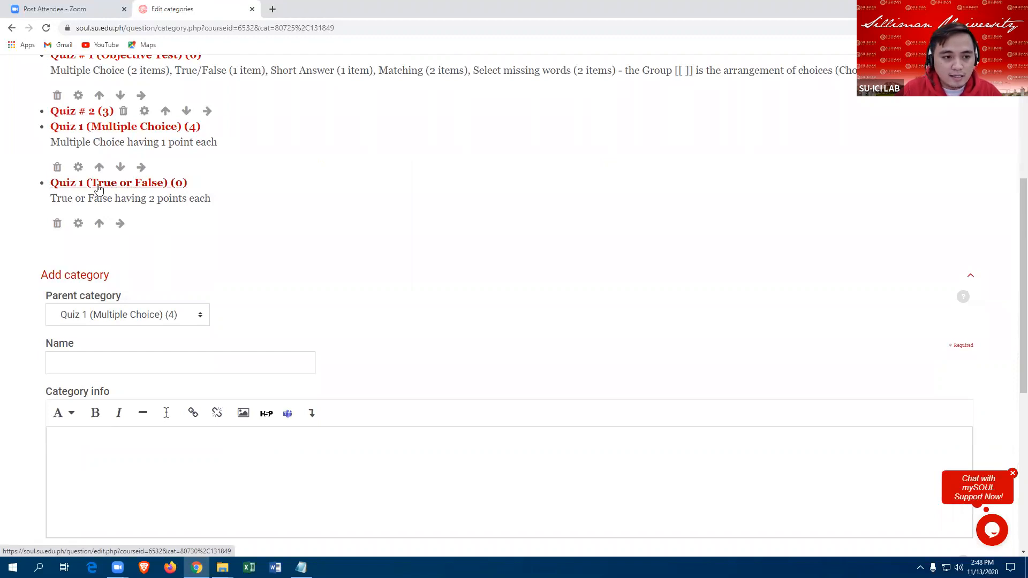
left_click(101, 186)
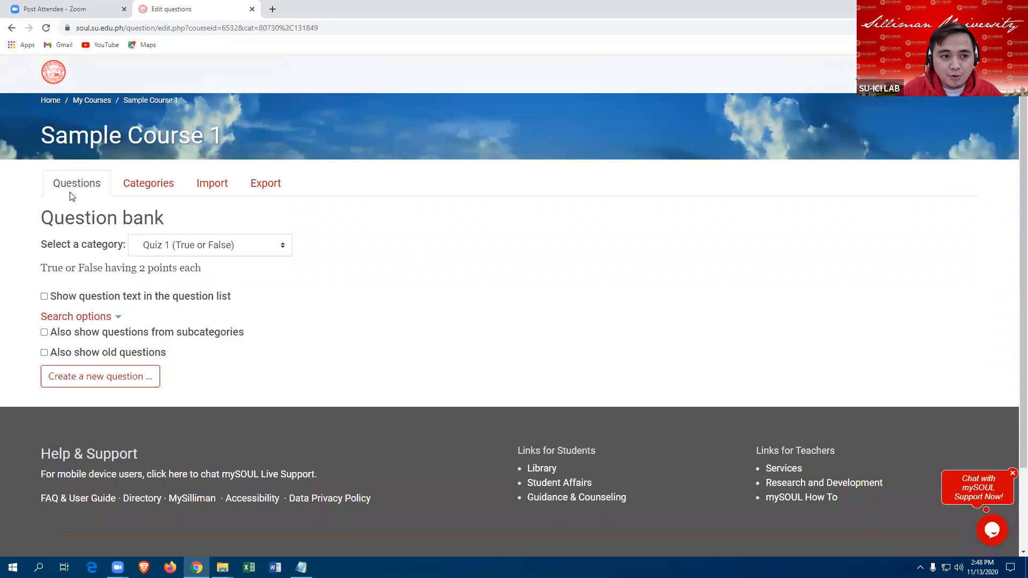
left_click_drag(53, 182, 111, 194)
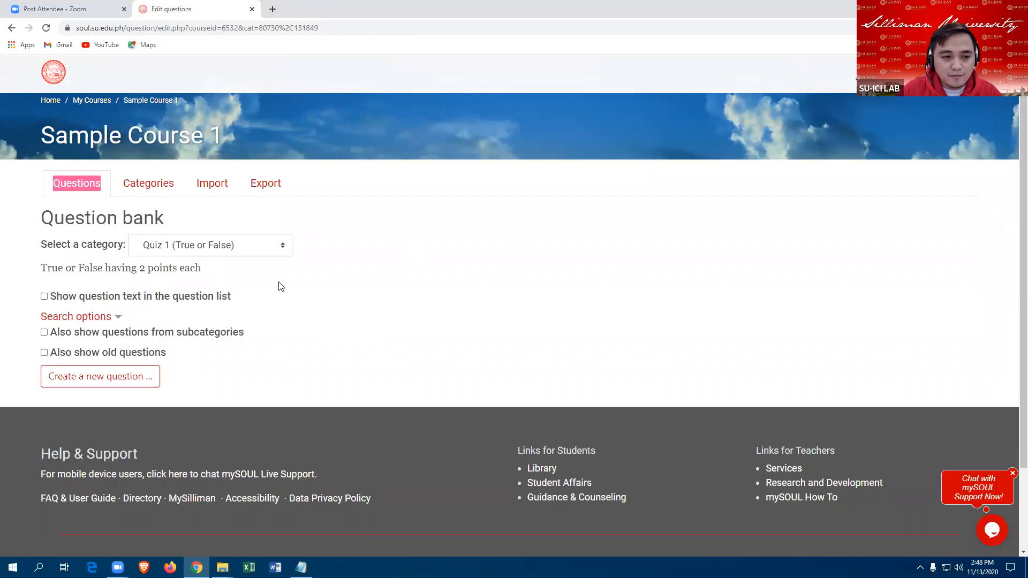
Step: Start a new question of the True/False type in the Quiz 1 (True or False) category
scroll(59, 257, "down", 1)
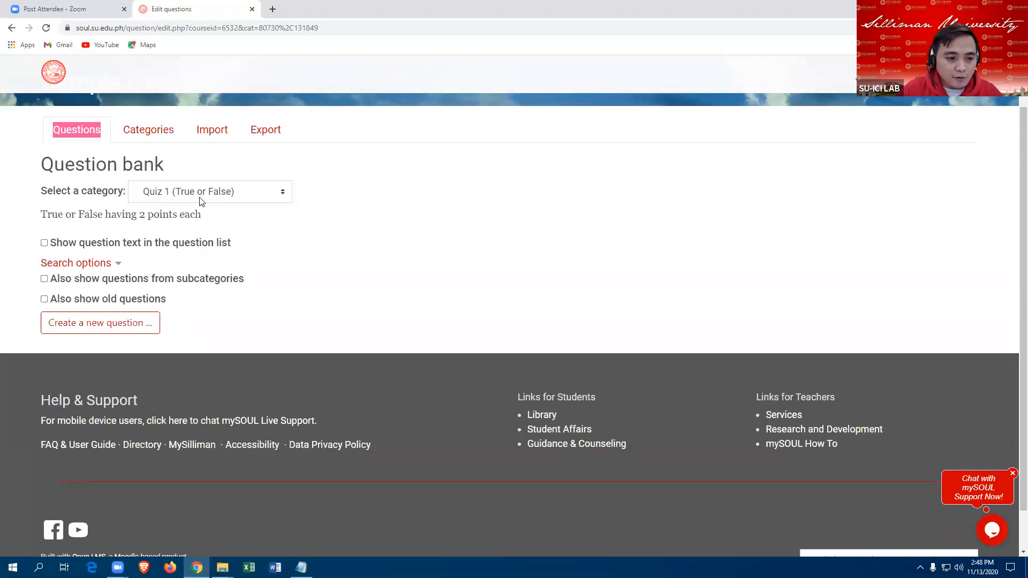
left_click(99, 332)
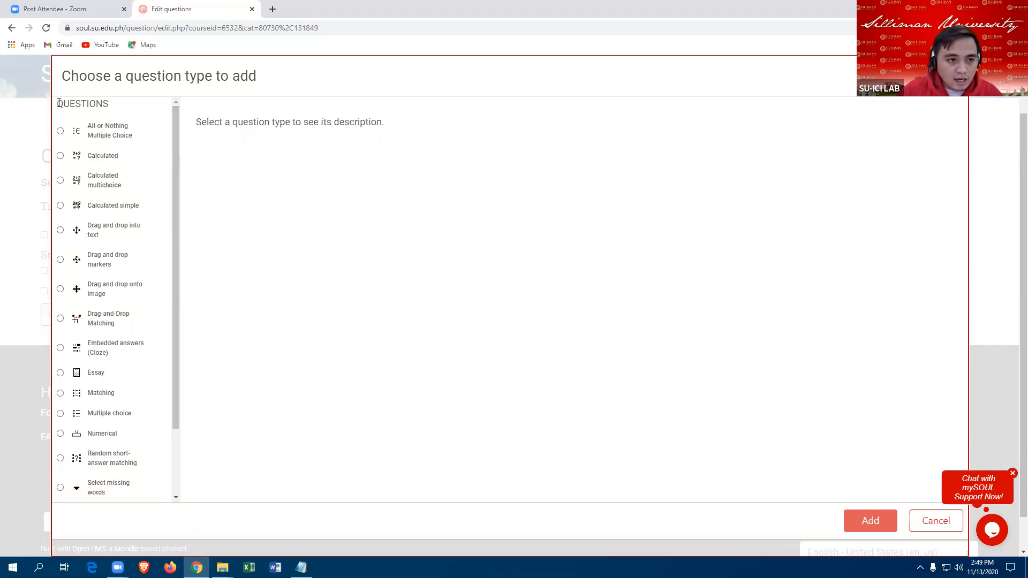
left_click_drag(58, 106, 117, 108)
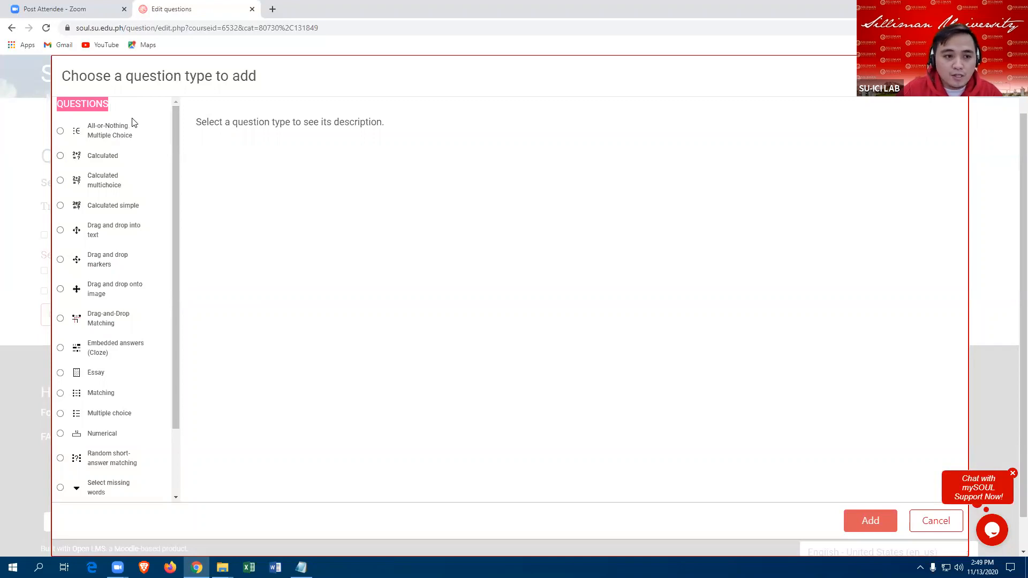
scroll(133, 374, "down", 5)
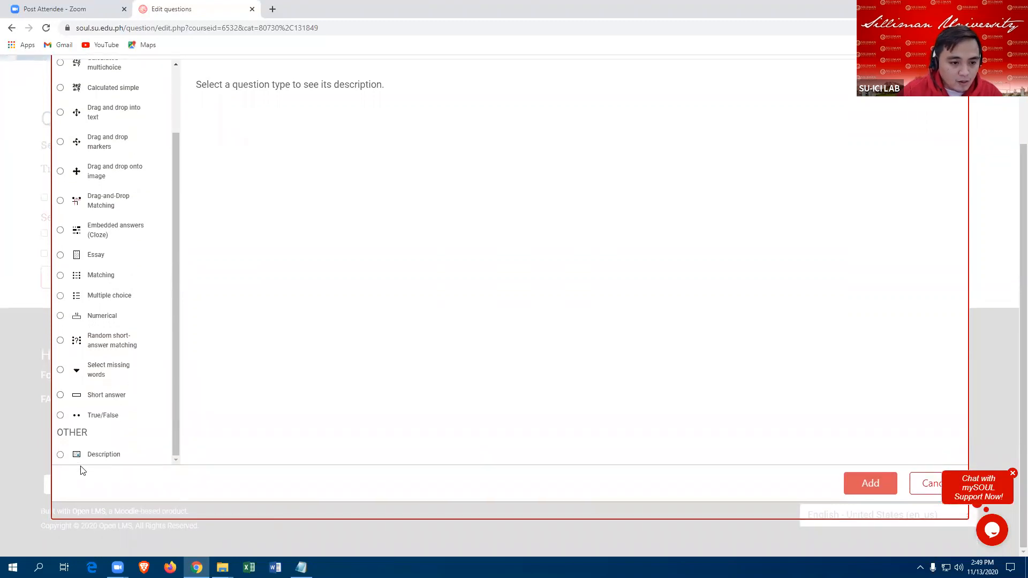
left_click(61, 418)
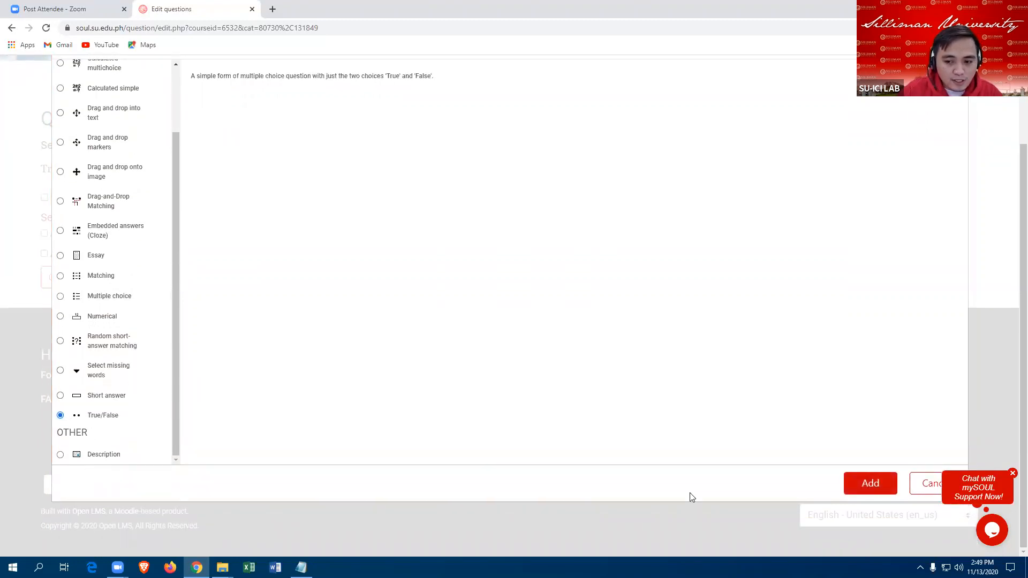
left_click(861, 485)
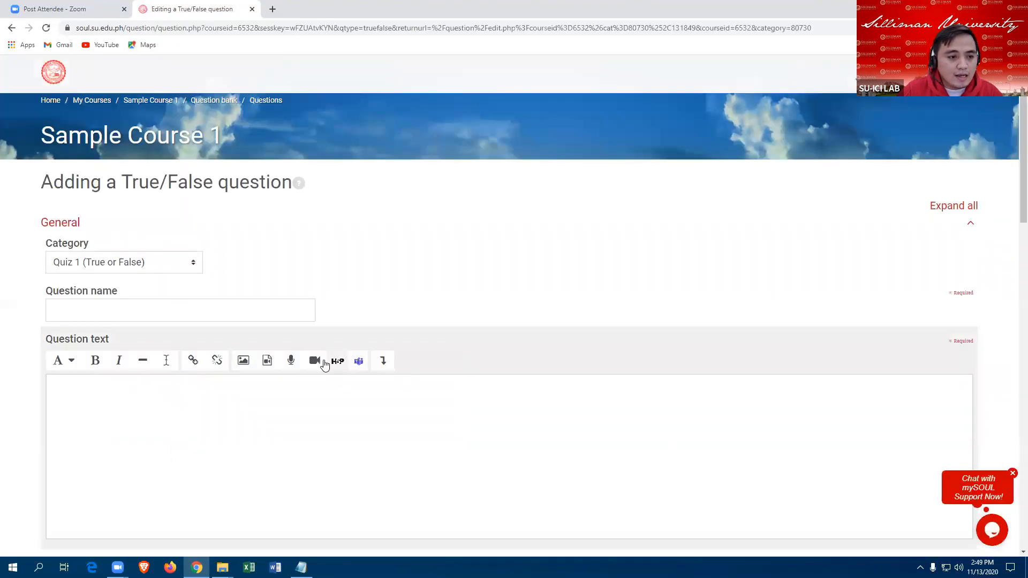
Step: Name the new True/False question TF1
scroll(179, 274, "down", 1)
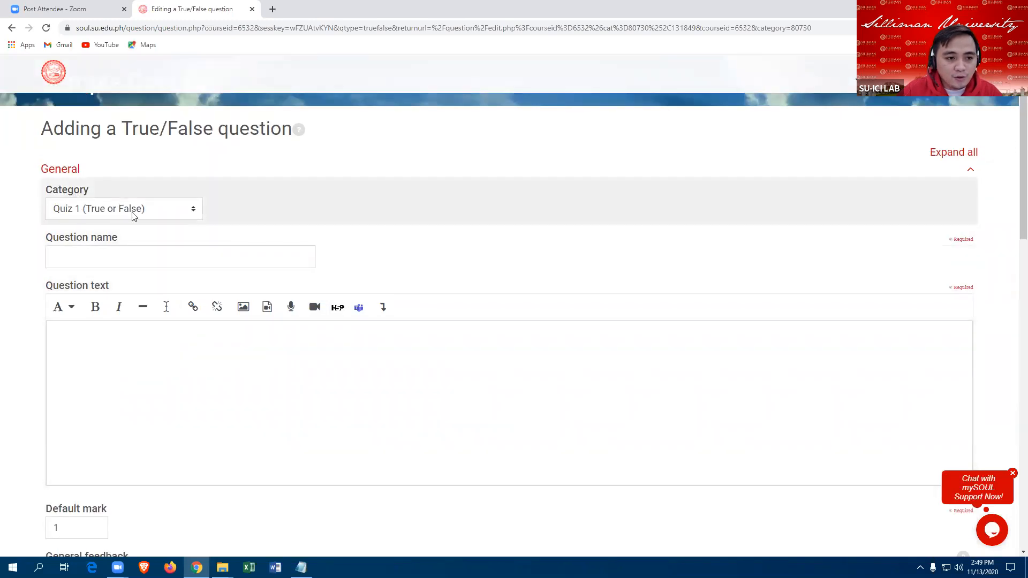
scroll(92, 249, "down", 1)
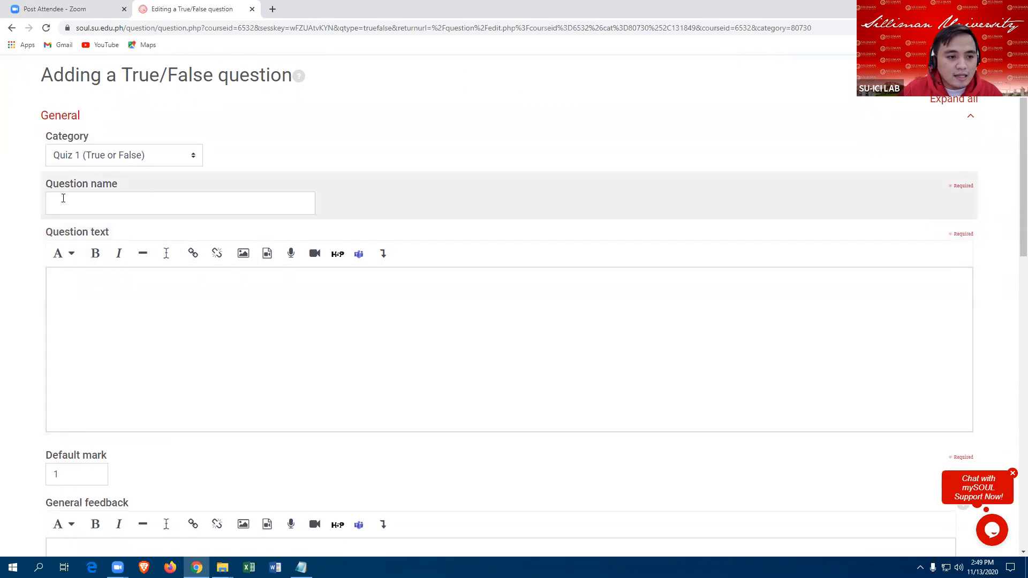
left_click(71, 201)
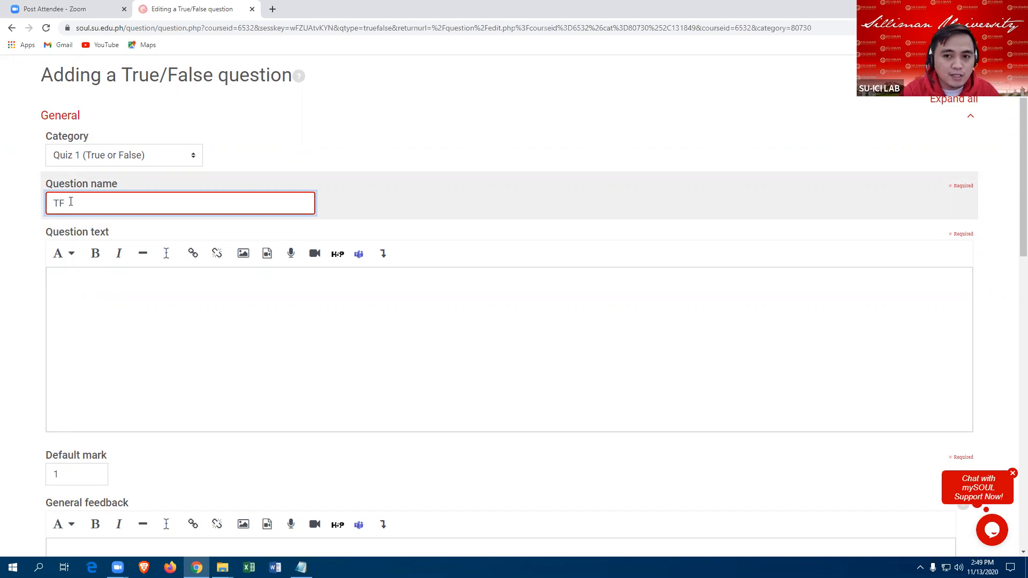
type("TF")
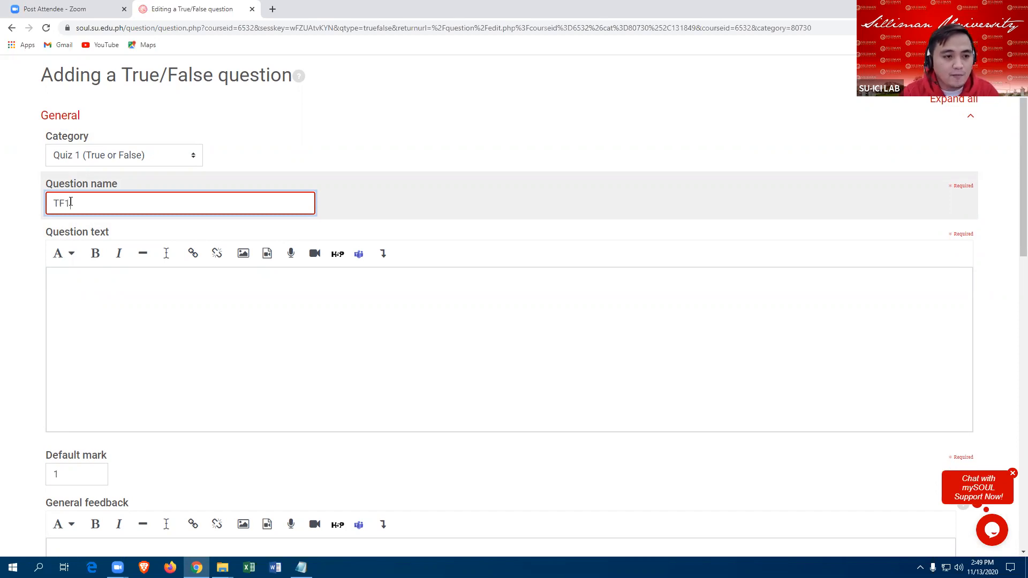
type("1")
Step: Copy "Blogging sites are sites that focus on short updates from the user." from the Question Bank file in Notepad into the question text
scroll(289, 336, "down", 1)
scroll(317, 310, "down", 1)
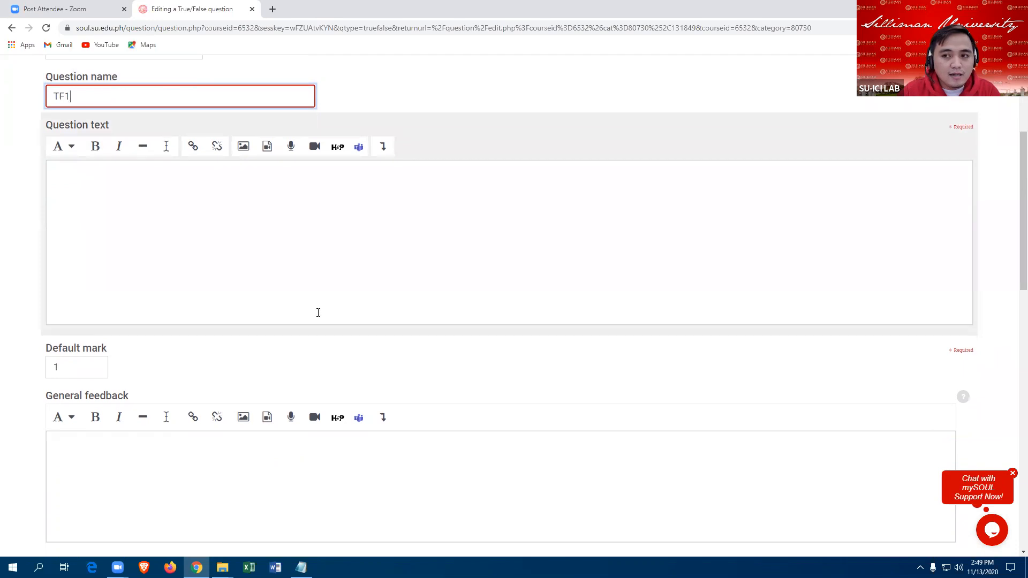
scroll(318, 311, "up", 1)
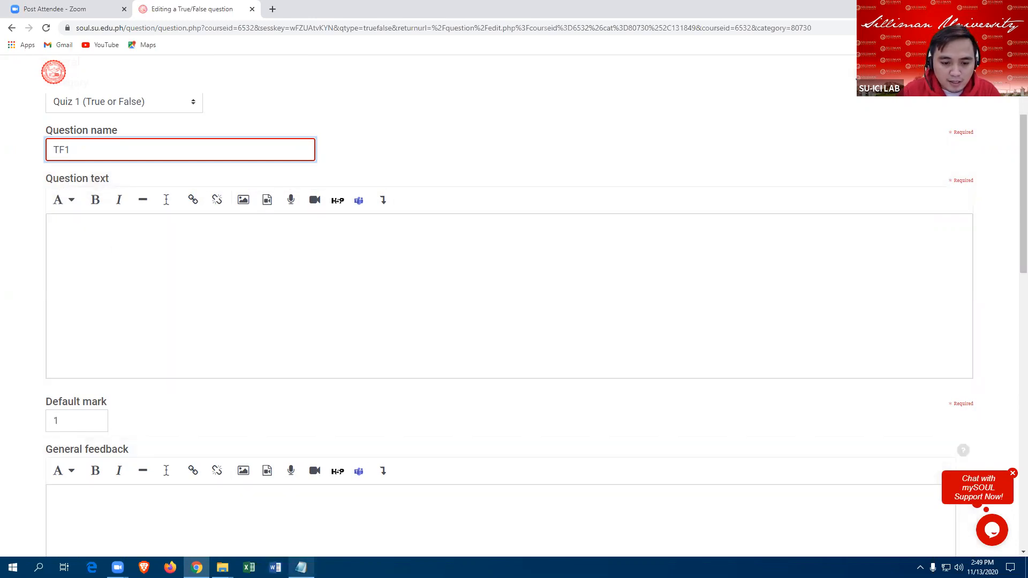
left_click(301, 567)
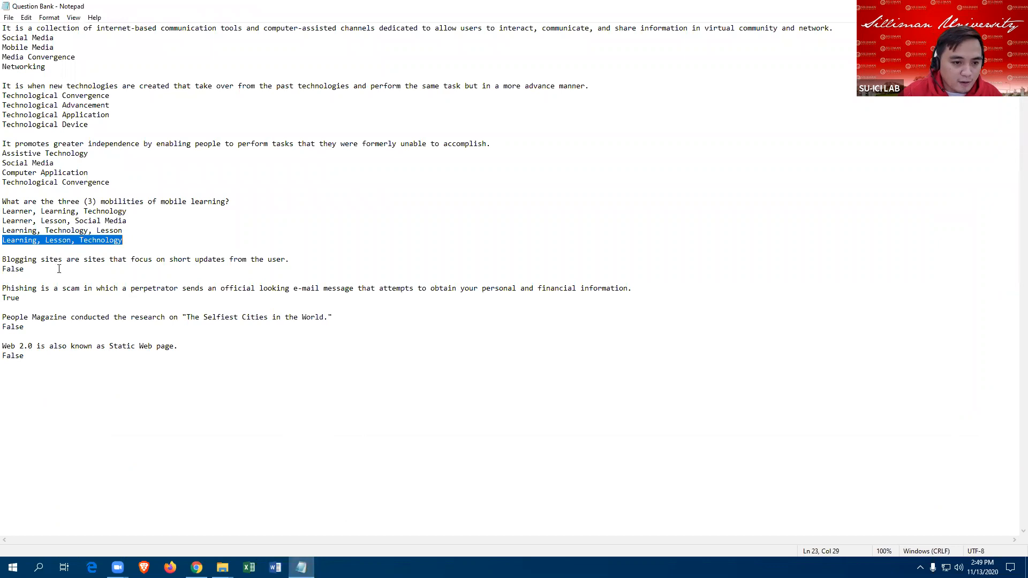
left_click_drag(4, 259, 294, 260)
key("ctrl+c")
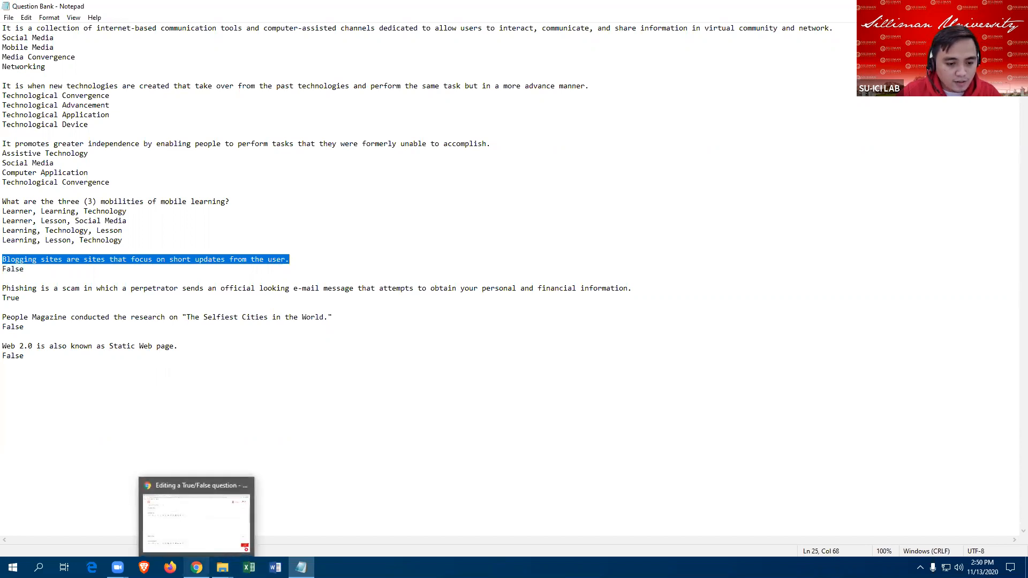
left_click(196, 568)
left_click(67, 219)
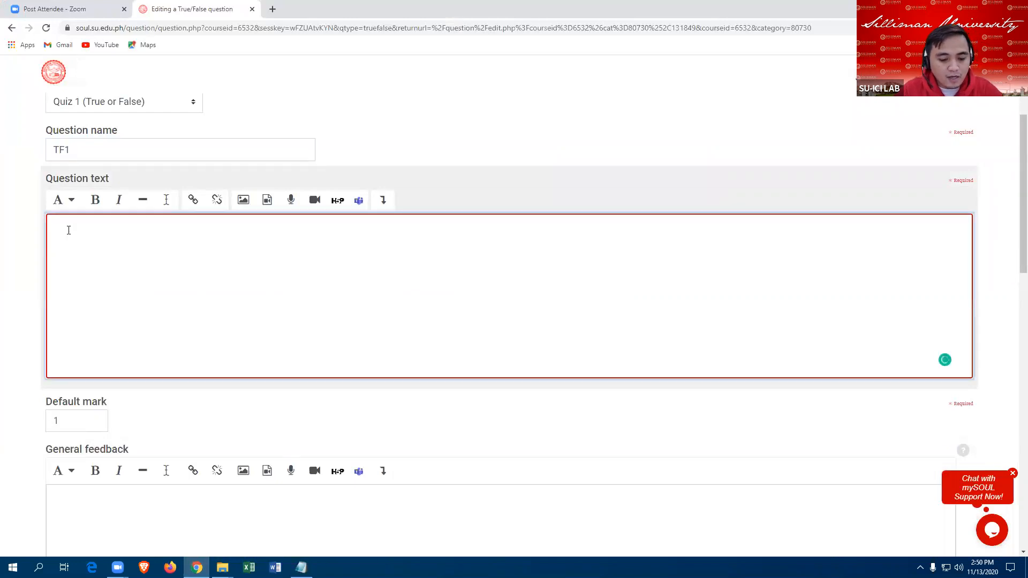
key("ctrl+v")
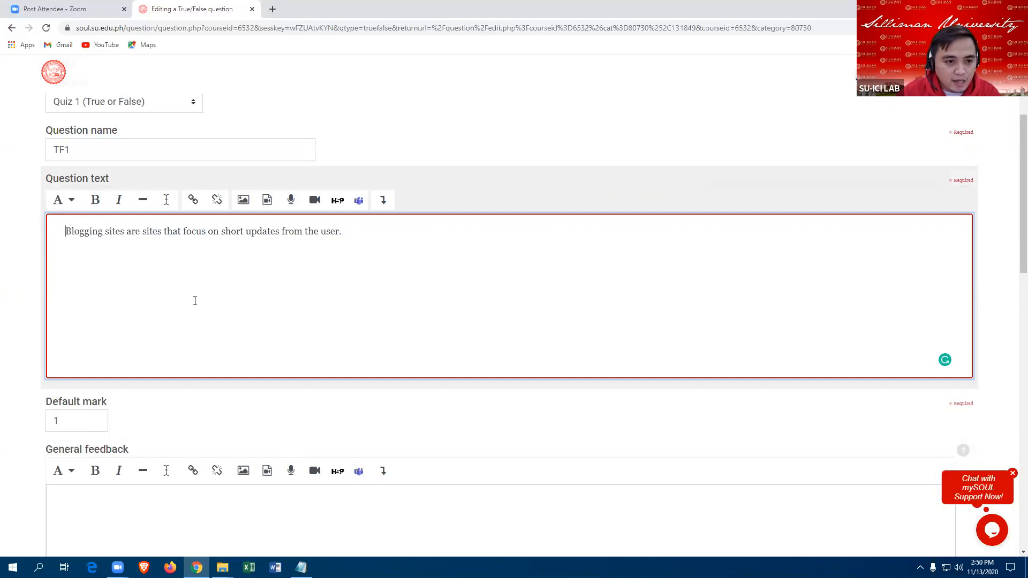
Step: Set the question's default mark to 2
scroll(139, 273, "down", 2)
left_click(70, 315)
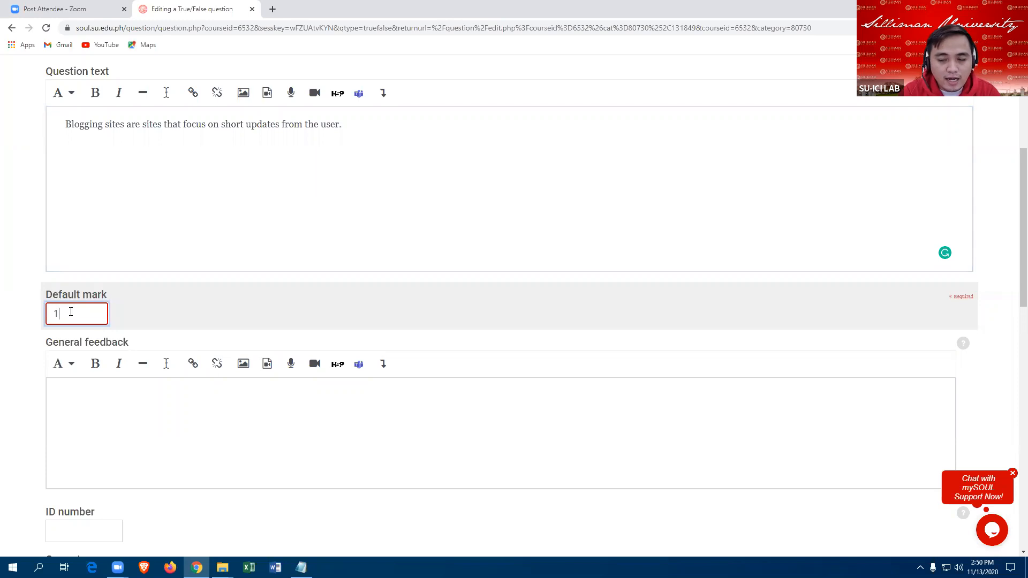
type("2")
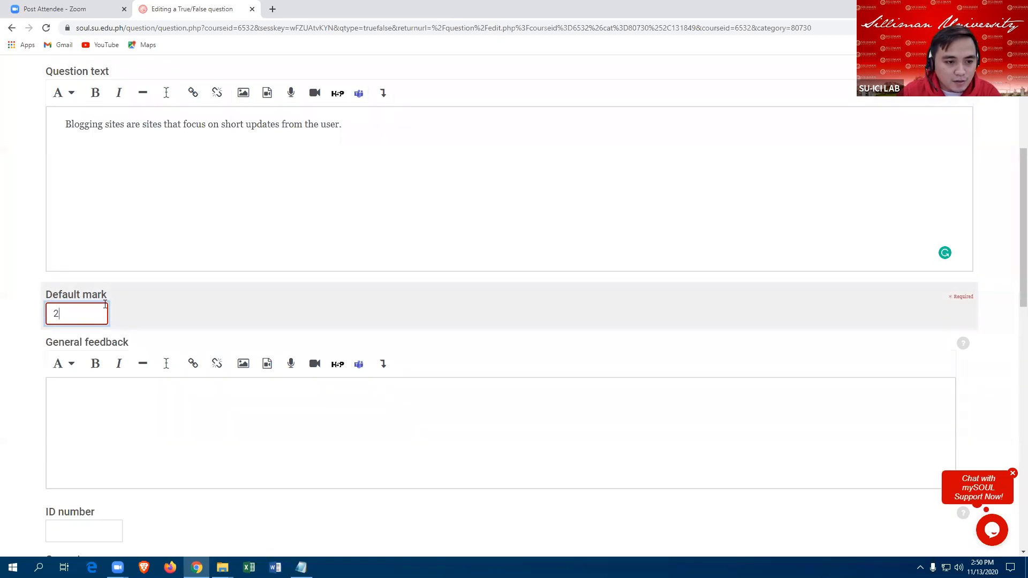
Step: Check the blogging statement and choose False as the question's correct answer
scroll(105, 305, "down", 7)
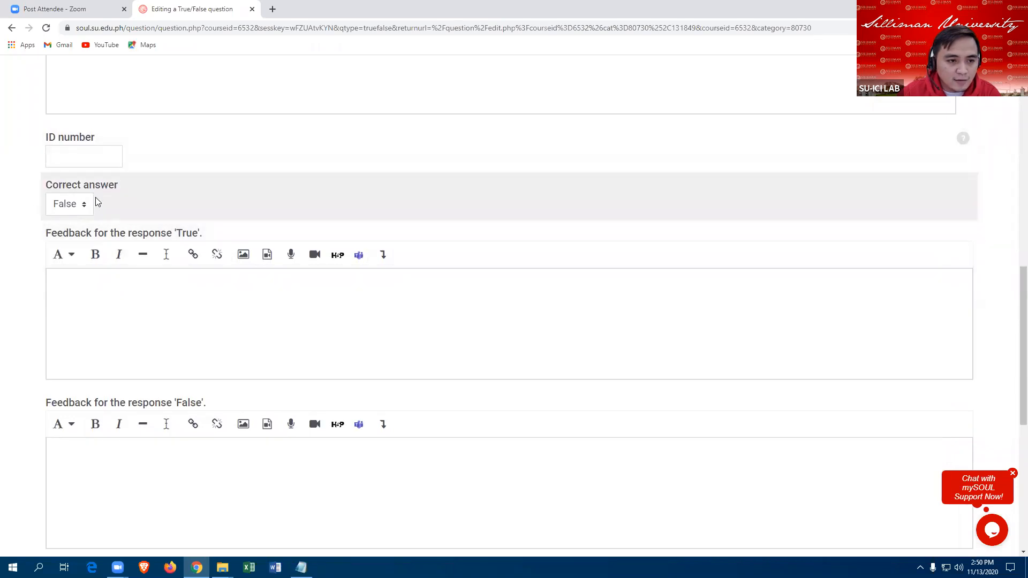
left_click(83, 210)
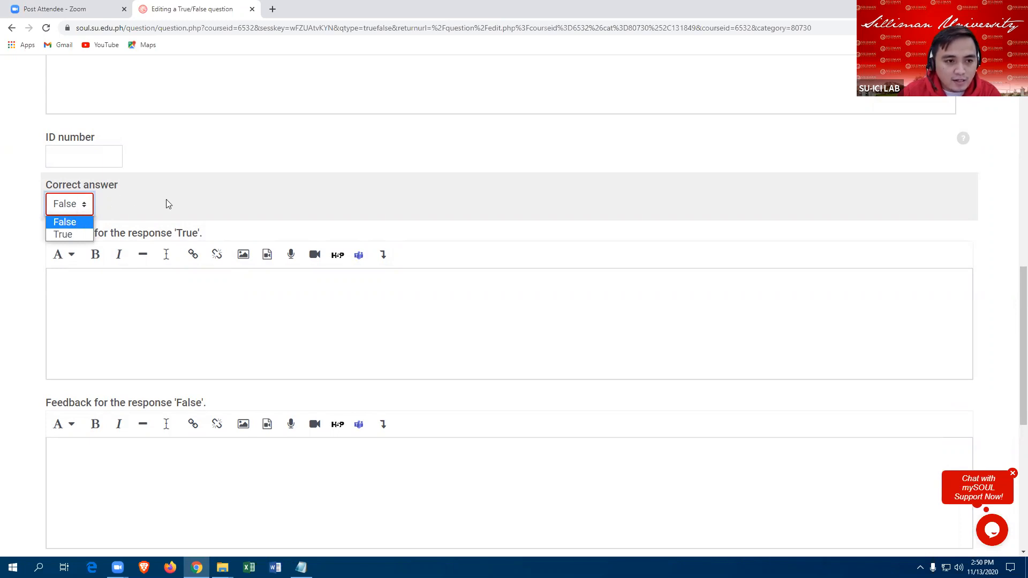
scroll(171, 203, "up", 9)
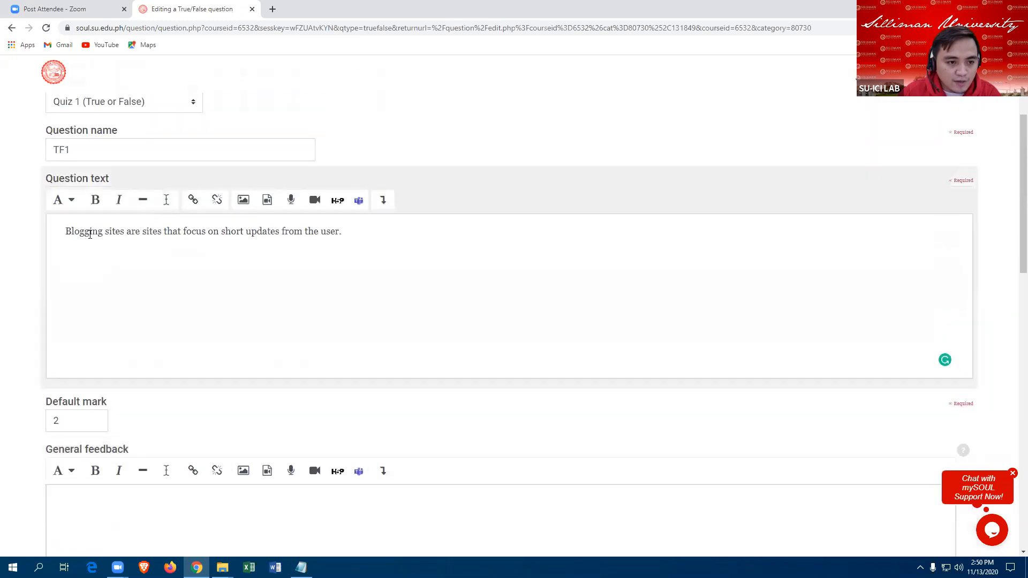
left_click_drag(66, 231, 293, 304)
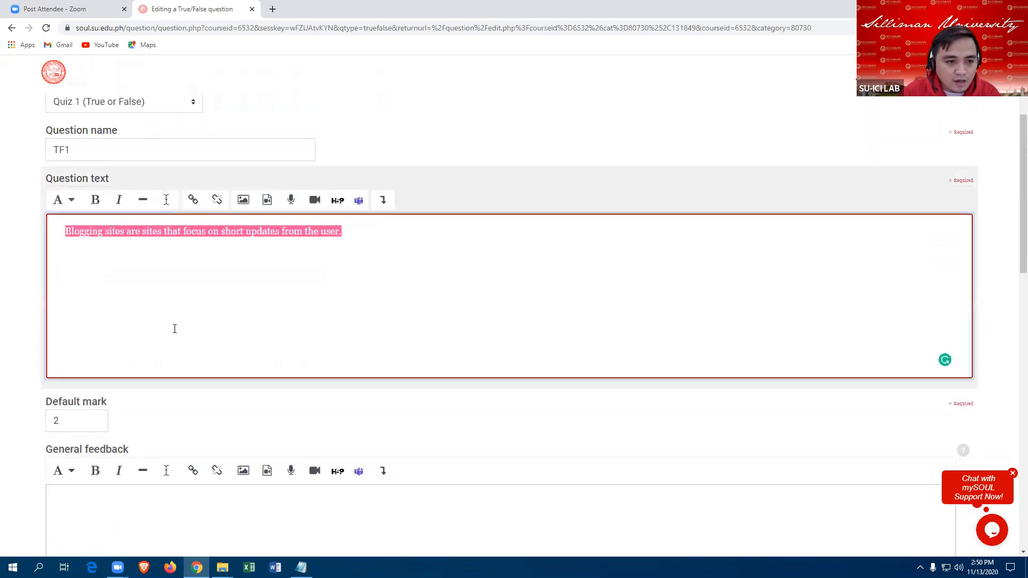
scroll(172, 329, "down", 8)
left_click(83, 256)
left_click(75, 279)
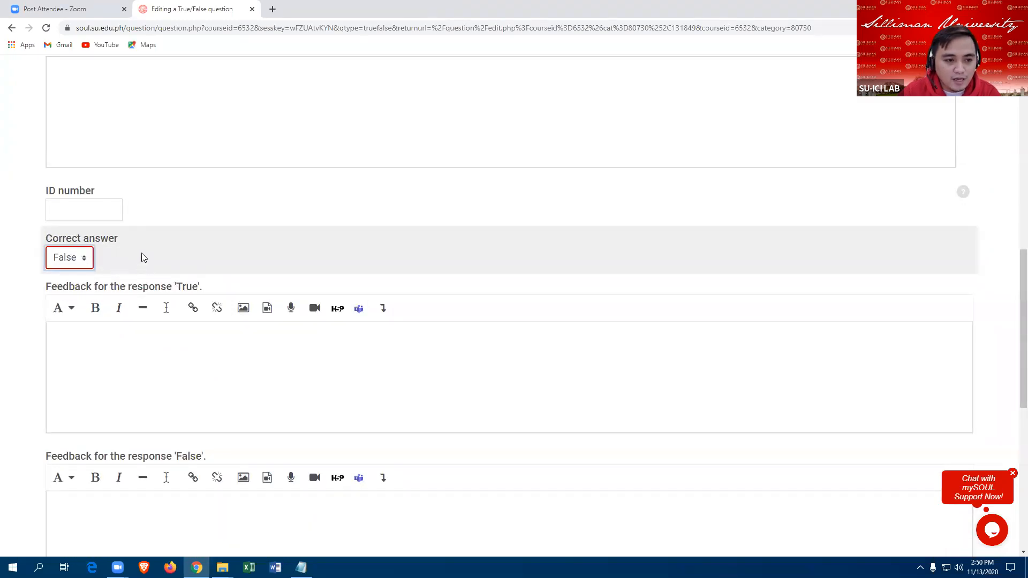
Step: Examine the feedback fields for the True and False responses, and review the correct answer, default mark and question text
scroll(219, 251, "down", 2)
left_click(103, 230)
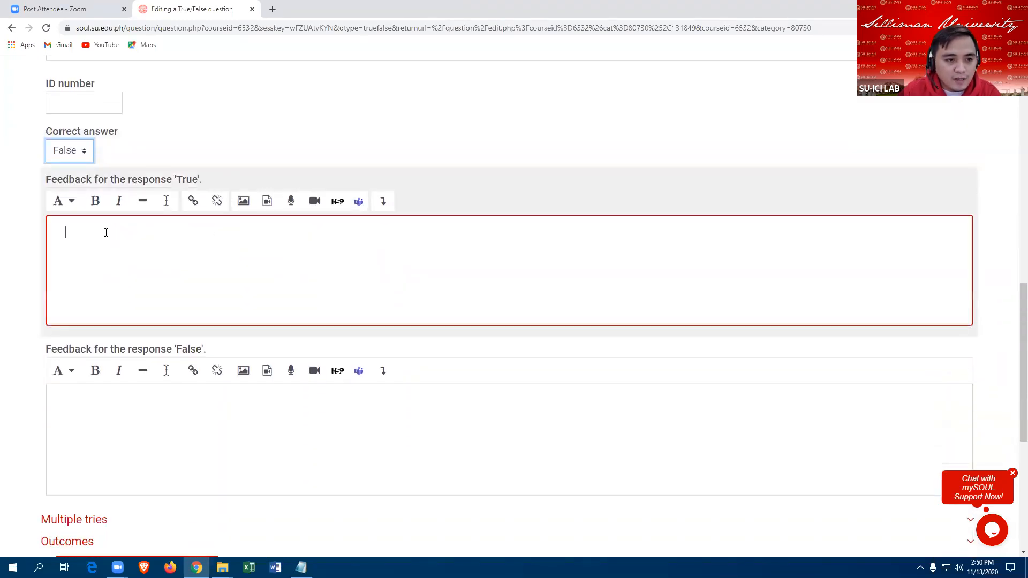
left_click(69, 419)
left_click(77, 226)
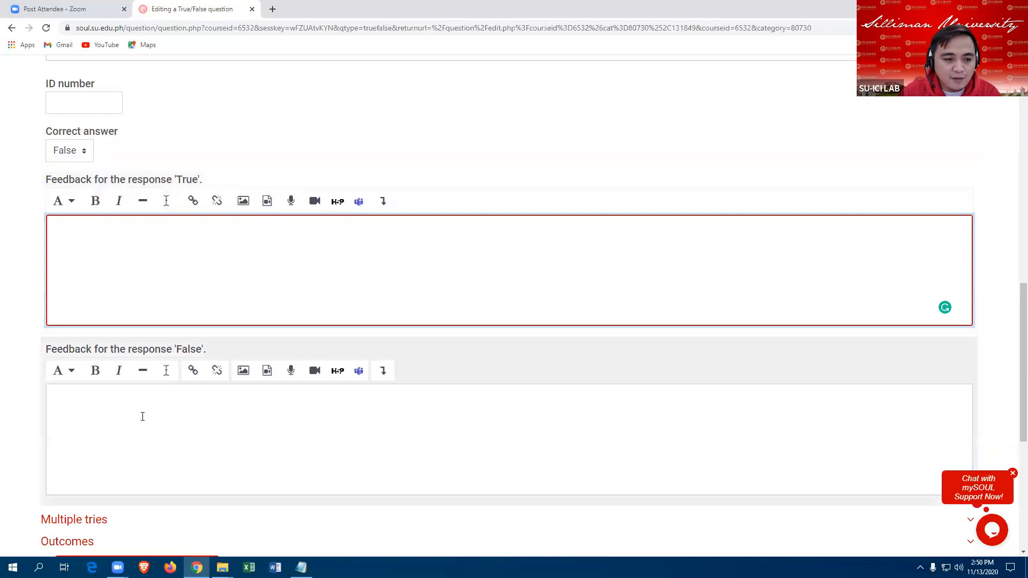
left_click(114, 405)
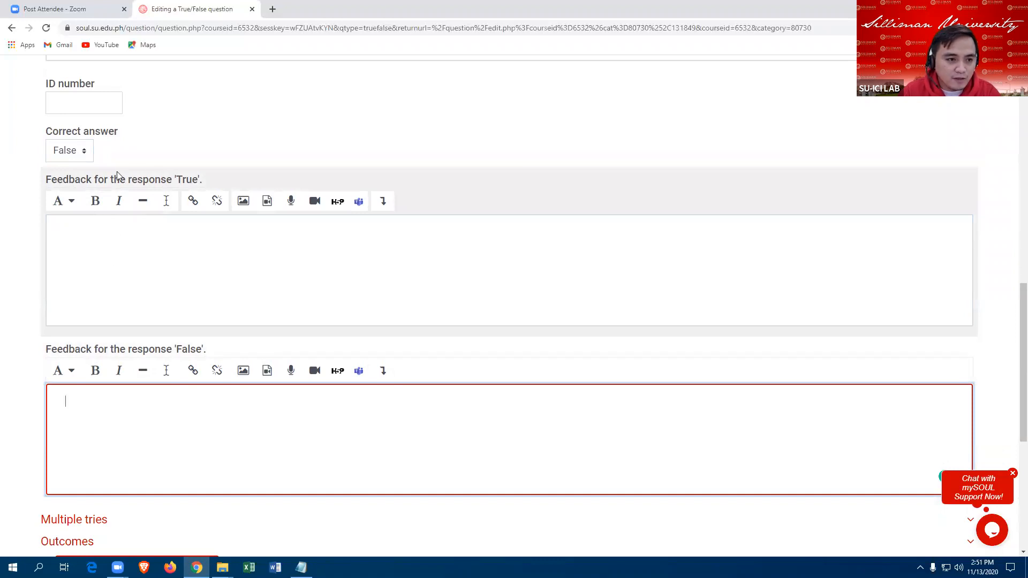
scroll(166, 155, "up", 1)
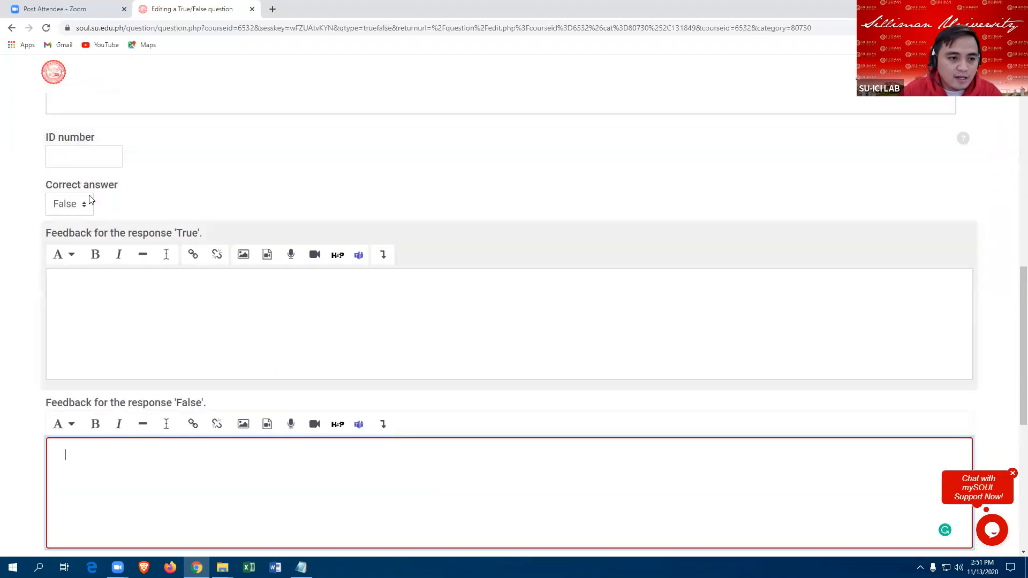
scroll(91, 208, "up", 7)
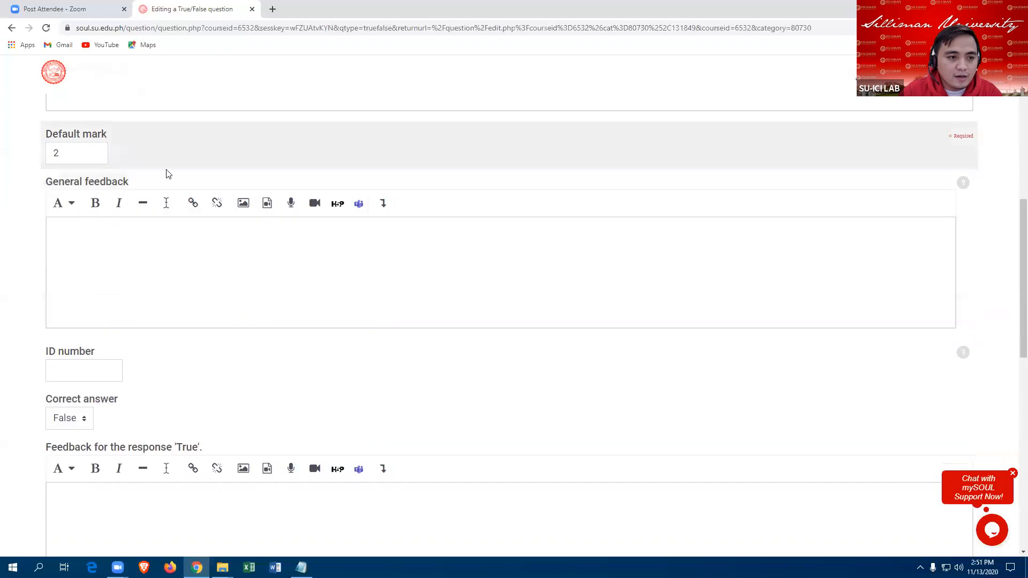
scroll(198, 207, "up", 2)
left_click(147, 244)
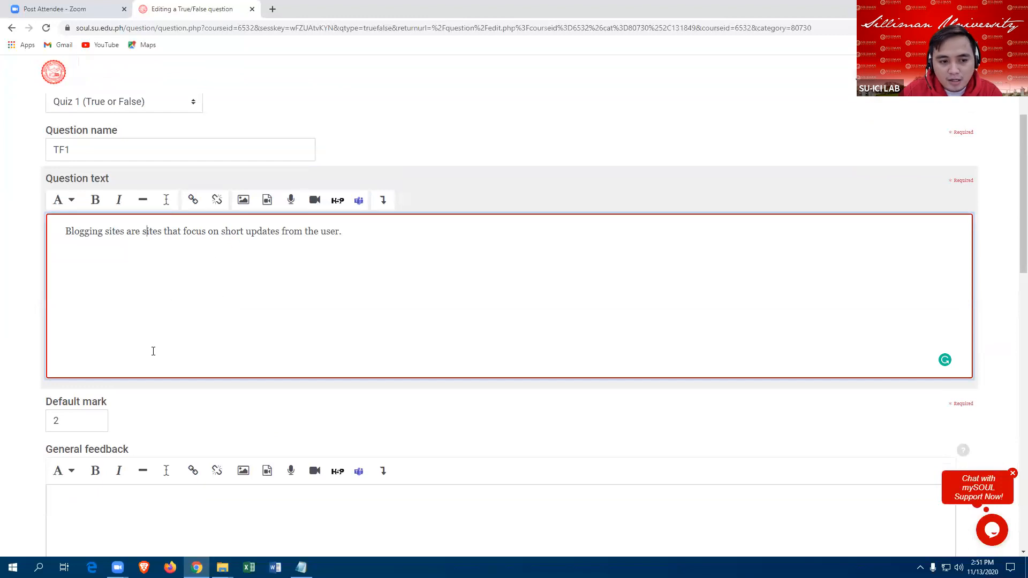
Step: Save the TF1 question and return to the question bank
scroll(153, 351, "down", 15)
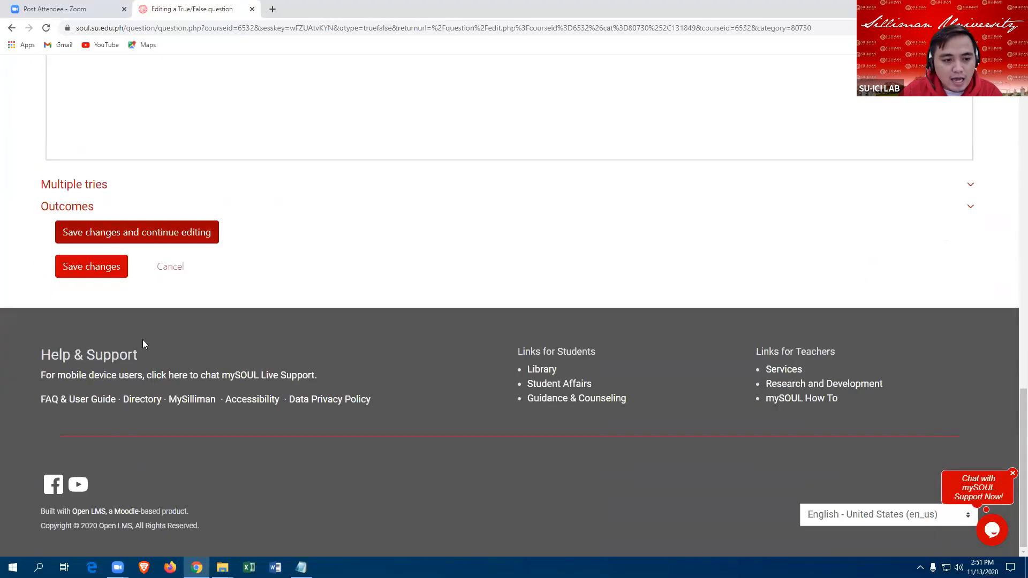
left_click(93, 274)
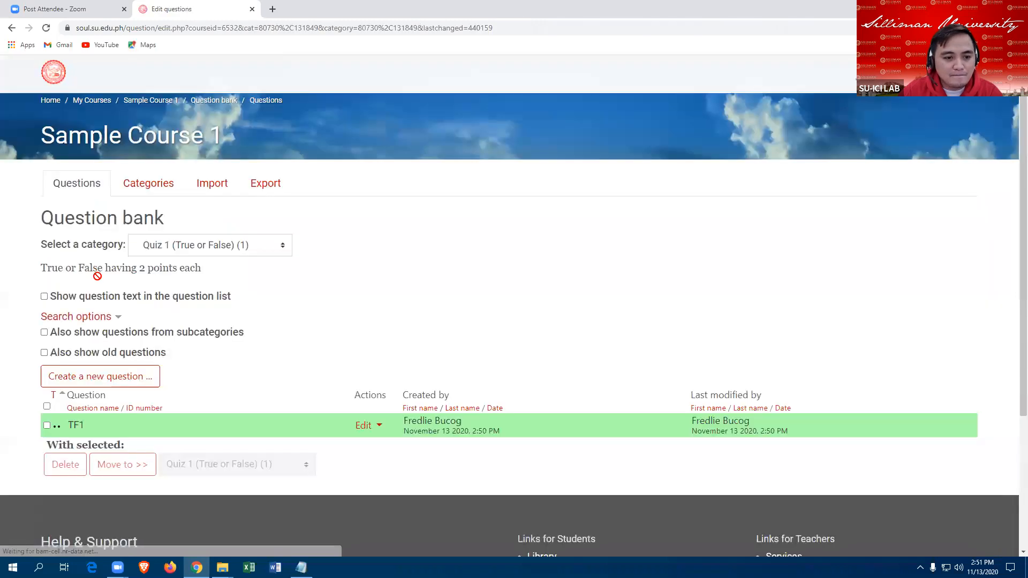
Step: Preview the TF1 question, fill in its correct response, and close the preview
scroll(372, 333, "down", 2)
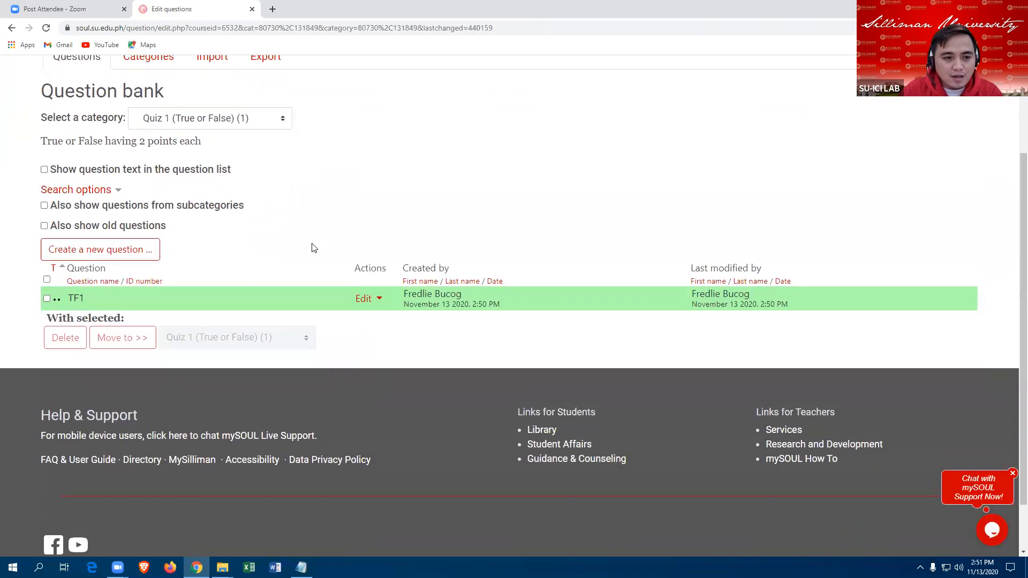
scroll(314, 248, "down", 1)
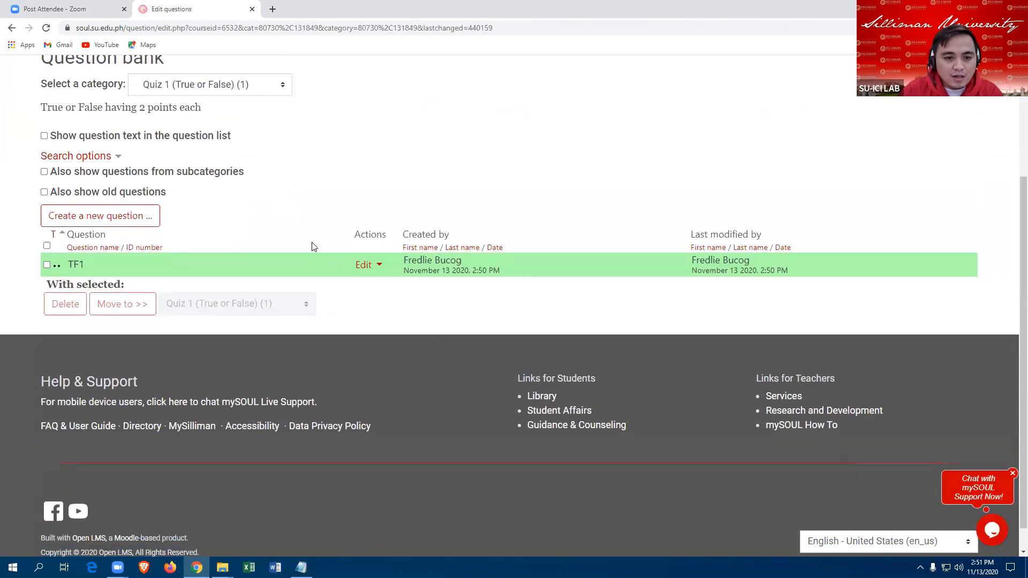
left_click(378, 267)
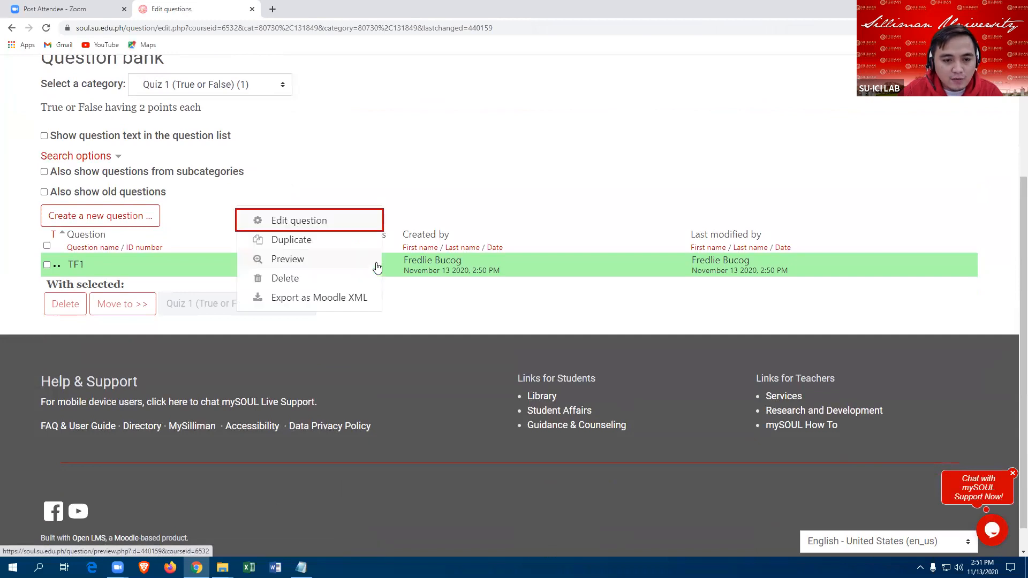
left_click(306, 262)
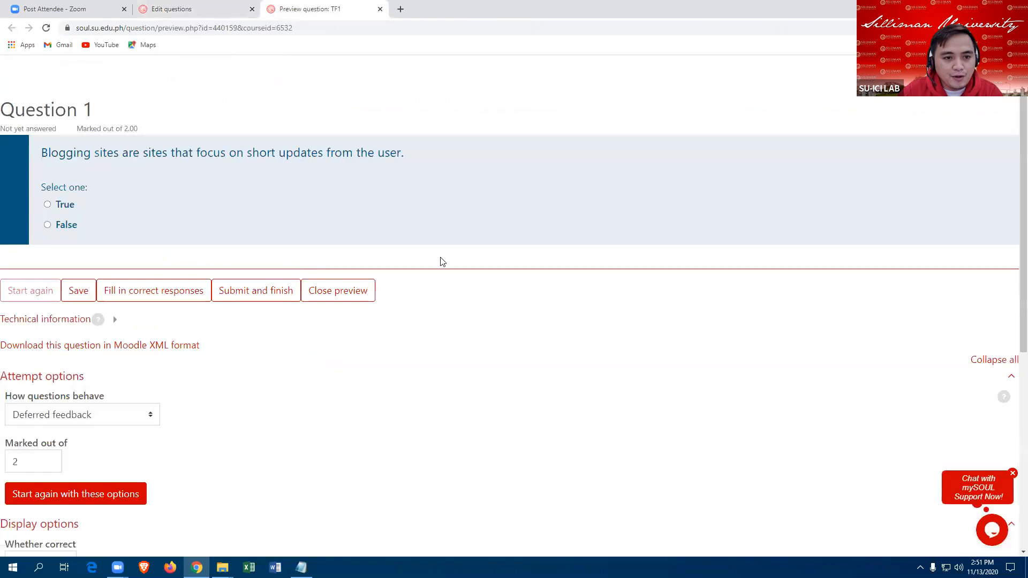
left_click(152, 296)
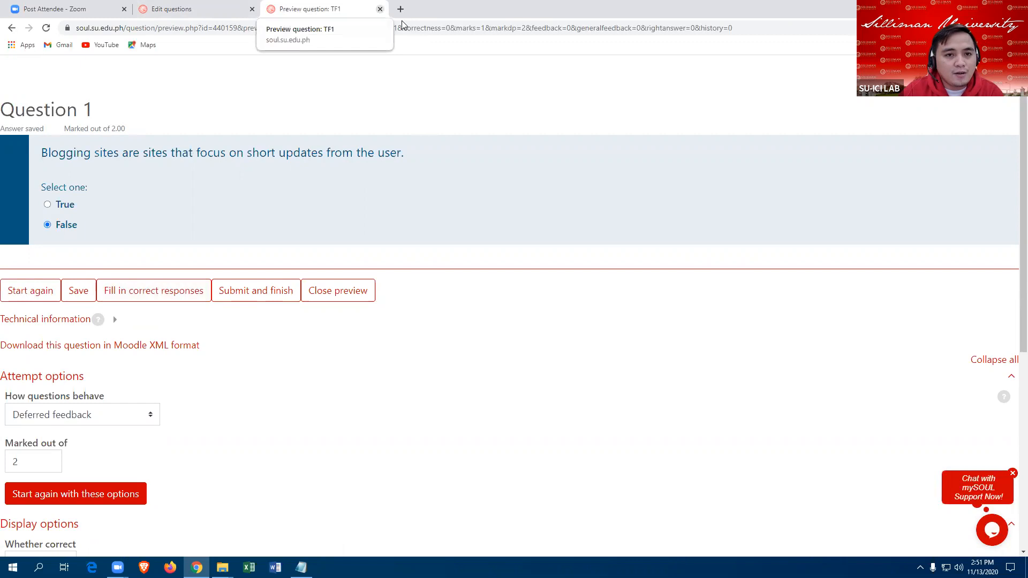
left_click(381, 9)
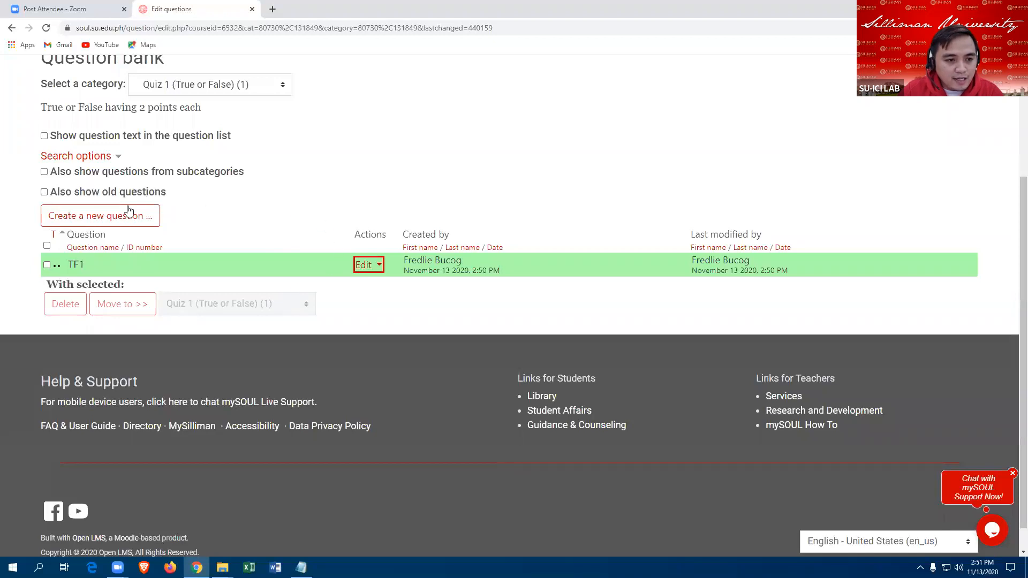
Step: Add a new True/False question to the Quiz 1 (True or False) category and name it TF2
left_click(91, 220)
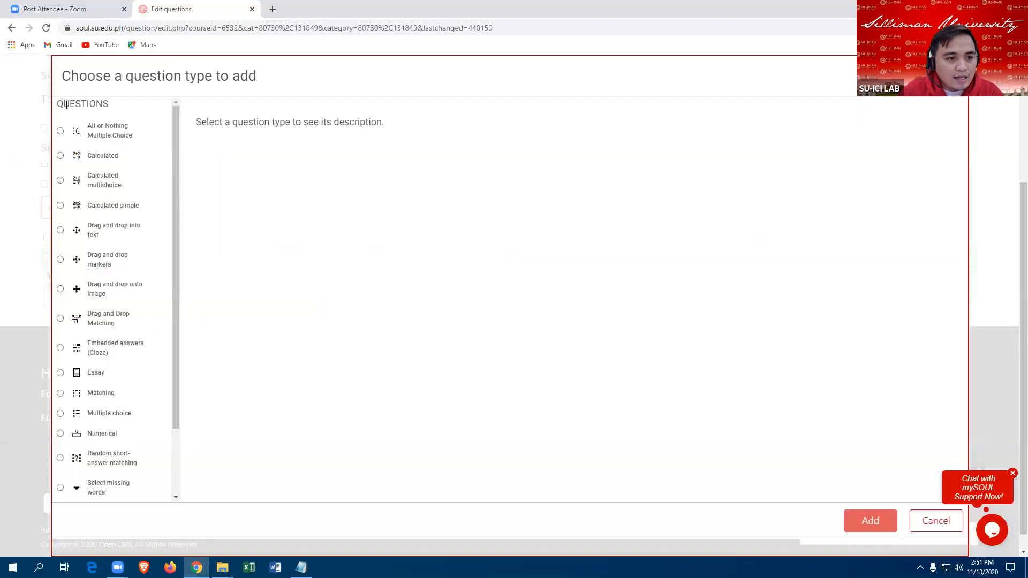
left_click_drag(59, 103, 124, 108)
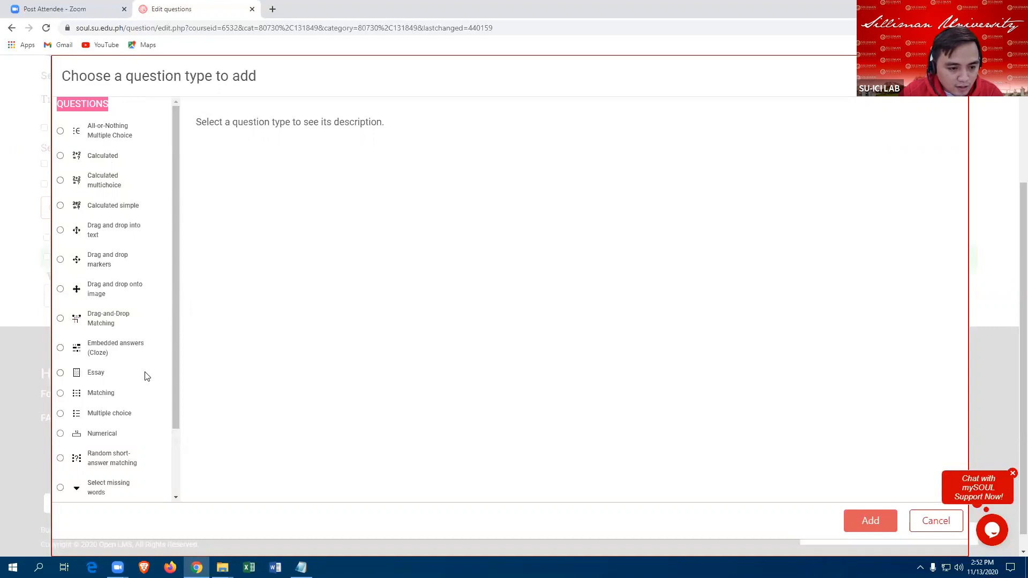
scroll(146, 377, "down", 3)
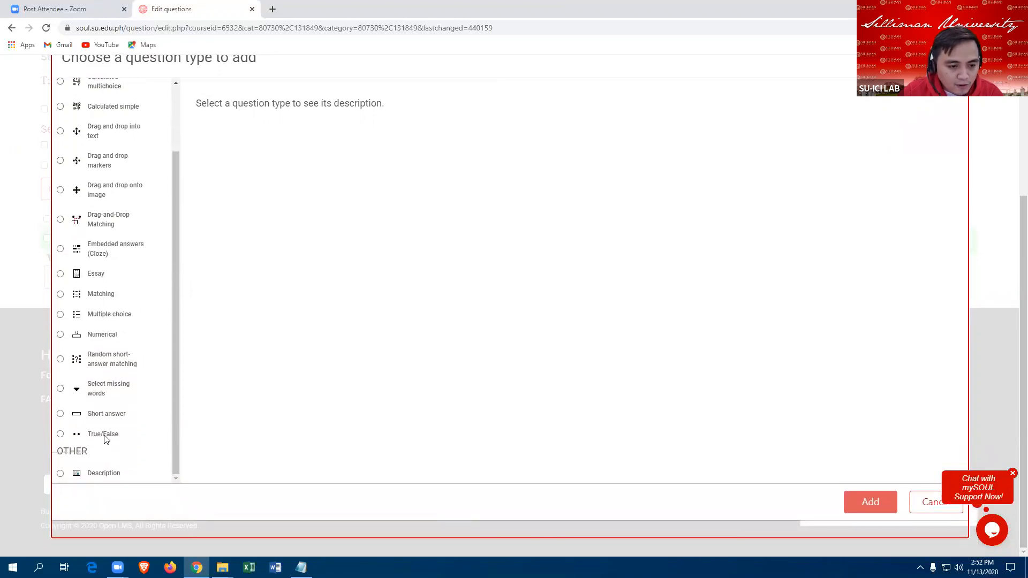
left_click(105, 435)
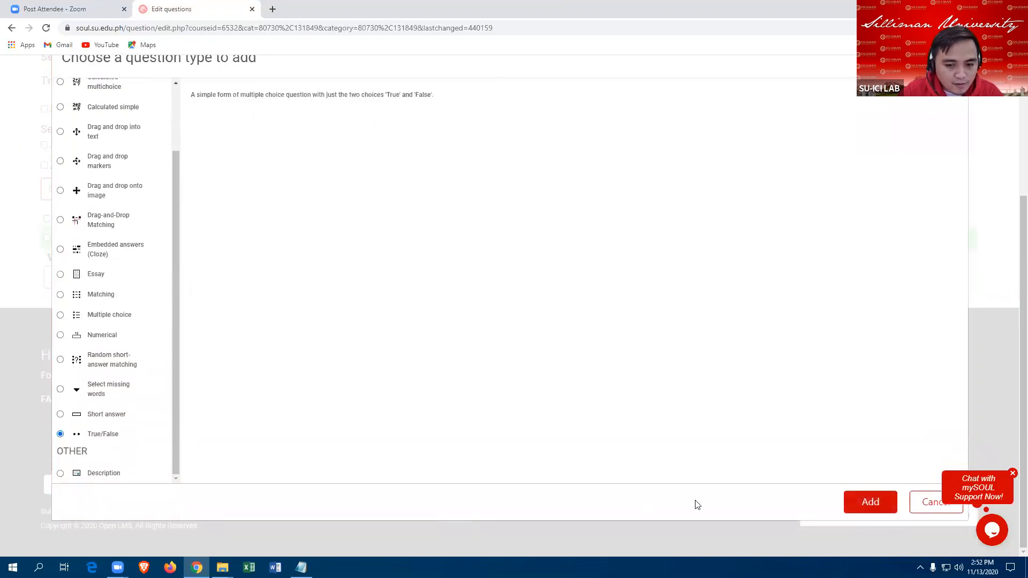
left_click(869, 503)
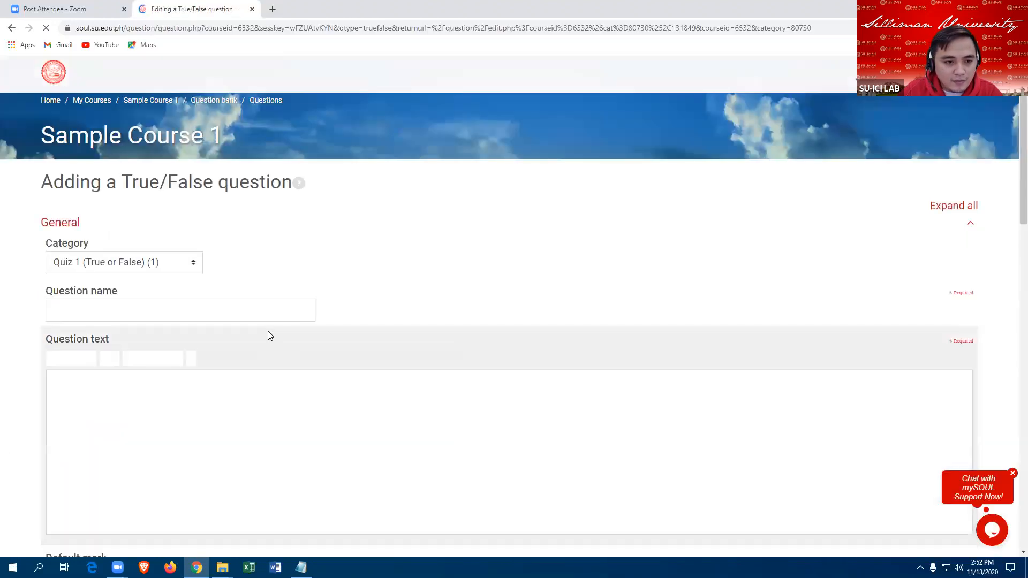
scroll(268, 332, "down", 2)
left_click(74, 200)
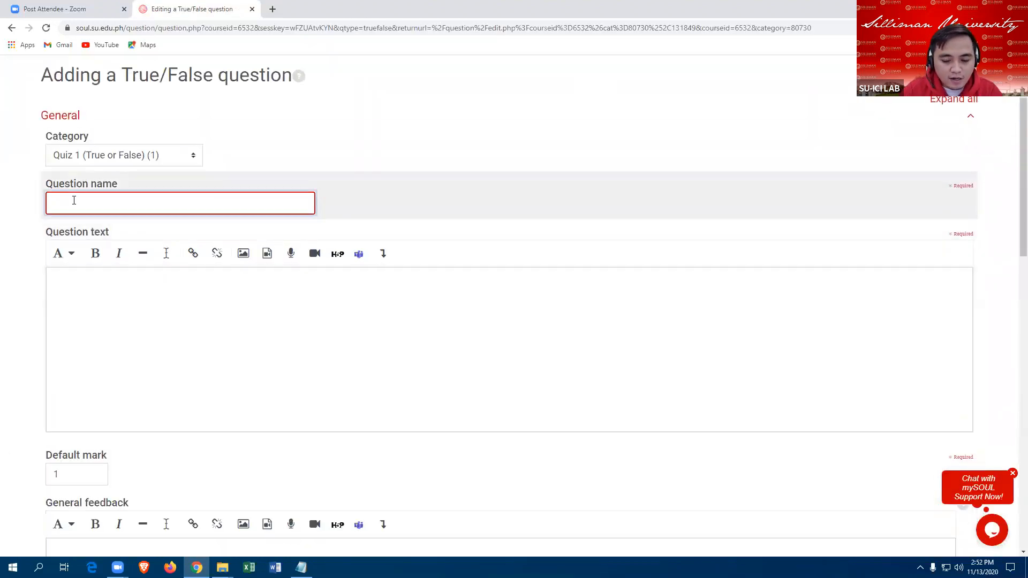
type("TF2")
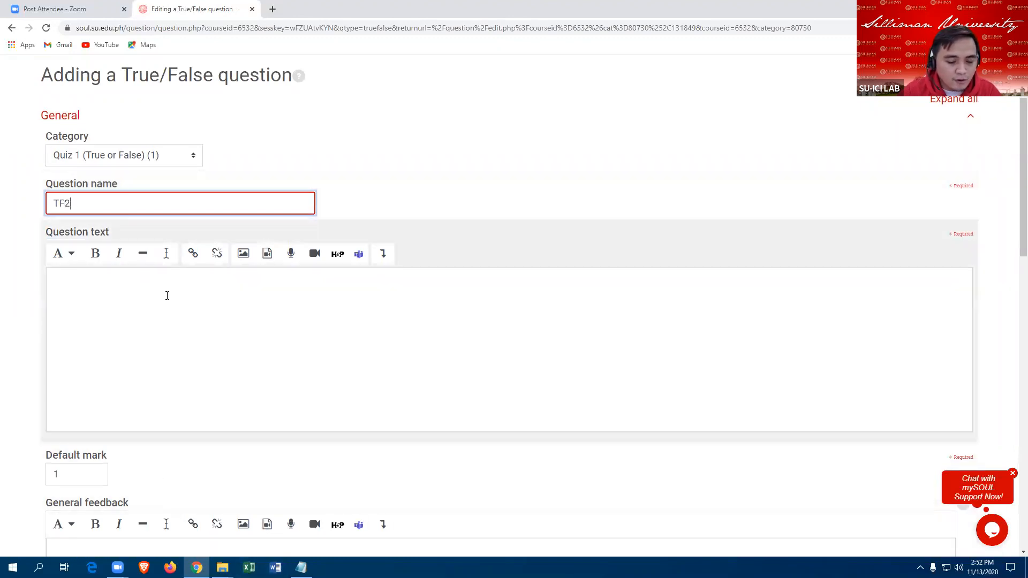
Step: Copy the phishing scam statement from the Question Bank file in Notepad and paste it as TF2's question text in the browser
left_click(301, 568)
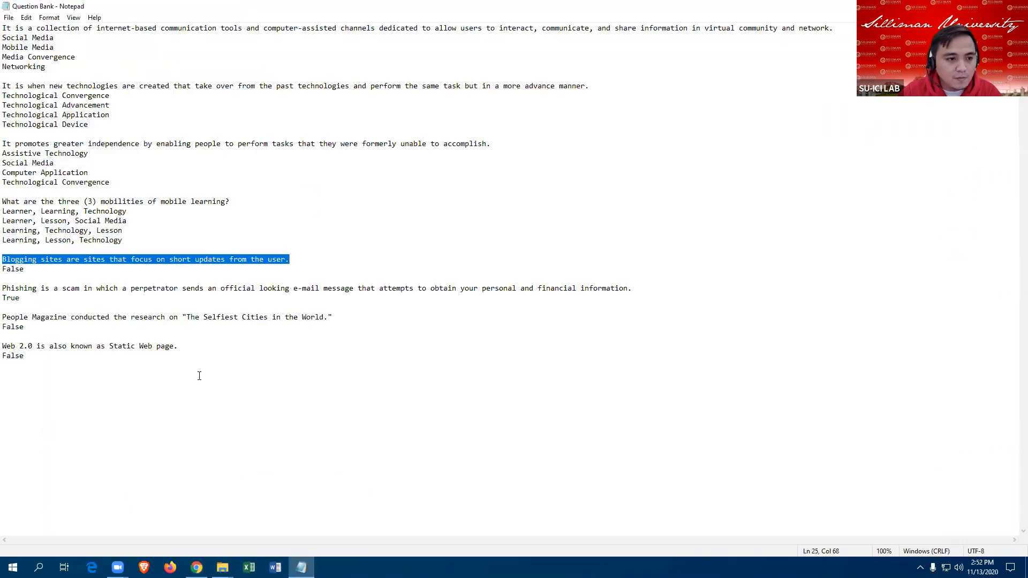
left_click_drag(4, 287, 668, 286)
key("ctrl+c")
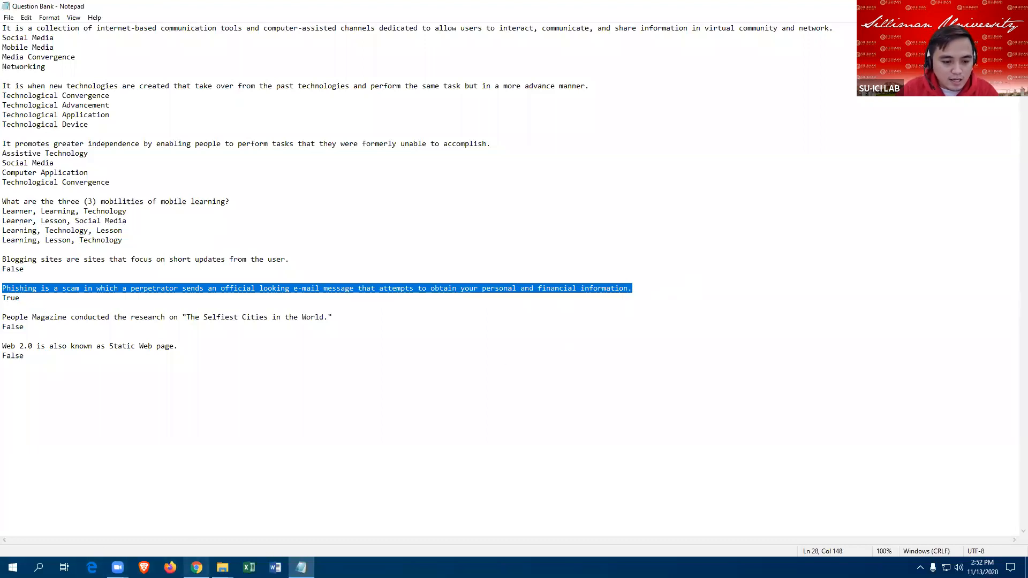
left_click(196, 567)
left_click(75, 279)
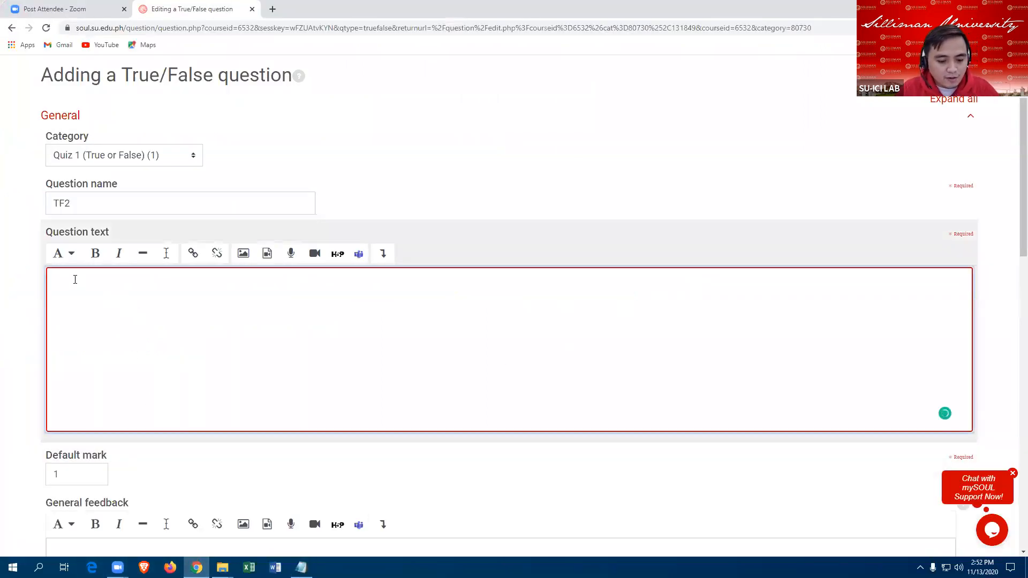
key("ctrl+v")
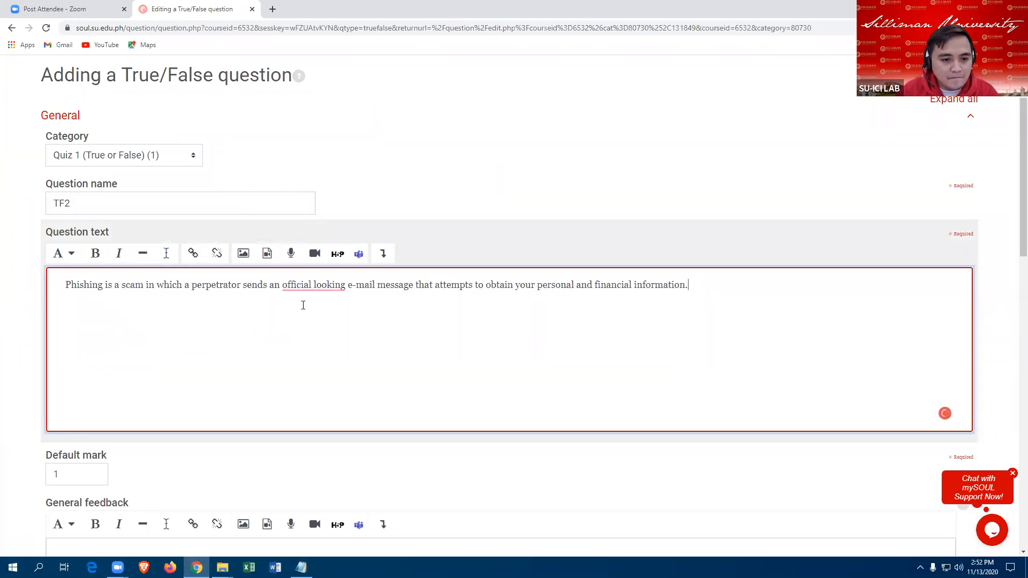
Step: Set the TF2 question's default mark to 2 and its correct answer to True
scroll(123, 366, "down", 2)
left_click(70, 367)
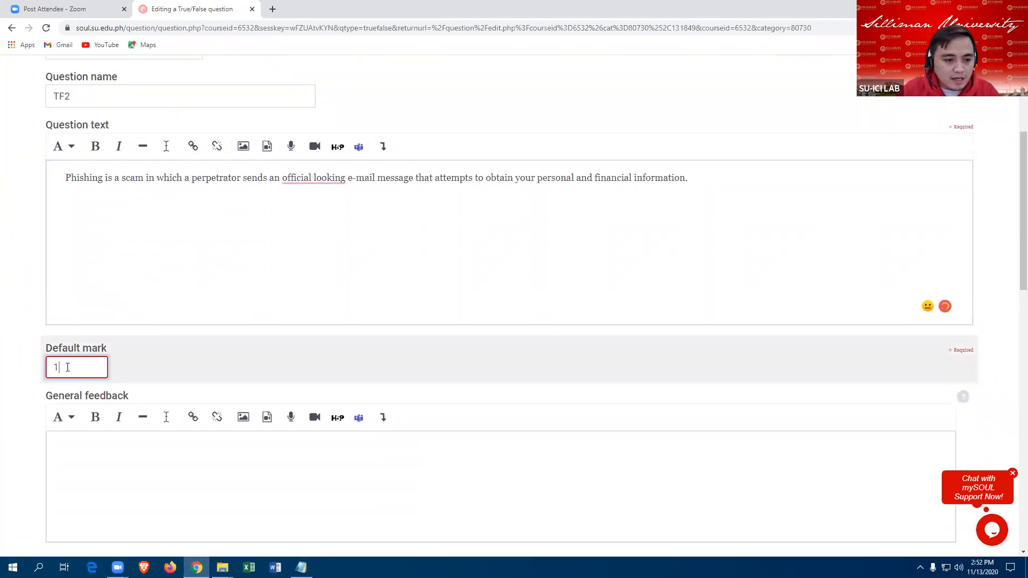
key("BackSpace")
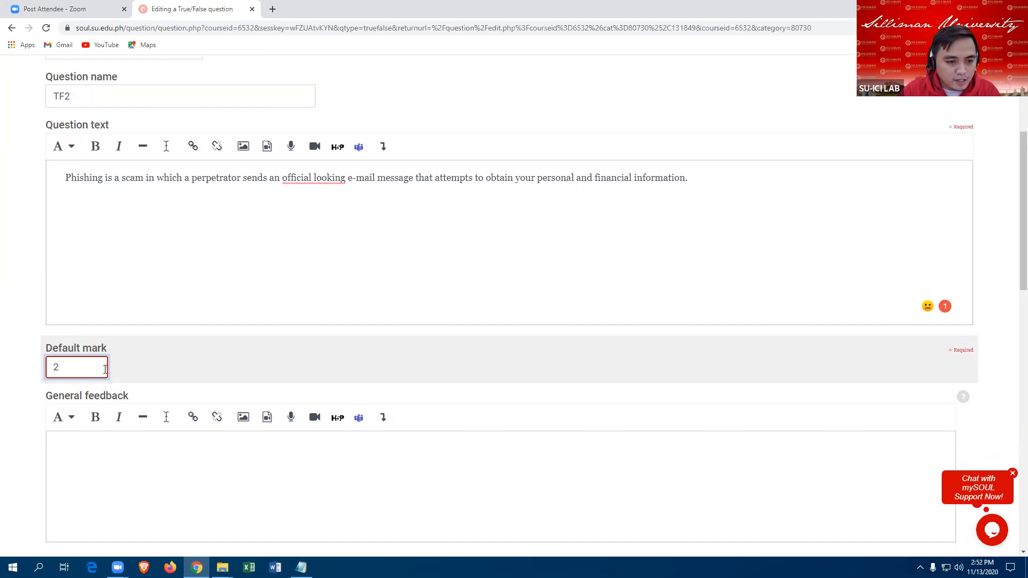
scroll(105, 369, "down", 6)
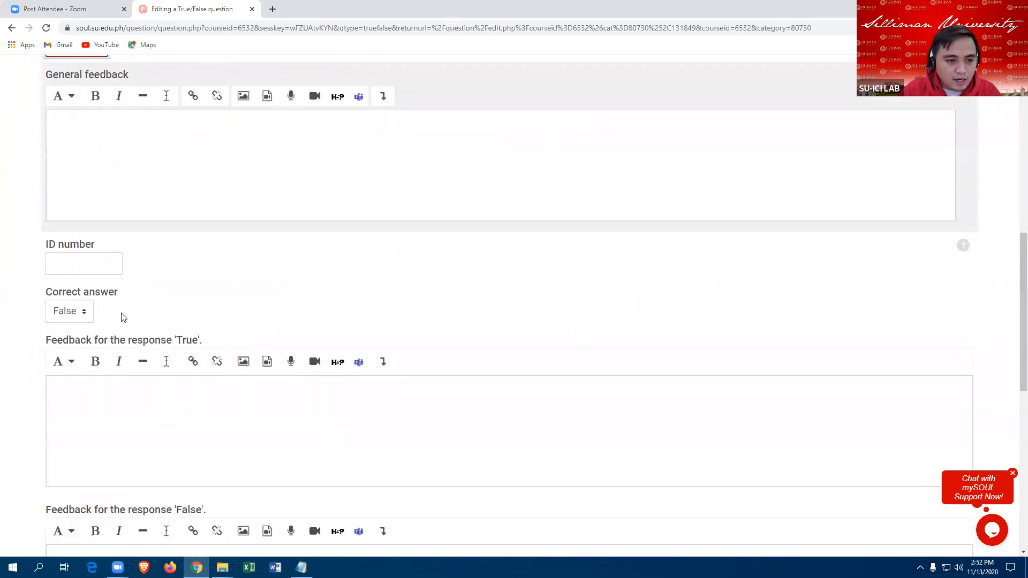
scroll(123, 317, "down", 1)
left_click(83, 257)
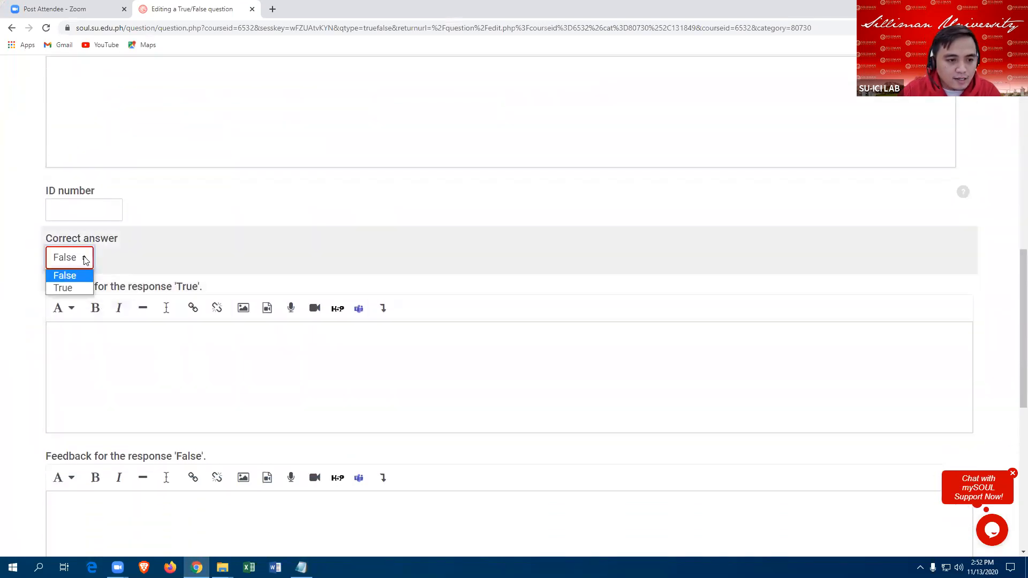
left_click(63, 289)
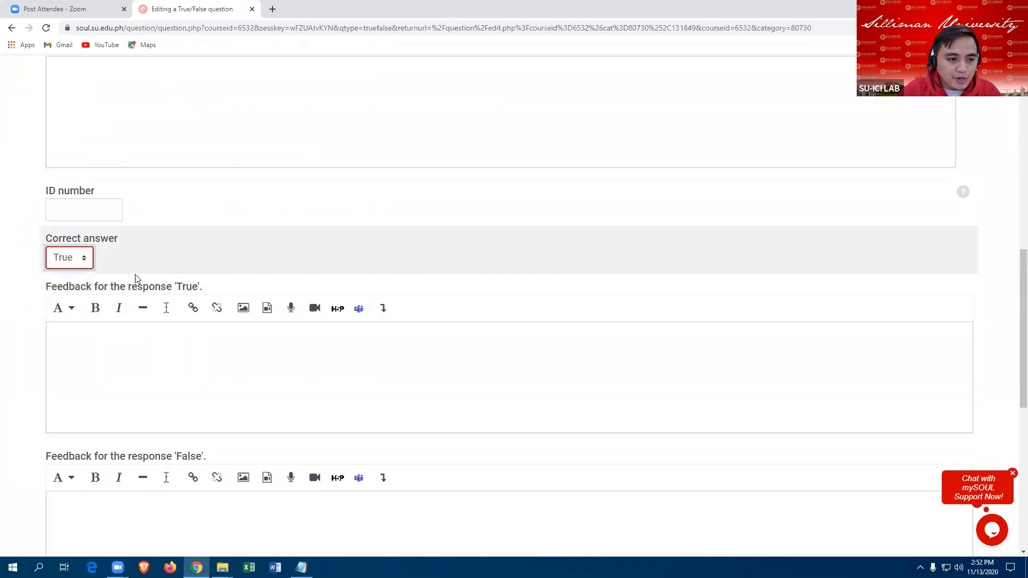
Step: Save the TF2 question and return to the question bank
scroll(134, 292, "down", 6)
scroll(126, 307, "down", 1)
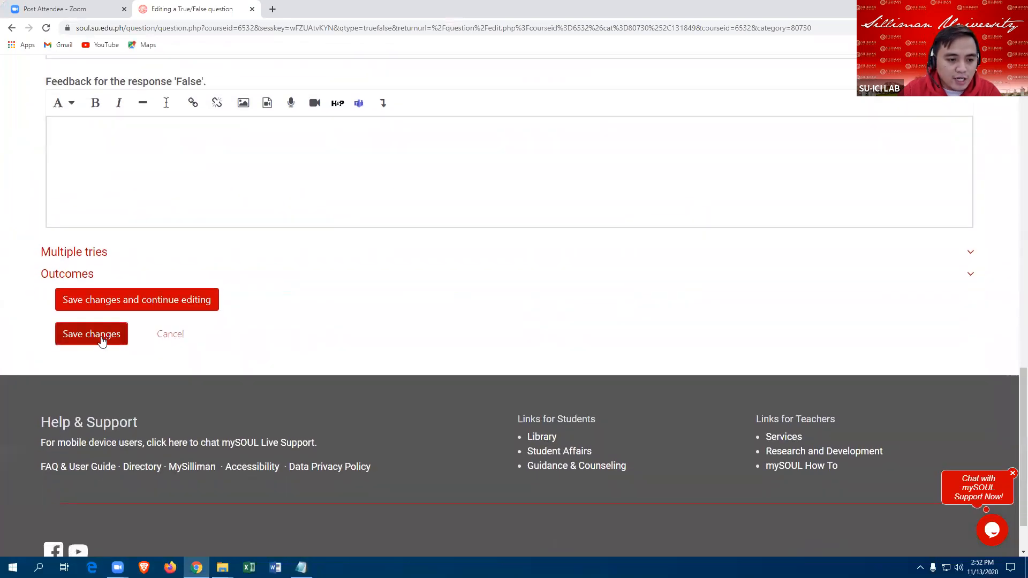
left_click(101, 339)
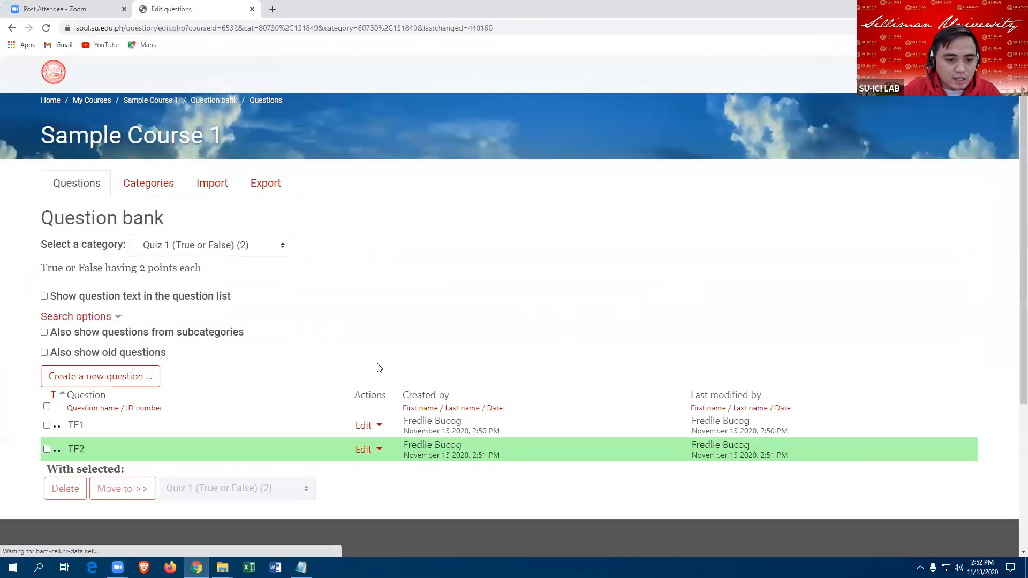
Step: Add another True/False question to the Quiz 1 (True or False) category and name it TF3
scroll(101, 342, "down", 2)
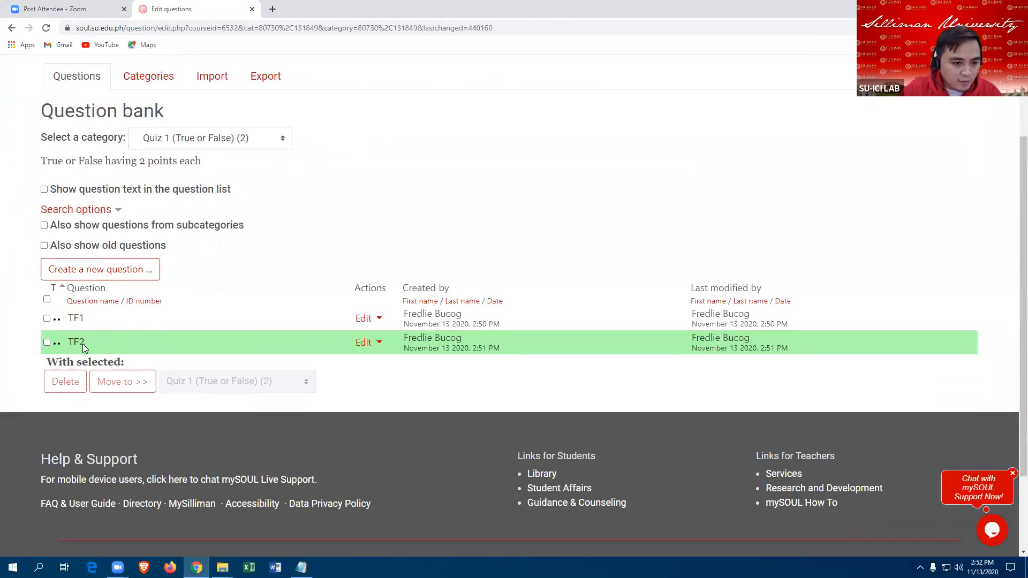
left_click(120, 270)
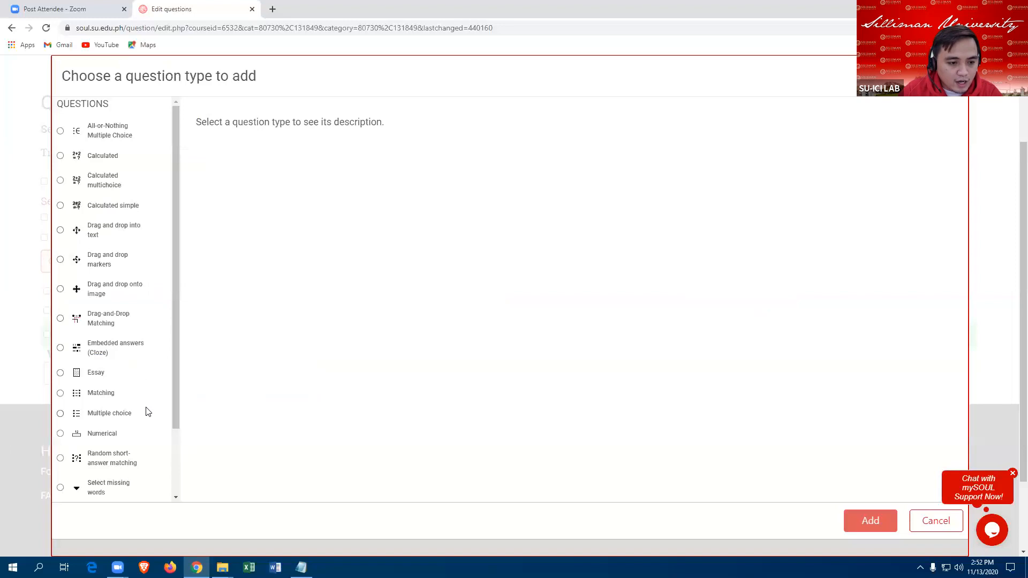
scroll(155, 376, "down", 3)
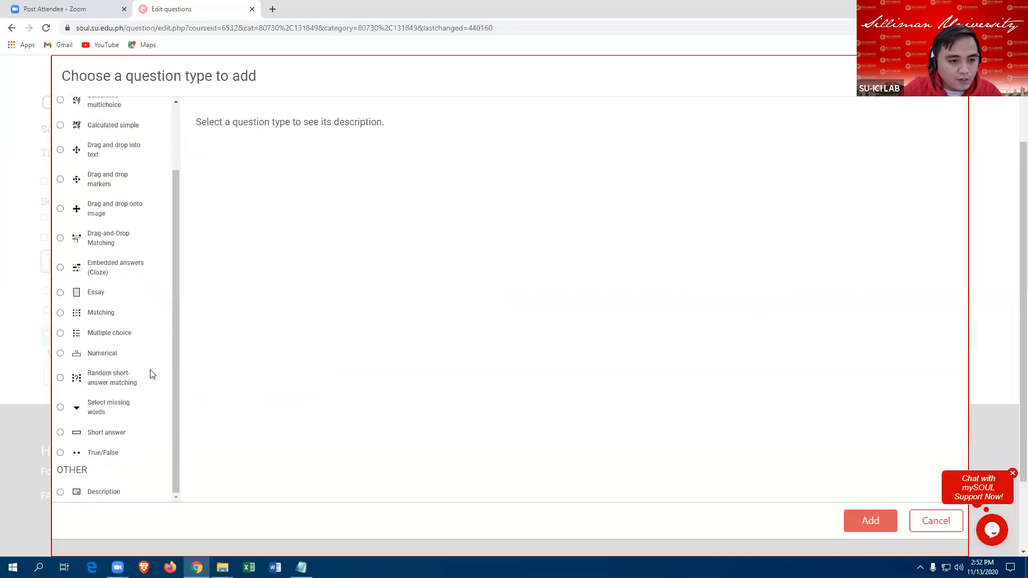
scroll(150, 376, "down", 1)
left_click(108, 403)
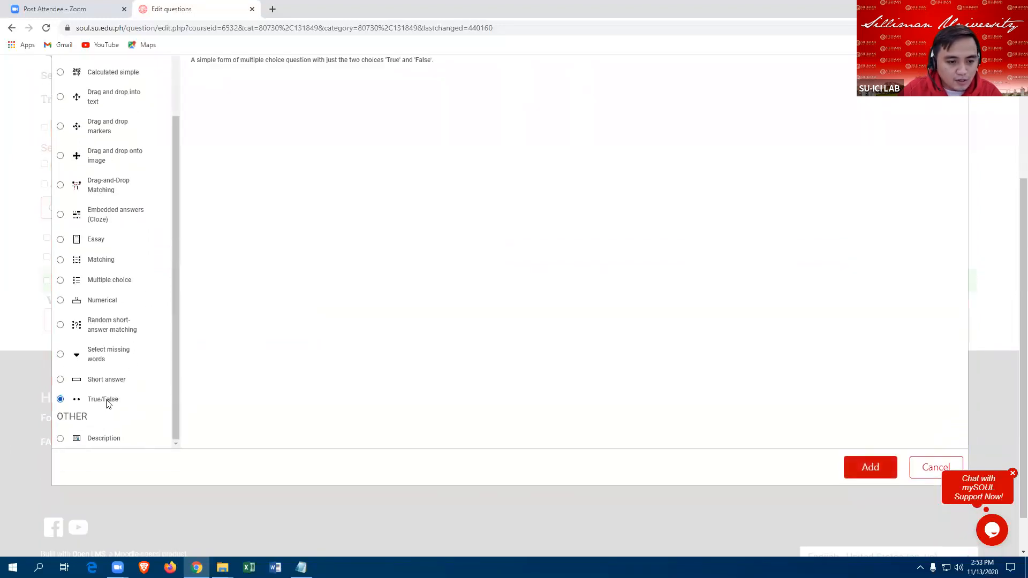
left_click(863, 469)
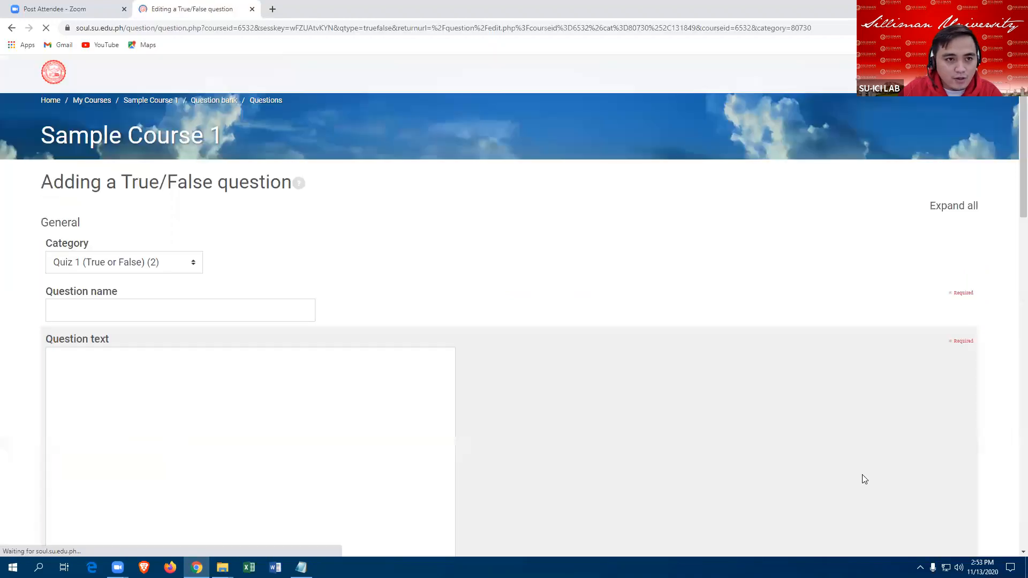
left_click(88, 315)
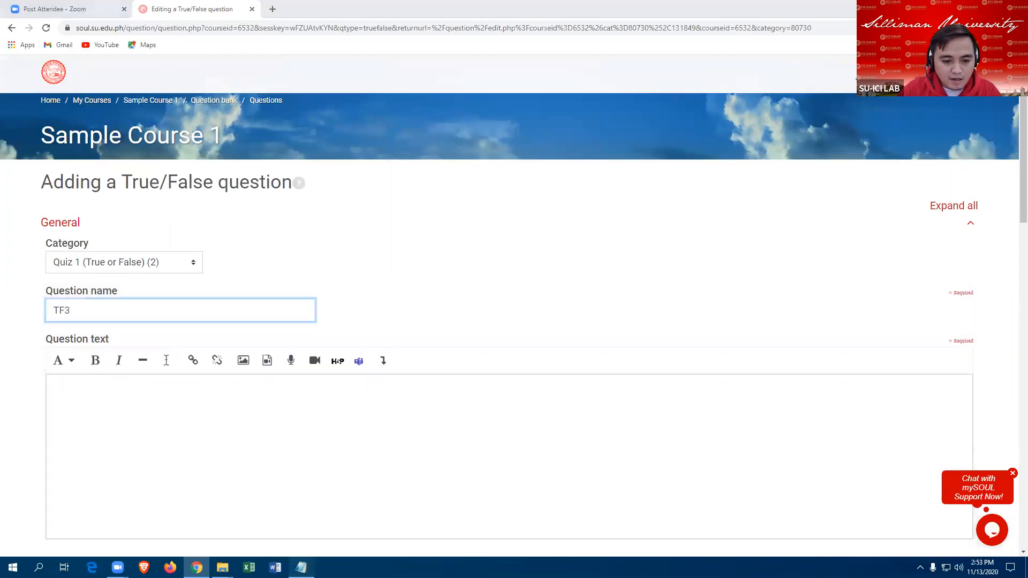
Step: Copy the People Magazine statement from the Question Bank file in Notepad into TF3's question text and set the default mark to 2
left_click(301, 567)
left_click_drag(5, 318, 351, 321)
key("ctrl+c")
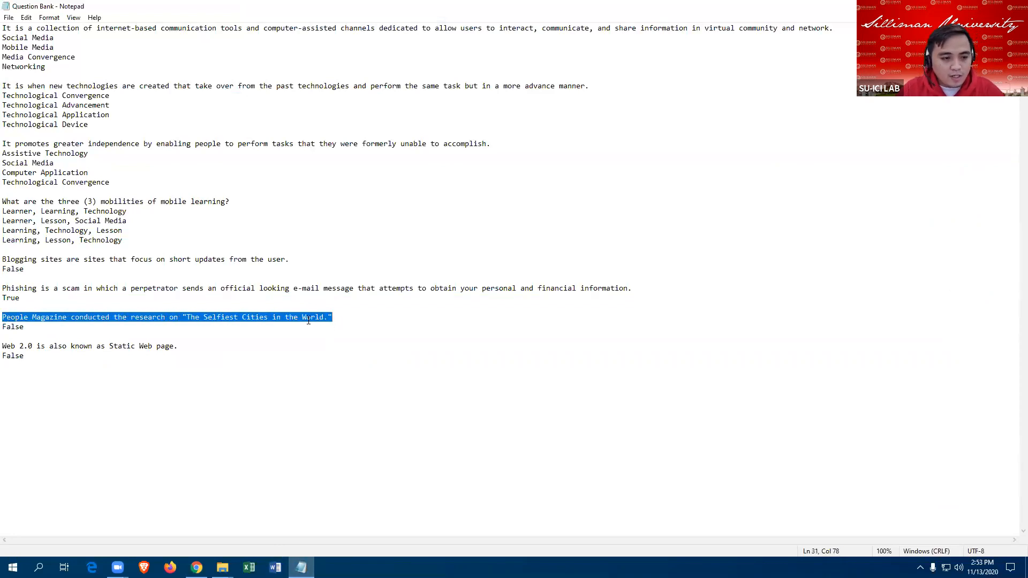
left_click(196, 567)
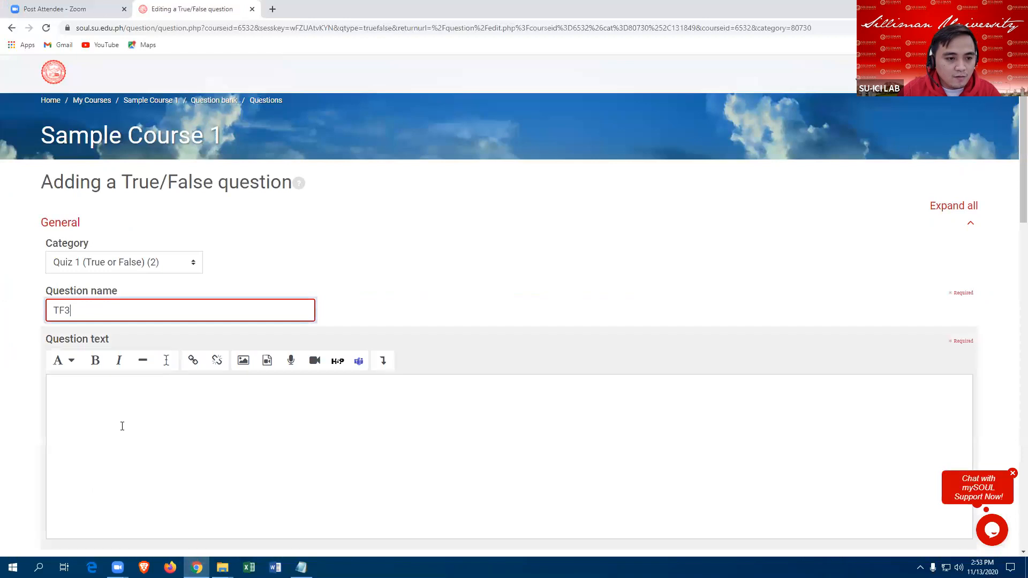
left_click(81, 389)
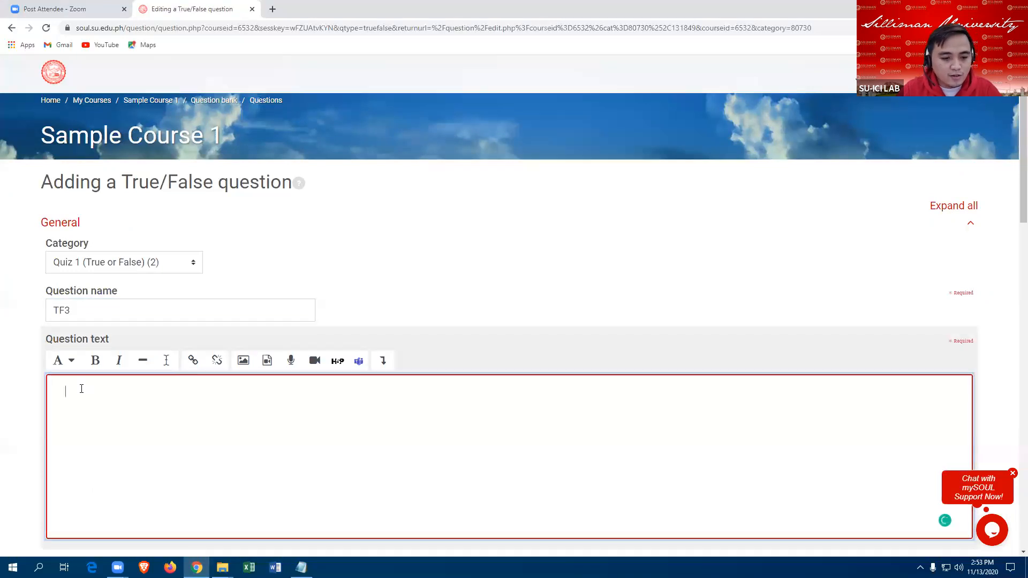
key("ctrl+v")
scroll(253, 399, "down", 5)
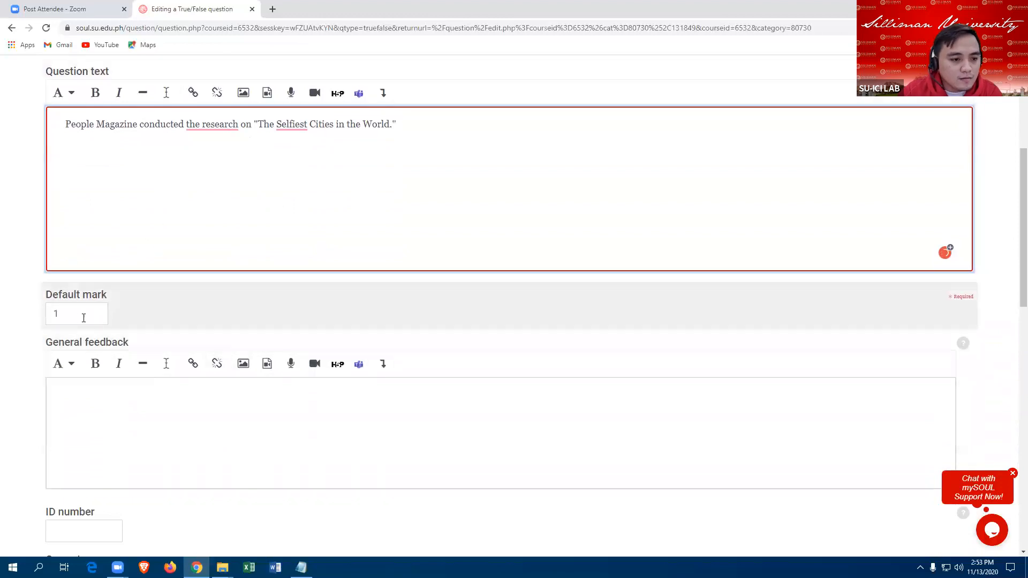
left_click(75, 316)
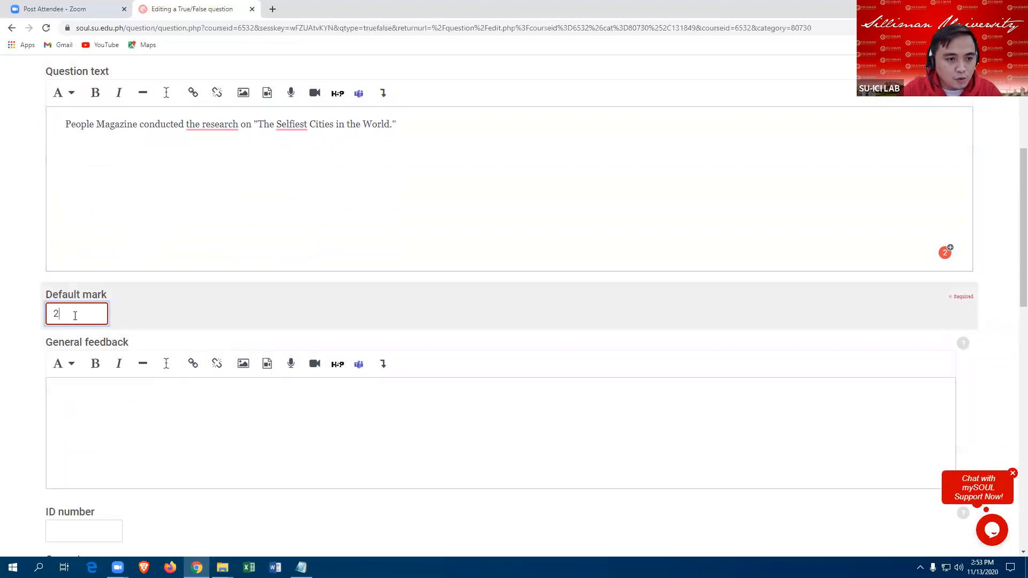
Step: Check the People Magazine statement's answer in the Question Bank file in Notepad and save TF3 with False as the correct answer
scroll(172, 386, "down", 2)
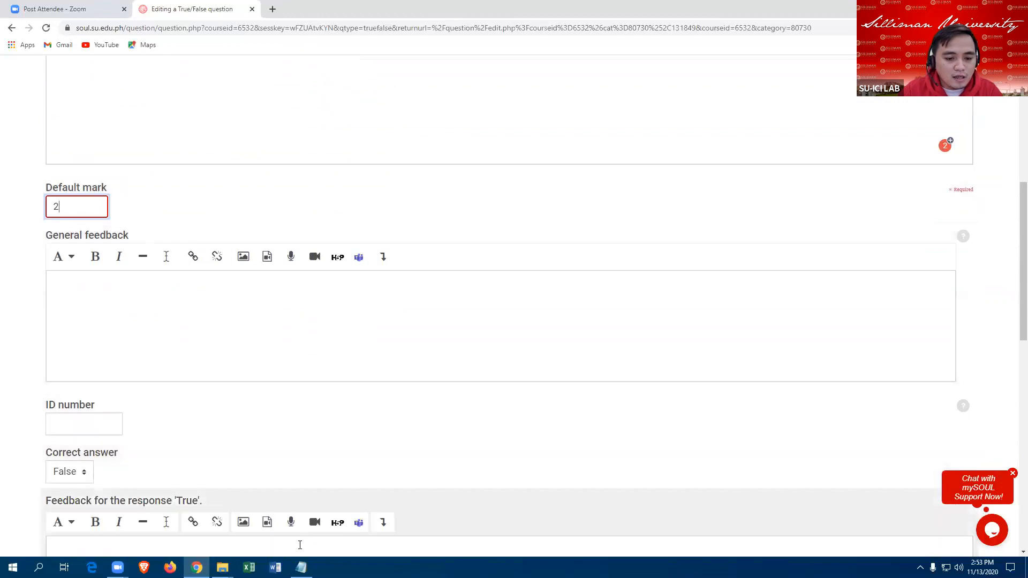
left_click(301, 567)
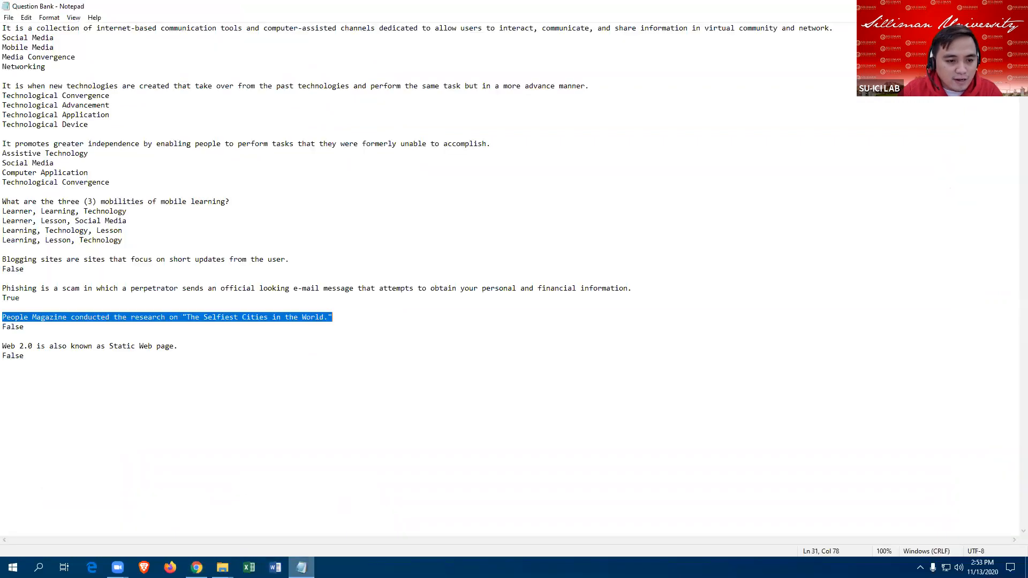
left_click_drag(29, 330, 11, 331)
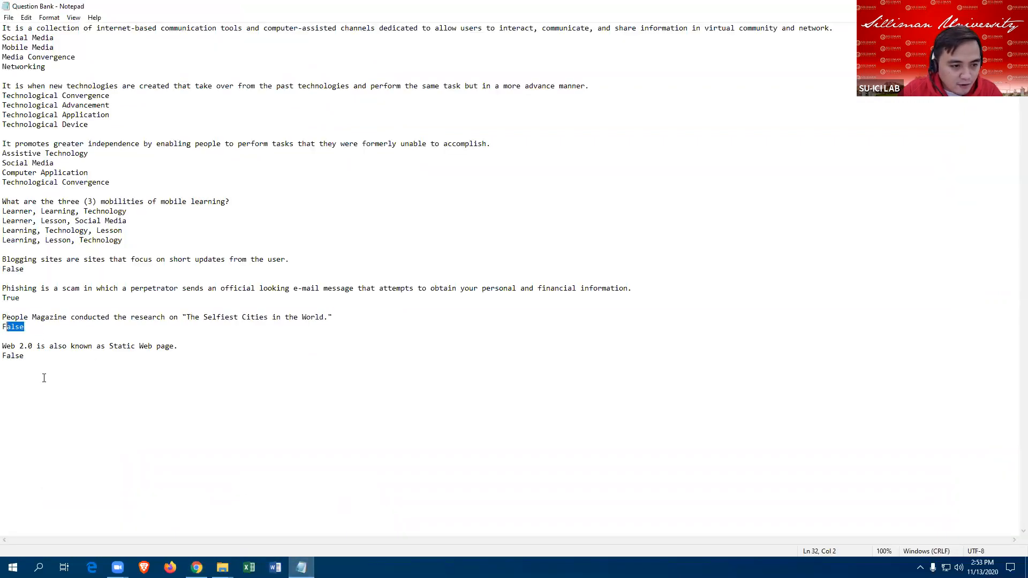
left_click(196, 567)
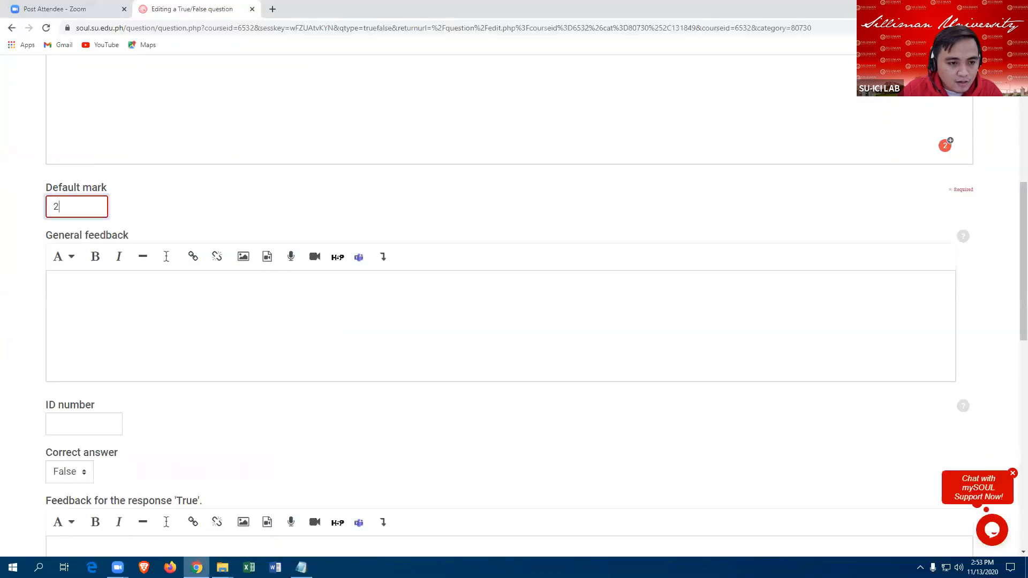
scroll(137, 422, "down", 2)
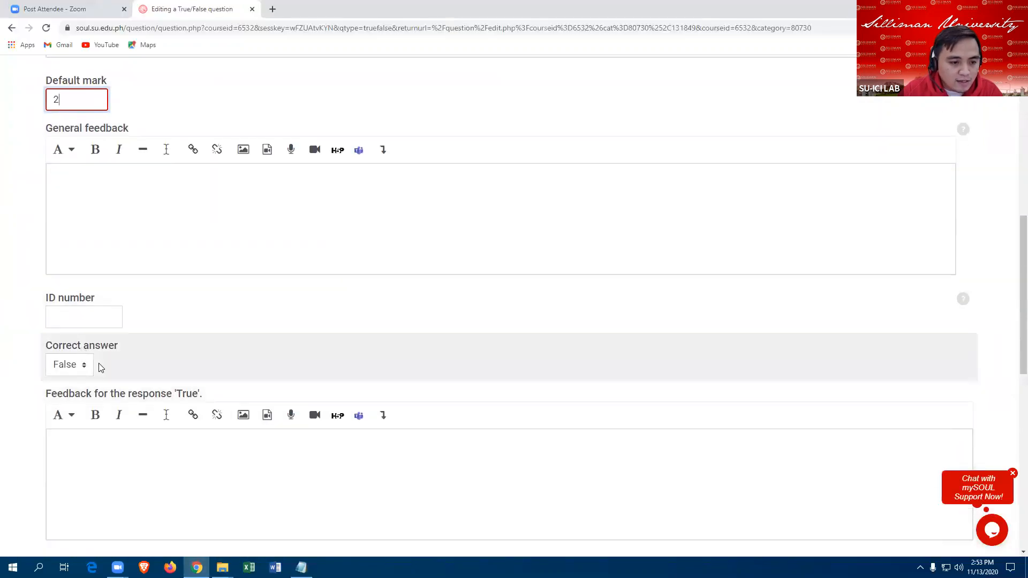
scroll(100, 368, "down", 1)
scroll(97, 316, "down", 3)
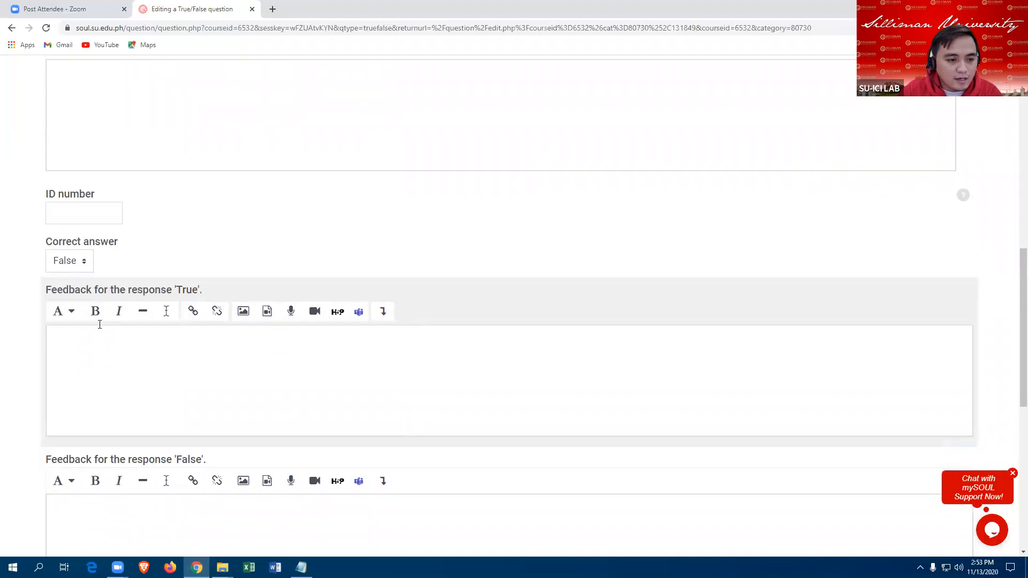
scroll(90, 161, "down", 3)
scroll(112, 380, "down", 1)
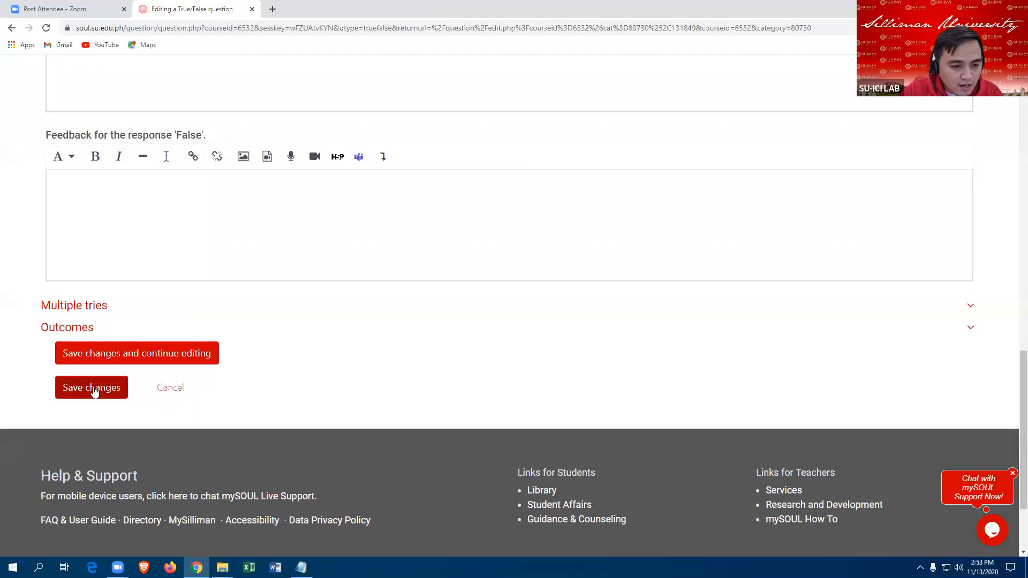
left_click(94, 391)
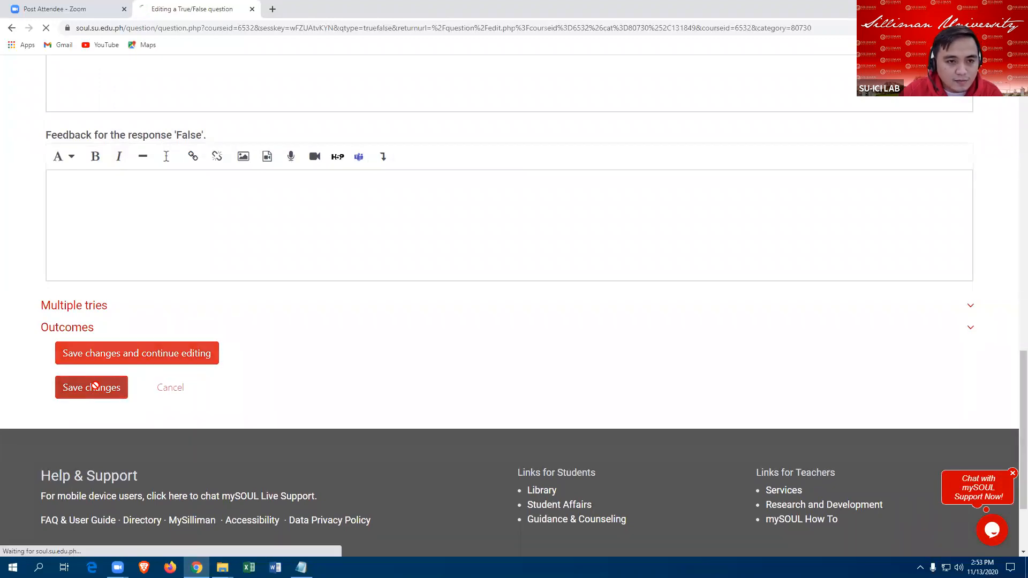
Step: Add another True/False question to the Quiz 1 (True or False) category and name it TF4
scroll(339, 314, "down", 2)
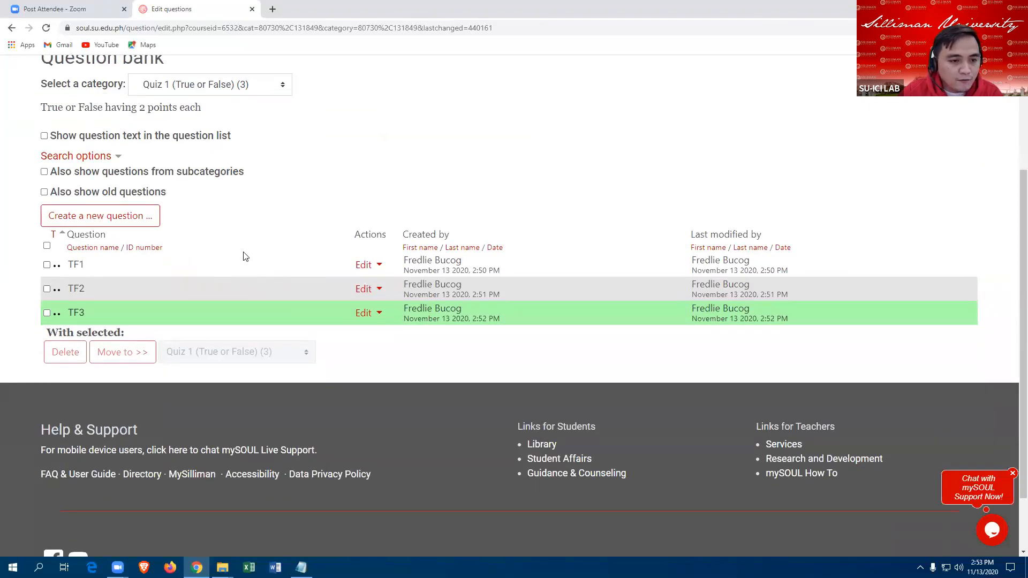
scroll(278, 252, "up", 1)
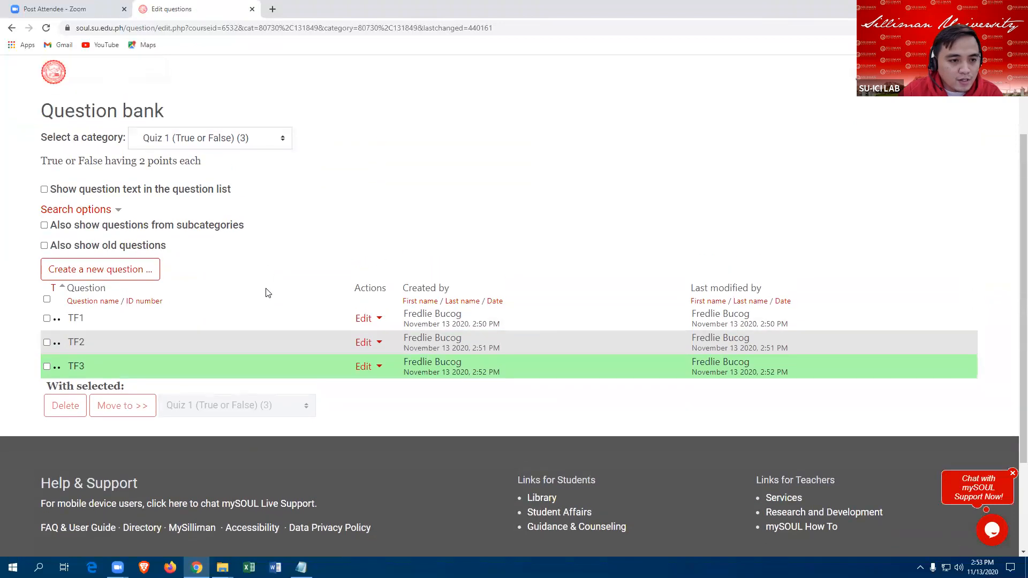
left_click(135, 271)
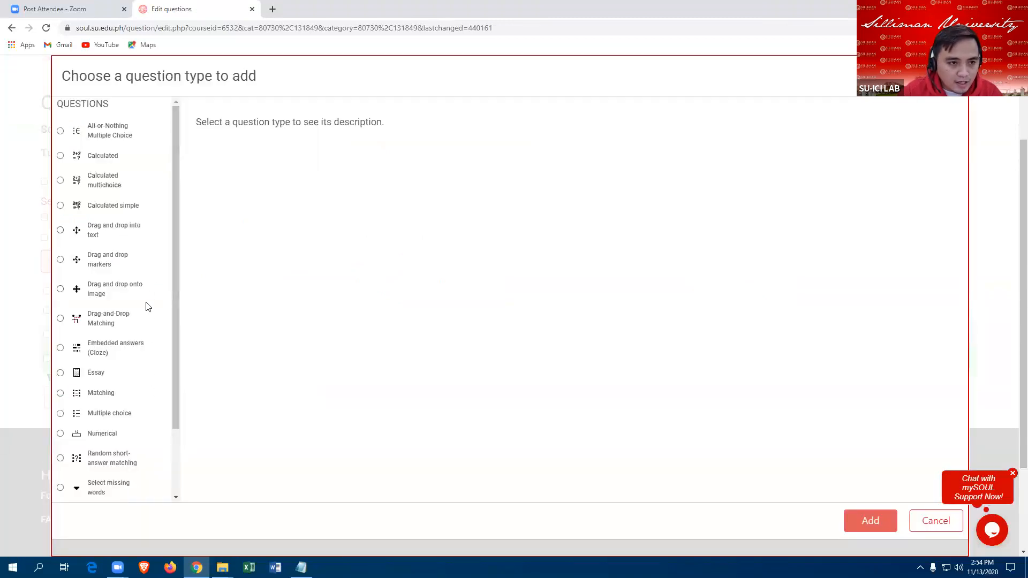
left_click_drag(61, 103, 113, 110)
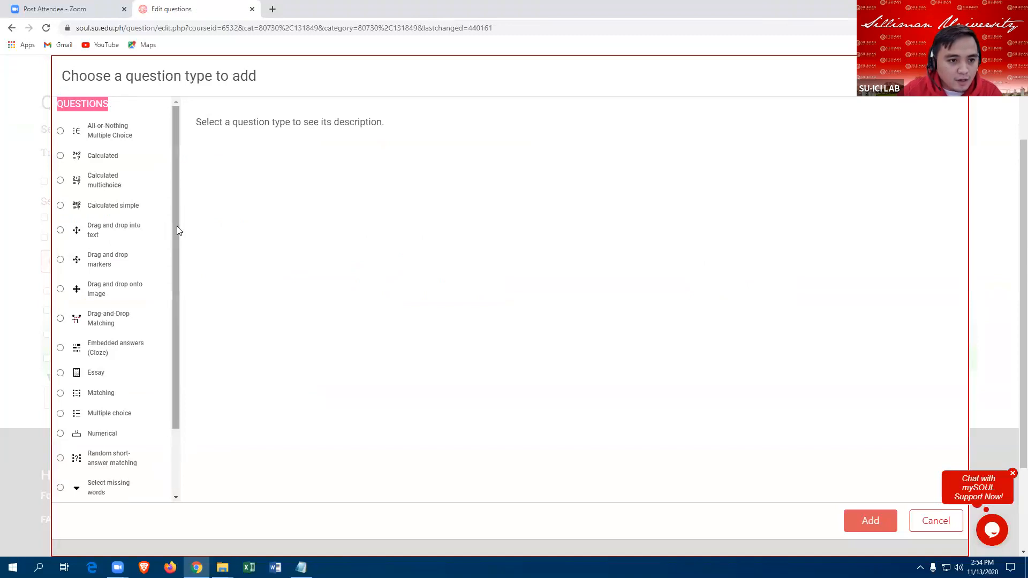
left_click_drag(176, 221, 171, 355)
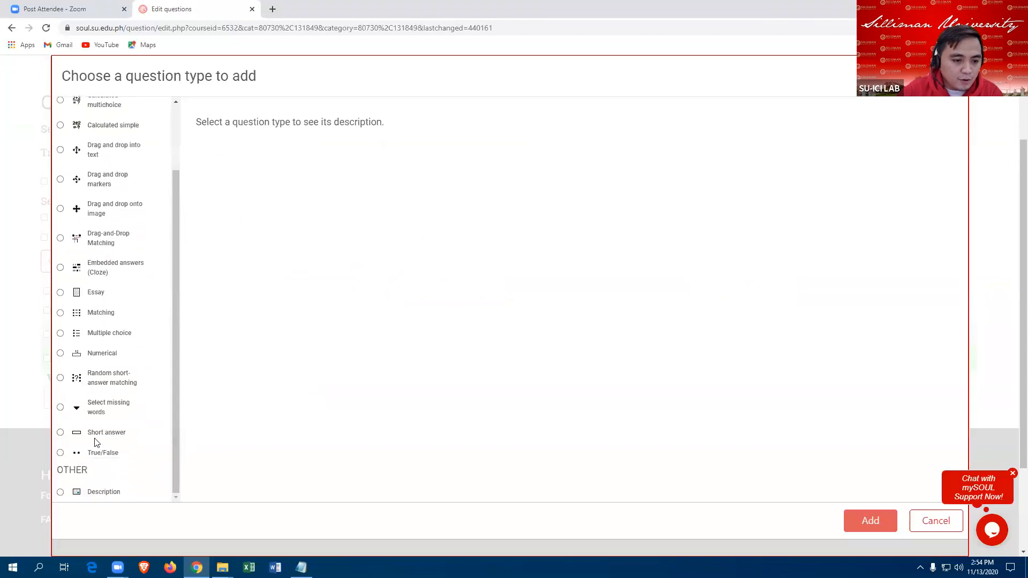
left_click(61, 454)
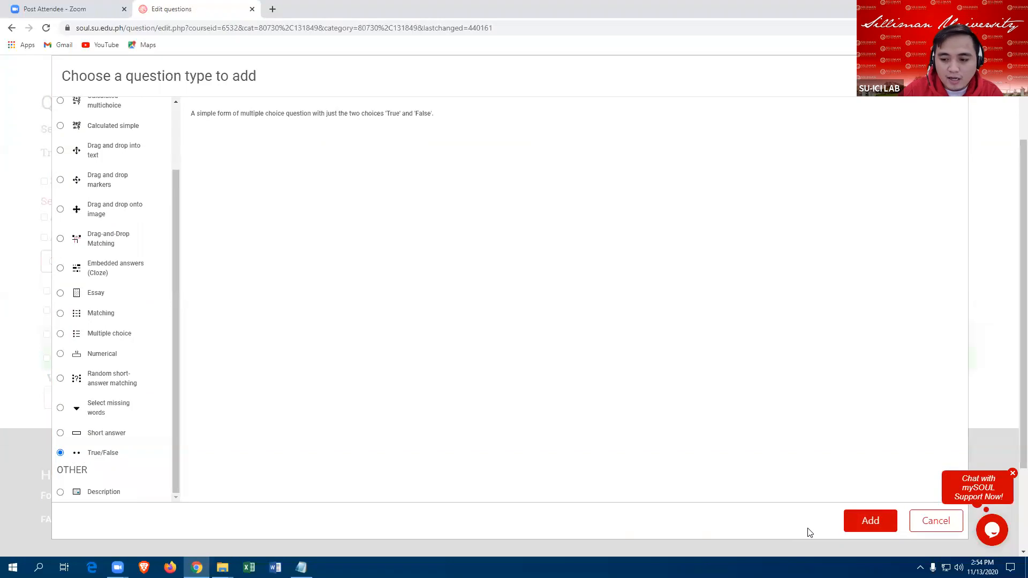
left_click(869, 522)
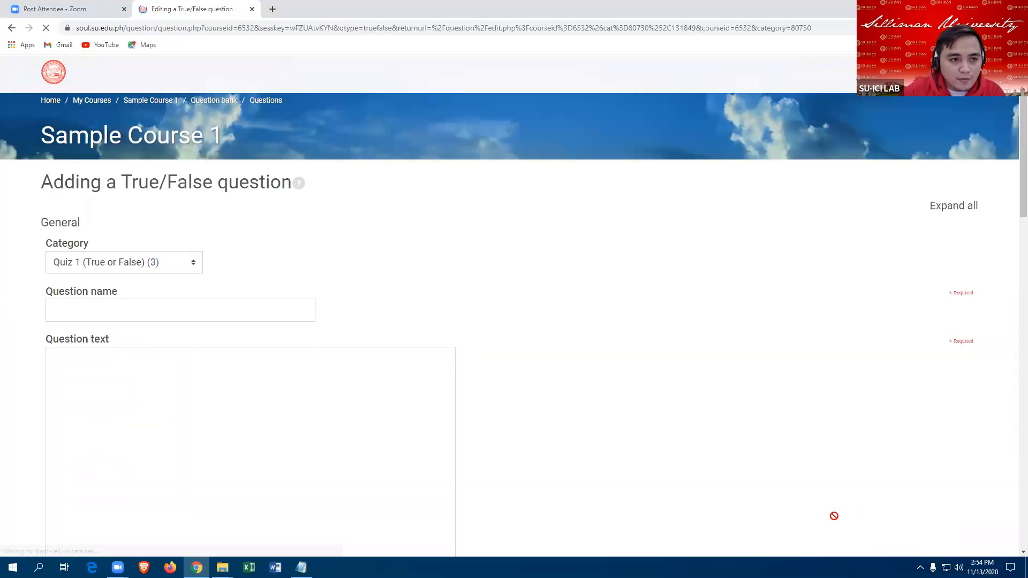
left_click(70, 310)
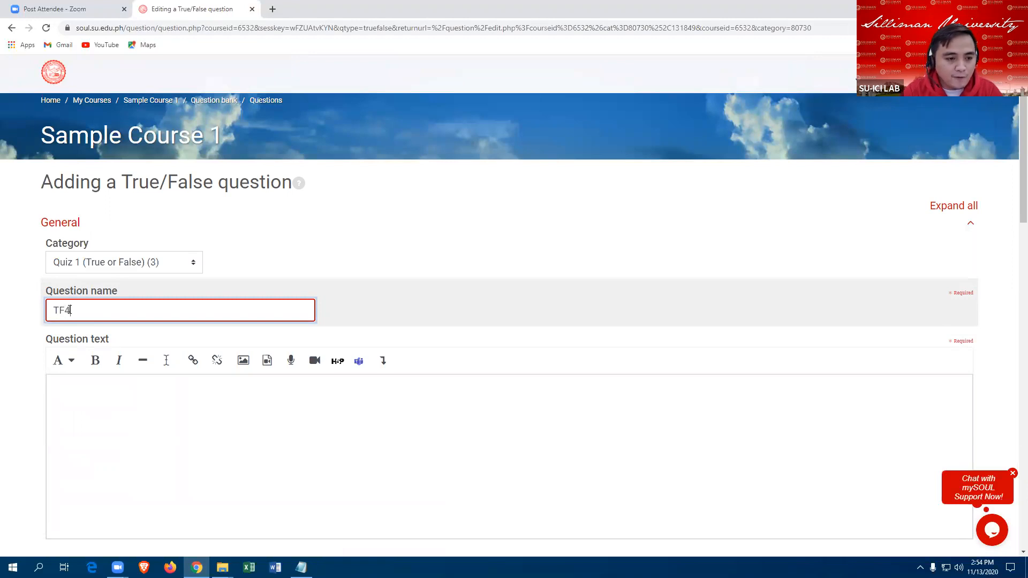
Step: Copy "Web 2.0 is also known as Static Web page." from the Question Bank file in Notepad into TF4's question text
left_click(301, 567)
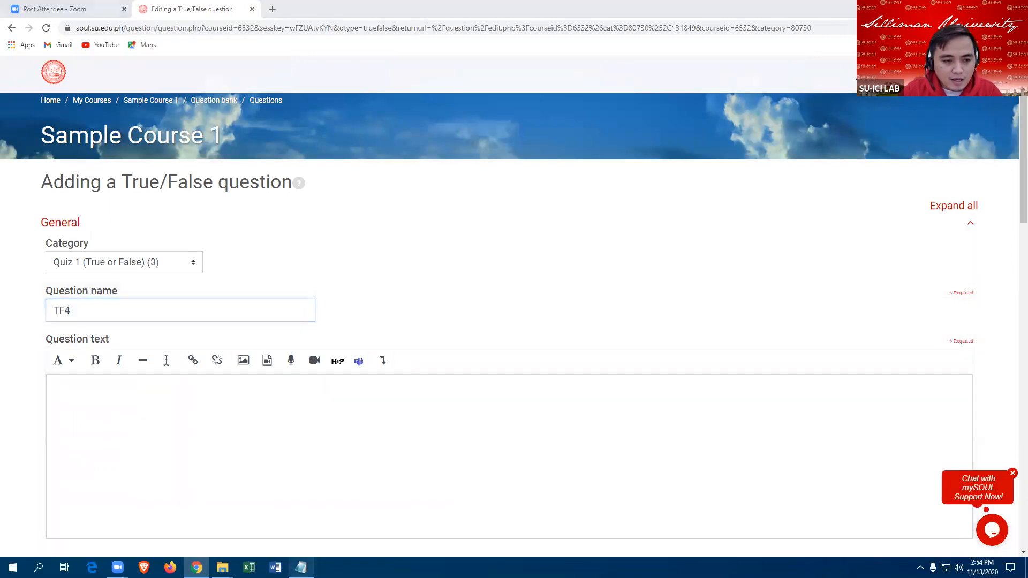
left_click_drag(5, 347, 191, 344)
key("ctrl+c")
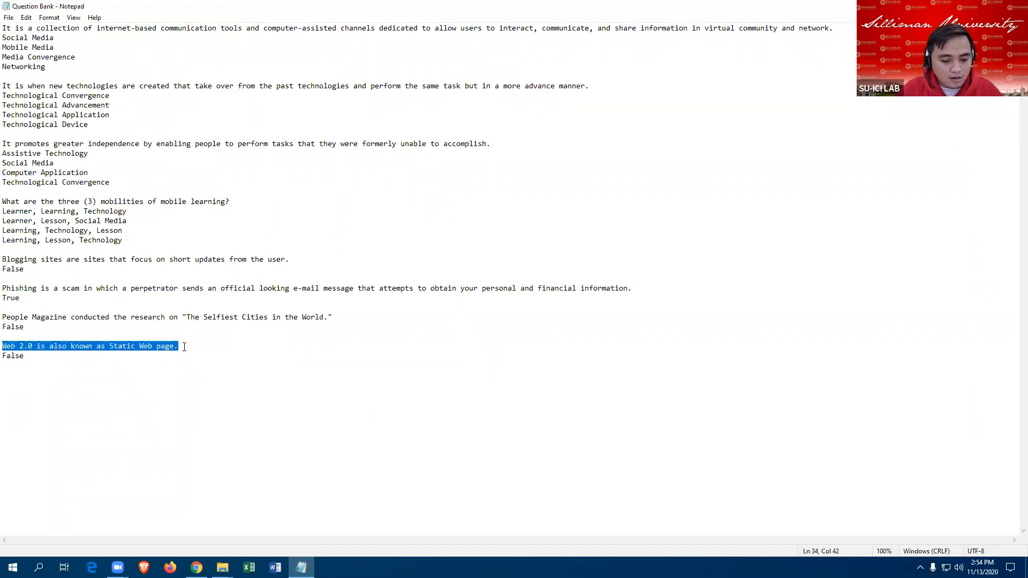
left_click(196, 567)
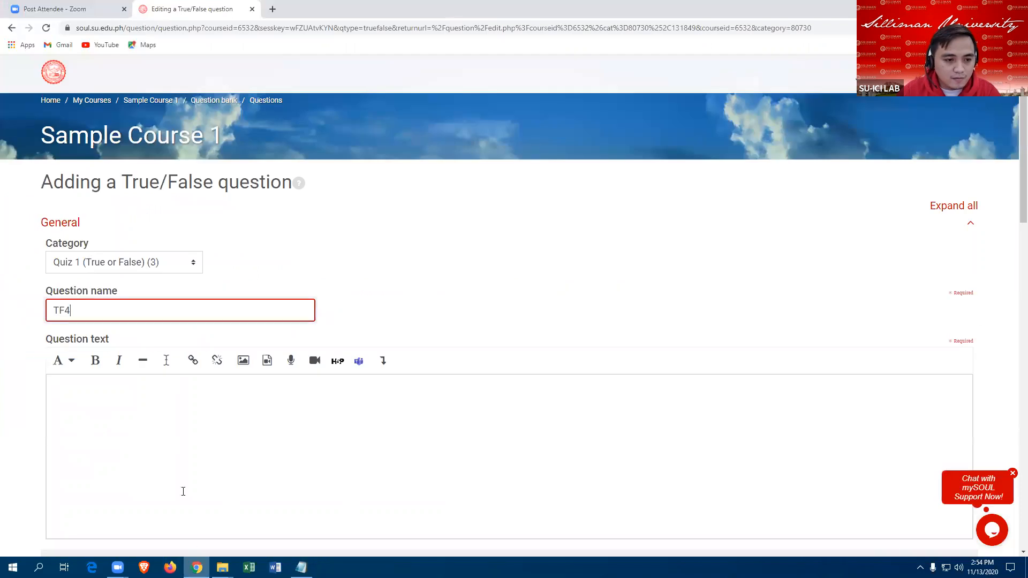
left_click(82, 390)
key("ctrl+v")
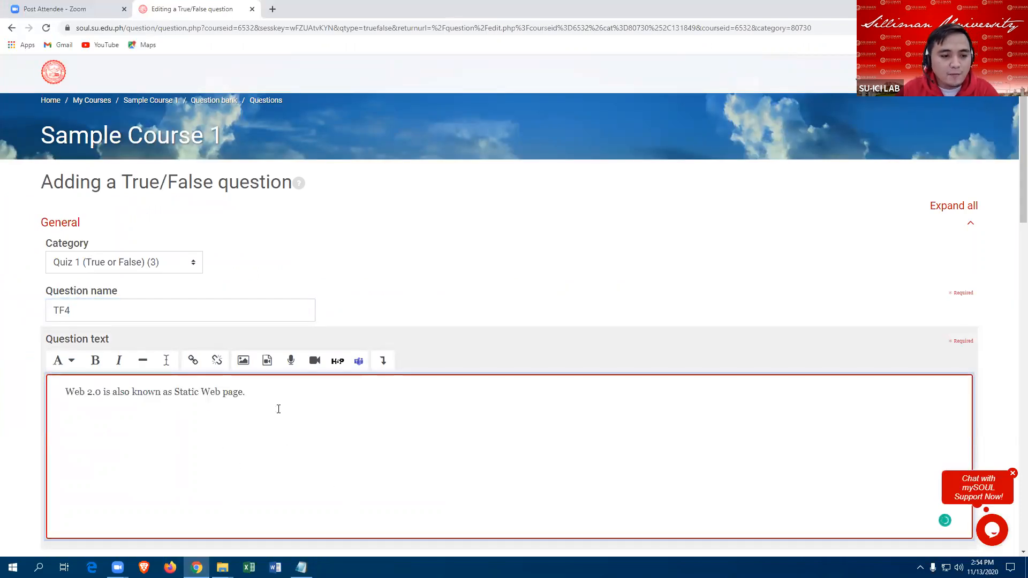
Step: Set the TF4 question's default mark to 2
scroll(269, 415, "down", 2)
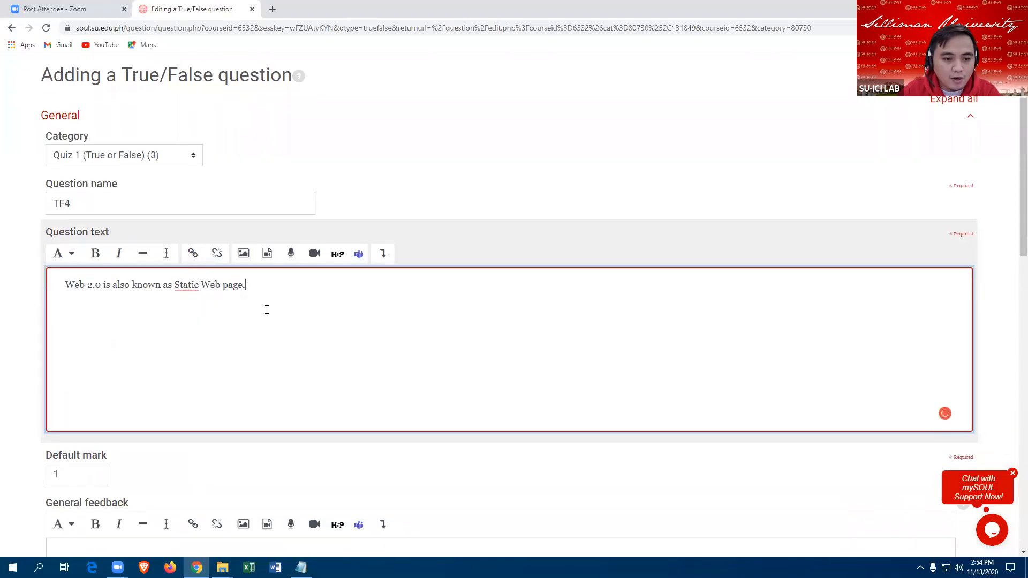
scroll(267, 300, "down", 1)
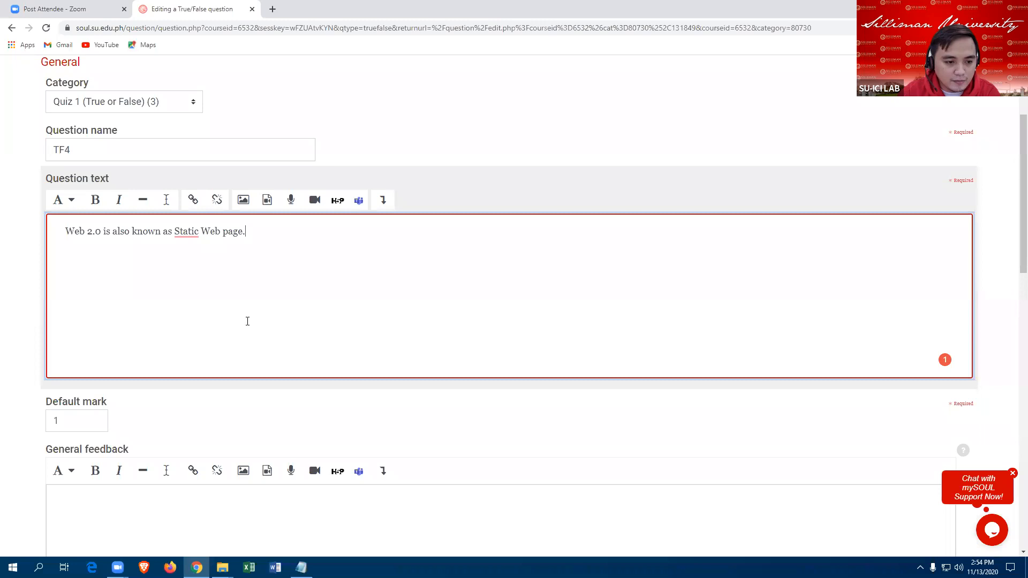
scroll(248, 321, "down", 2)
left_click(76, 318)
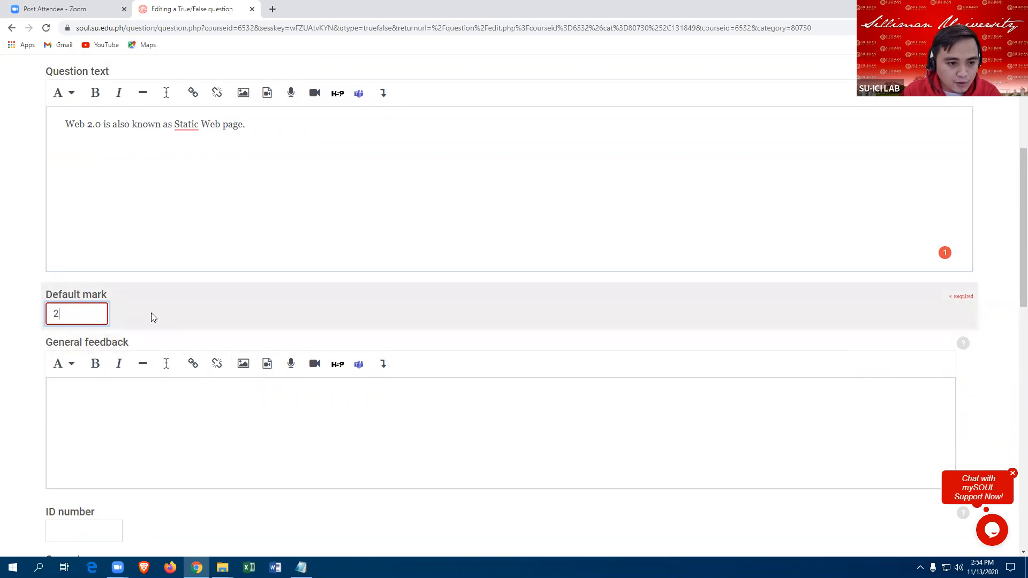
Step: Save the TF4 question with False as the correct answer and return to the question bank
scroll(136, 311, "down", 3)
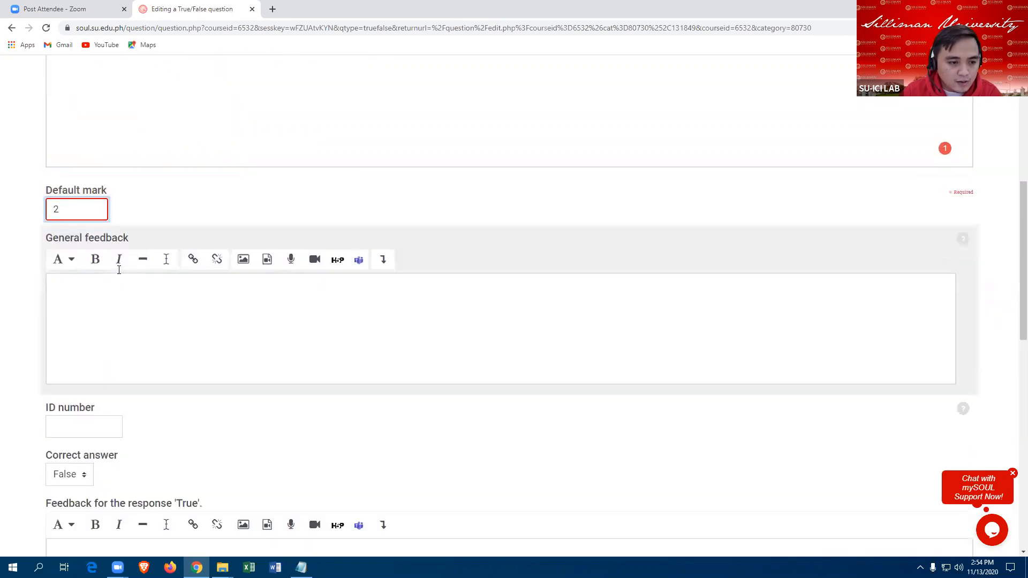
scroll(121, 312, "down", 2)
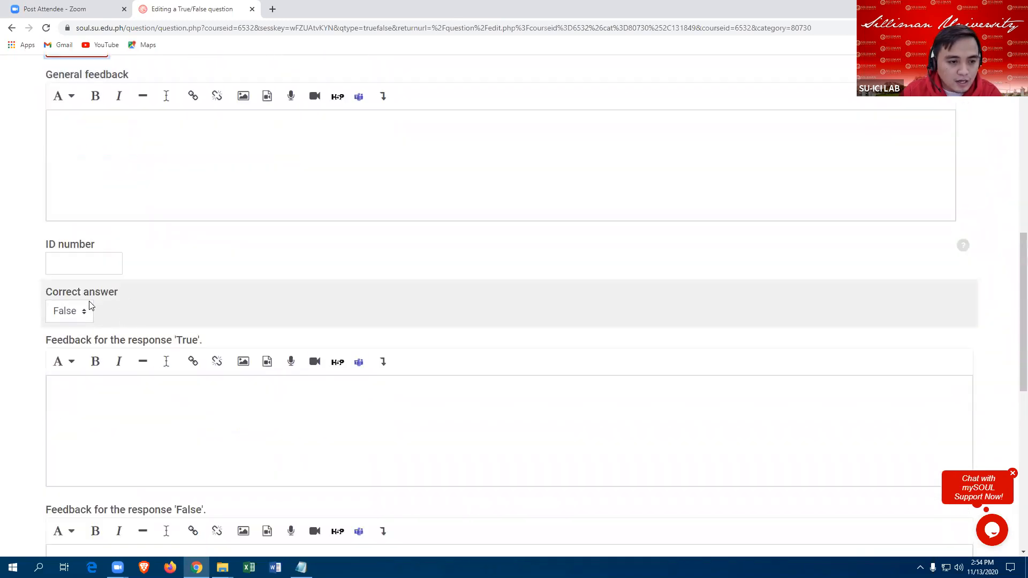
left_click(111, 391)
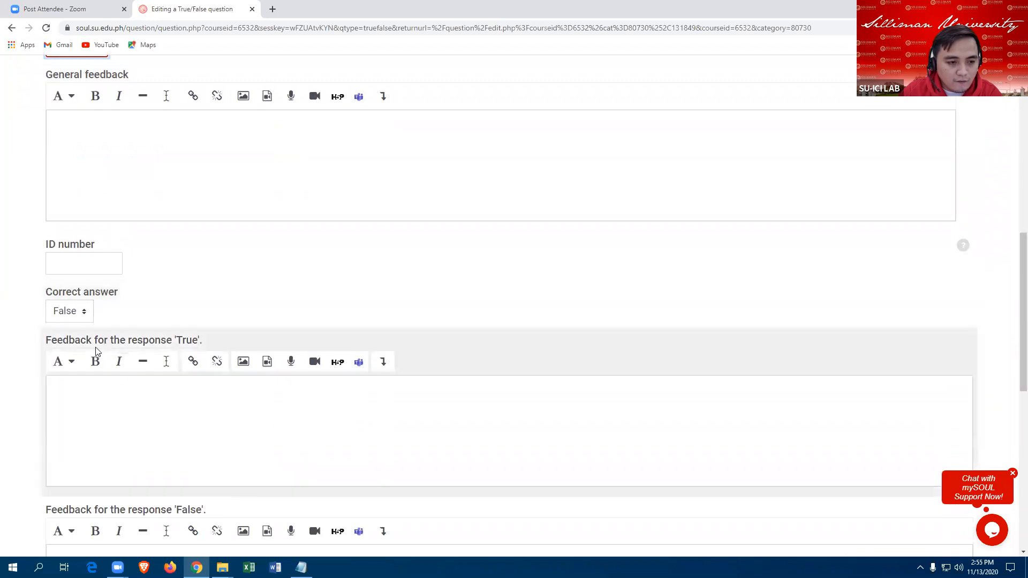
scroll(101, 316, "down", 7)
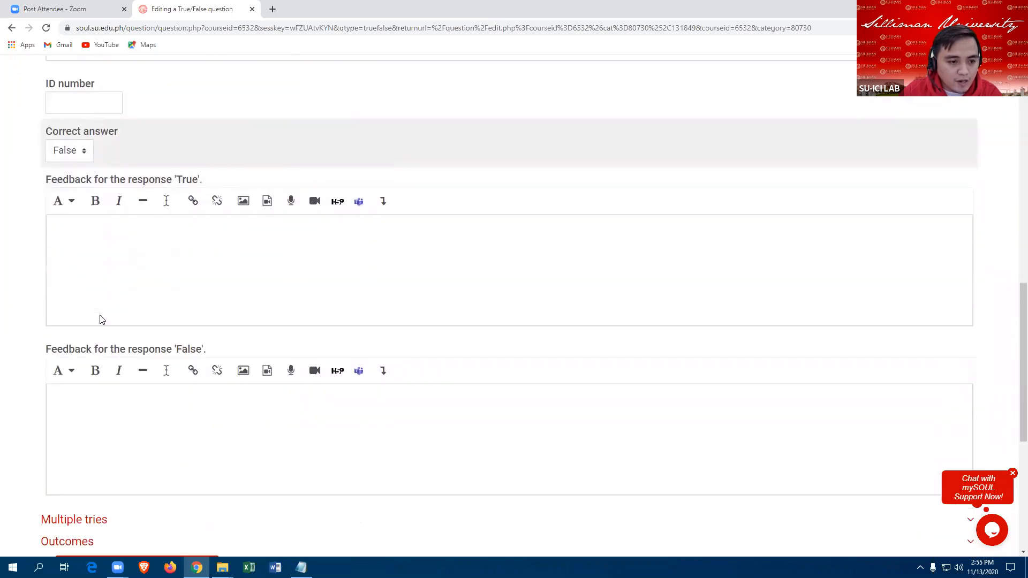
scroll(121, 326, "down", 1)
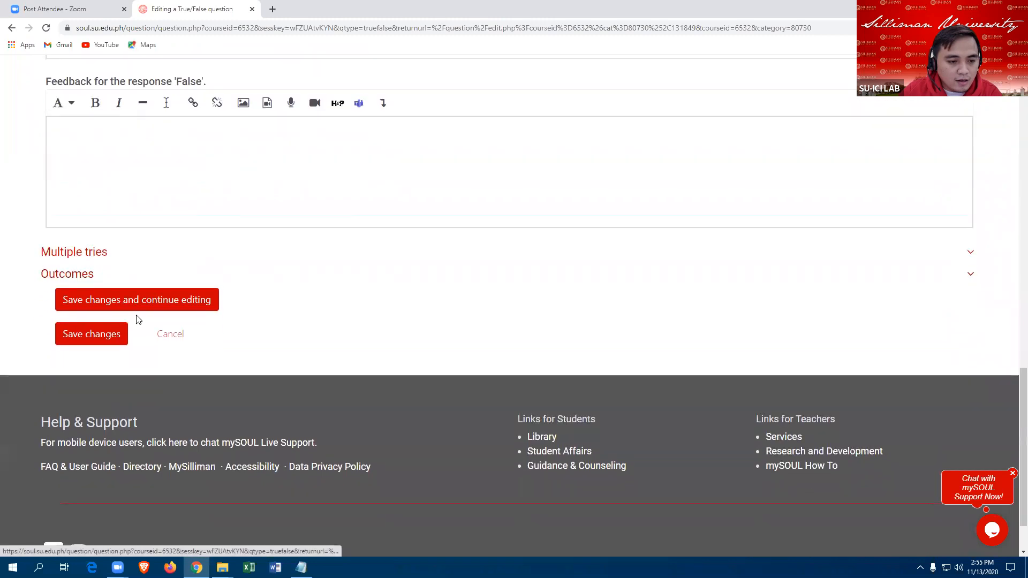
left_click(89, 343)
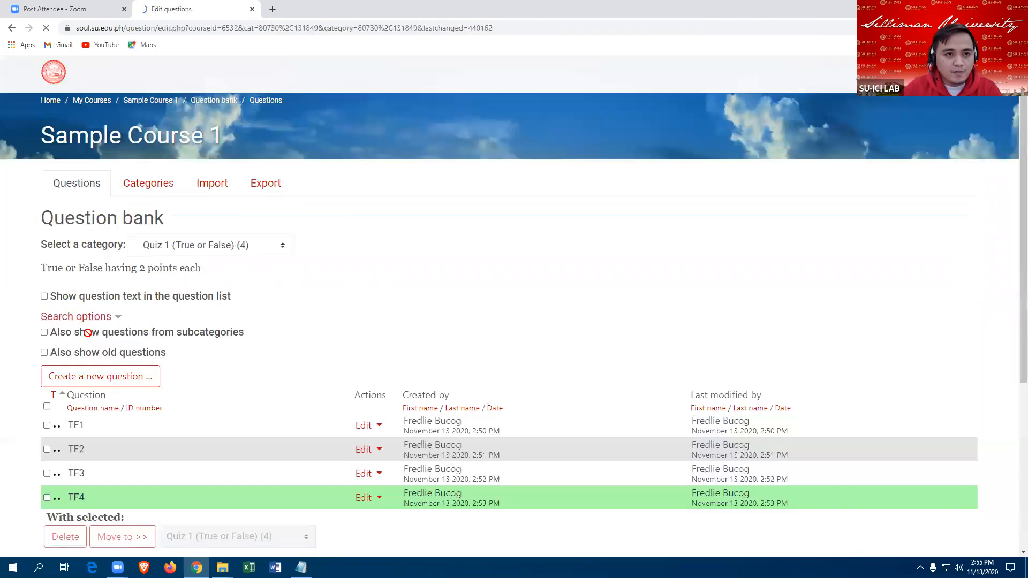
Step: Open the question bank's category list and review the question categories for Sample Course 1
scroll(296, 356, "down", 2)
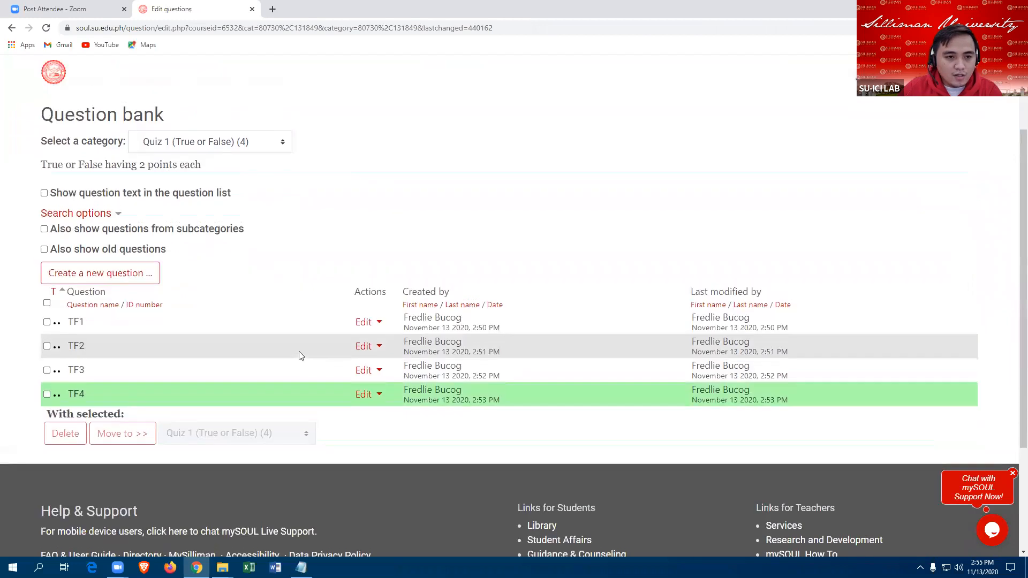
scroll(299, 355, "up", 1)
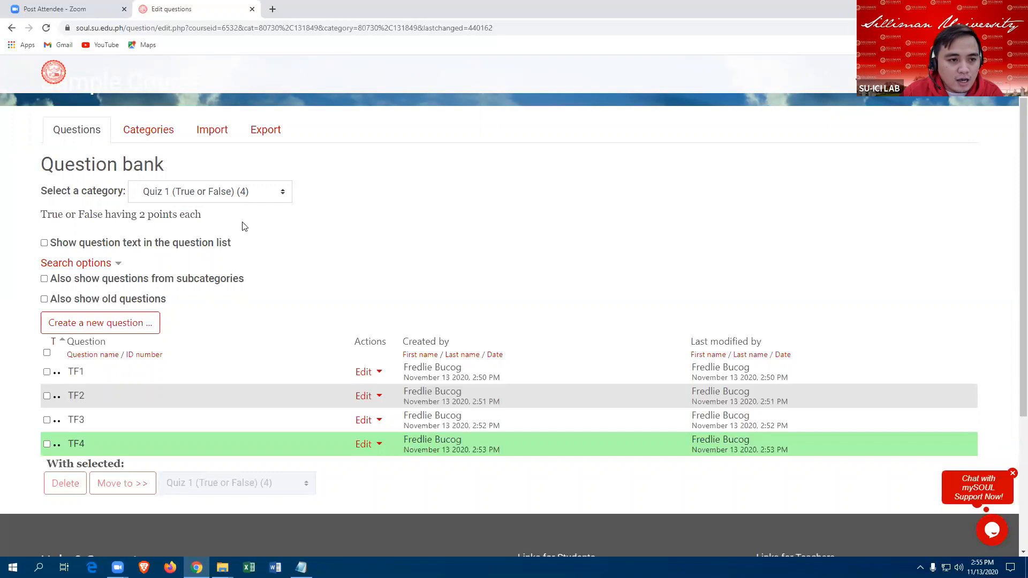
left_click(159, 135)
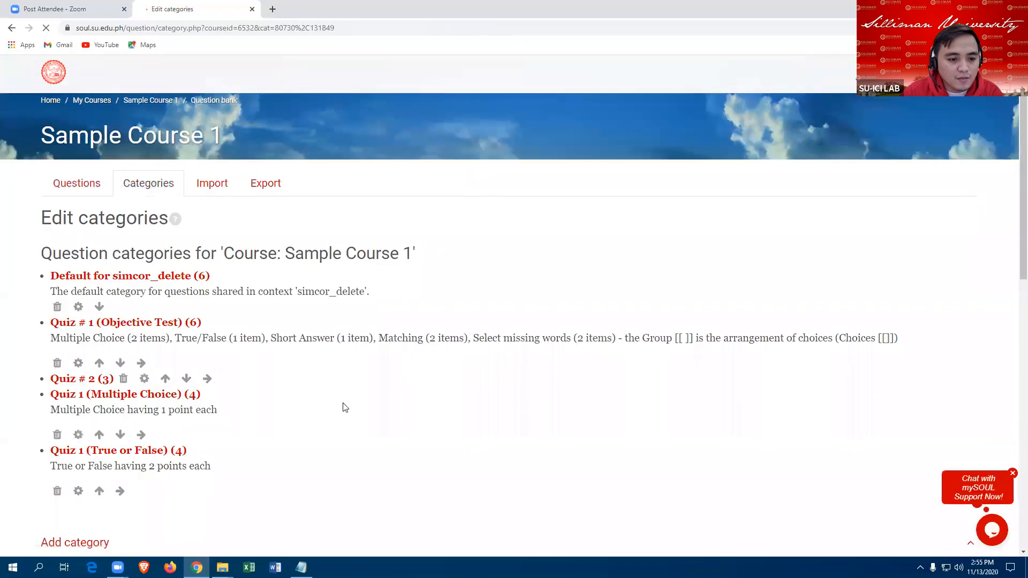
scroll(337, 407, "down", 3)
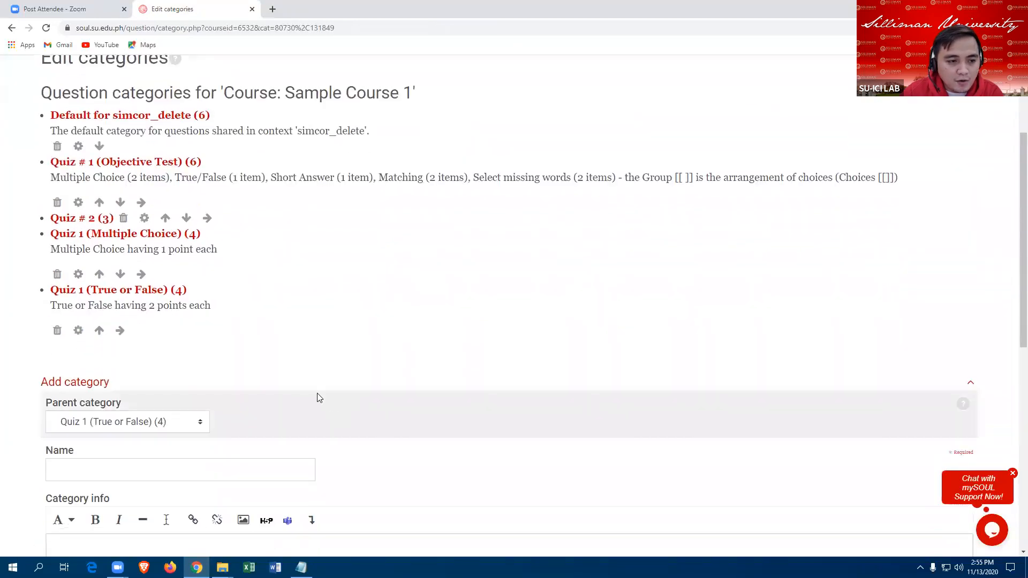
scroll(360, 344, "up", 2)
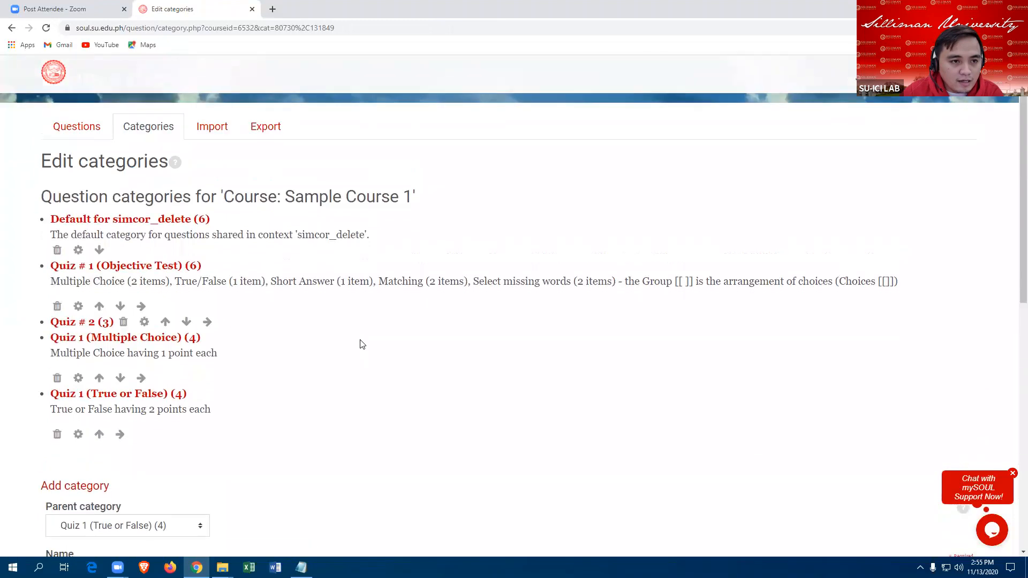
scroll(361, 344, "down", 2)
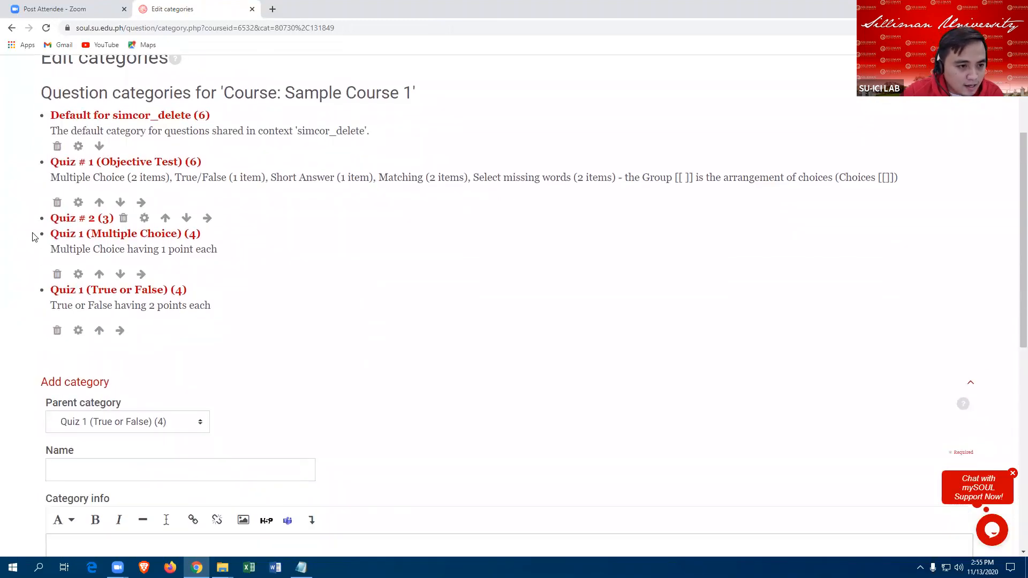
Step: Examine the Quiz 1 (Multiple Choice) and Quiz 1 (True or False) categories and their descriptions among the course's question categories
left_click_drag(31, 232, 229, 313)
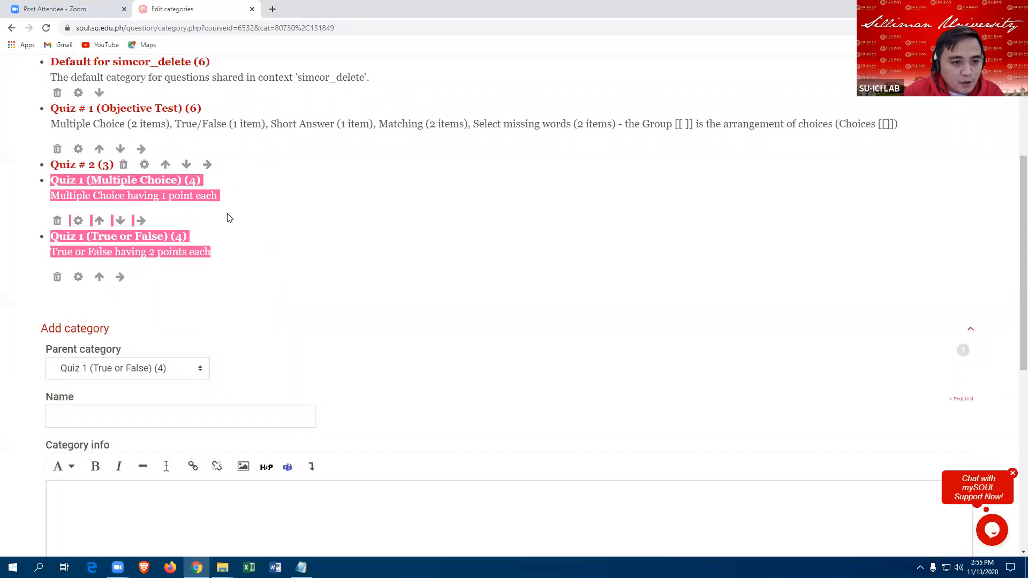
left_click(11, 197)
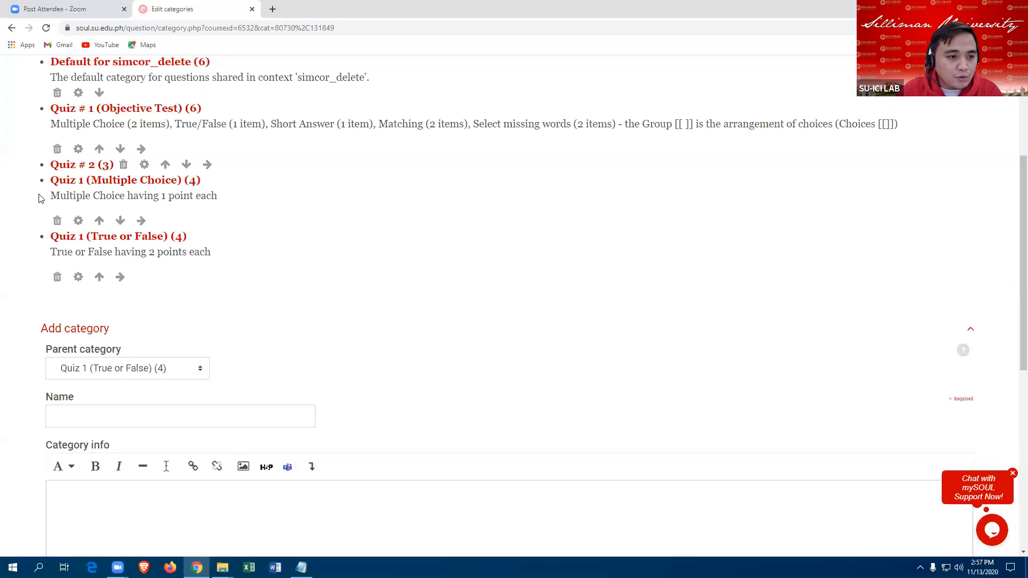
scroll(38, 199, "down", 1)
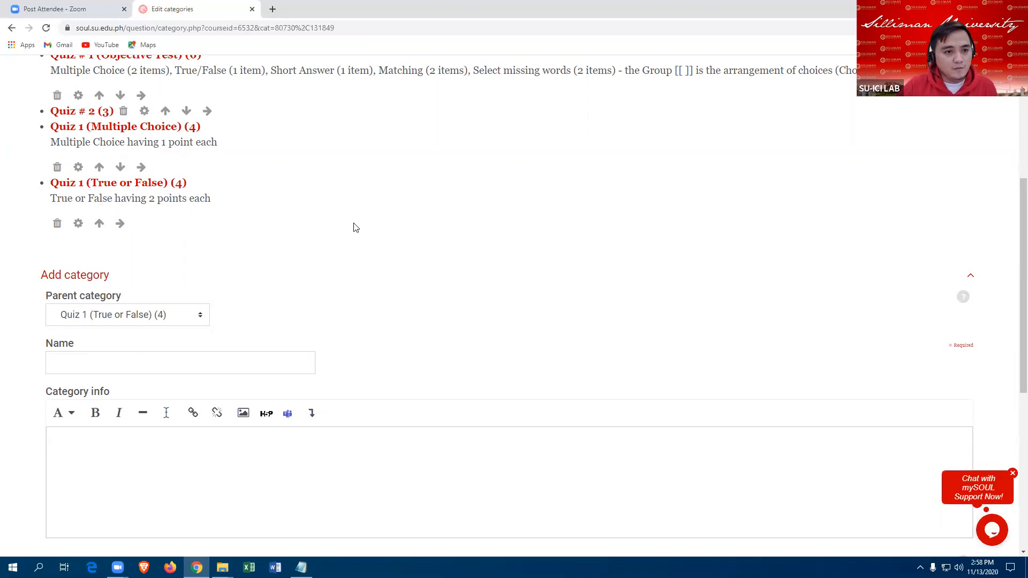
scroll(338, 240, "up", 1)
scroll(337, 239, "up", 1)
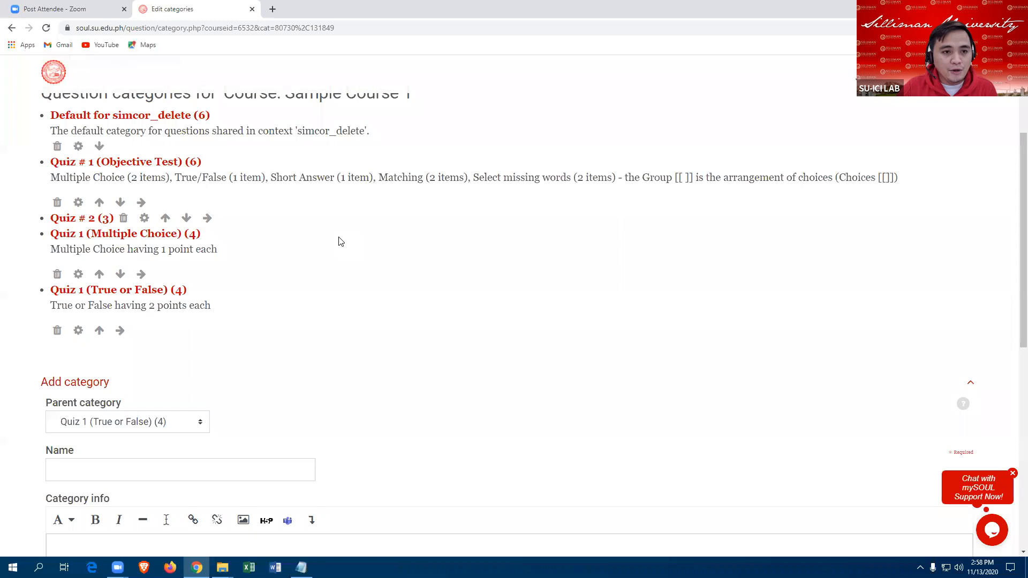
scroll(332, 267, "up", 1)
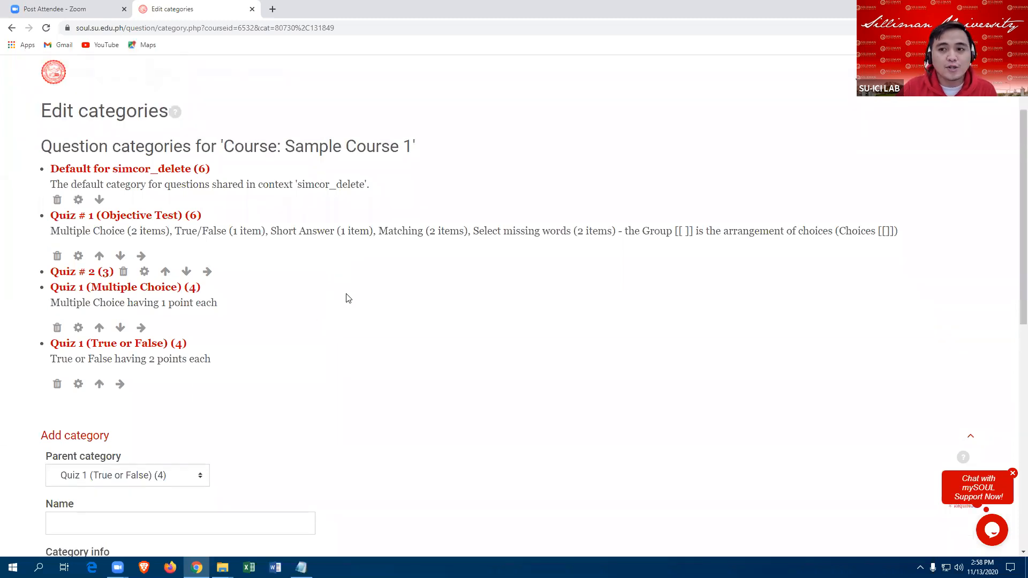
scroll(347, 298, "up", 1)
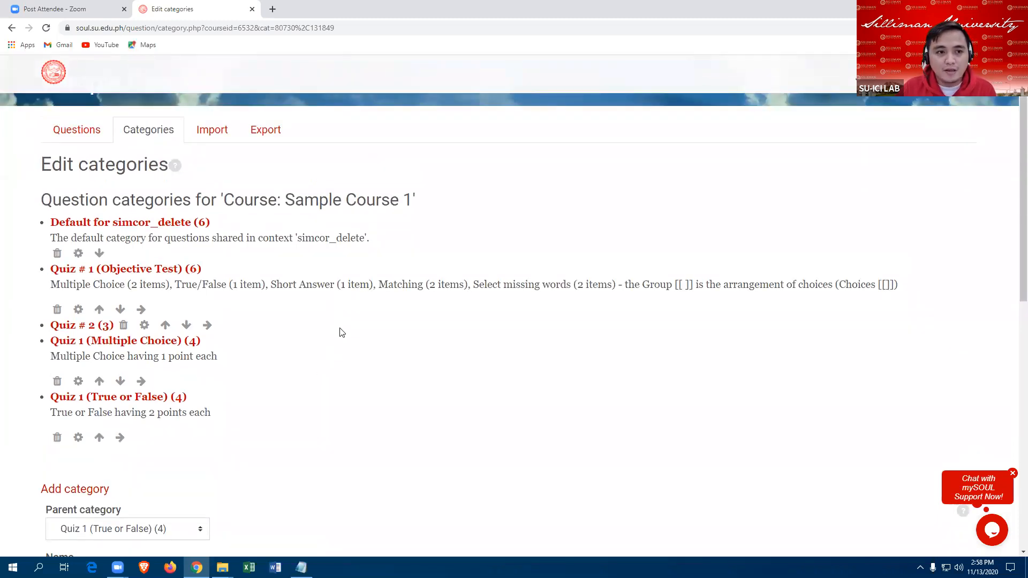
scroll(340, 332, "up", 1)
scroll(338, 333, "down", 1)
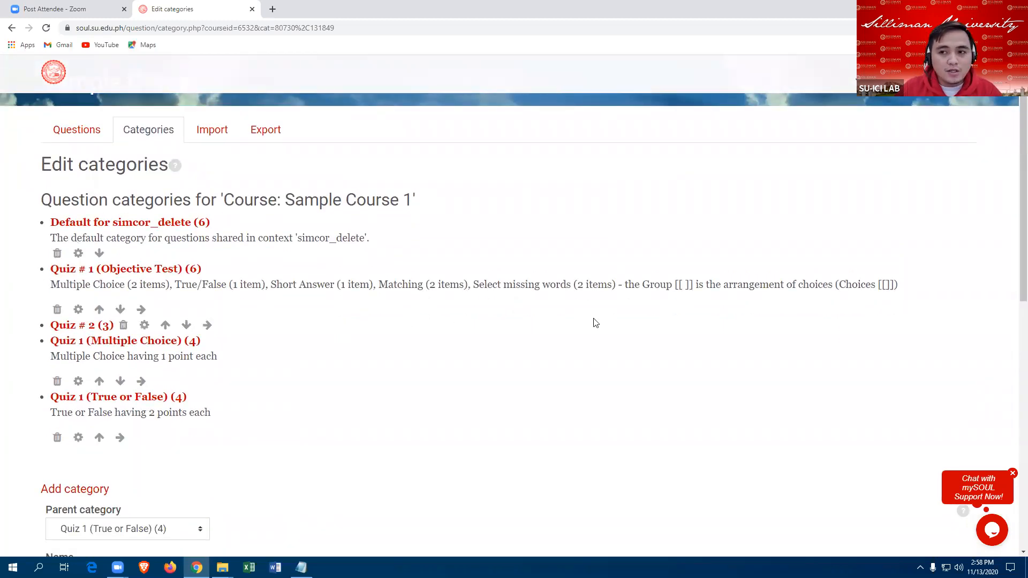
scroll(838, 239, "up", 1)
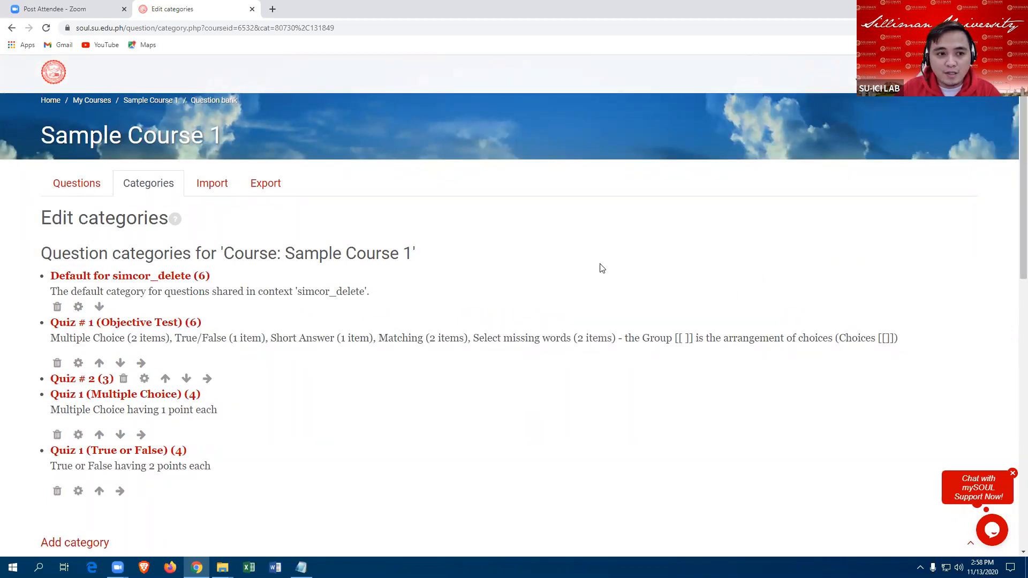
Step: Return to the Sample Course 1 main page and open the Assessments section that follows X. Topic title
left_click(146, 138)
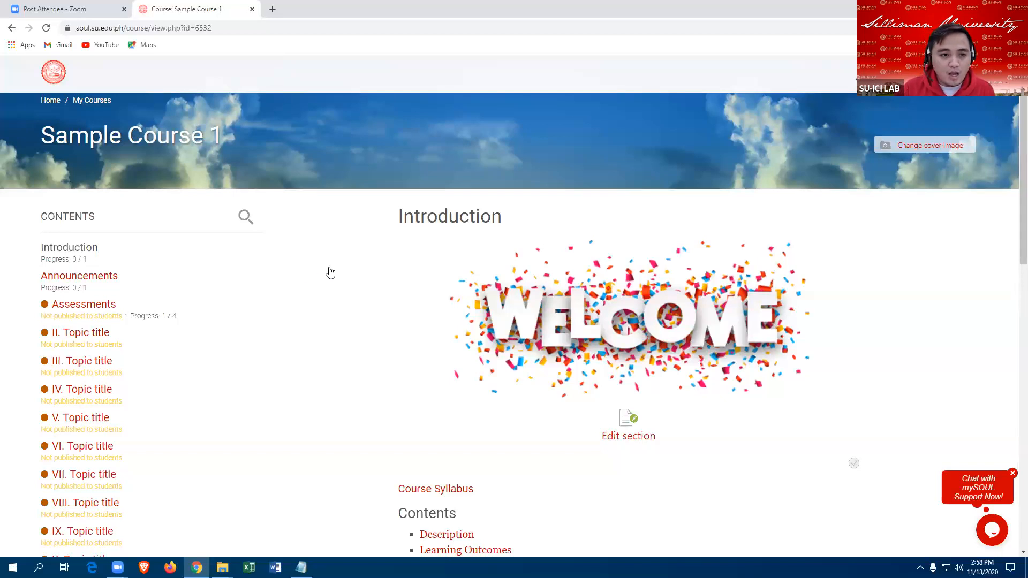
scroll(329, 274, "down", 1)
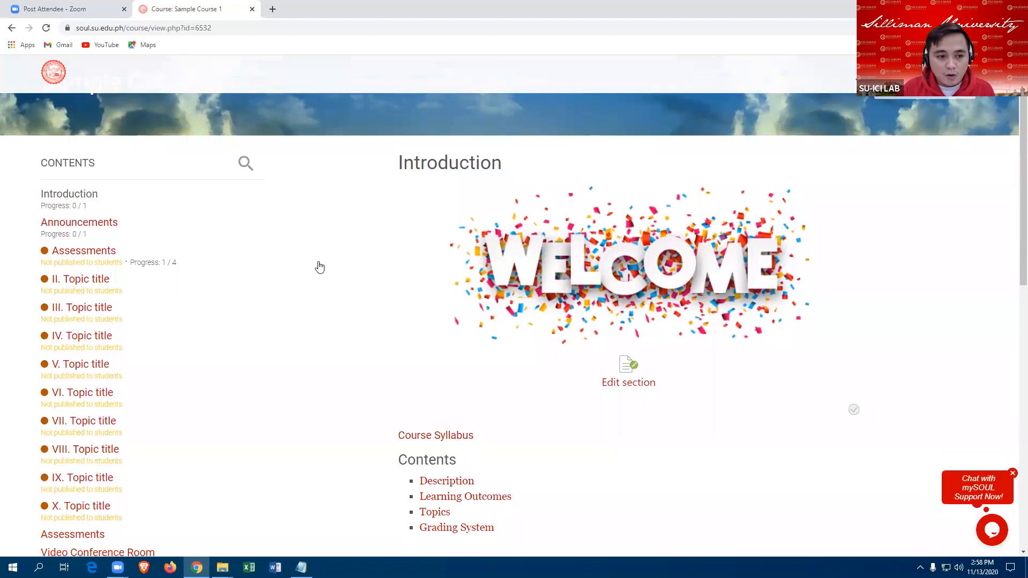
scroll(319, 266, "down", 1)
scroll(318, 267, "down", 2)
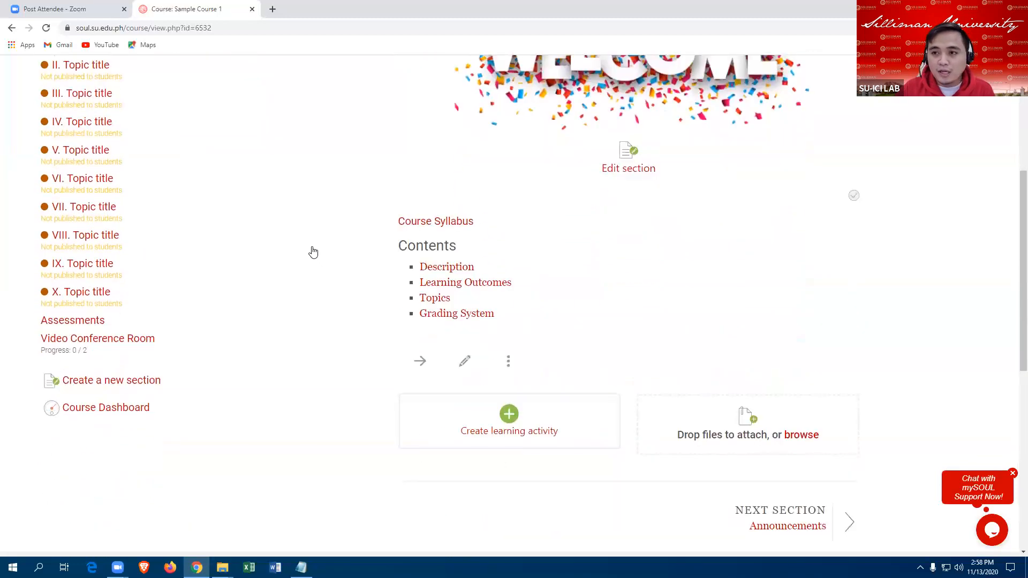
scroll(273, 295, "down", 1)
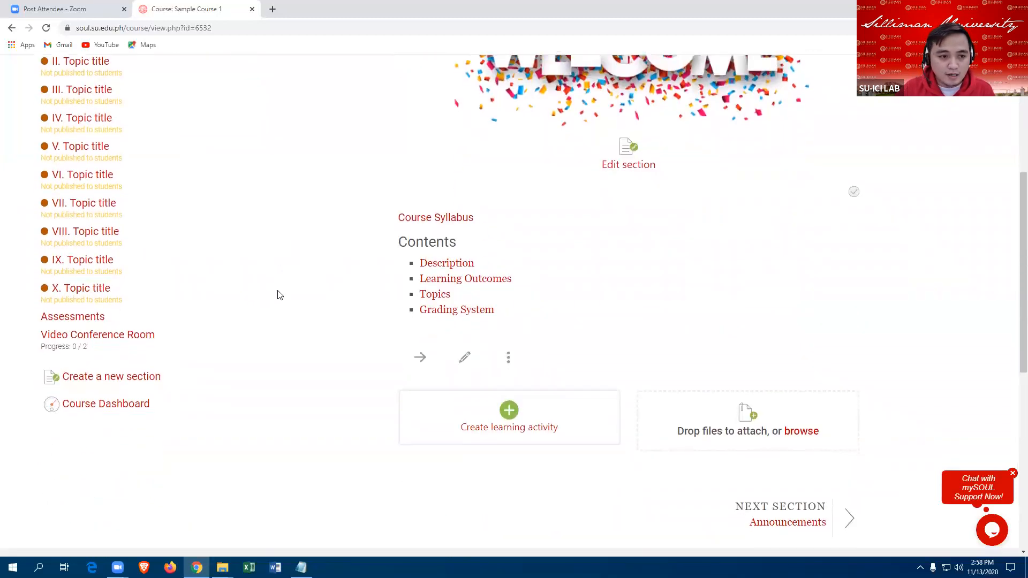
scroll(292, 241, "up", 5)
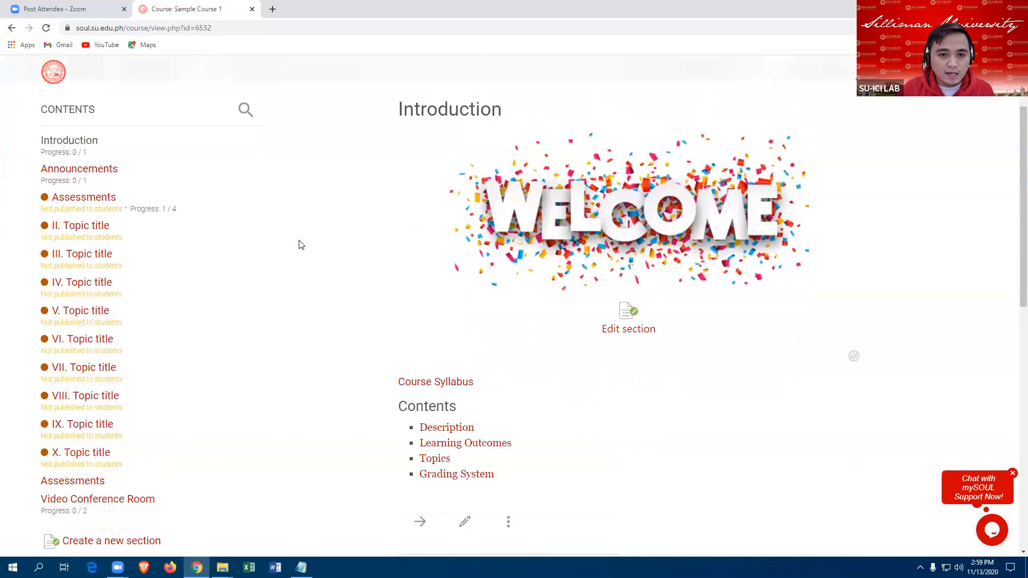
scroll(300, 243, "down", 2)
scroll(302, 244, "down", 2)
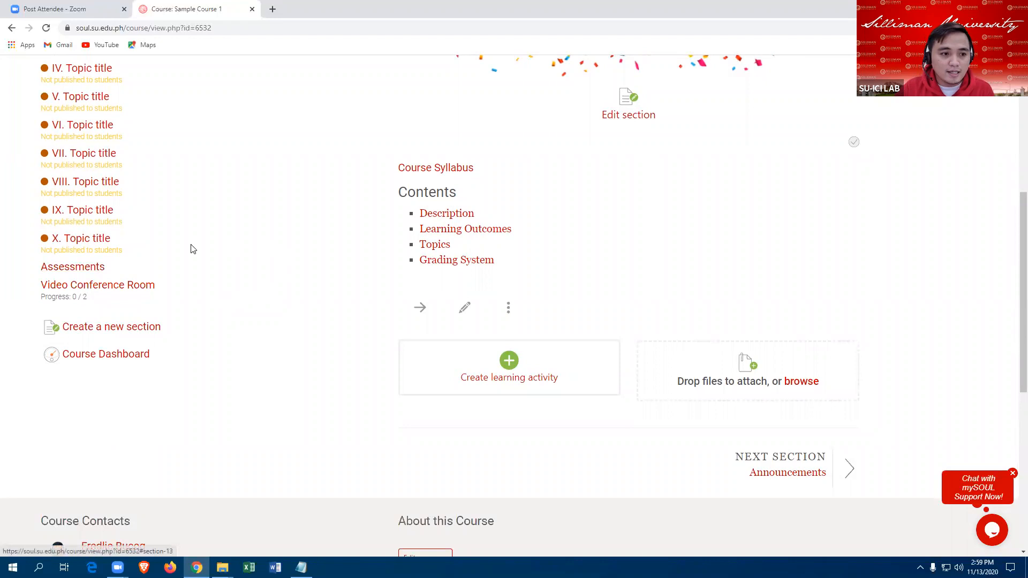
left_click(68, 271)
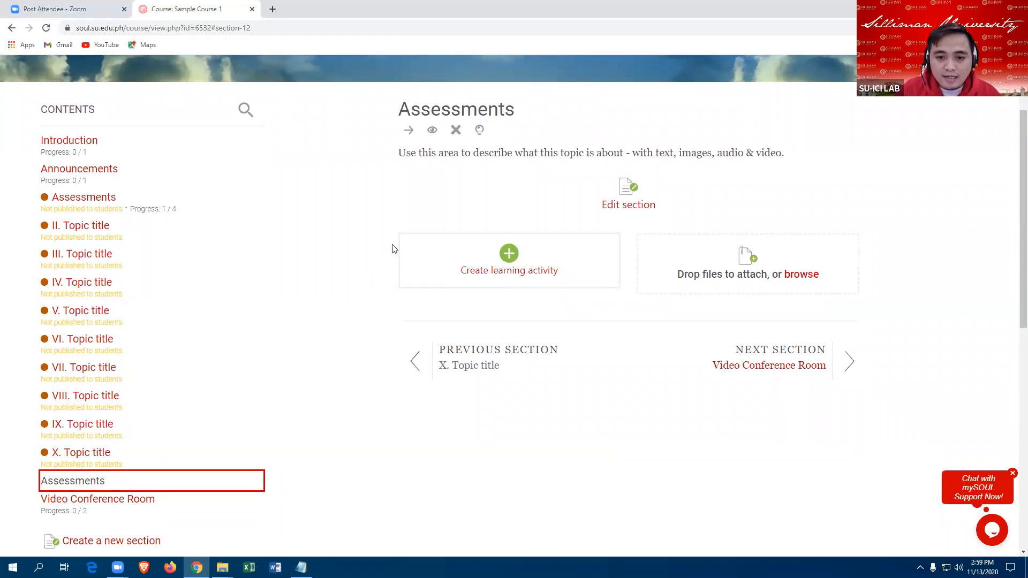
Step: Add a new Quiz activity to the Assessments section and name it "Quiz 1(ICT)"
left_click(470, 258)
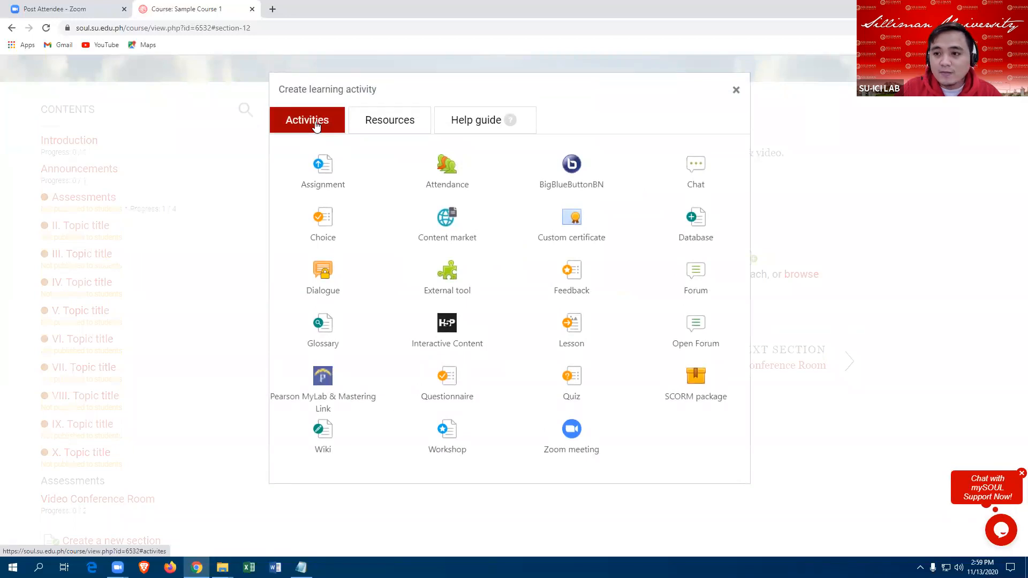
left_click(572, 381)
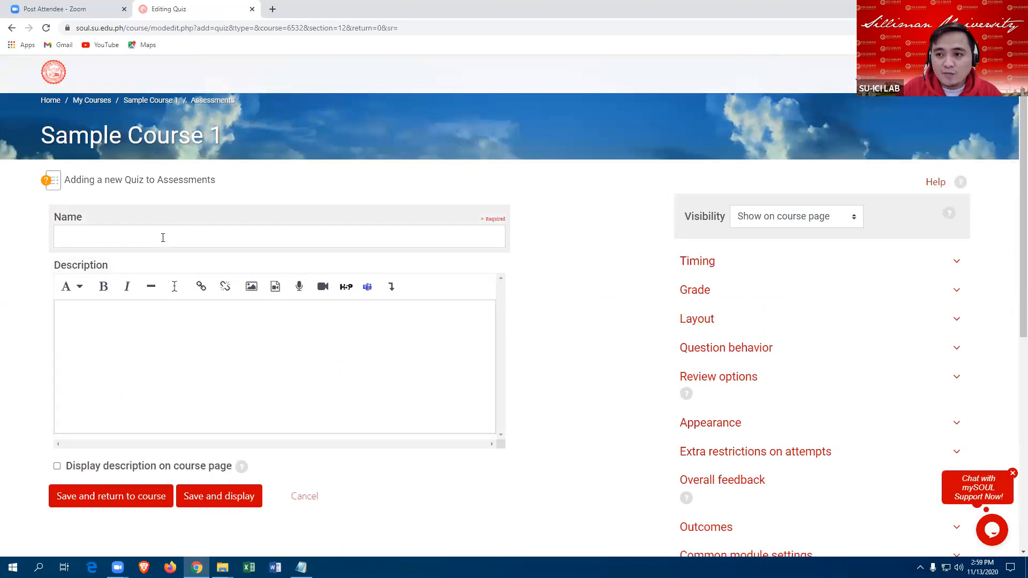
left_click(127, 244)
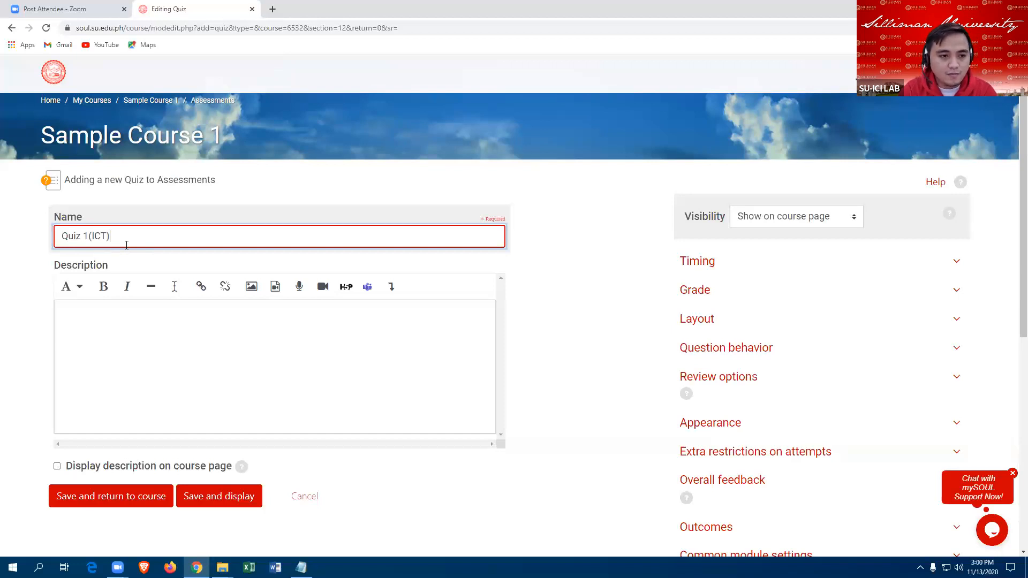
Step: Enter "General Instructions" as the quiz description and enable displaying it on the course page
left_click(111, 321)
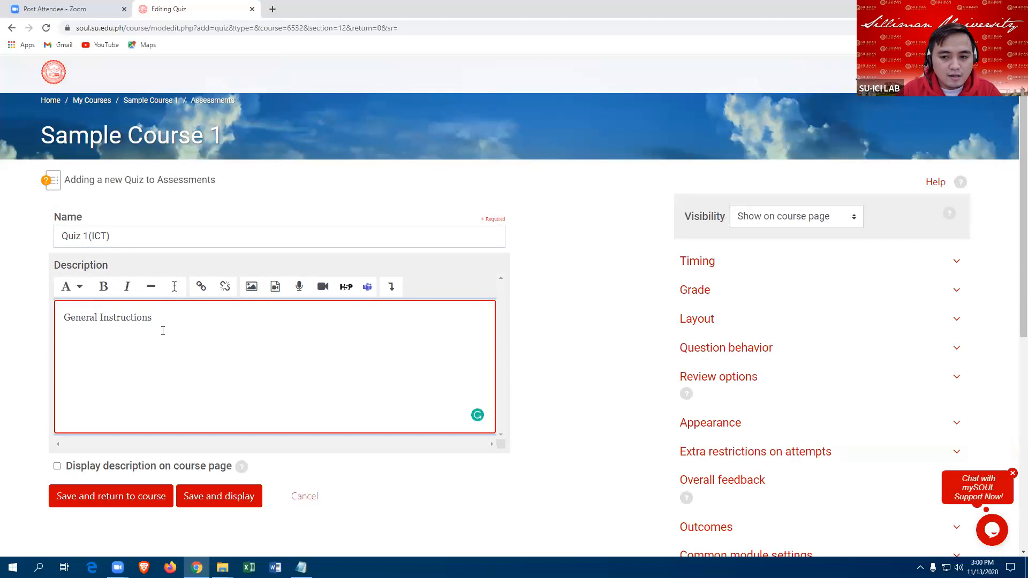
scroll(158, 333, "down", 2)
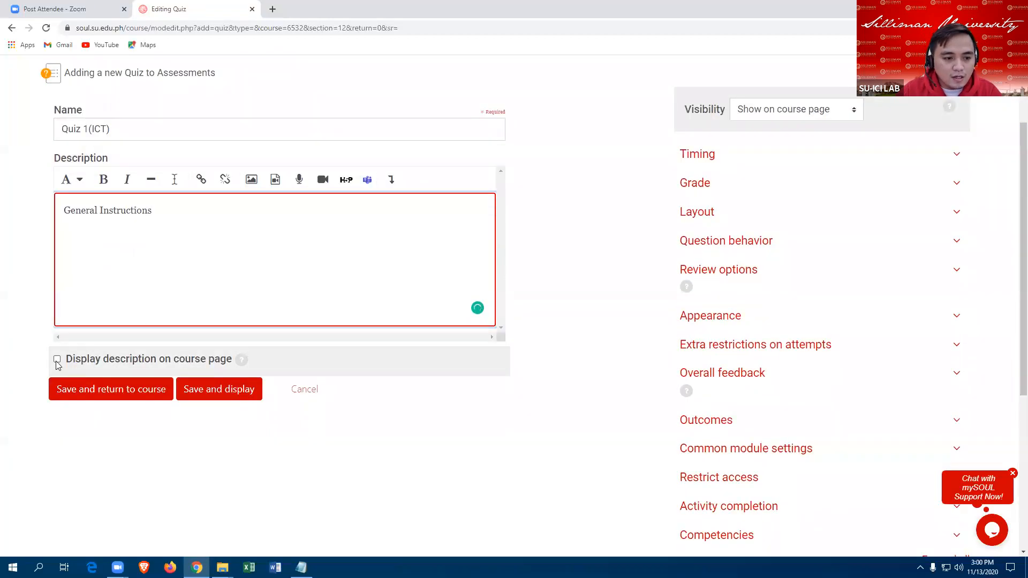
left_click(57, 360)
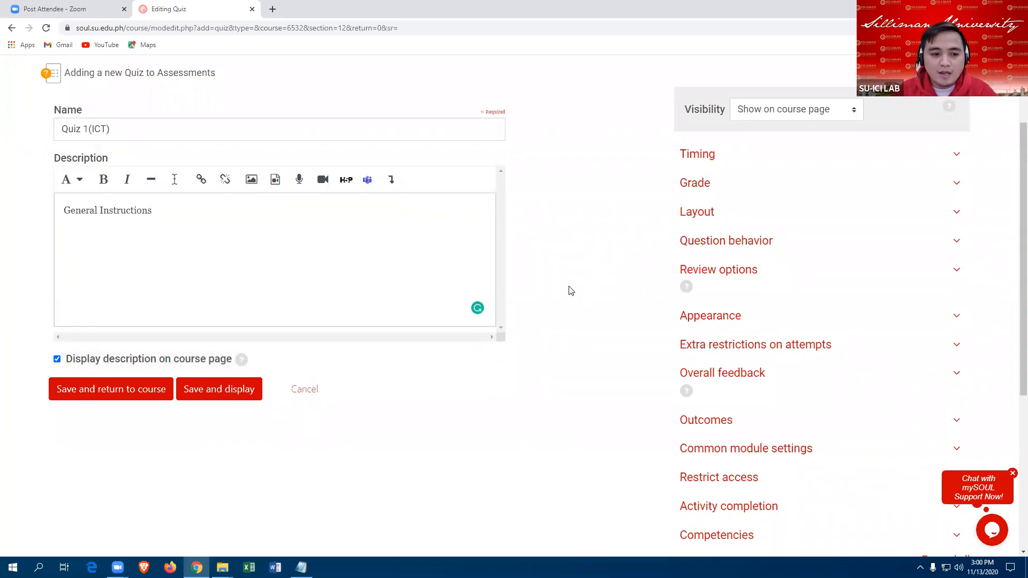
Step: Set the quiz's visibility to Hide from students
scroll(616, 190, "up", 2)
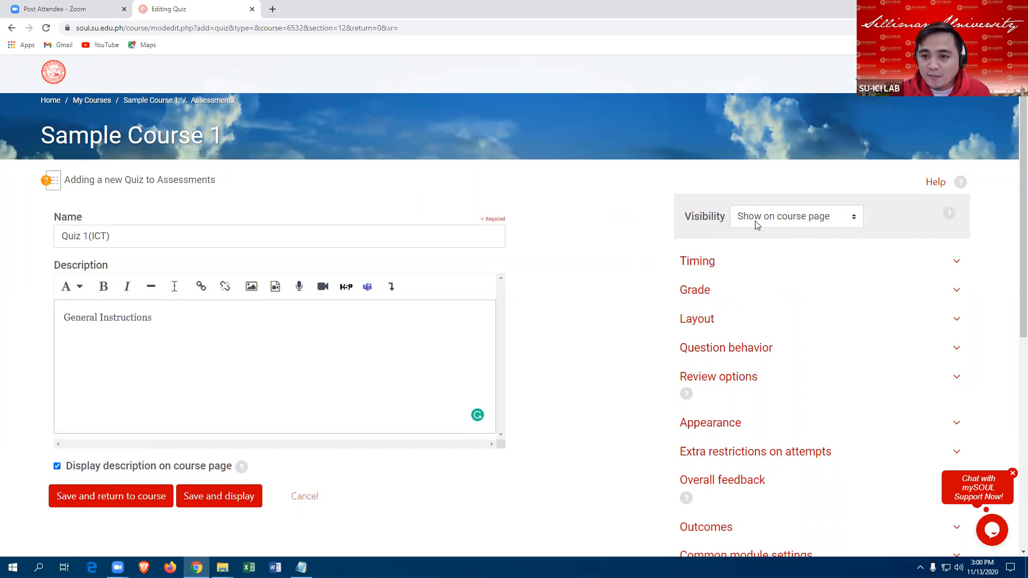
left_click(856, 221)
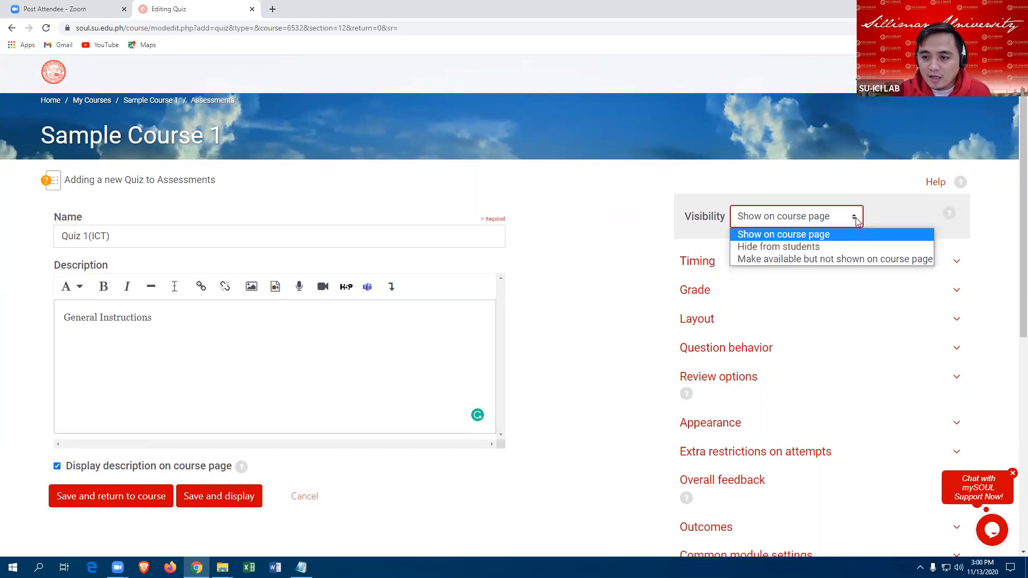
left_click(793, 247)
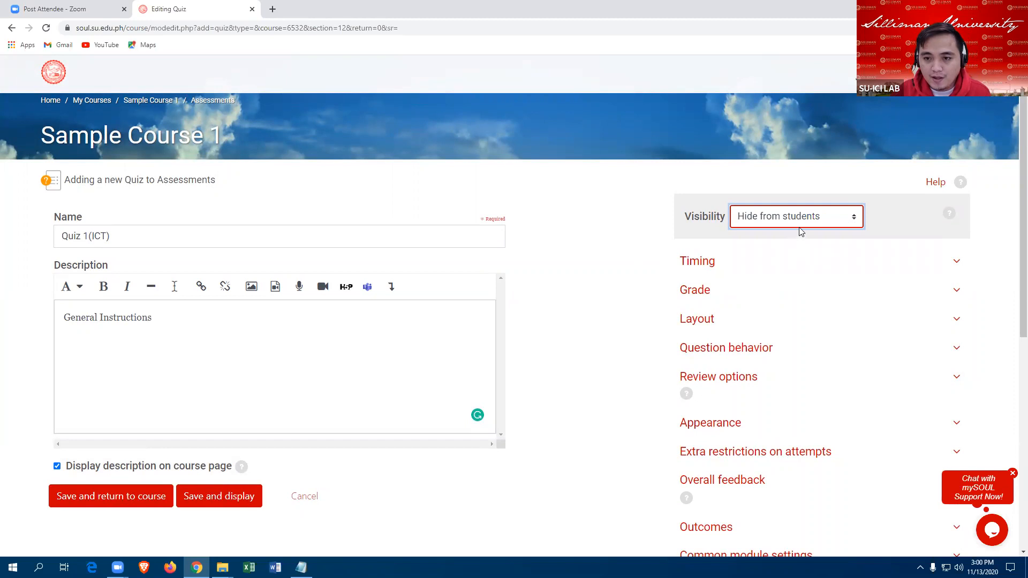
Step: Enable the quiz's opening date in the timing settings and set it to 13 November 2020 at 15:00
scroll(801, 231, "down", 2)
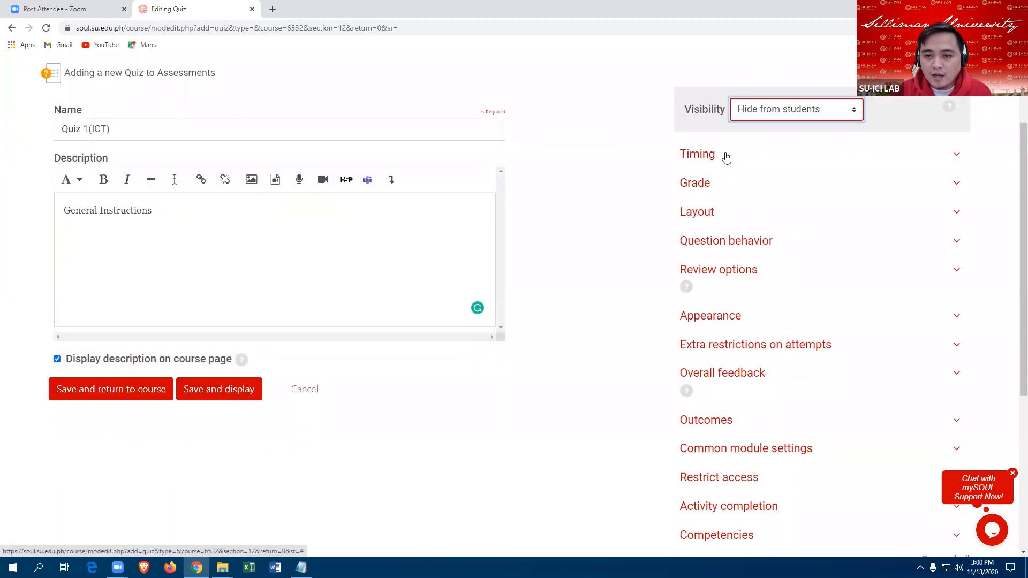
left_click(703, 155)
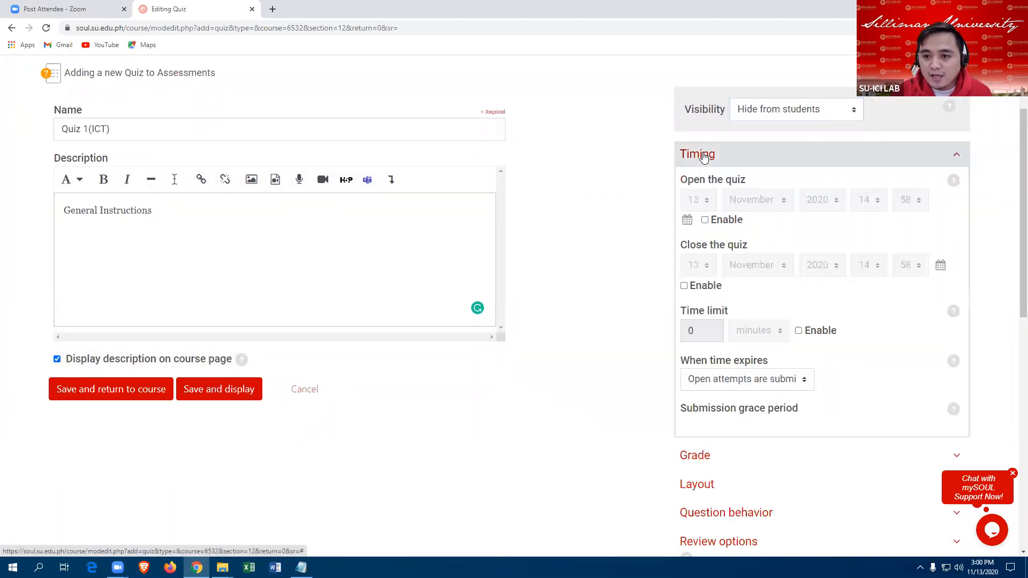
left_click(705, 221)
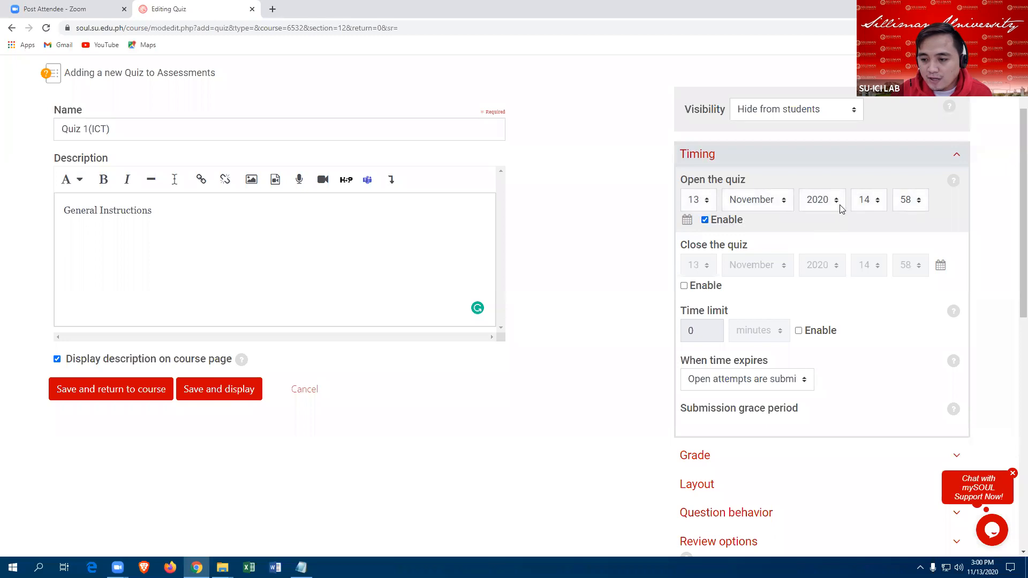
left_click(878, 201)
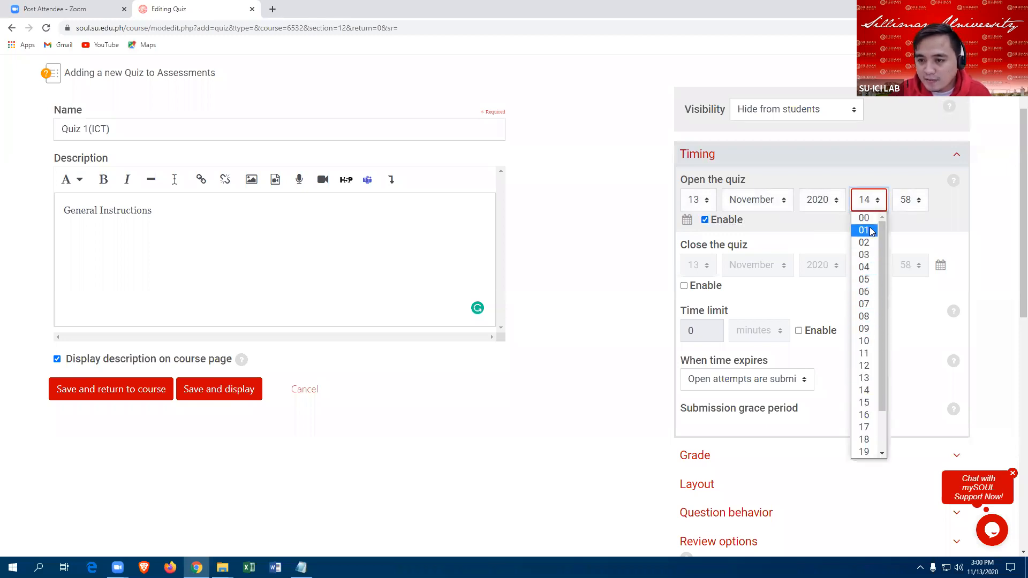
left_click(707, 201)
left_click(707, 202)
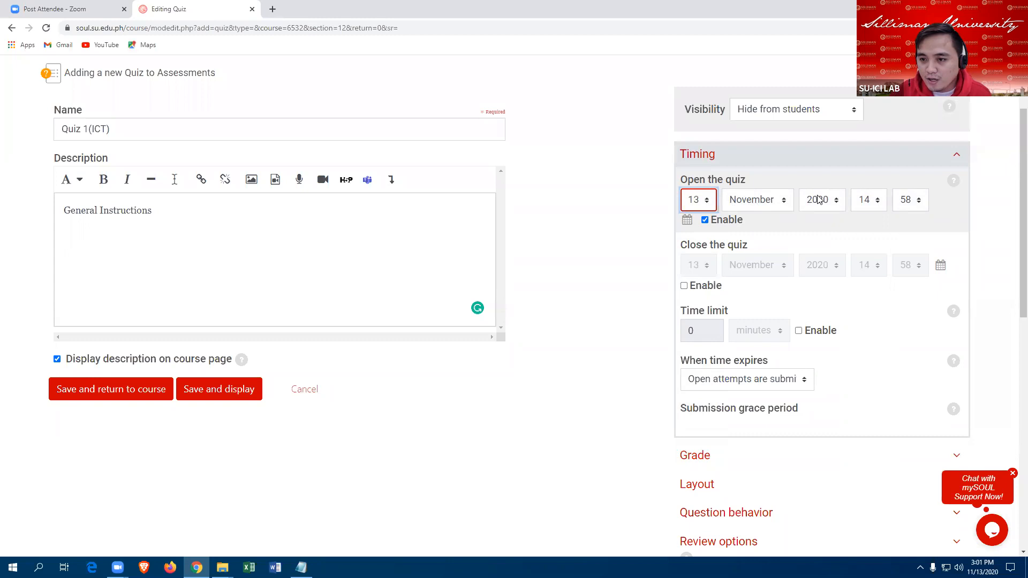
left_click(877, 201)
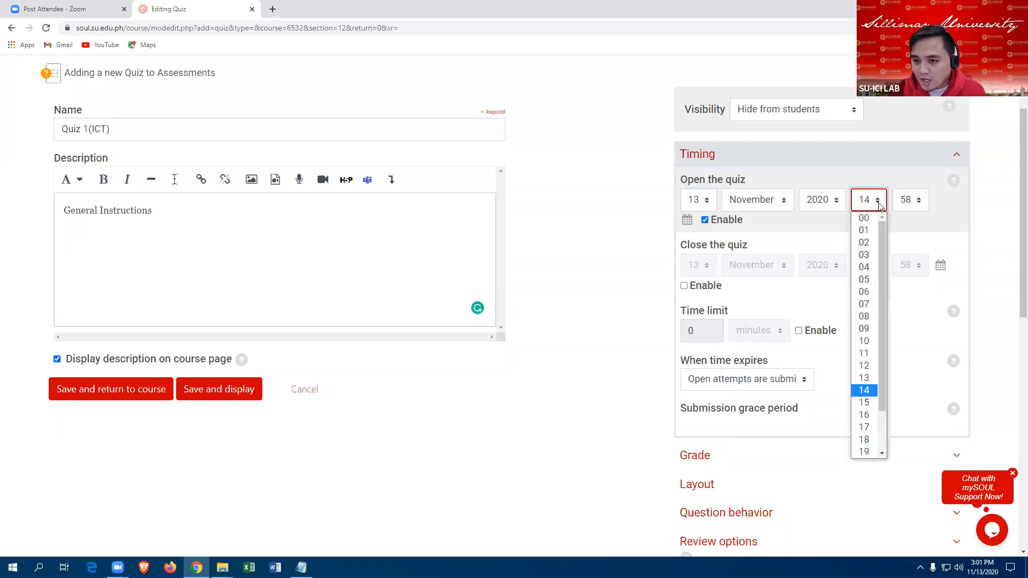
left_click(864, 402)
left_click(910, 200)
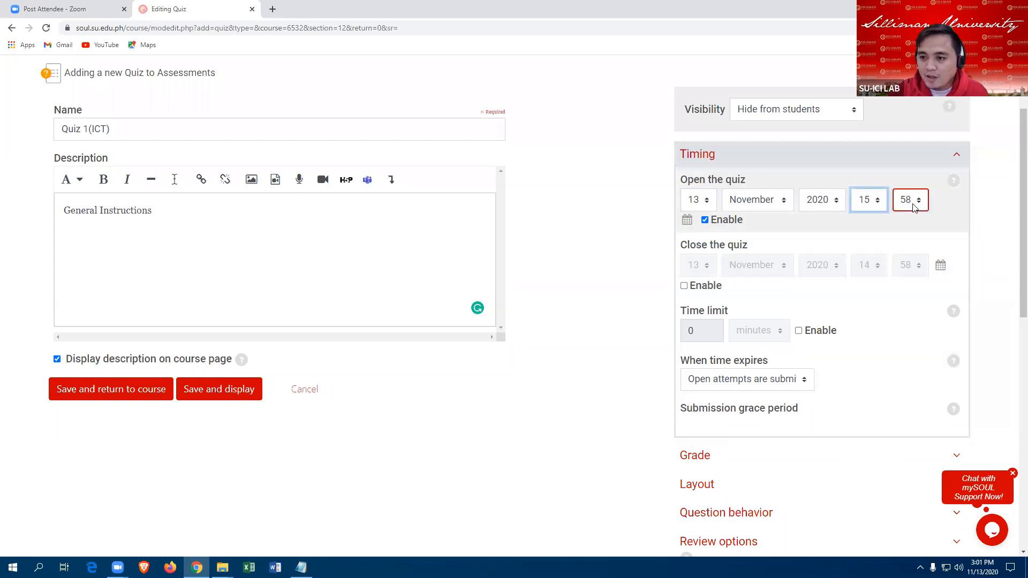
left_click_drag(928, 380, 933, 236)
left_click(906, 219)
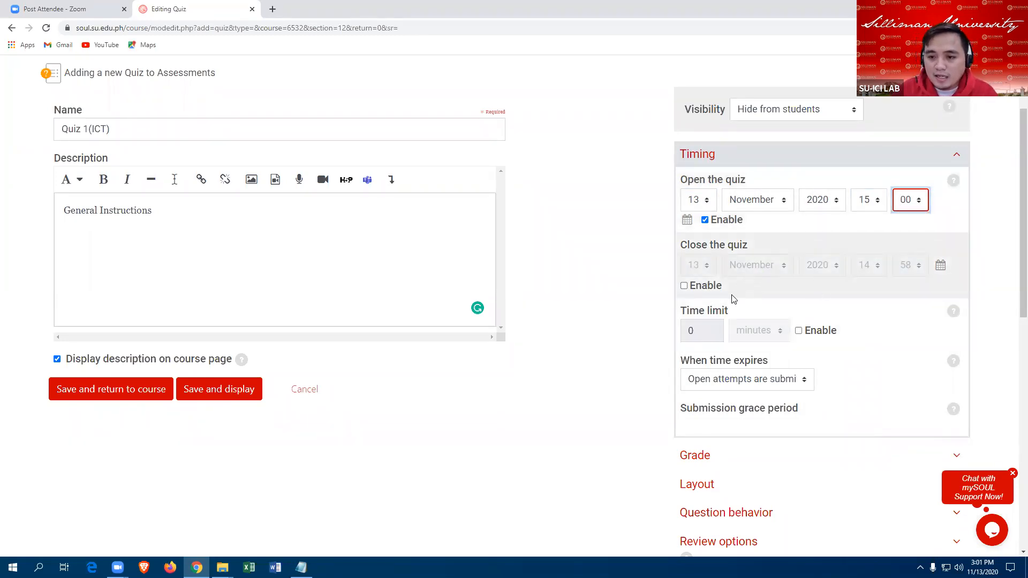
Step: Enable the quiz's closing date and set it to 13 November 2020 at 17:00
left_click(684, 287)
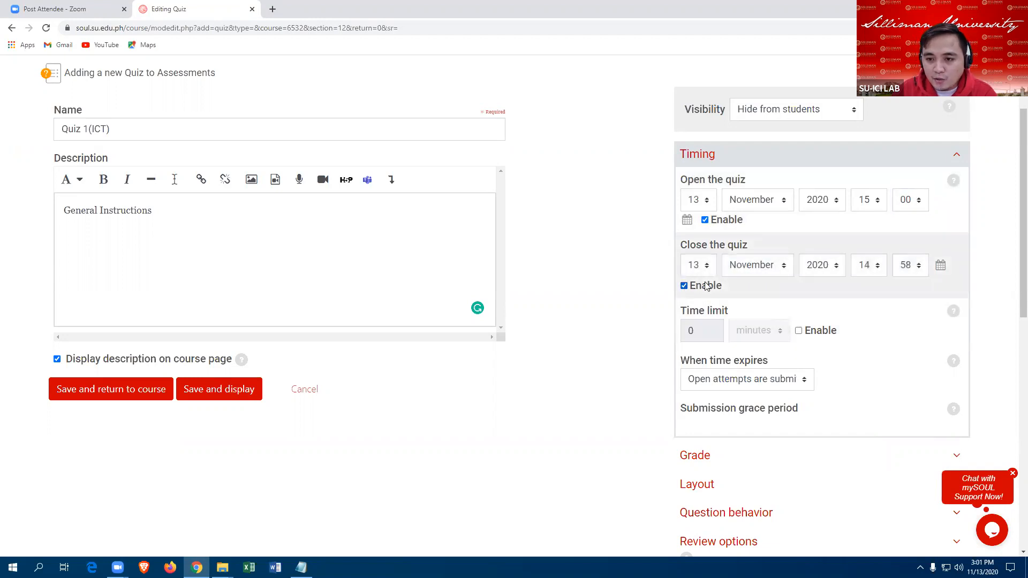
left_click(879, 271)
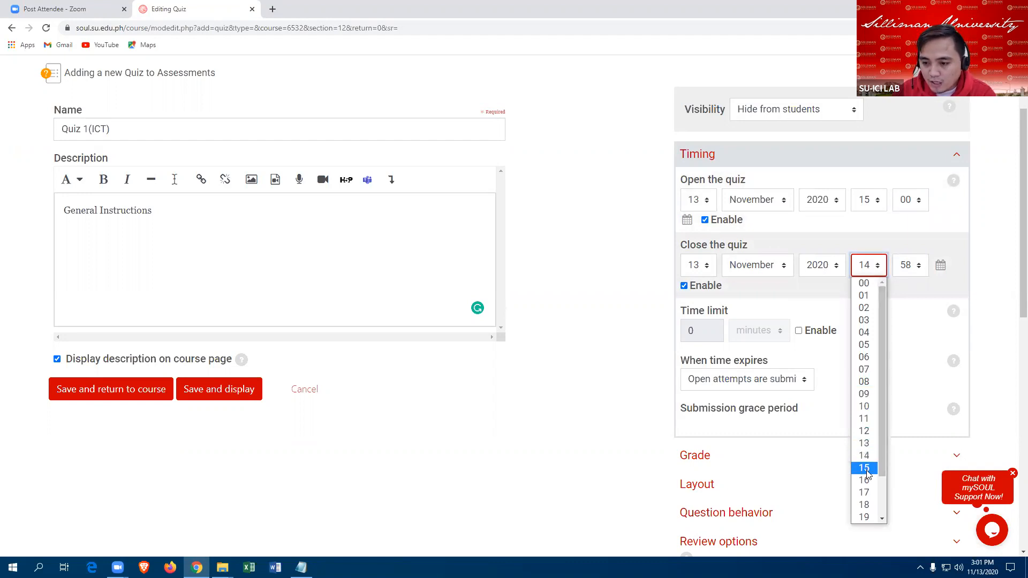
left_click(864, 493)
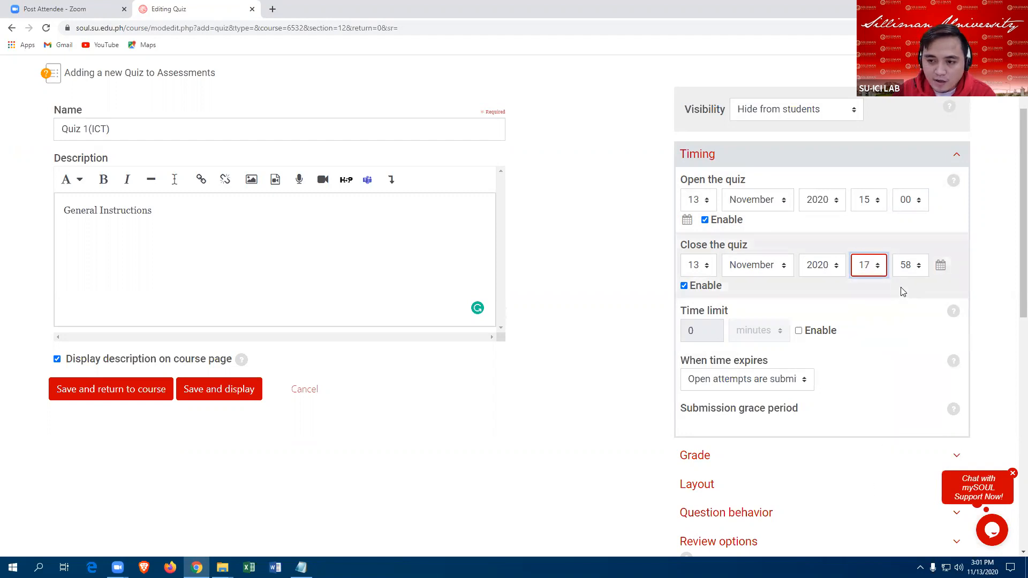
left_click(909, 266)
scroll(908, 321, "up", 10)
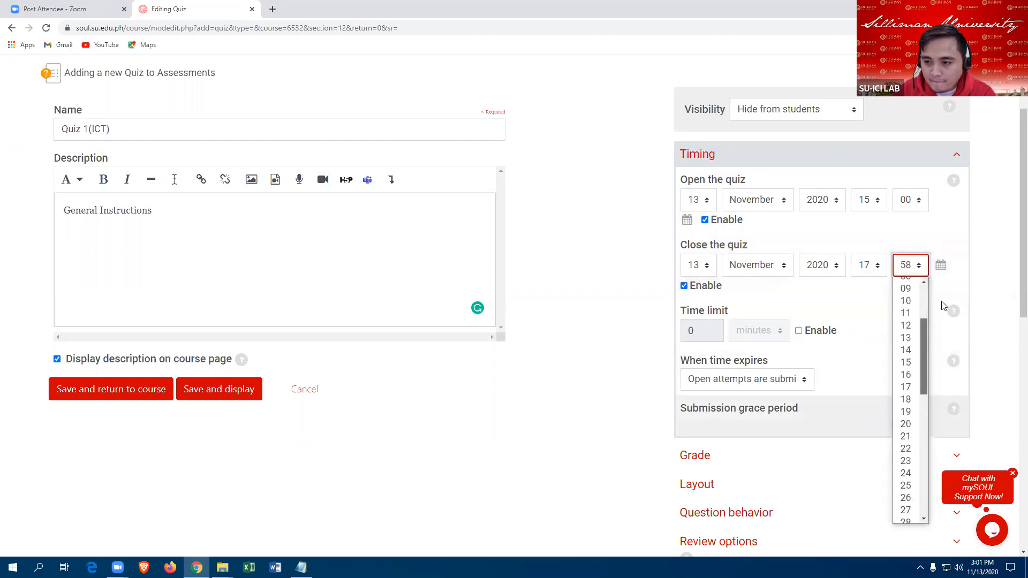
left_click(905, 284)
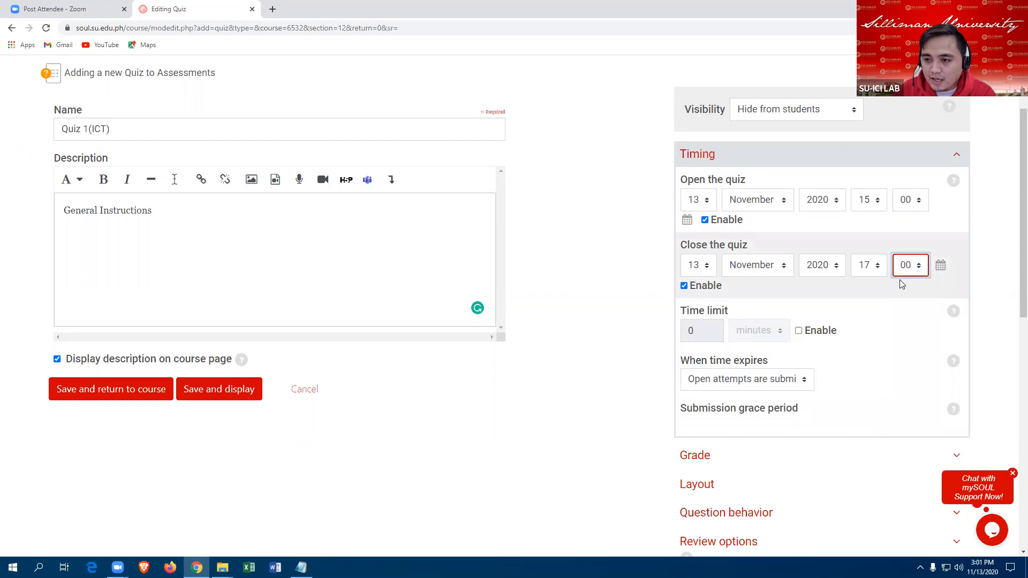
Step: Enable a 30-minute time limit for the quiz and have open attempts submitted automatically when time expires
scroll(763, 302, "down", 2)
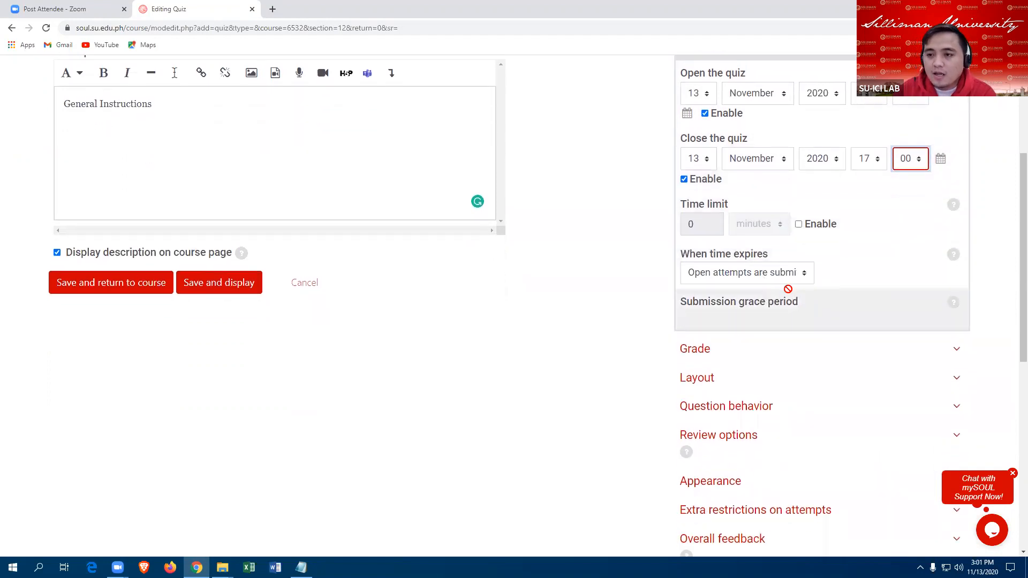
scroll(787, 292, "up", 2)
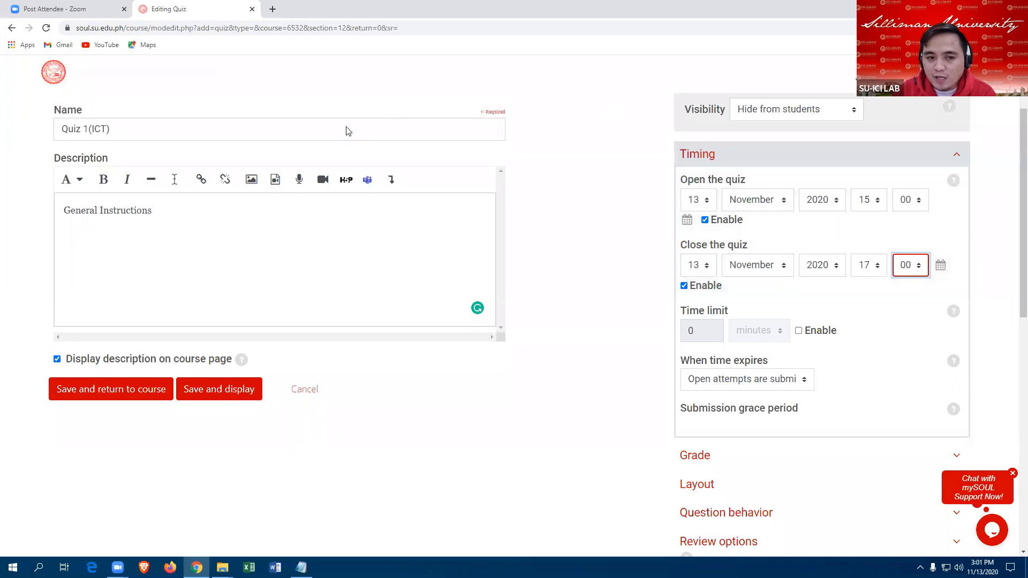
scroll(819, 267, "down", 1)
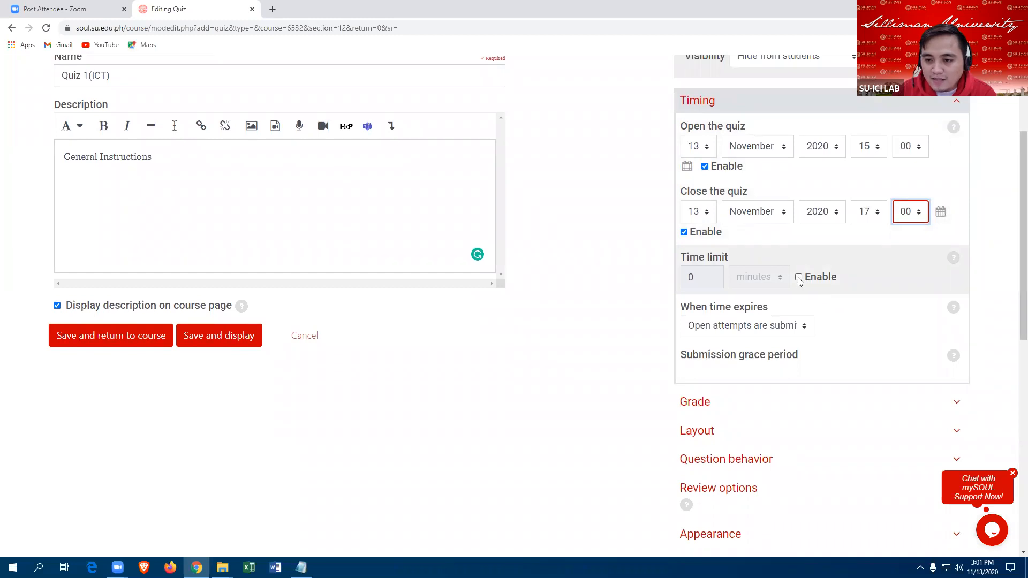
left_click(799, 278)
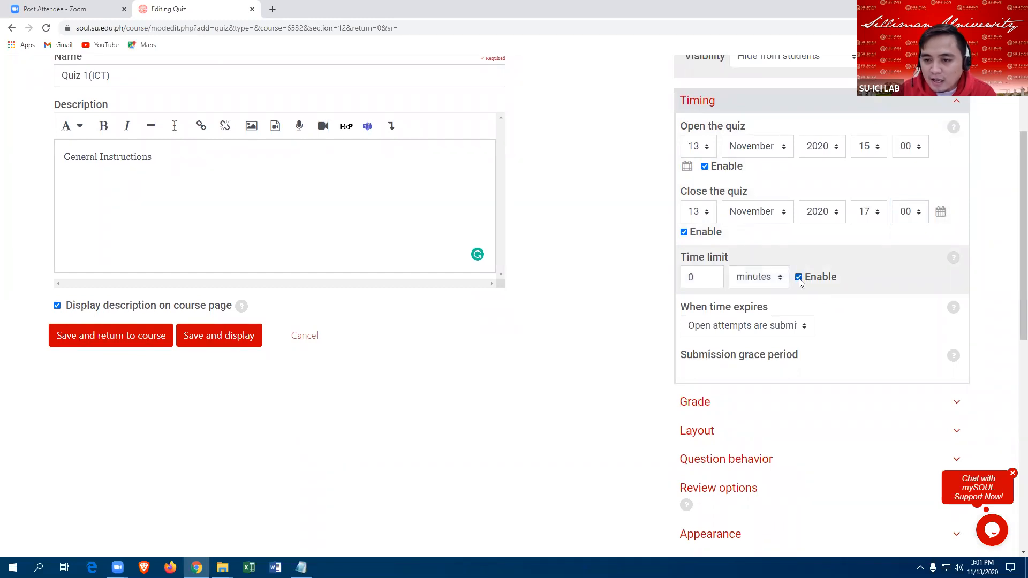
left_click(697, 278)
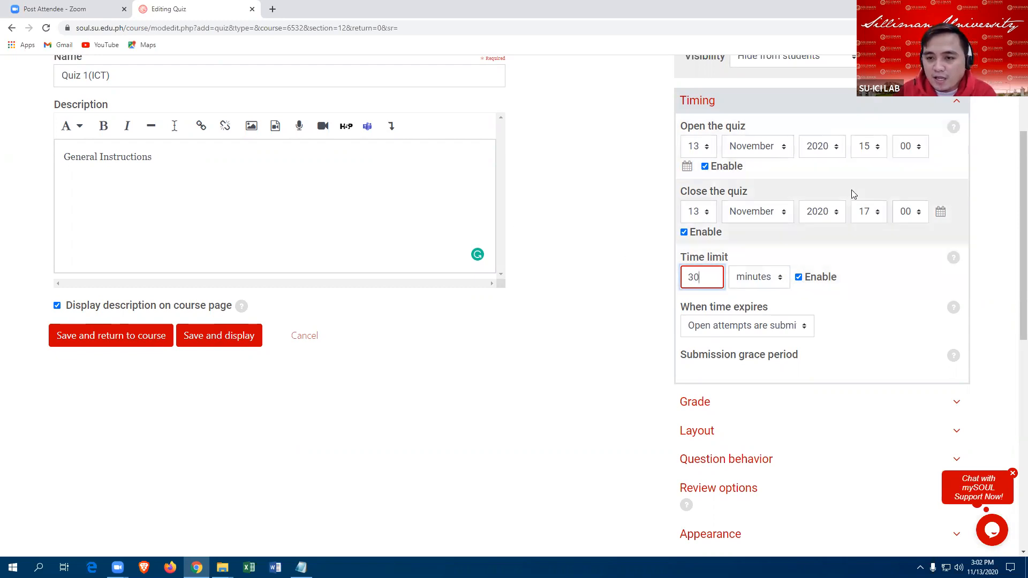
scroll(875, 206, "up", 1)
scroll(875, 205, "up", 1)
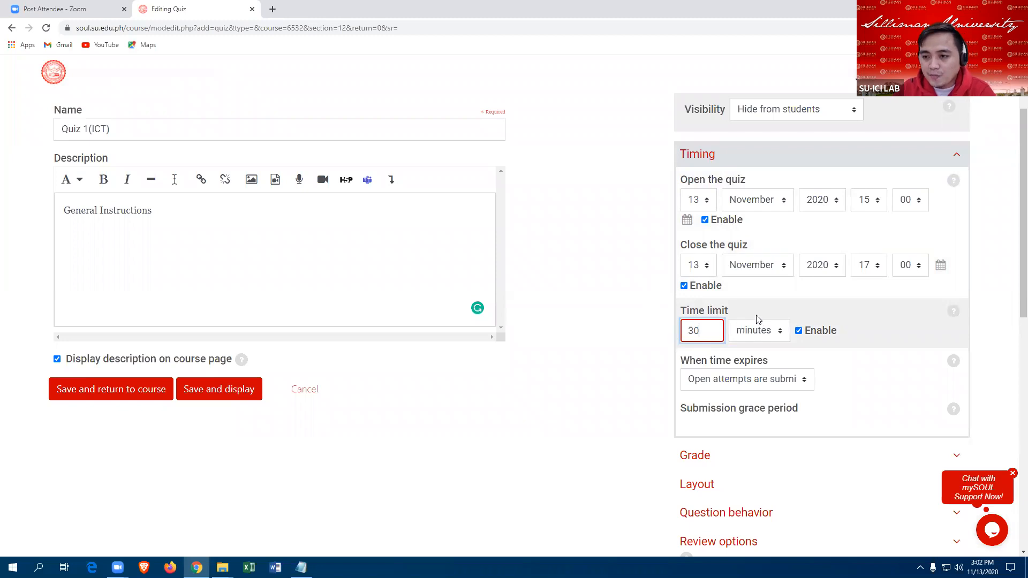
scroll(785, 276, "down", 1)
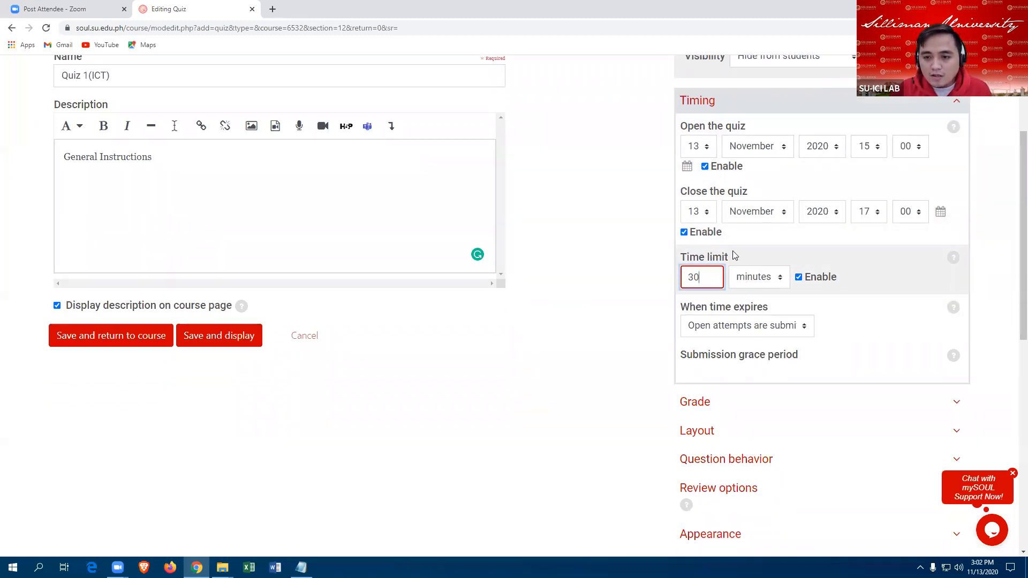
scroll(771, 270, "down", 1)
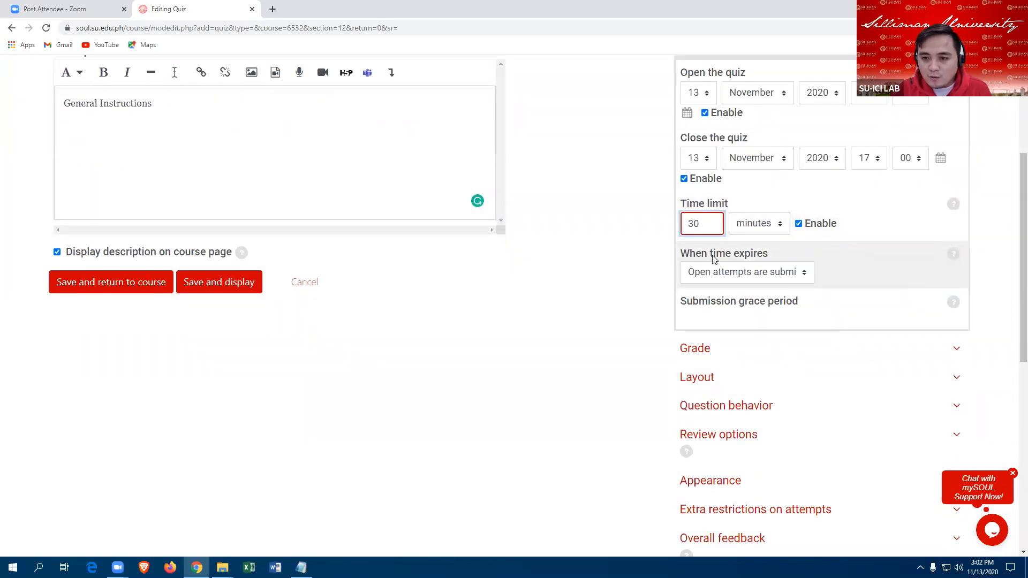
left_click(804, 273)
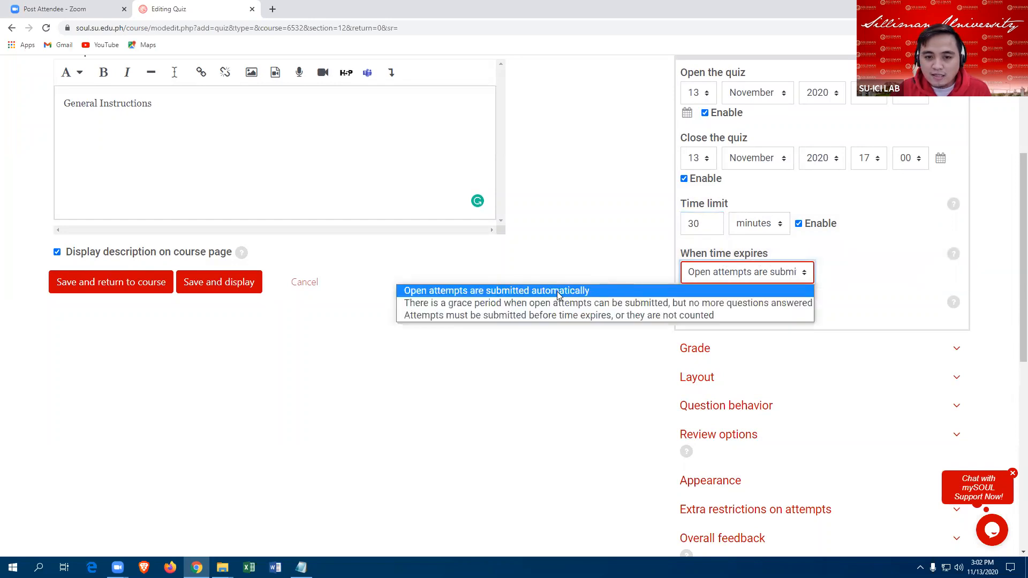
left_click(606, 292)
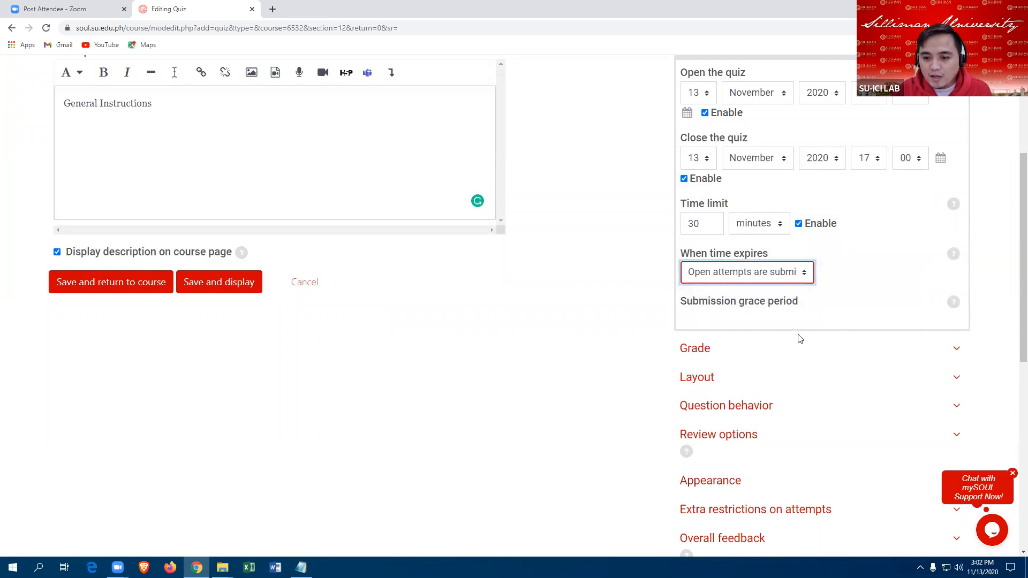
Step: Set the quiz's grade category to Midterm Quizzes
scroll(798, 338, "down", 2)
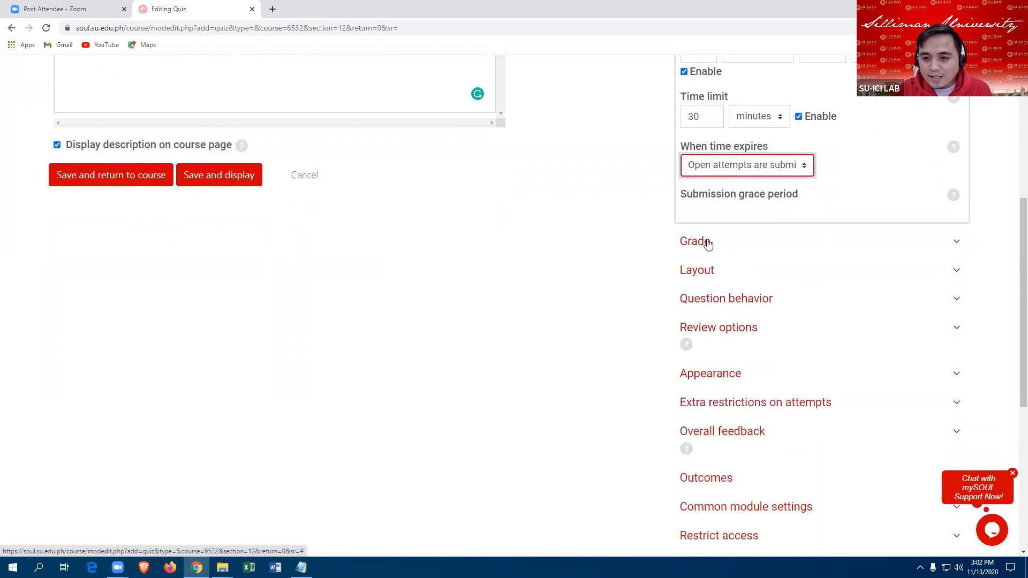
left_click(707, 244)
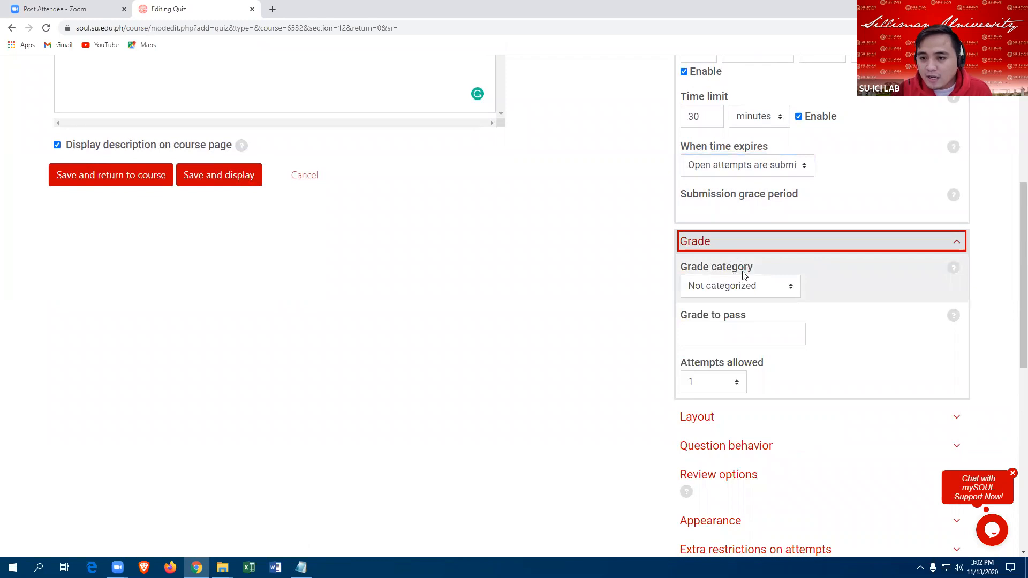
left_click(793, 289)
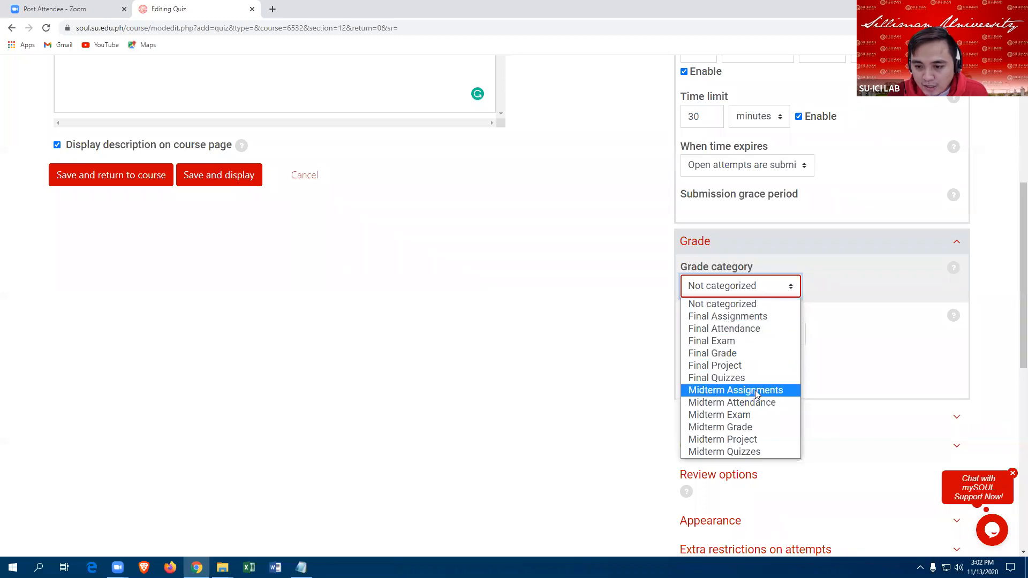
left_click(742, 452)
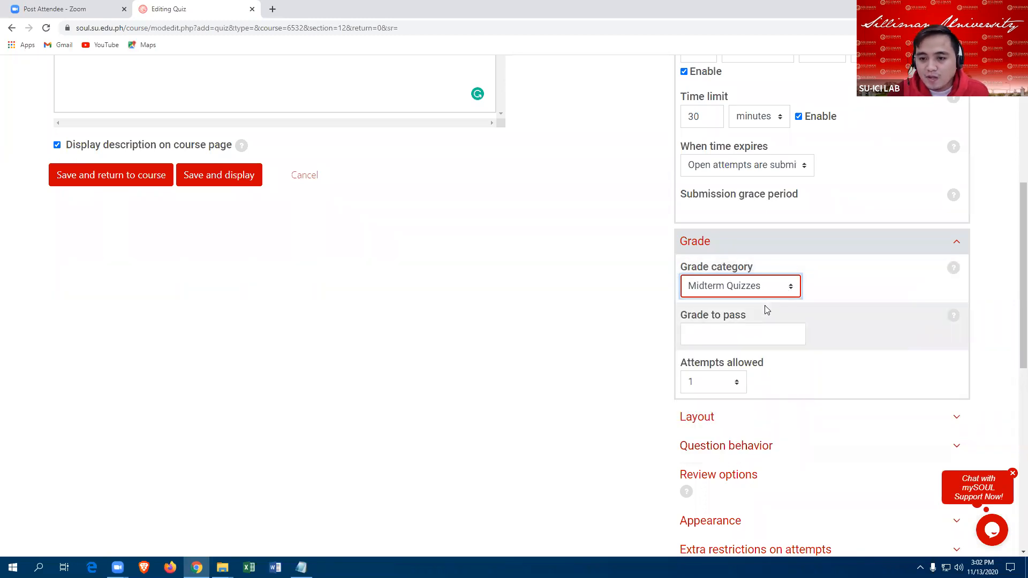
scroll(765, 310, "down", 1)
scroll(752, 307, "down", 1)
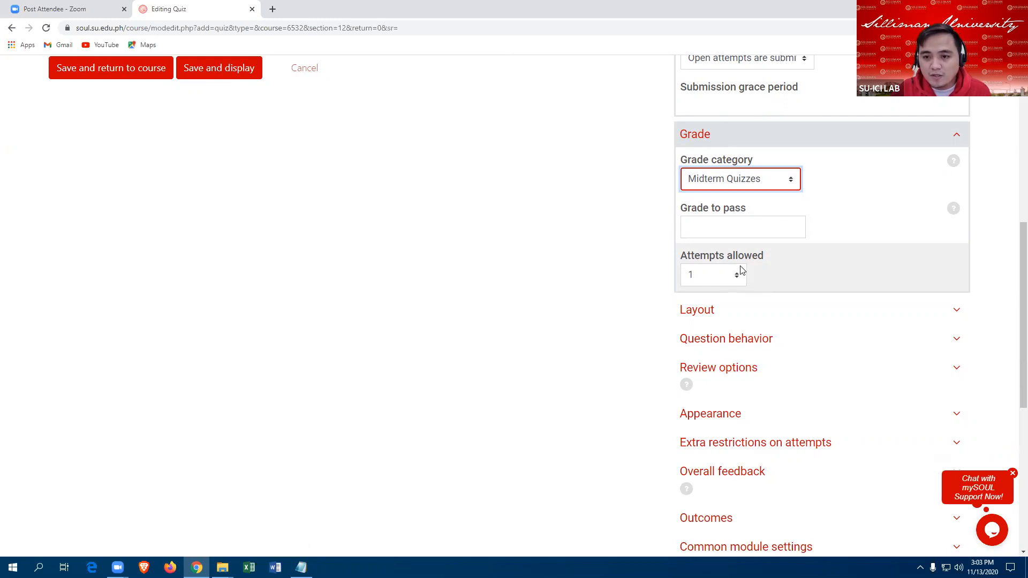
Step: Set the quiz layout to start a new page every 2 questions
scroll(742, 290, "down", 1)
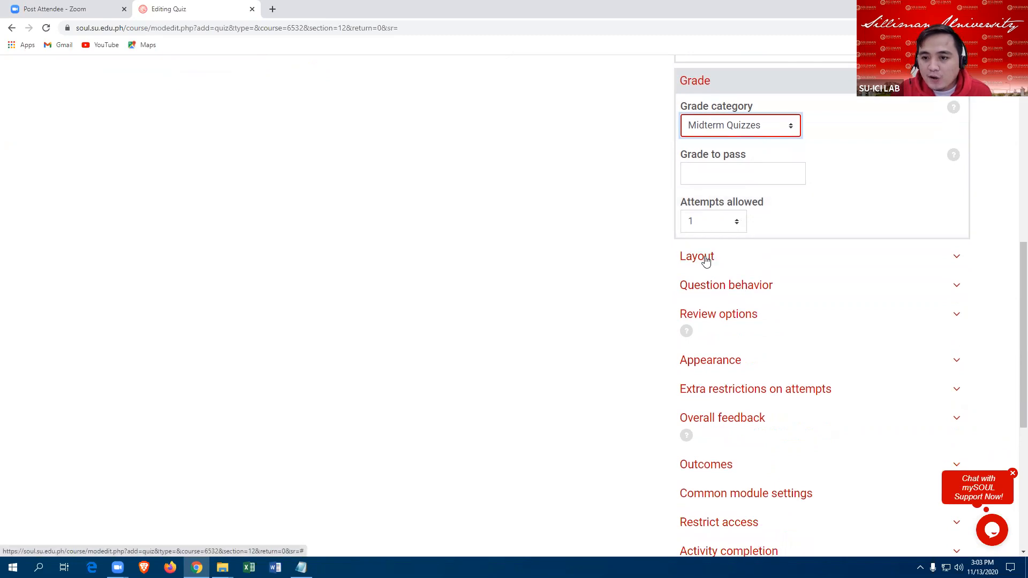
left_click(704, 260)
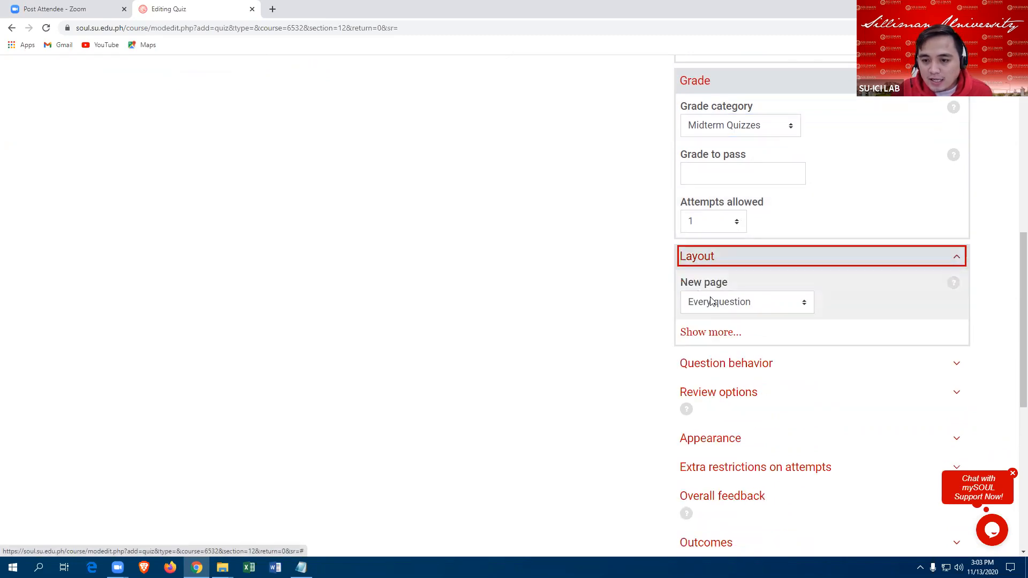
left_click(806, 304)
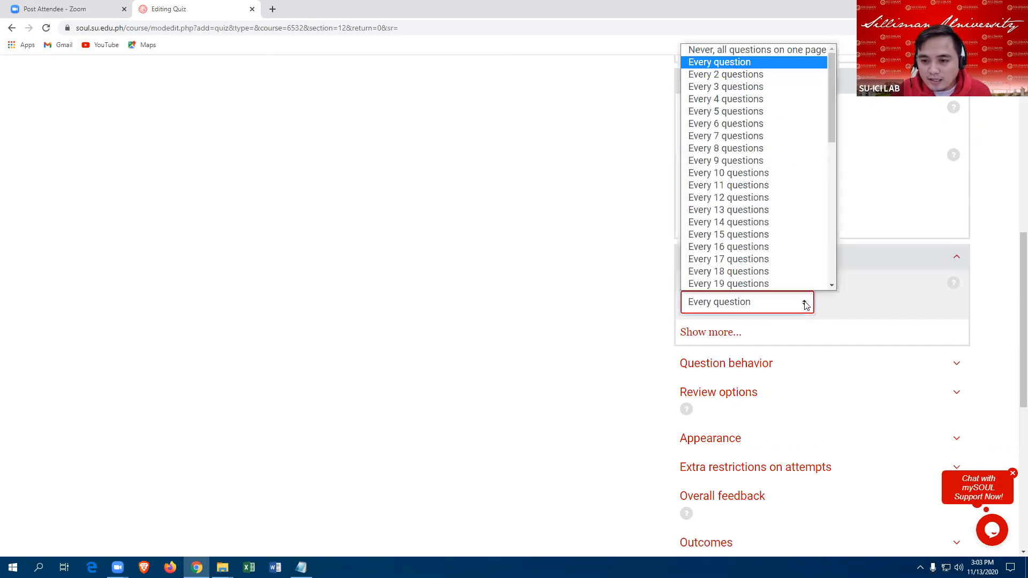
left_click(718, 81)
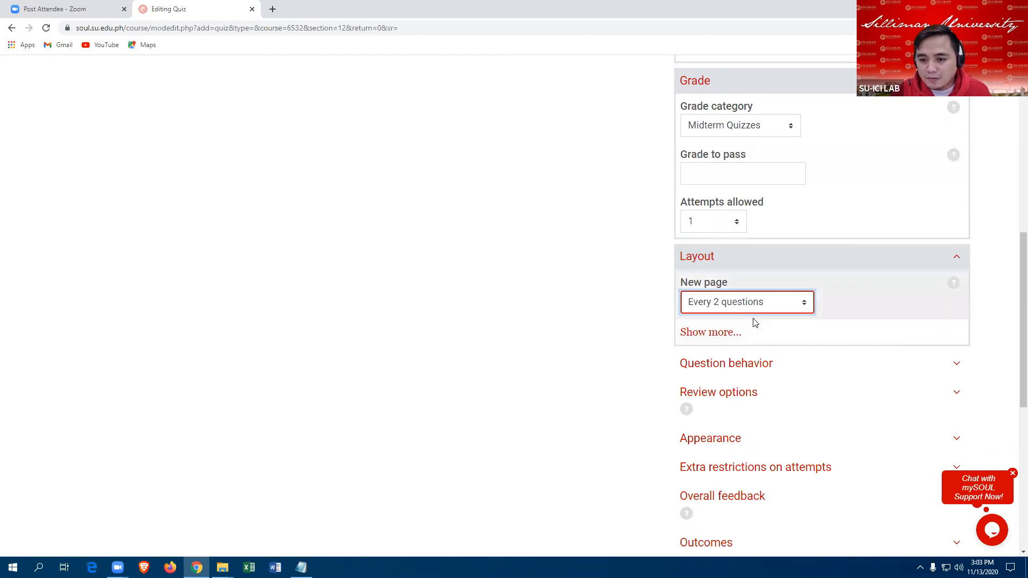
Step: Try the Sequential navigation method in the advanced layout settings and return it to Free
left_click(705, 334)
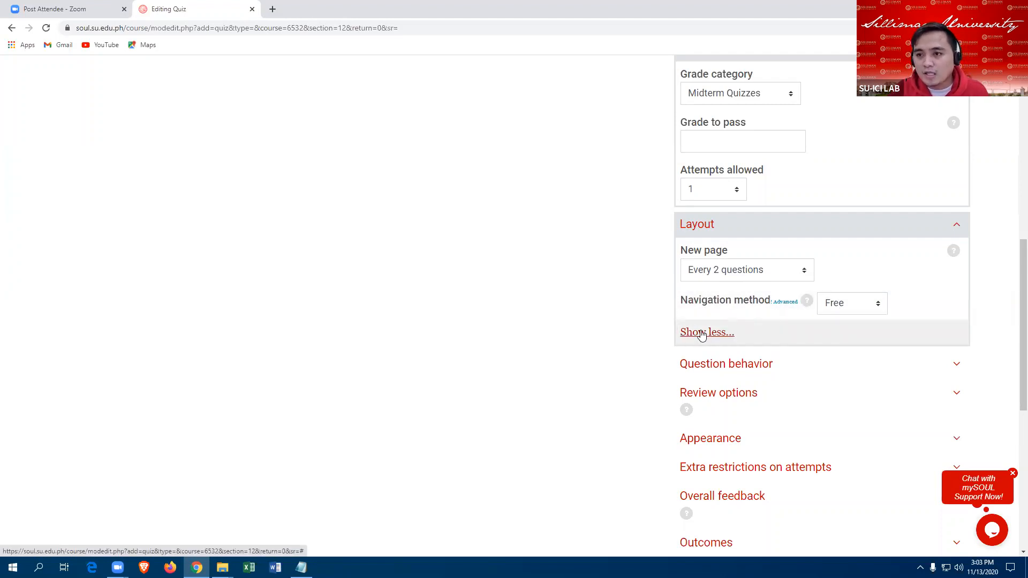
left_click(877, 306)
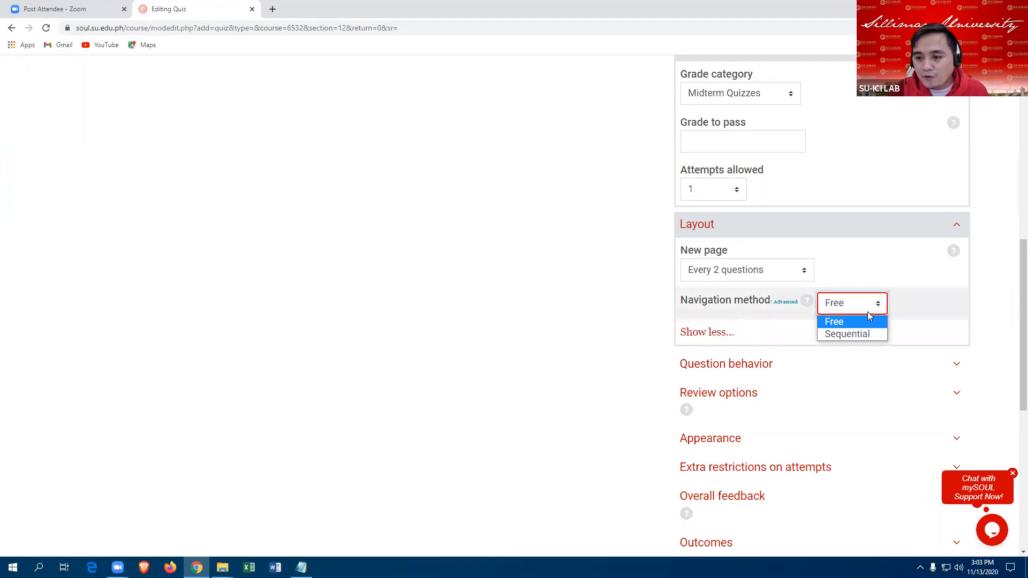
left_click(850, 335)
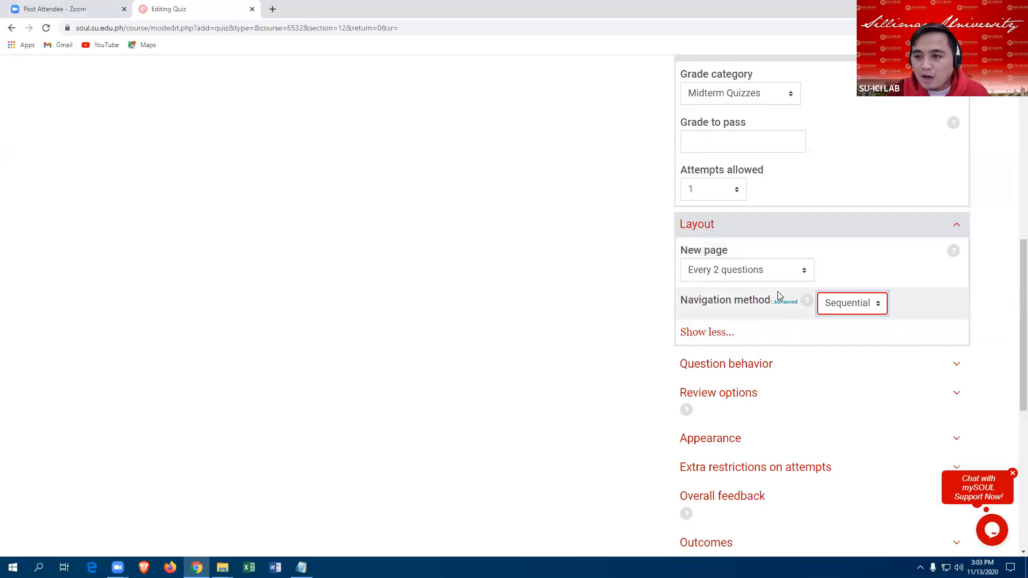
left_click(878, 304)
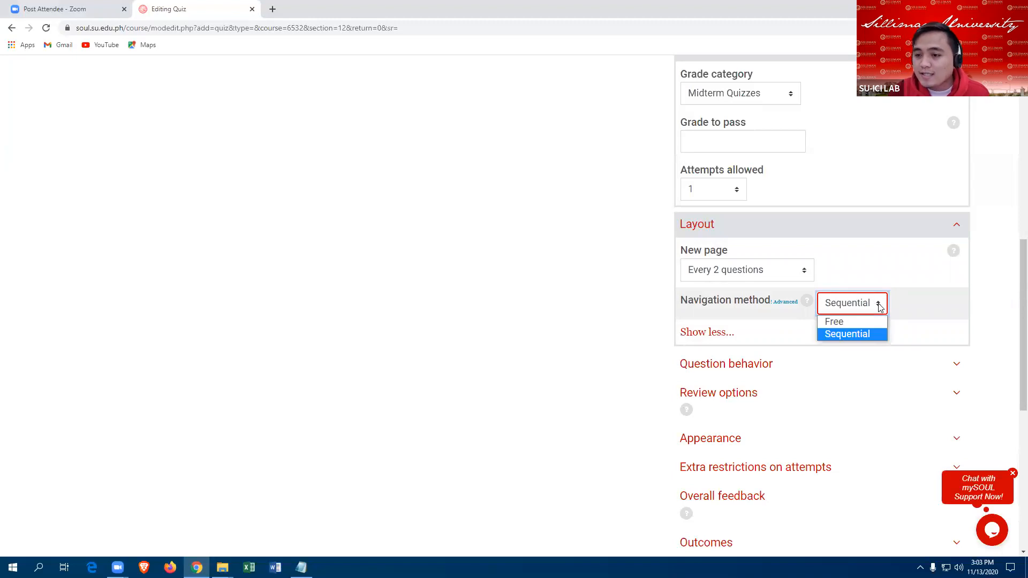
left_click(848, 328)
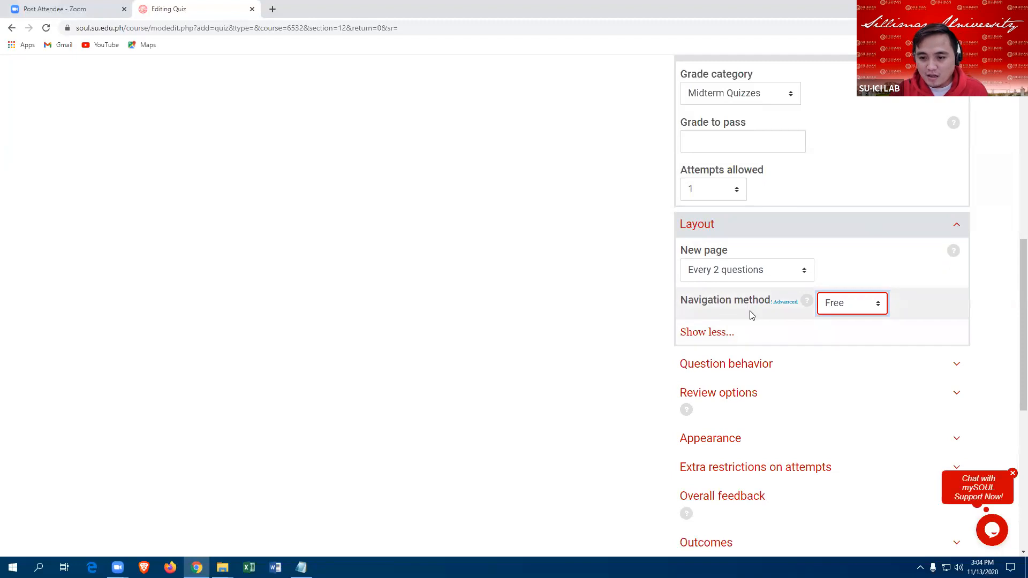
Step: Open the quiz's question behavior settings to examine the shuffling and feedback options
scroll(751, 295, "down", 1)
scroll(752, 279, "down", 1)
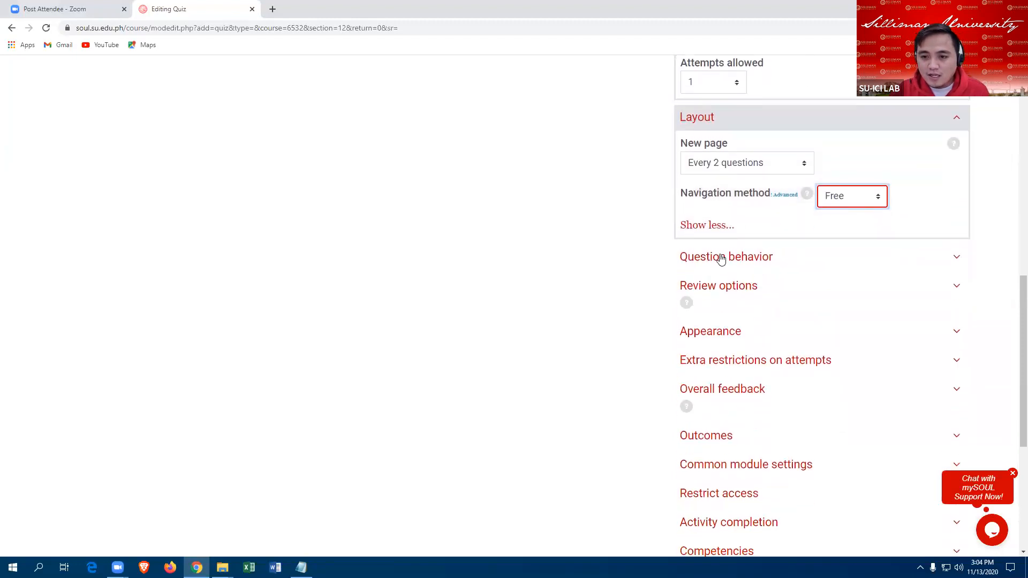
left_click(733, 259)
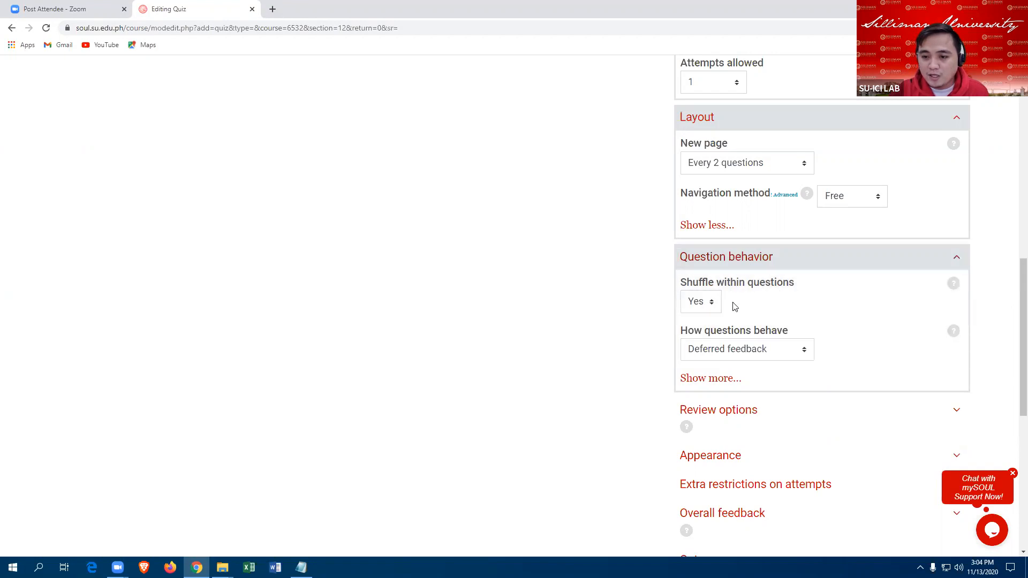
Step: Open the quiz's review options and enable Marks for the period immediately after the attempt
scroll(802, 367, "down", 3)
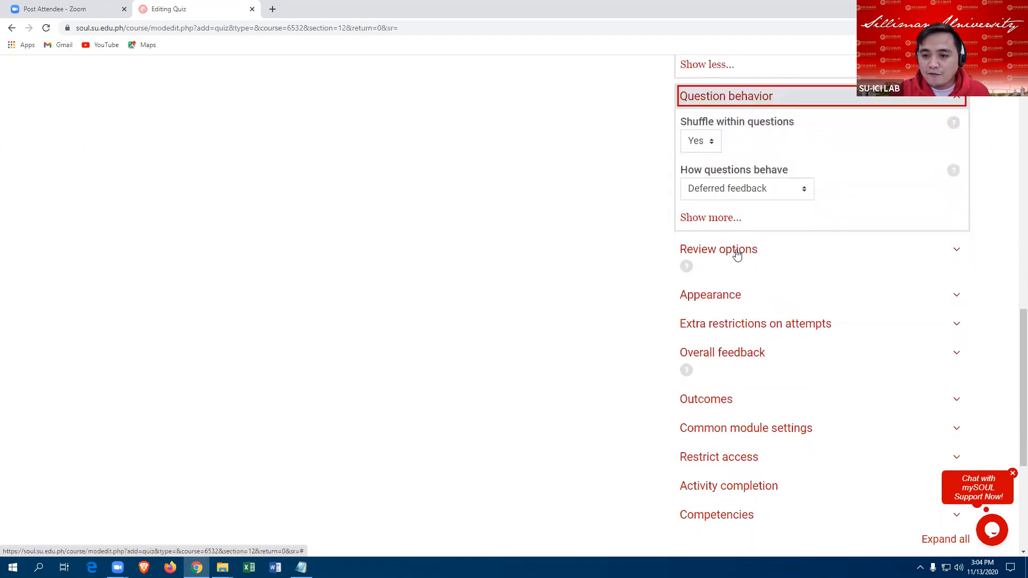
left_click(738, 255)
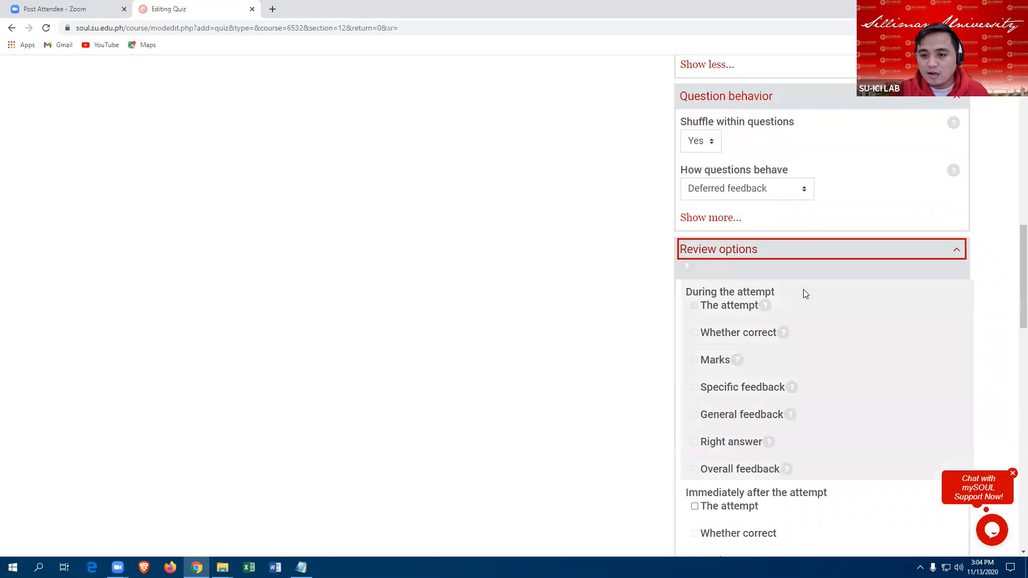
scroll(808, 285, "down", 1)
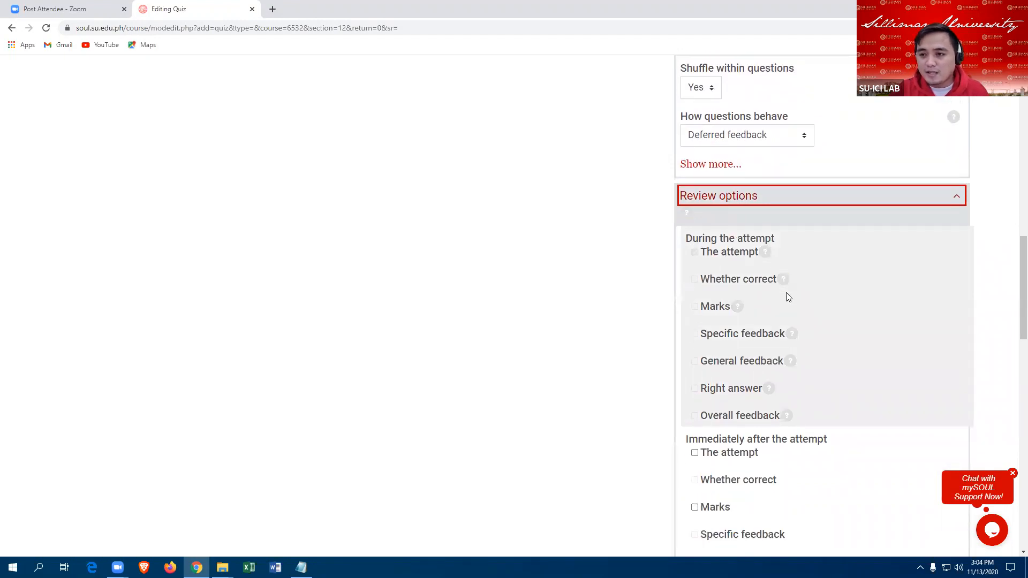
scroll(786, 298, "down", 4)
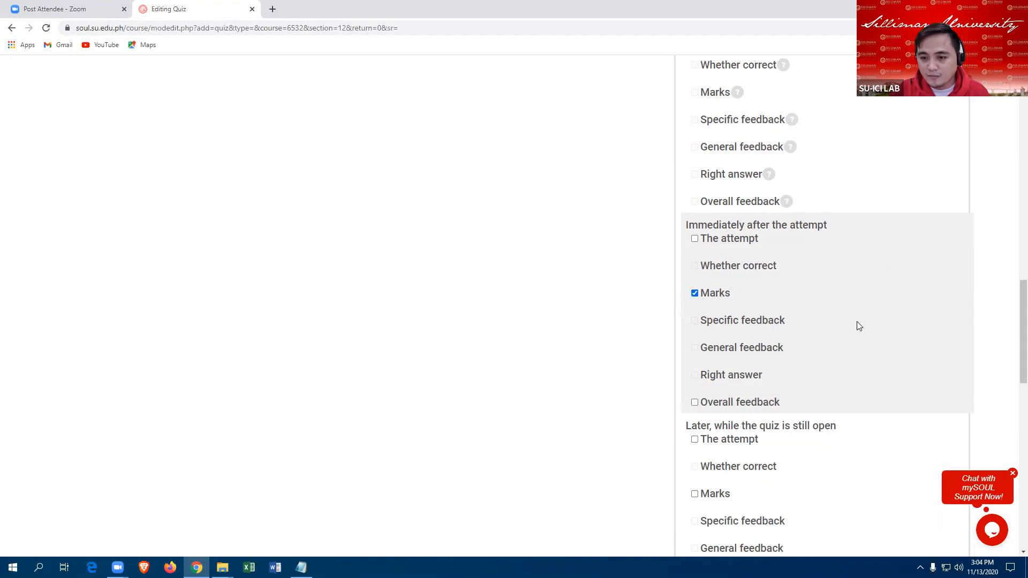
Step: Enable Marks for the period while the quiz is still open and disable The attempt for after the quiz is closed
scroll(868, 326, "down", 3)
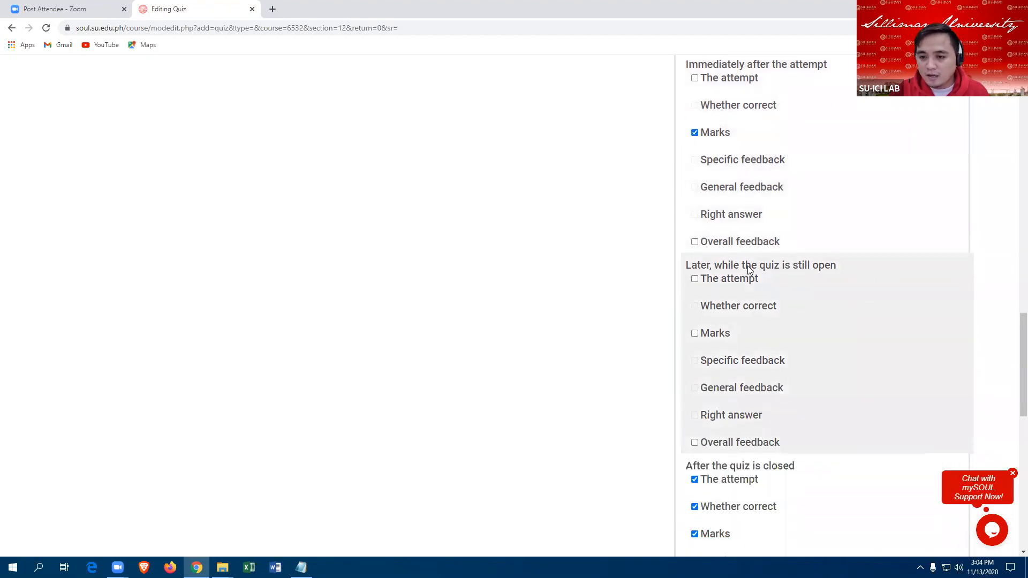
left_click(695, 334)
scroll(871, 335, "down", 4)
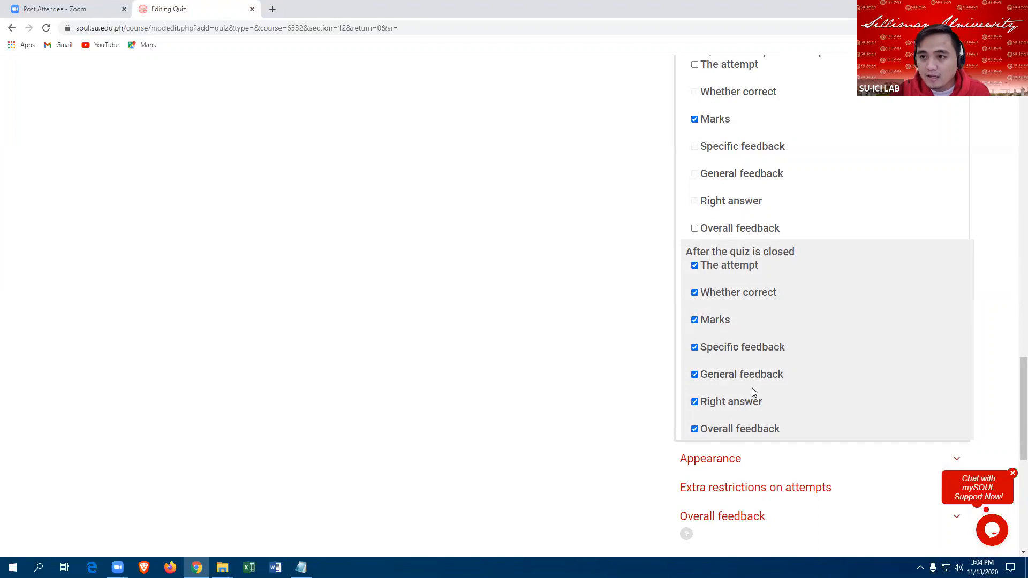
left_click(694, 267)
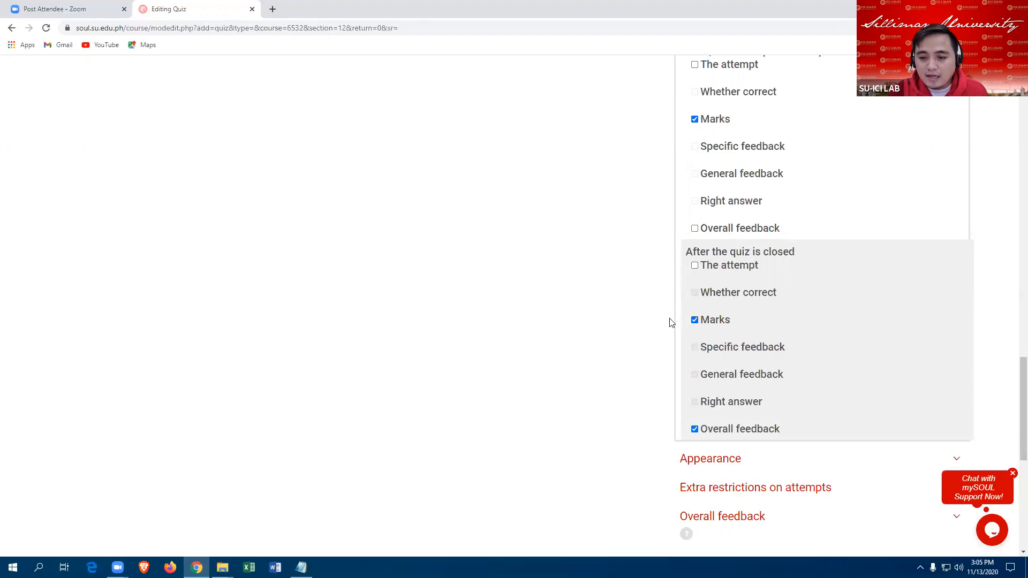
Step: Review the new quiz's name, description, visibility and timing settings from the start of the form
scroll(671, 321, "down", 3)
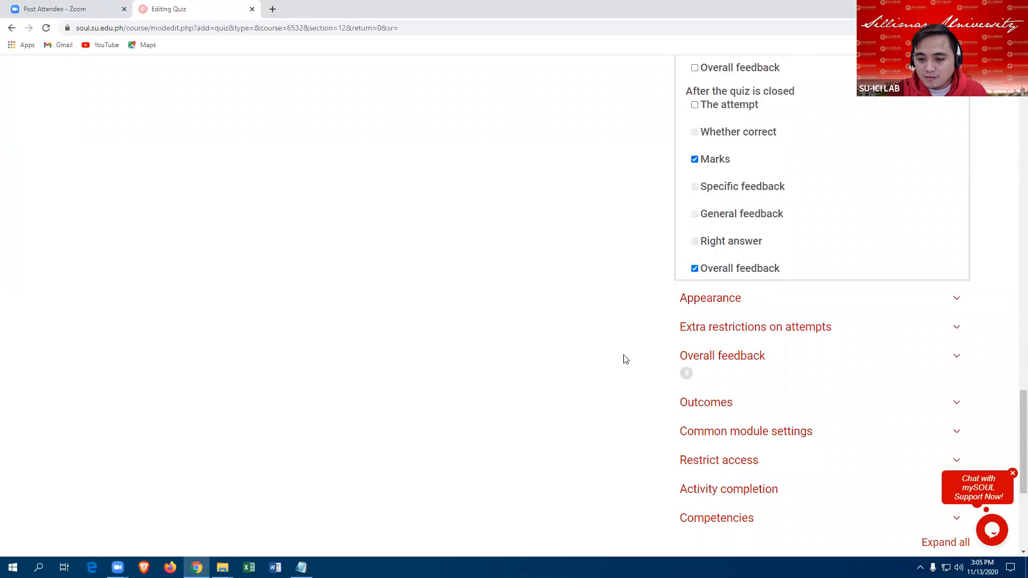
scroll(798, 278, "up", 3)
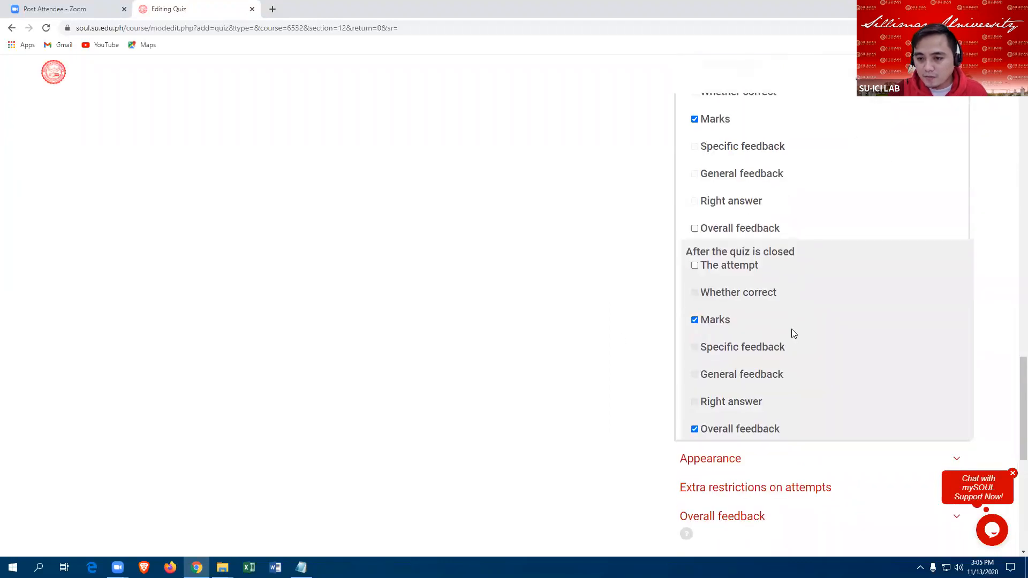
scroll(791, 329, "up", 12)
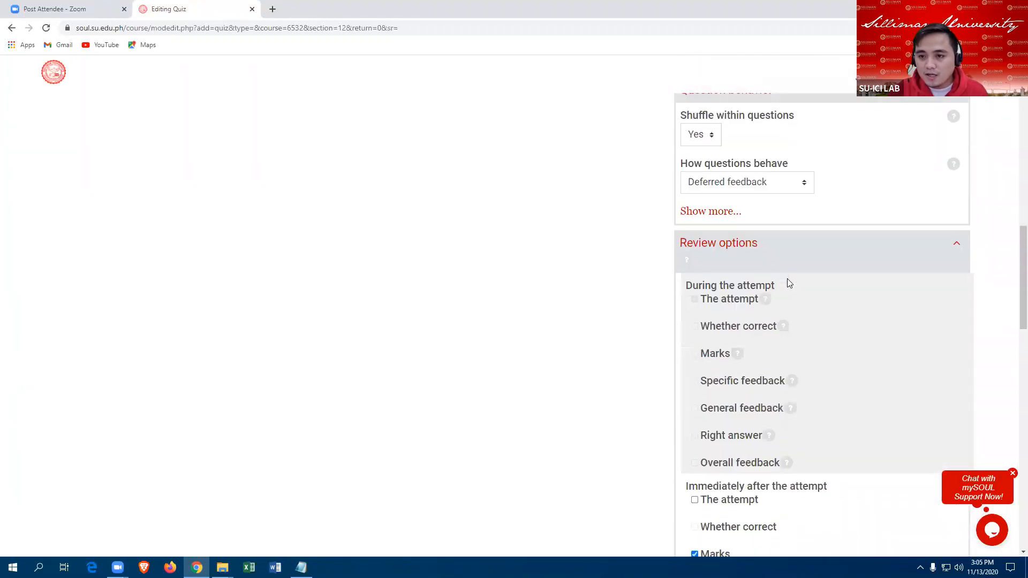
scroll(787, 283, "up", 15)
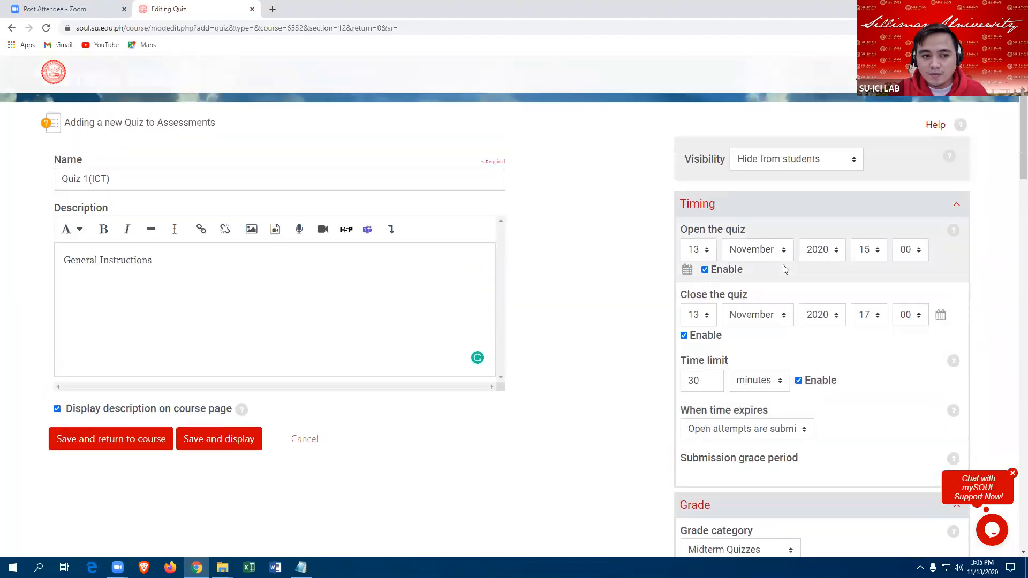
scroll(785, 269, "up", 1)
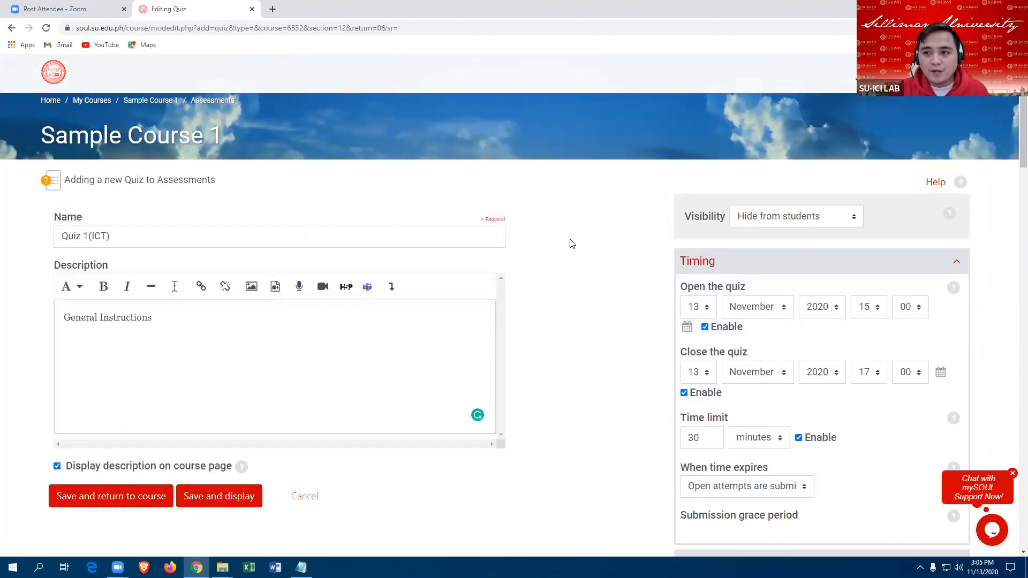
left_click(128, 234)
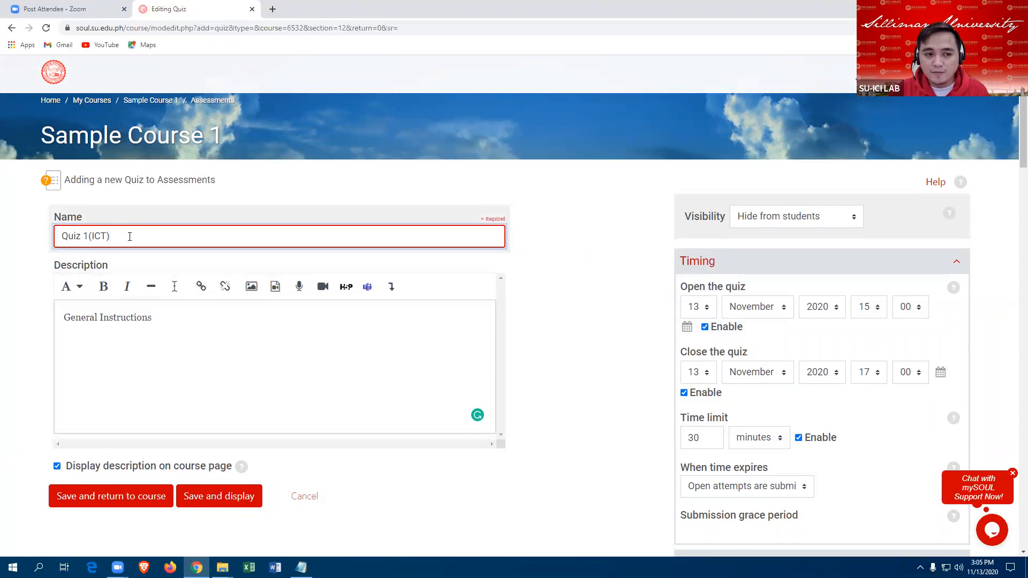
left_click(192, 316)
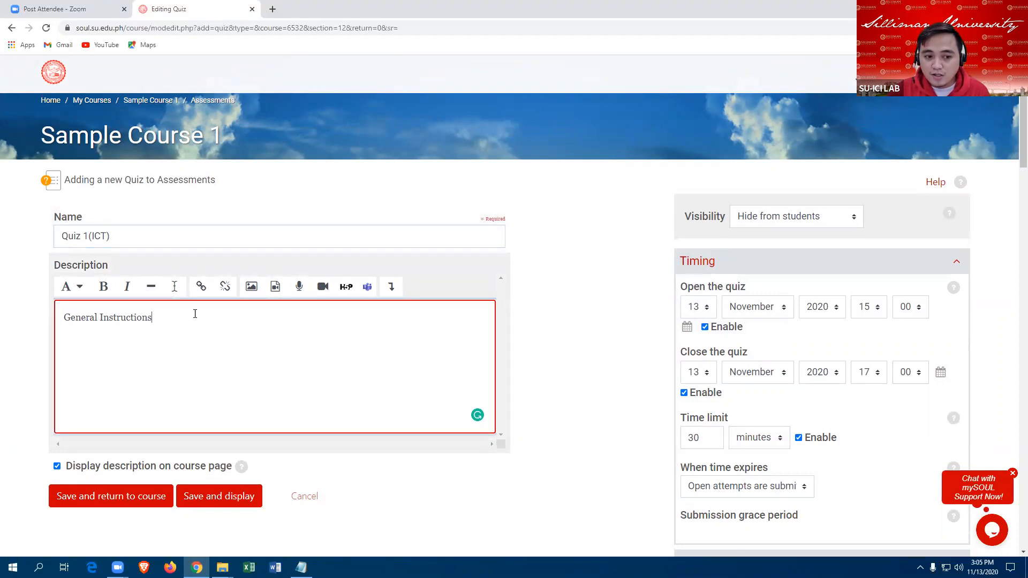
scroll(92, 443, "down", 1)
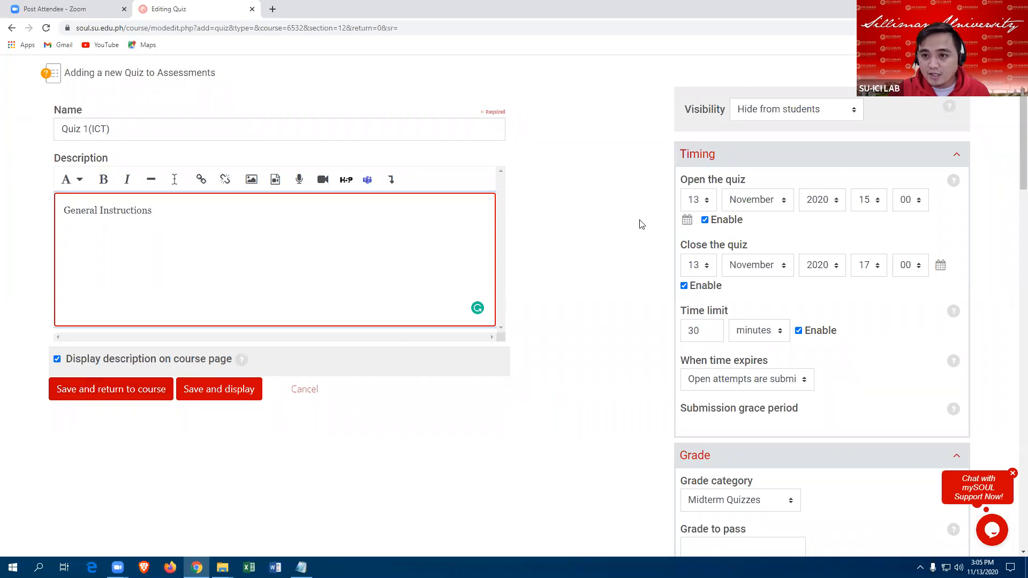
scroll(610, 173, "up", 2)
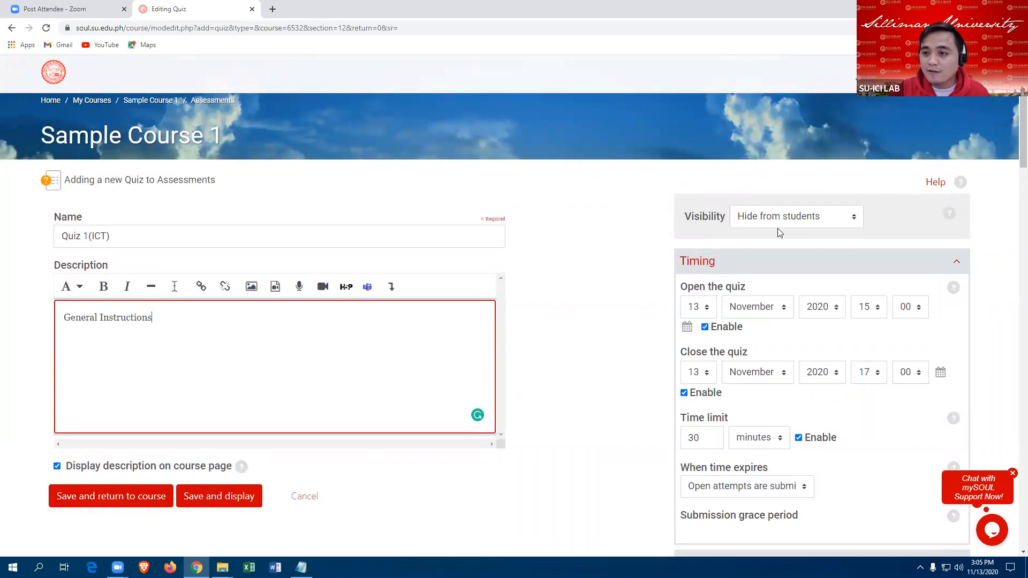
scroll(757, 227, "down", 2)
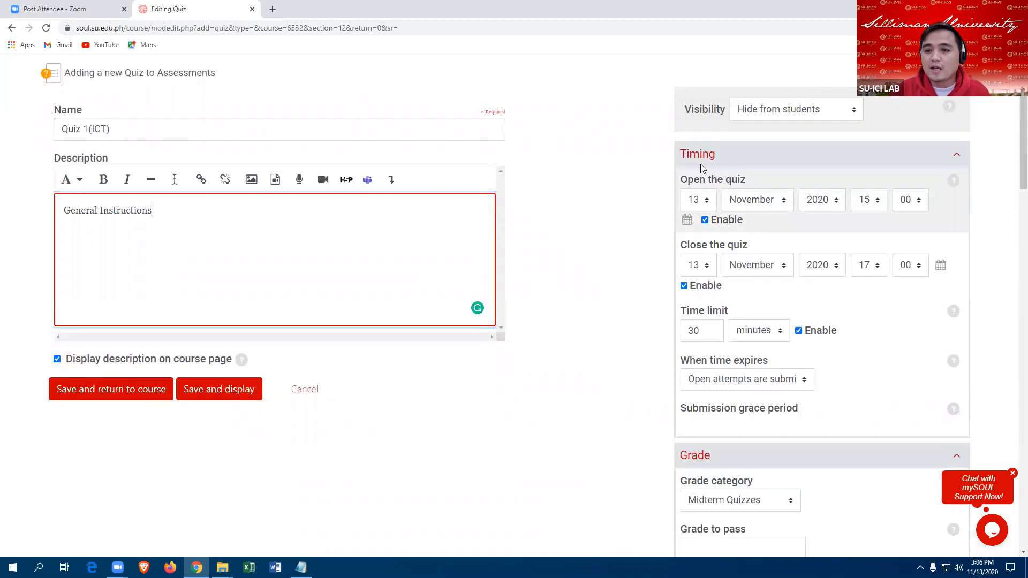
scroll(678, 152, "down", 1)
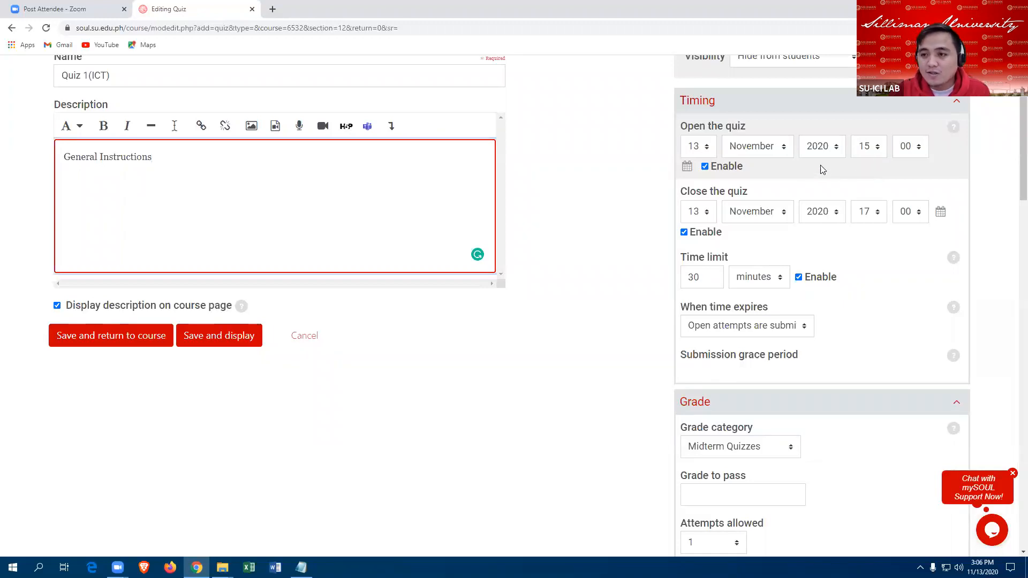
scroll(767, 233, "down", 1)
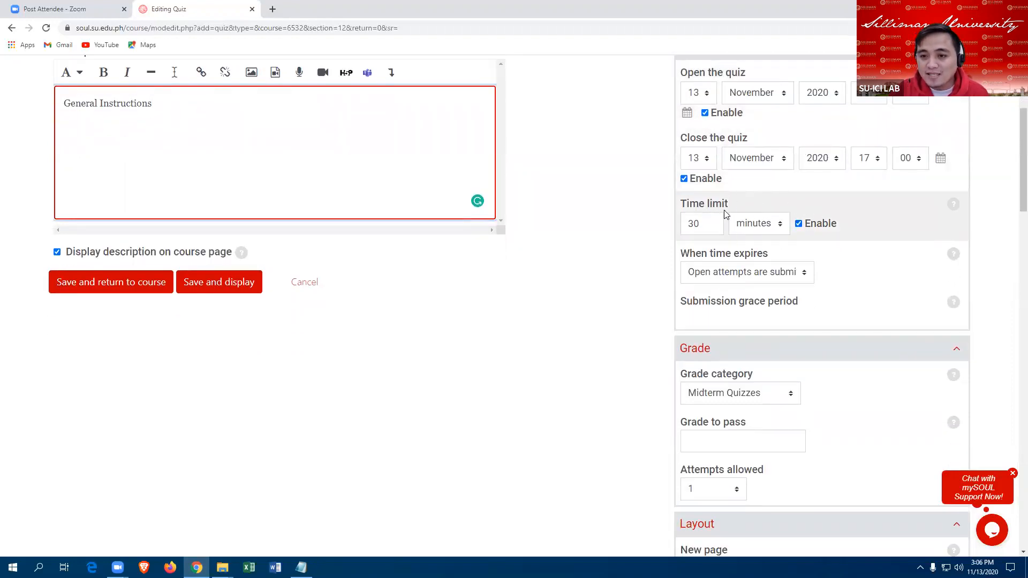
scroll(711, 225, "up", 1)
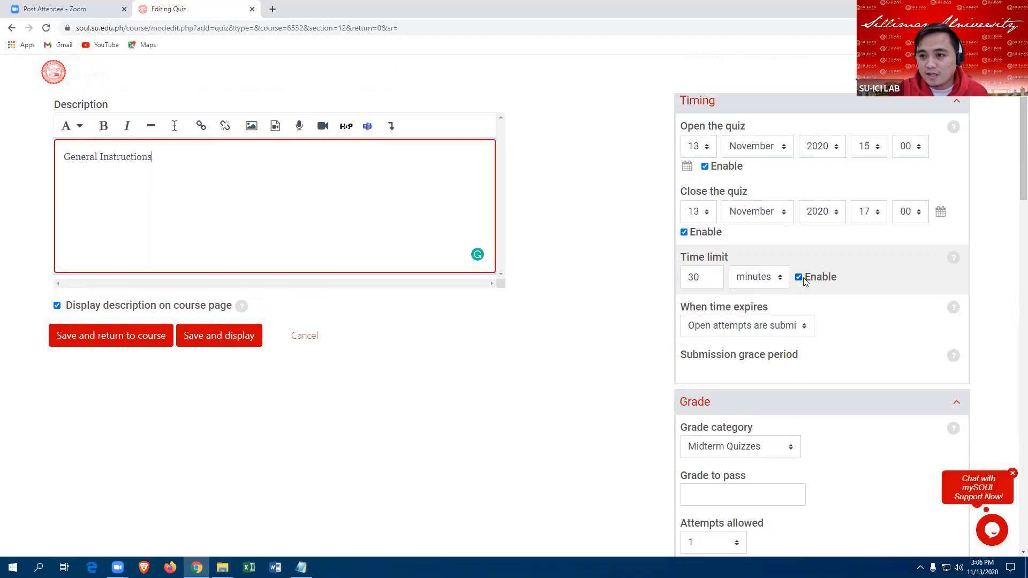
Step: Check the available grade categories and keep Midterm Quizzes as the quiz's category
scroll(794, 278, "down", 4)
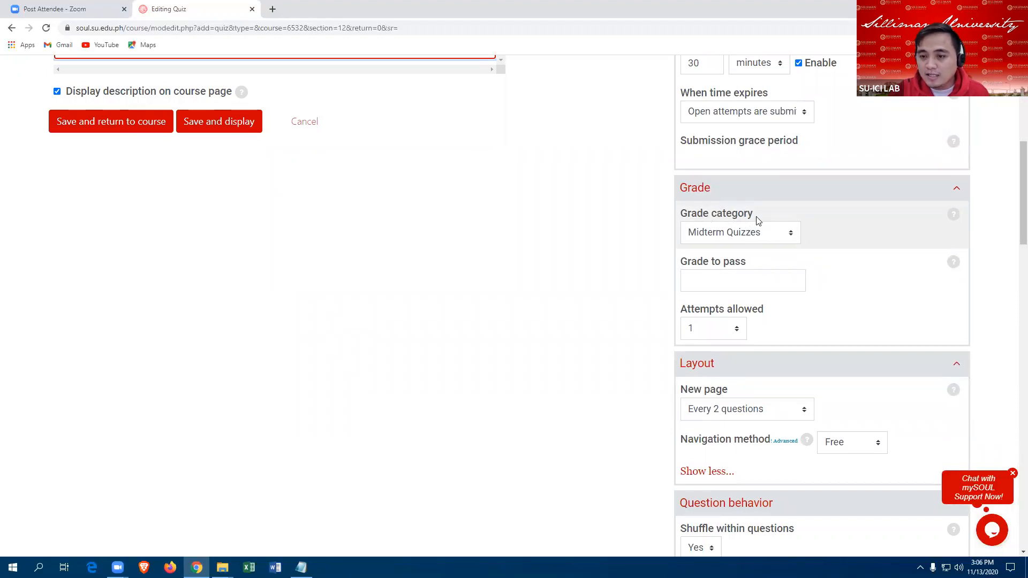
left_click(791, 237)
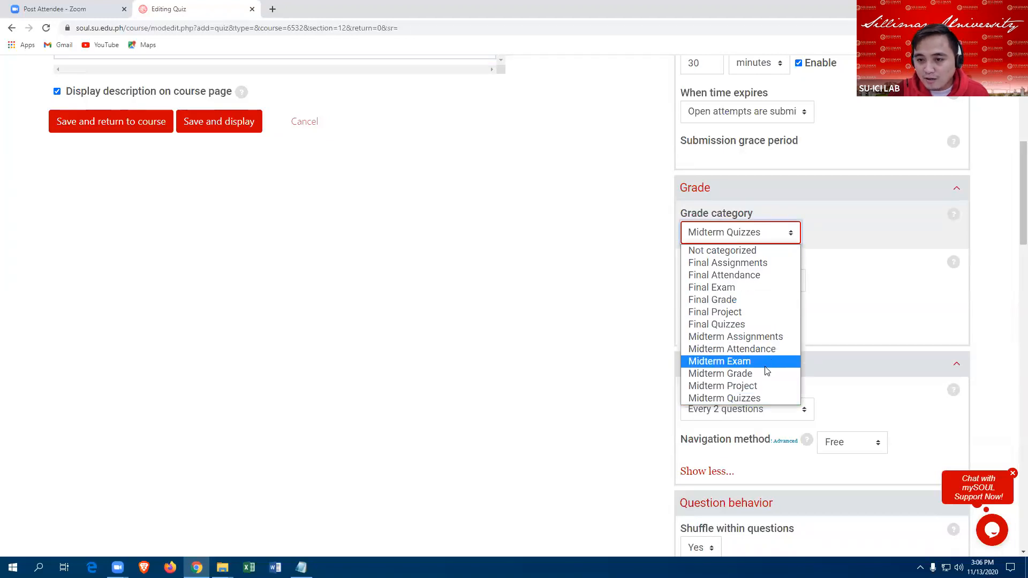
left_click(759, 397)
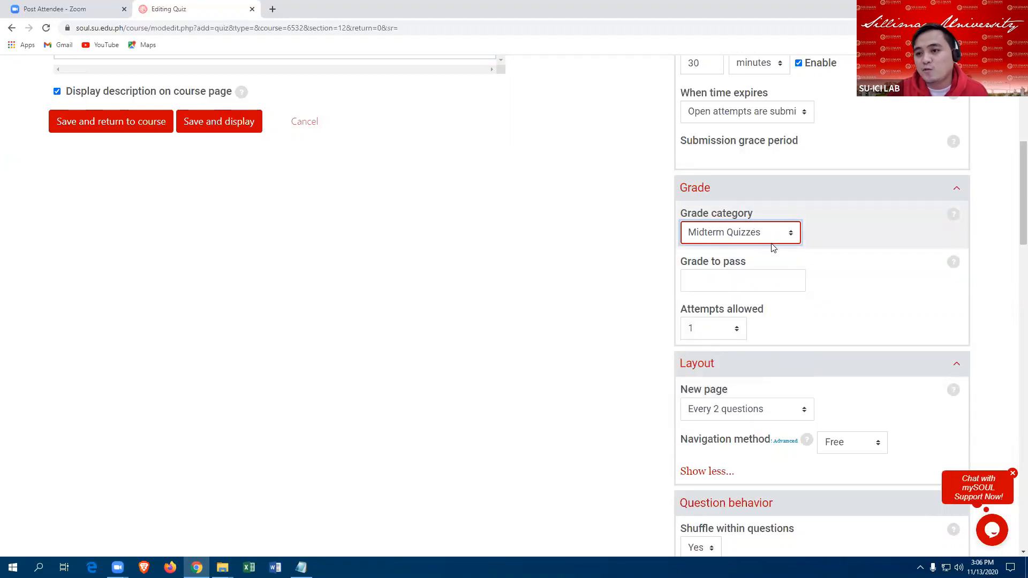
Step: Review the quiz's layout, question behavior and review options for each stage of the attempt
scroll(749, 252, "down", 2)
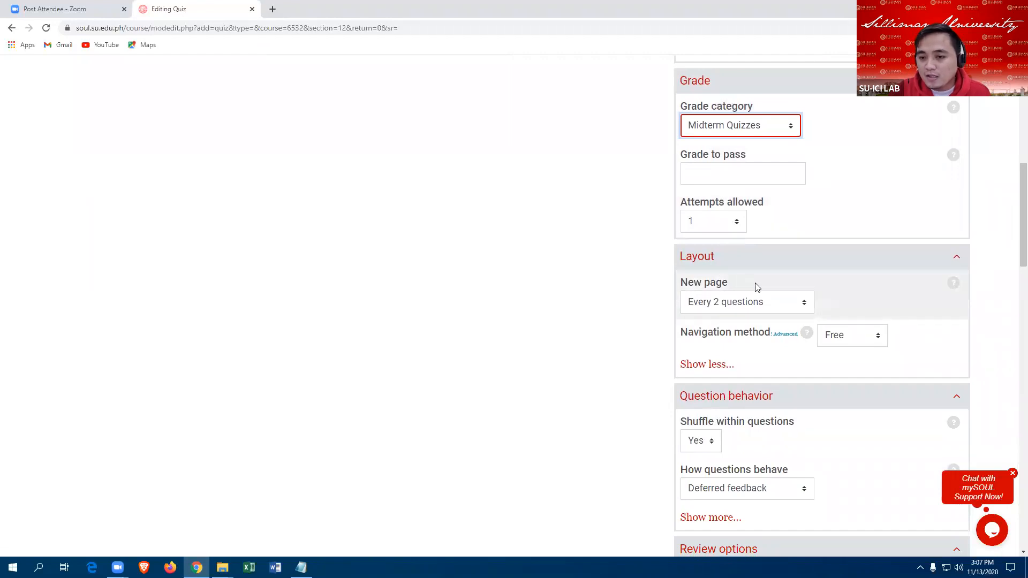
scroll(757, 287, "down", 1)
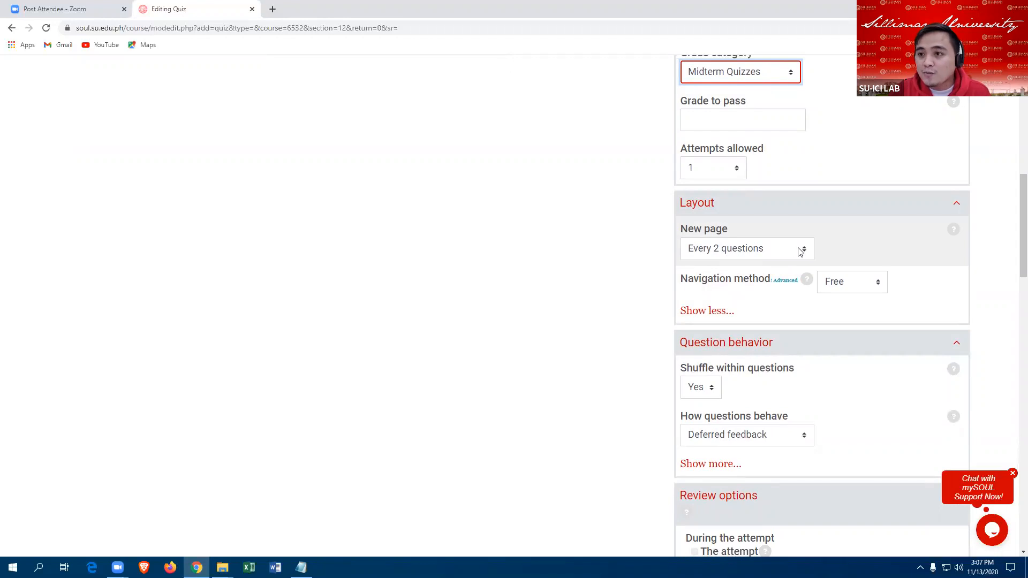
scroll(774, 268, "down", 1)
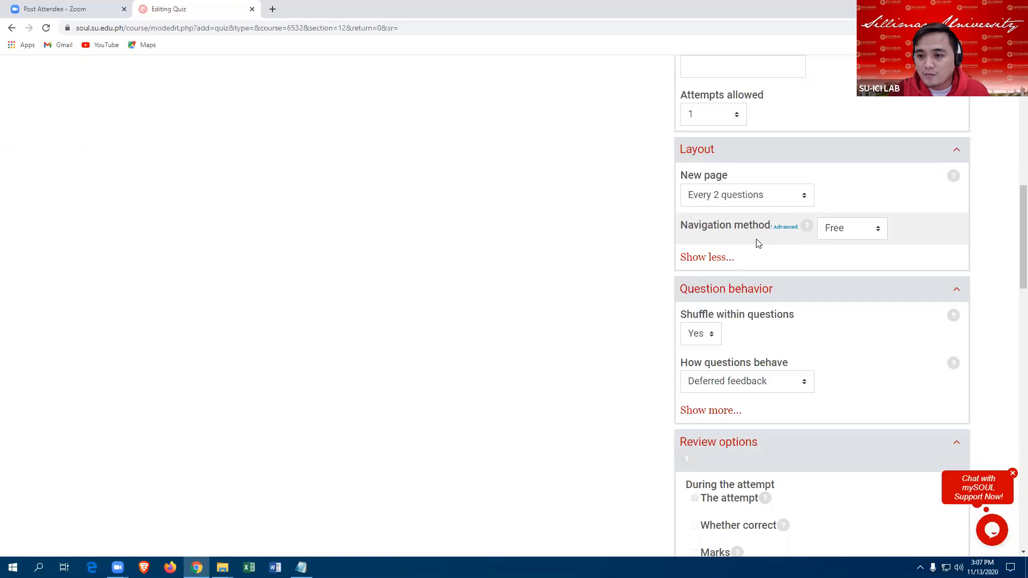
scroll(758, 252, "down", 1)
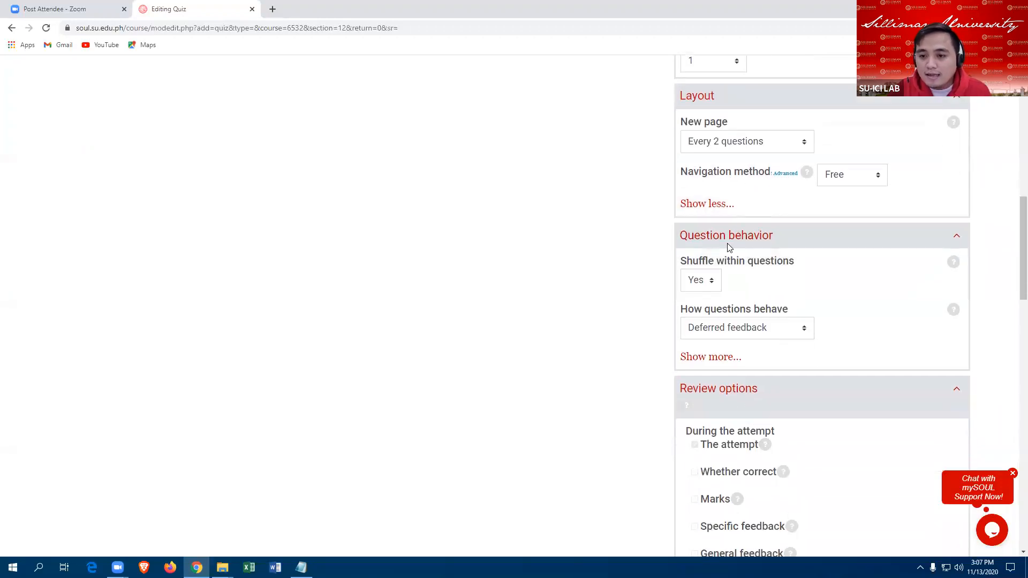
scroll(728, 247, "down", 2)
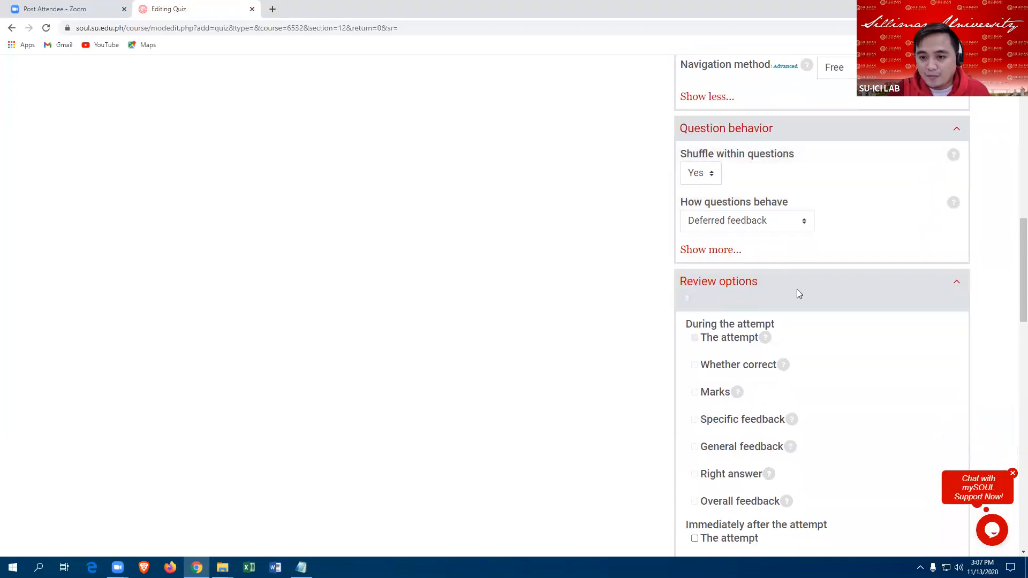
scroll(793, 288, "down", 2)
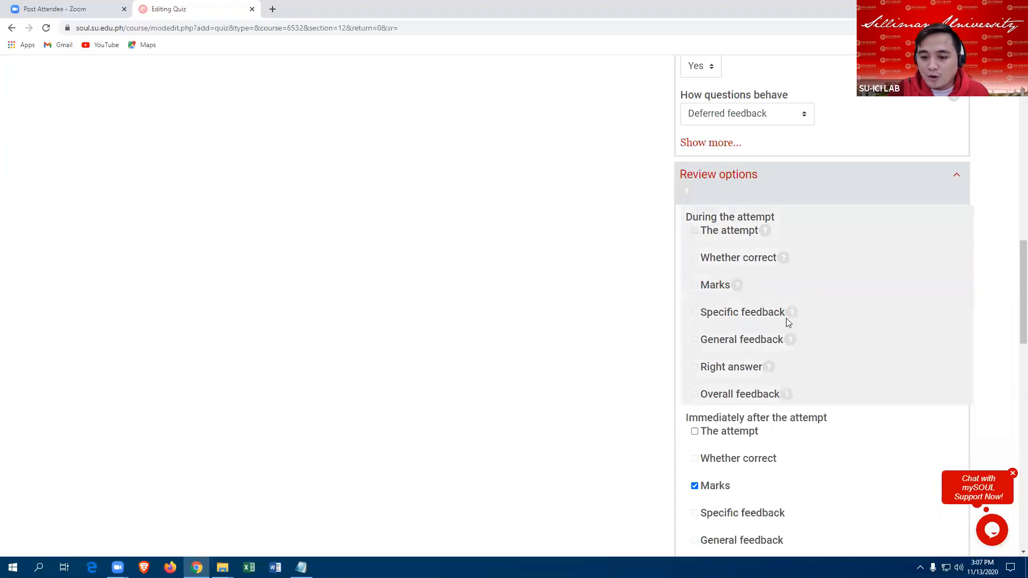
scroll(788, 320, "down", 3)
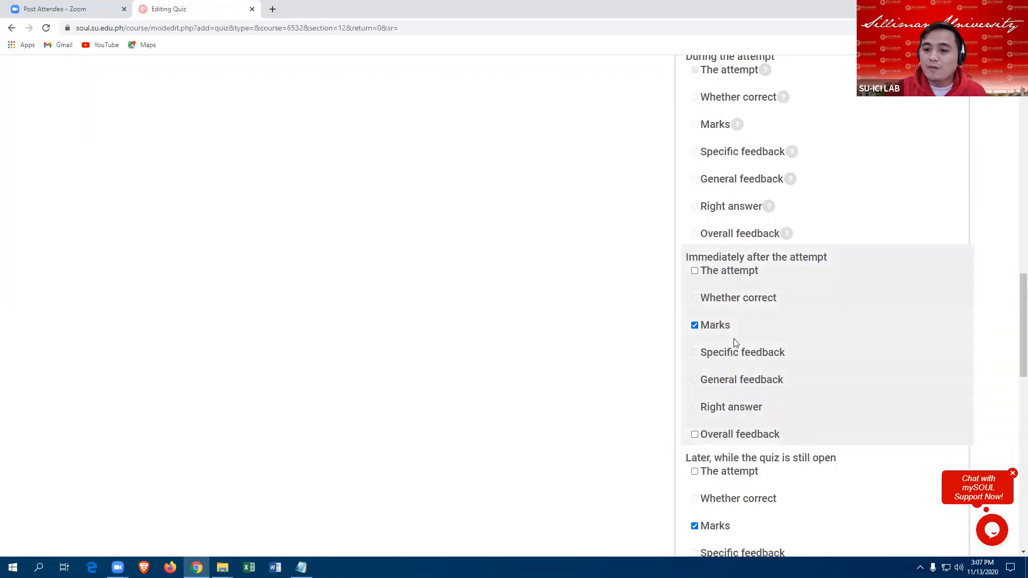
scroll(665, 56, "down", 2)
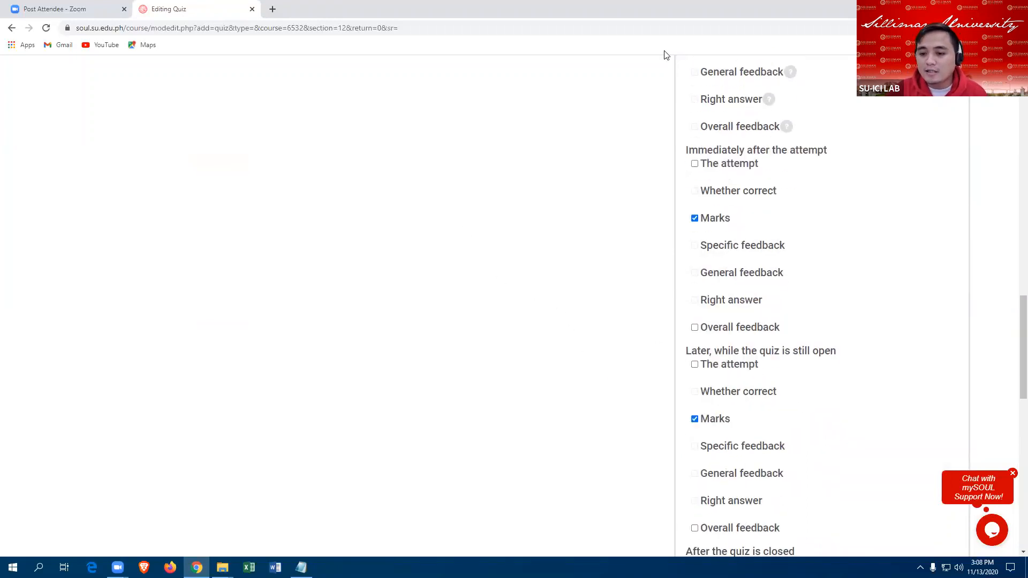
scroll(773, 286, "down", 2)
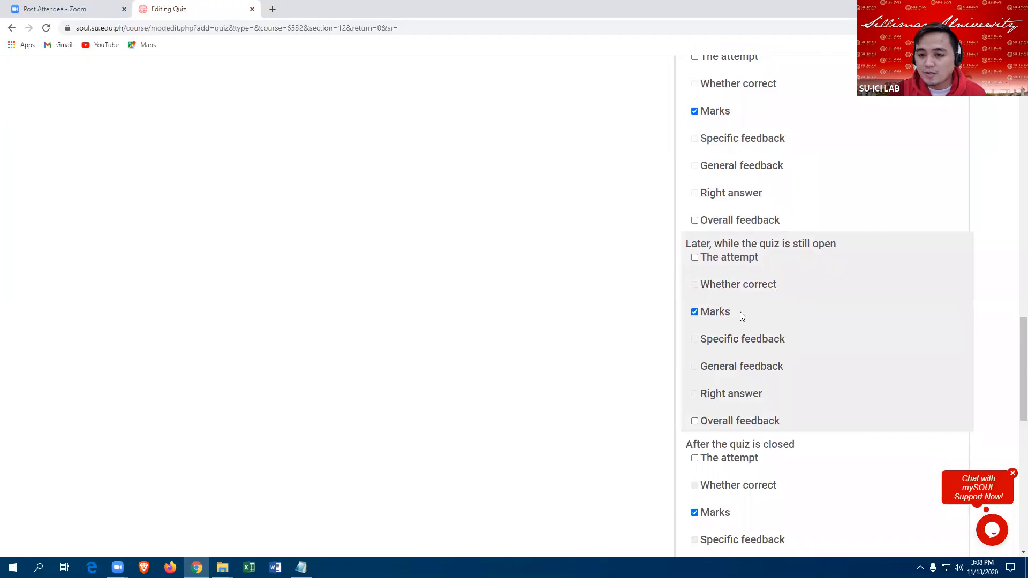
Step: Try enabling The attempt in the review options for after the quiz is closed, and disable it again
scroll(790, 371, "down", 3)
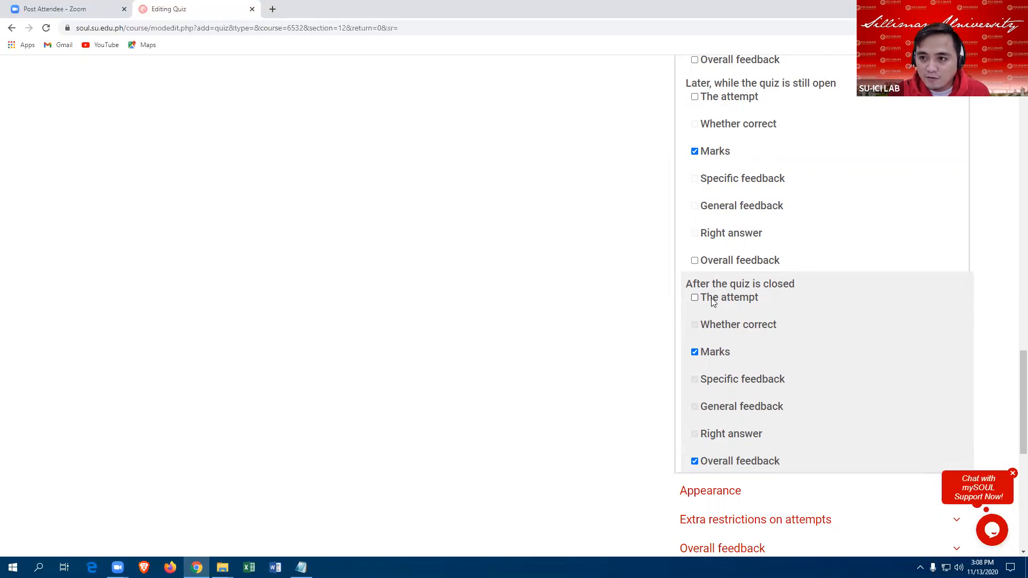
left_click(695, 298)
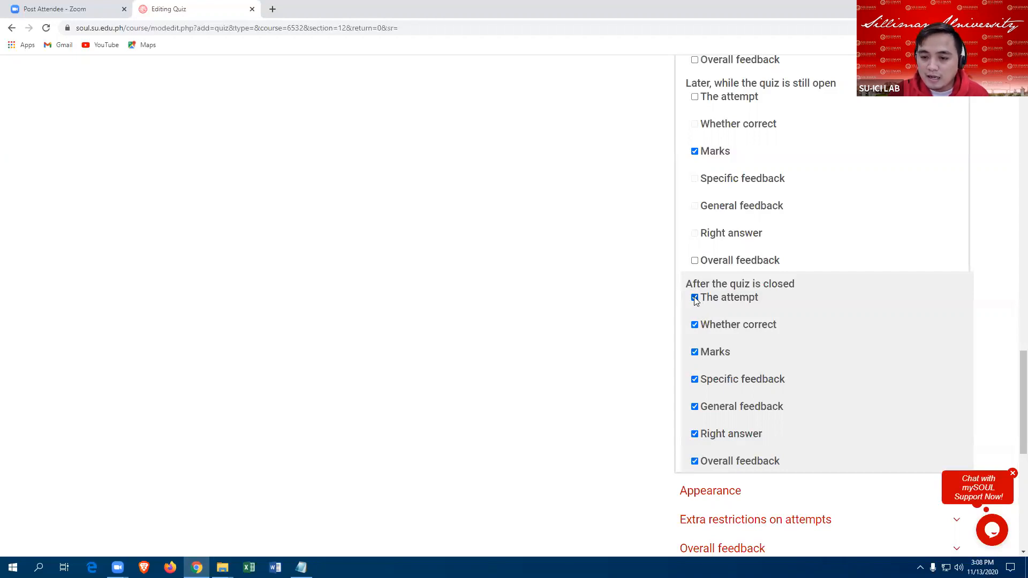
left_click(694, 299)
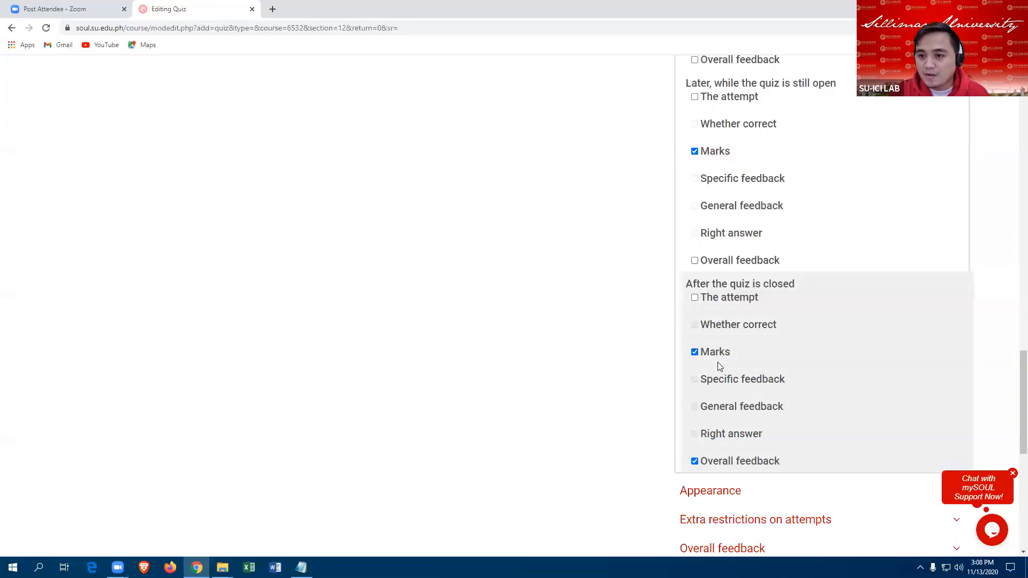
Step: Save the Quiz 1(ICT) settings and display the quiz
scroll(643, 332, "up", 15)
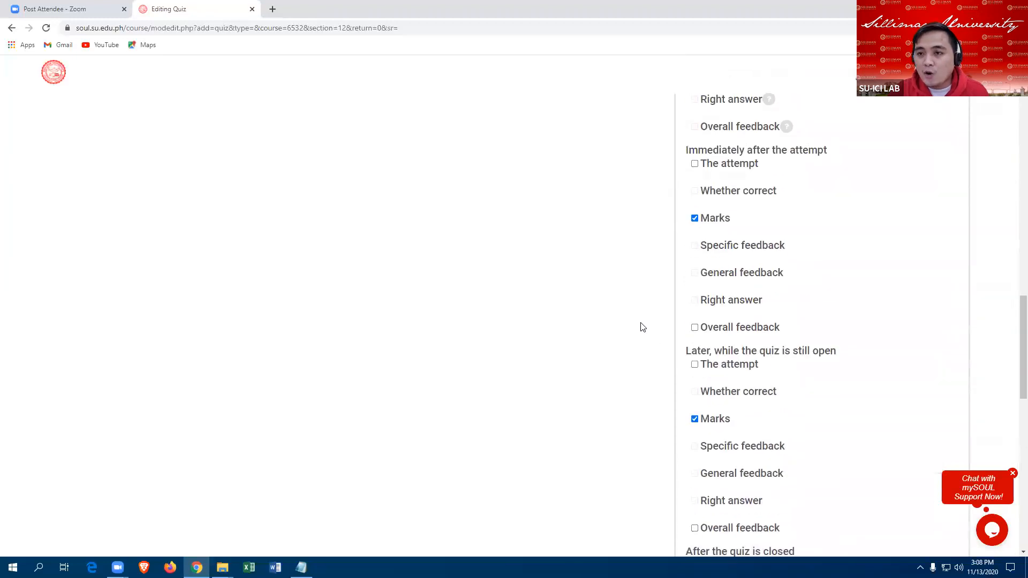
scroll(646, 319, "up", 10)
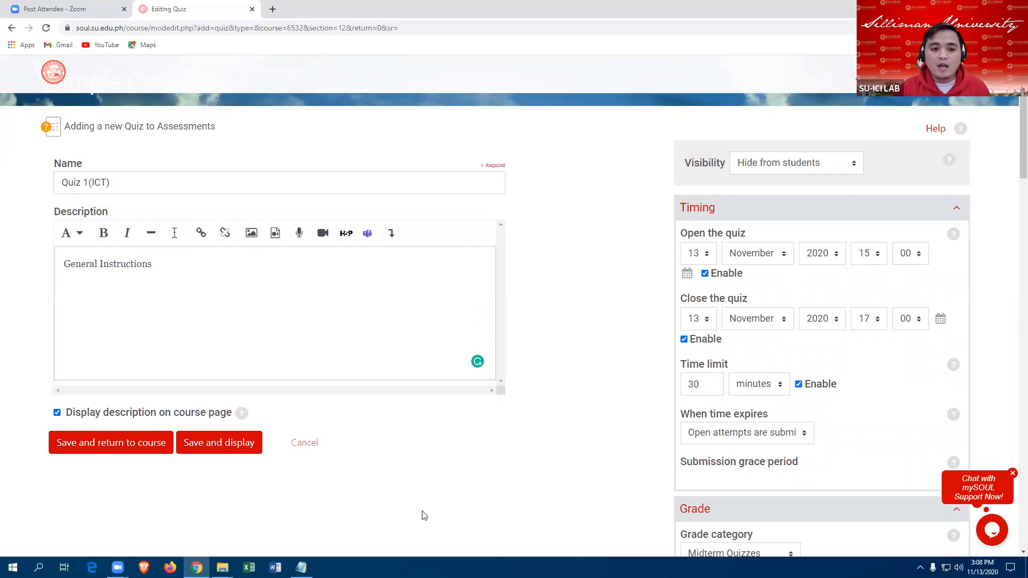
left_click(224, 453)
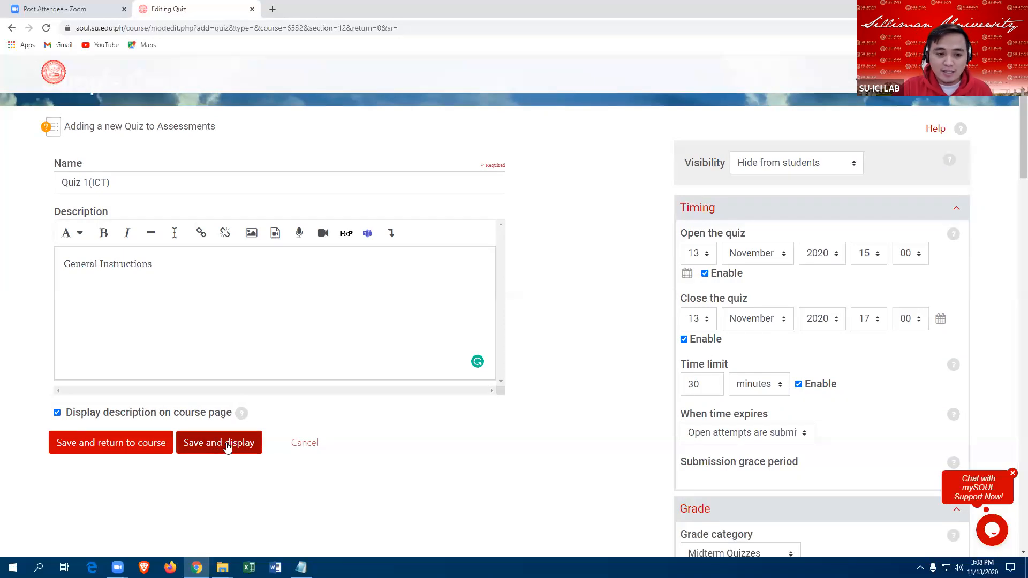
left_click(227, 448)
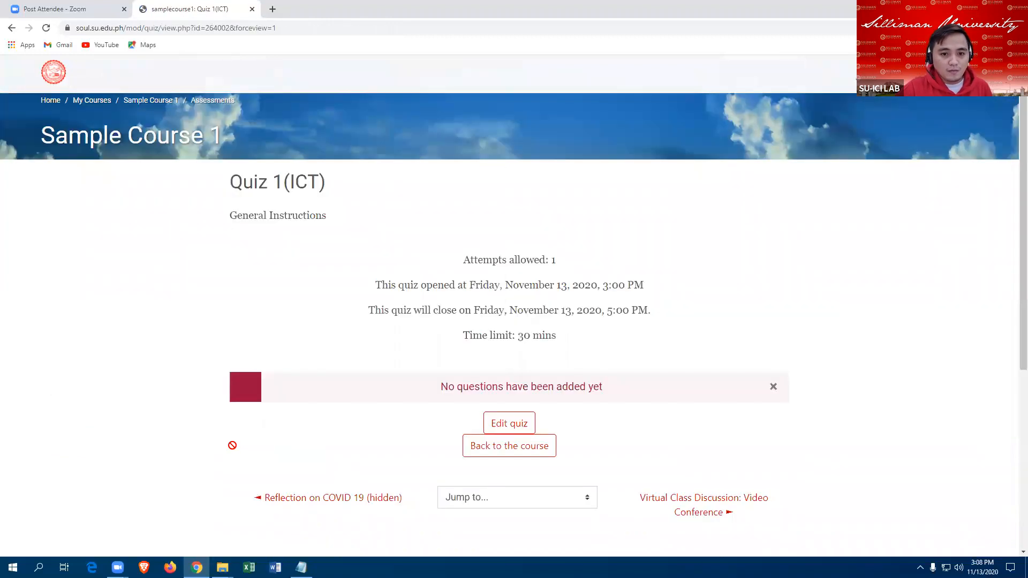
Step: Review the Quiz 1(ICT) summary: title, general instructions, allowed attempts, opening and closing times, and time limit
scroll(813, 280, "down", 1)
scroll(813, 280, "up", 1)
scroll(813, 280, "down", 1)
scroll(813, 280, "up", 1)
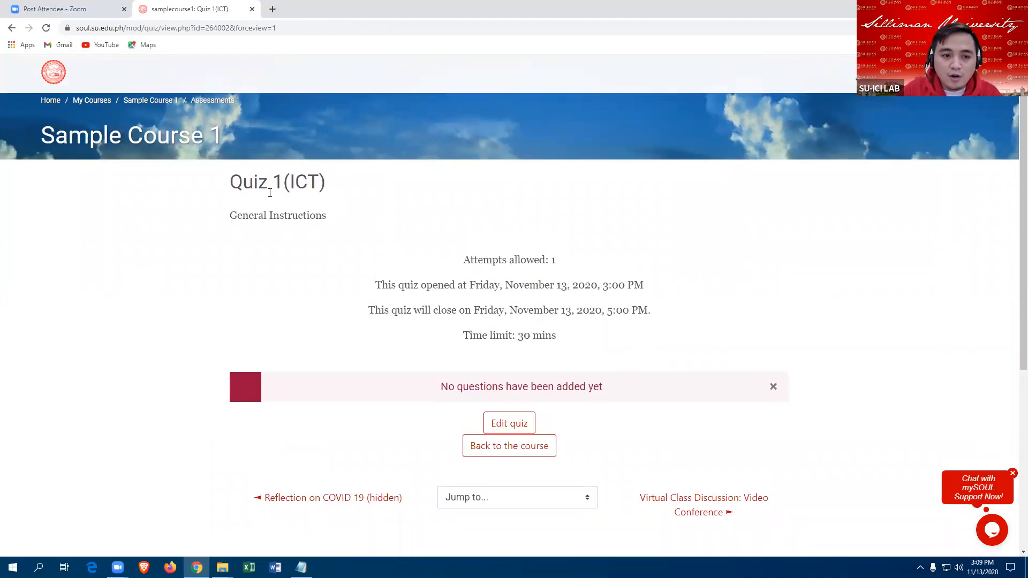
left_click_drag(230, 181, 335, 188)
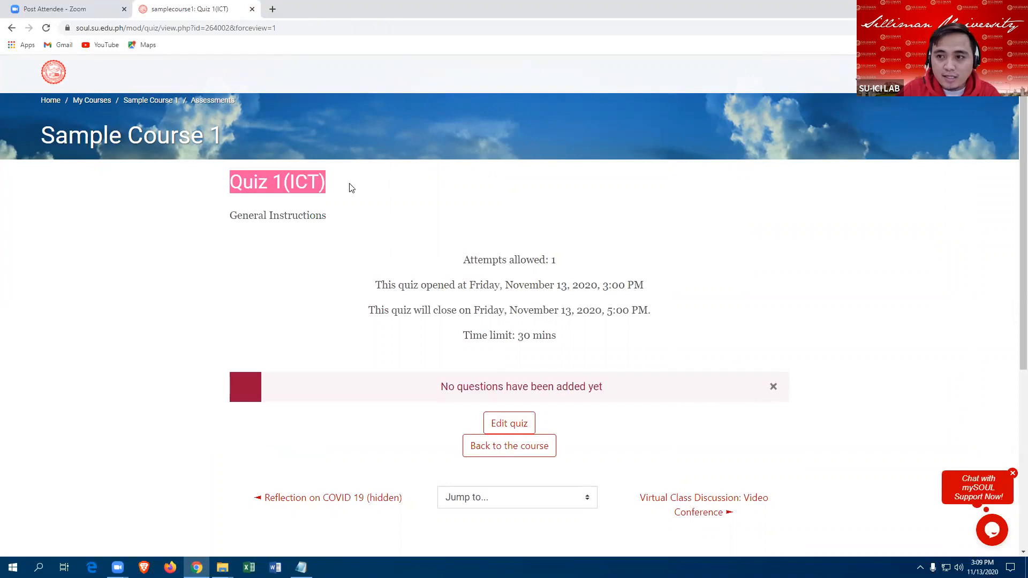
left_click_drag(231, 215, 350, 221)
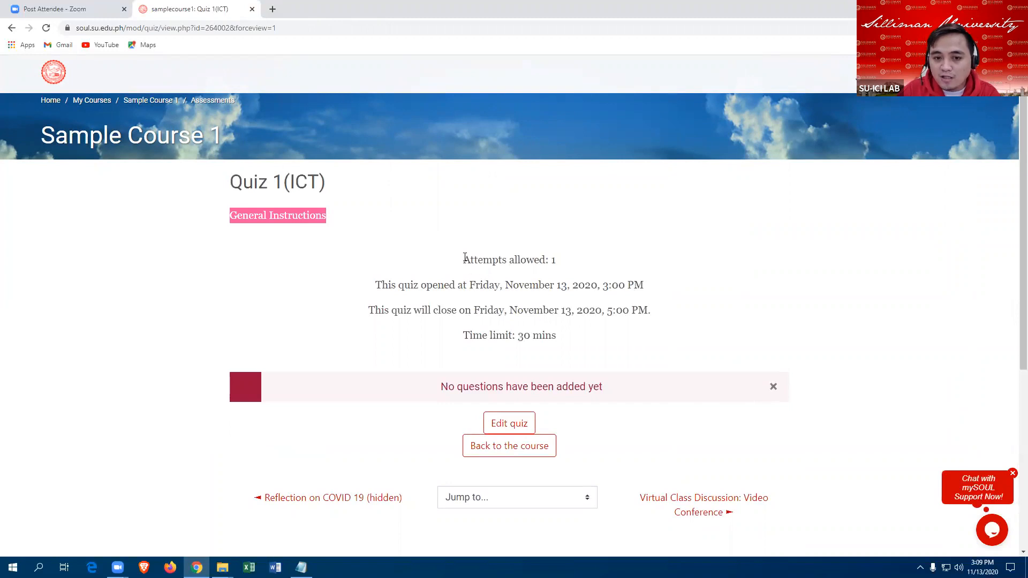
left_click_drag(464, 260, 570, 264)
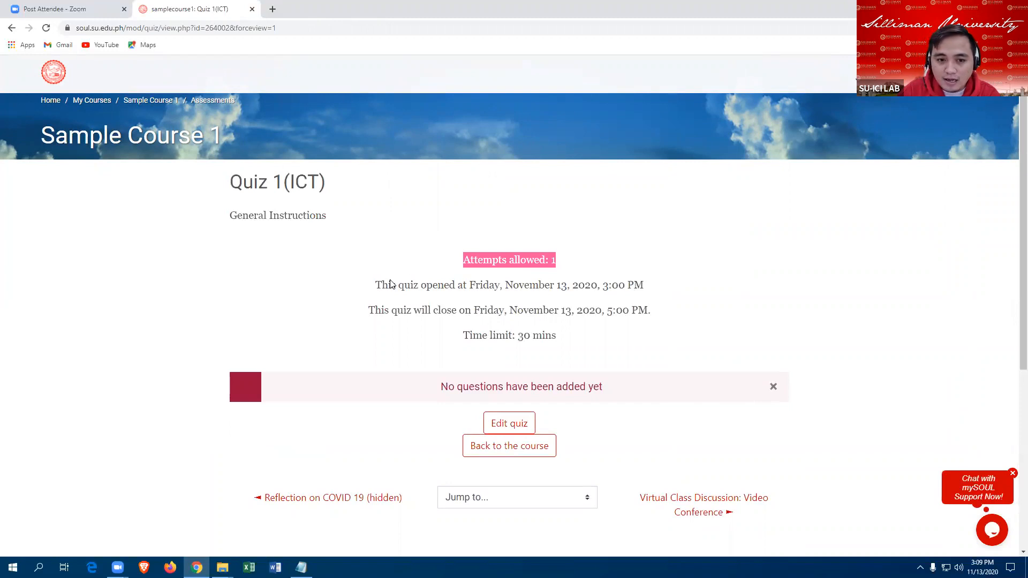
left_click_drag(373, 289, 672, 316)
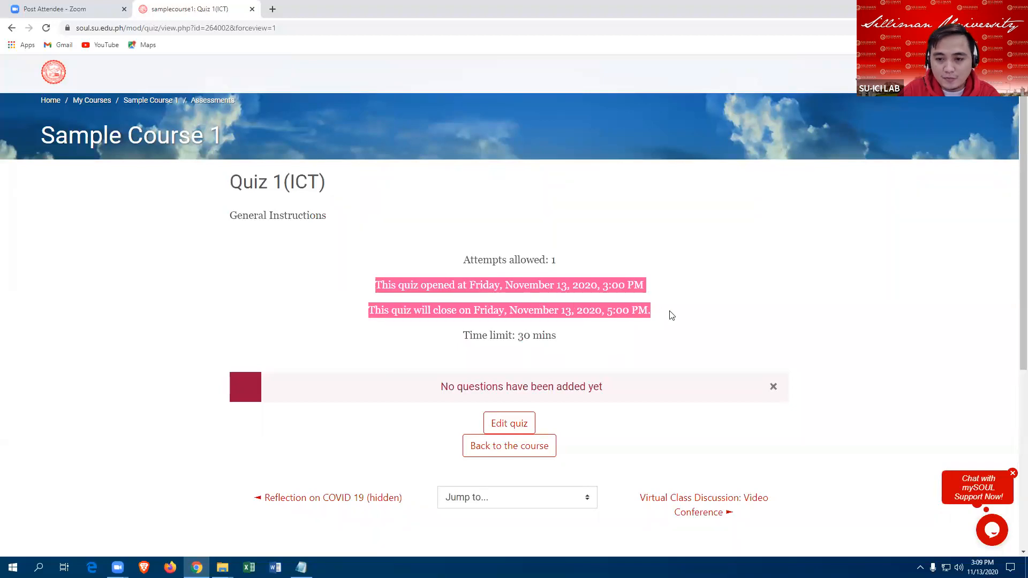
scroll(592, 336, "down", 1)
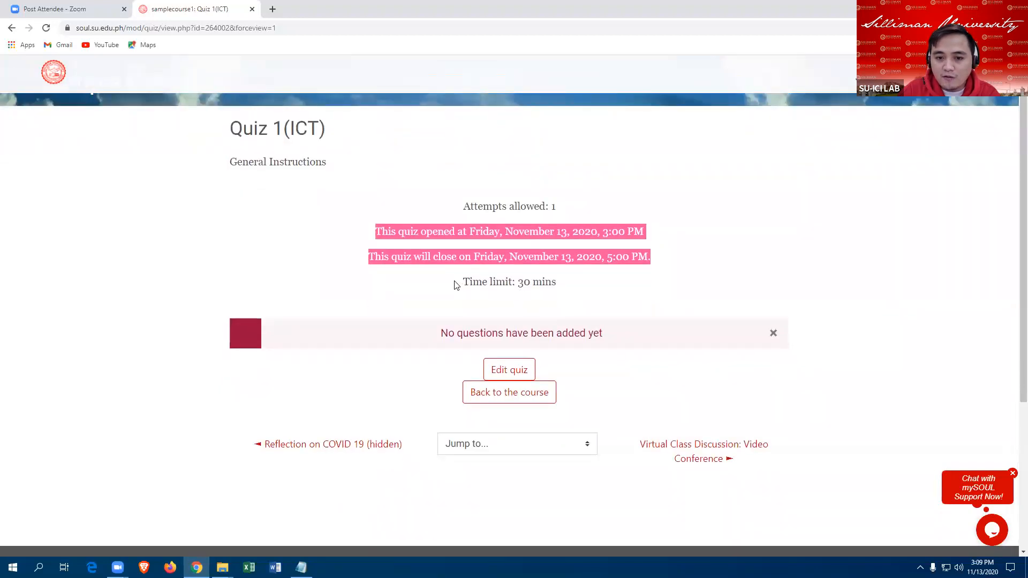
left_click_drag(456, 284, 591, 290)
left_click_drag(461, 205, 602, 279)
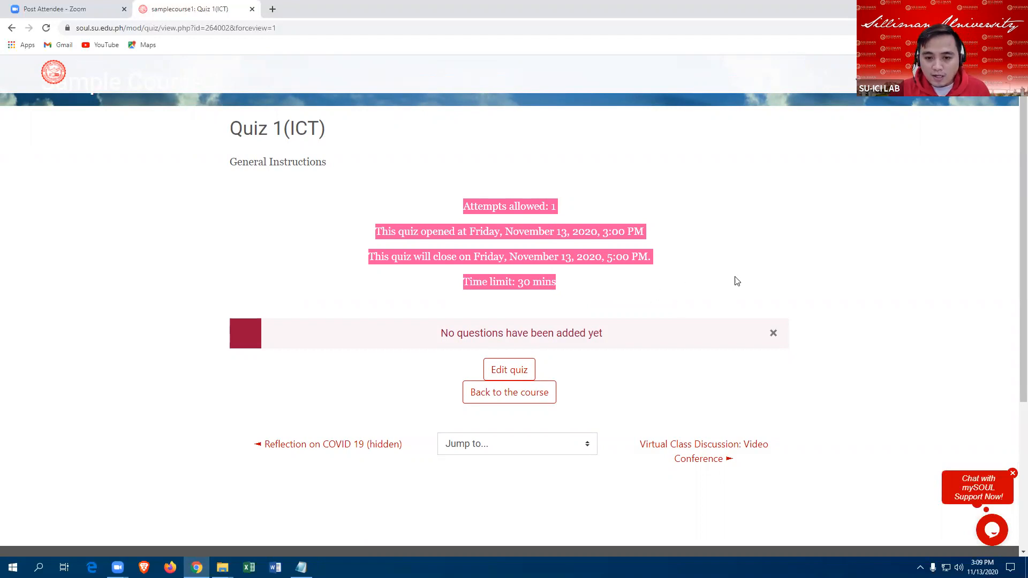
Step: Open Quiz 1(ICT) for question editing and enable shuffling of its questions
left_click(517, 373)
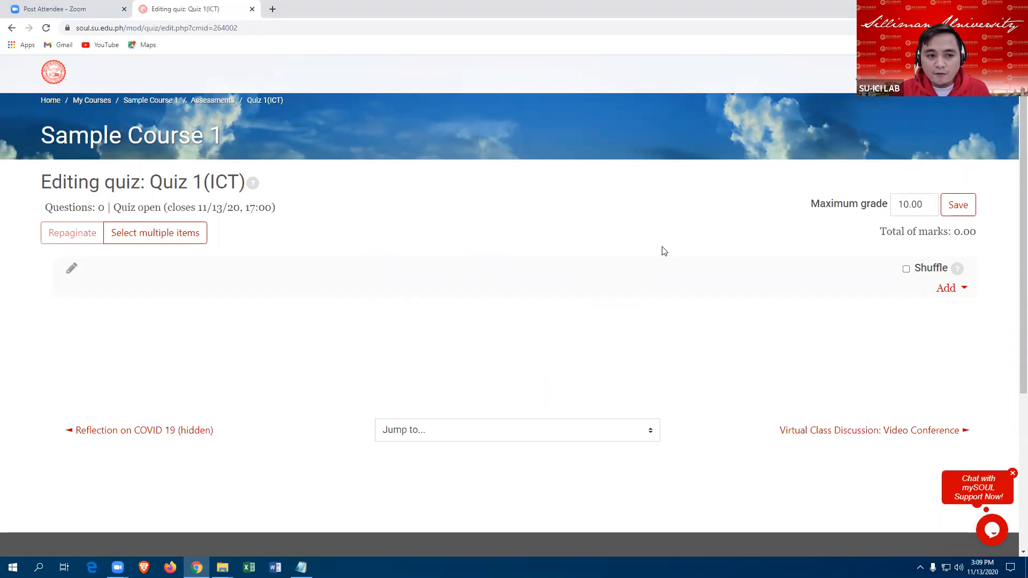
scroll(664, 252, "down", 1)
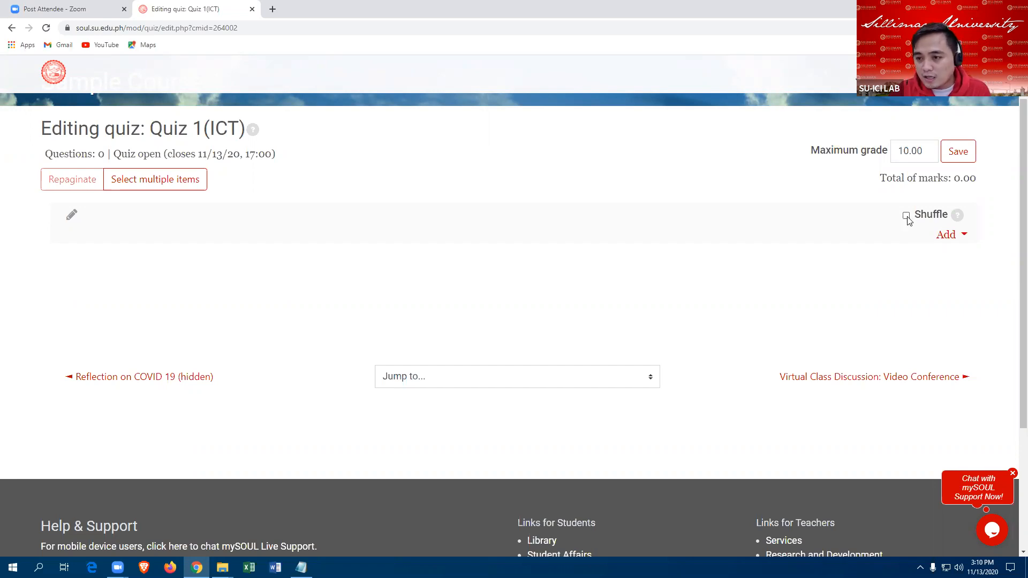
left_click(906, 216)
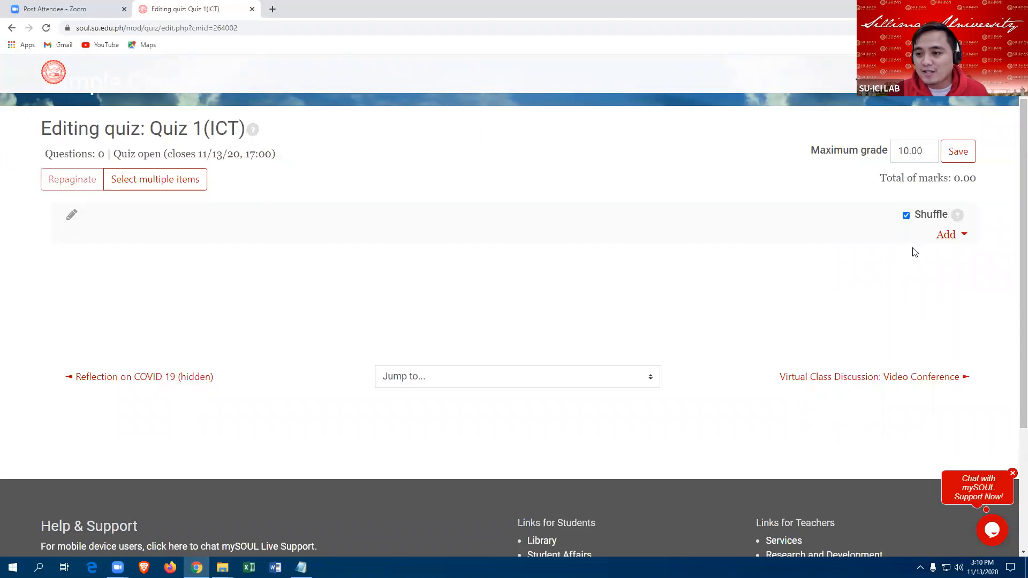
Step: Add 2 random questions to the quiz from the existing category Quiz 1 (Multiple Choice)
left_click(949, 238)
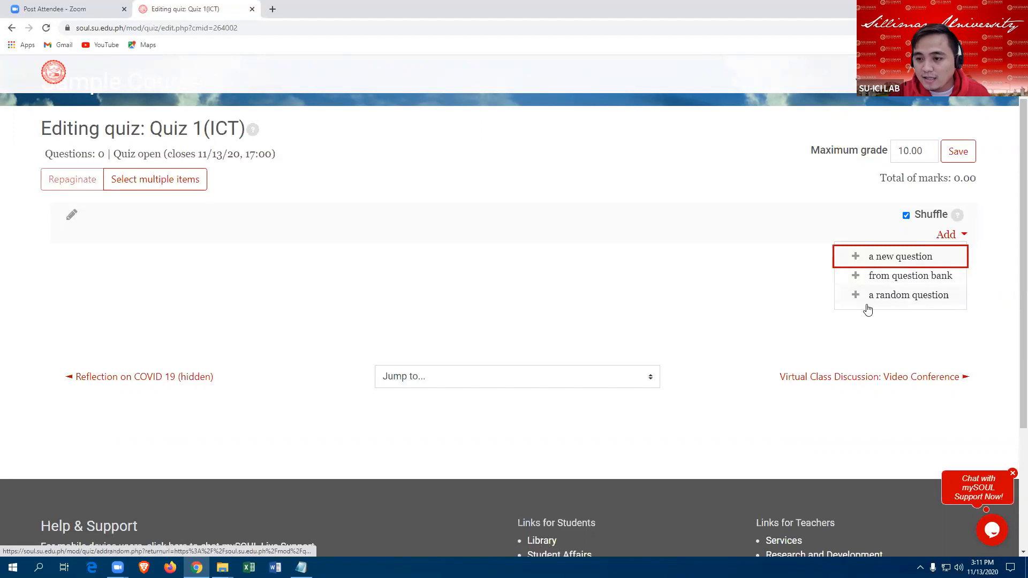
left_click(901, 300)
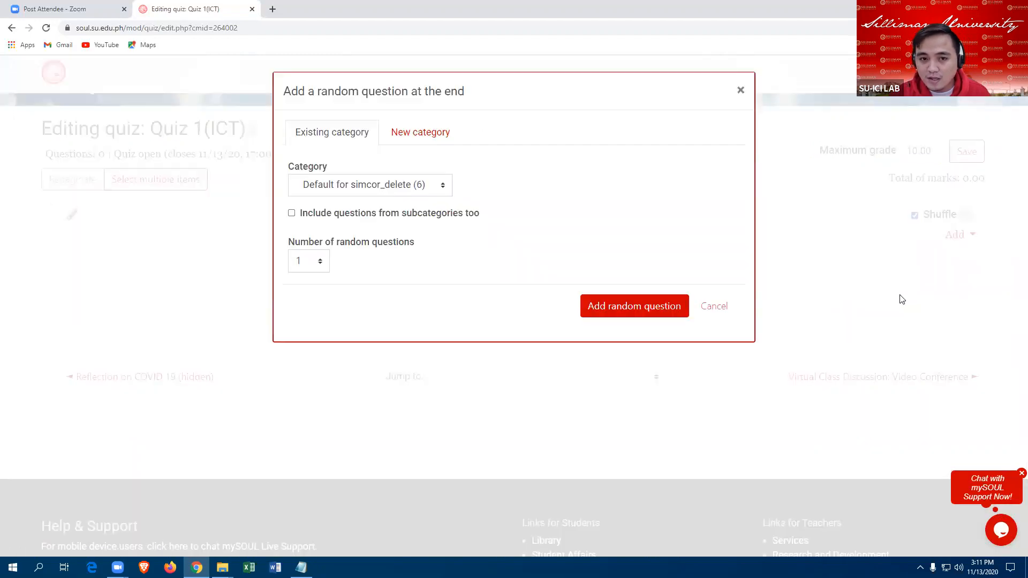
left_click(443, 190)
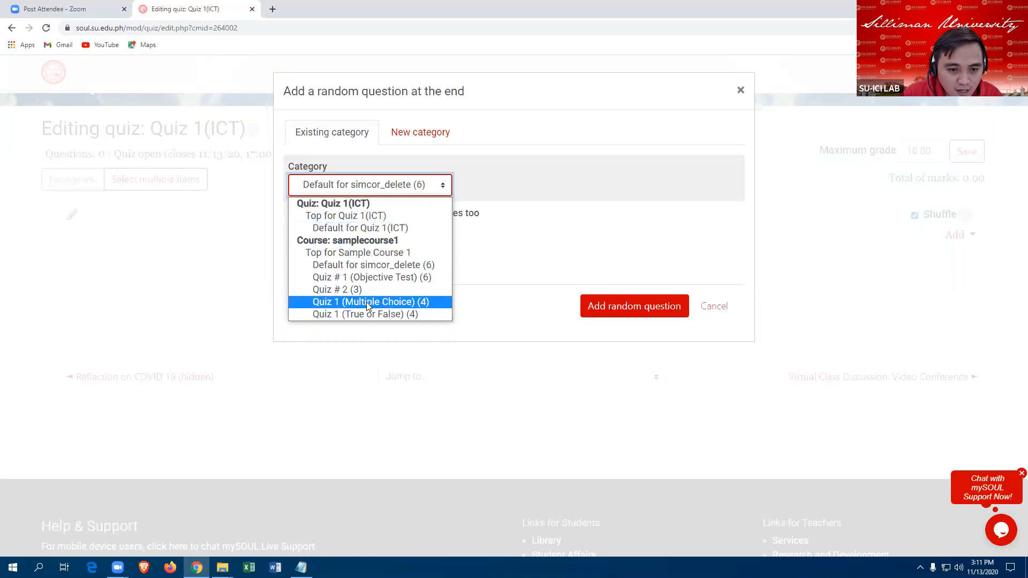
left_click(422, 303)
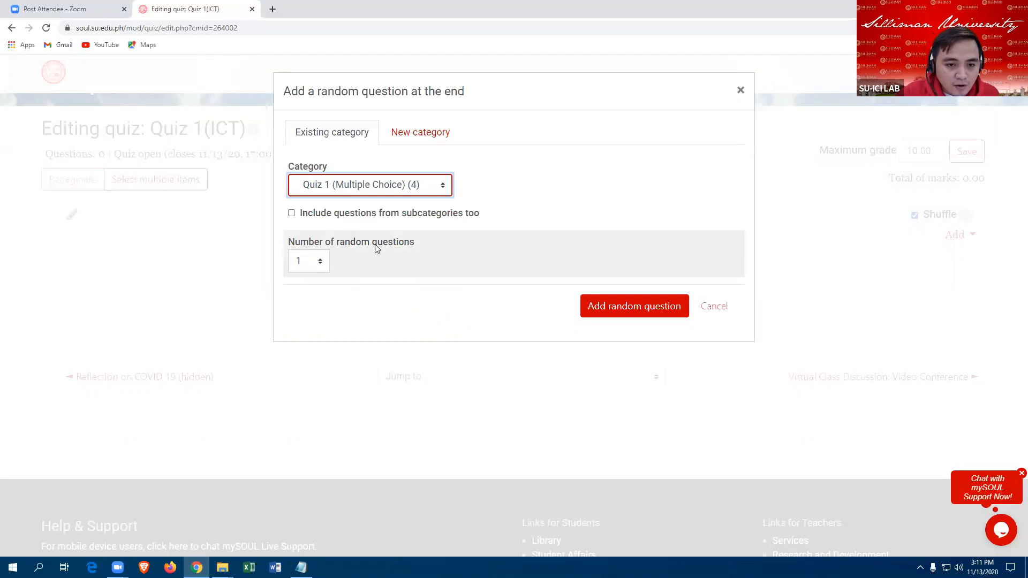
left_click(322, 263)
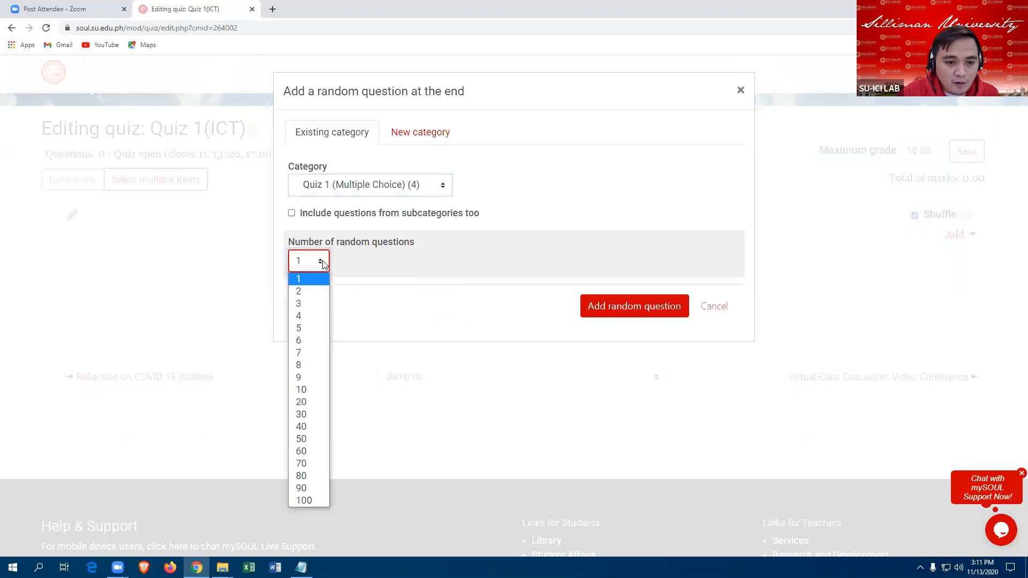
left_click(310, 291)
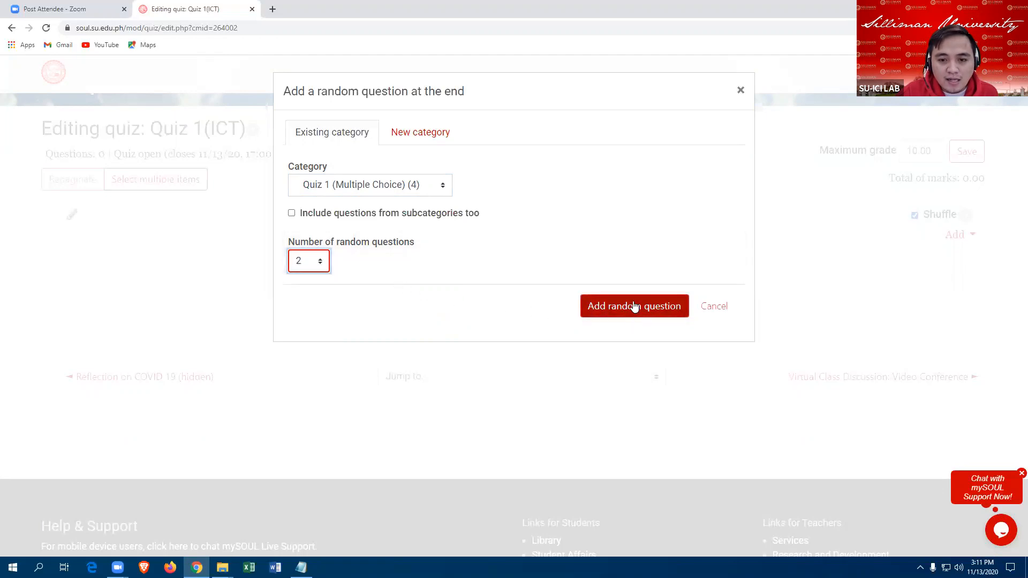
left_click(618, 306)
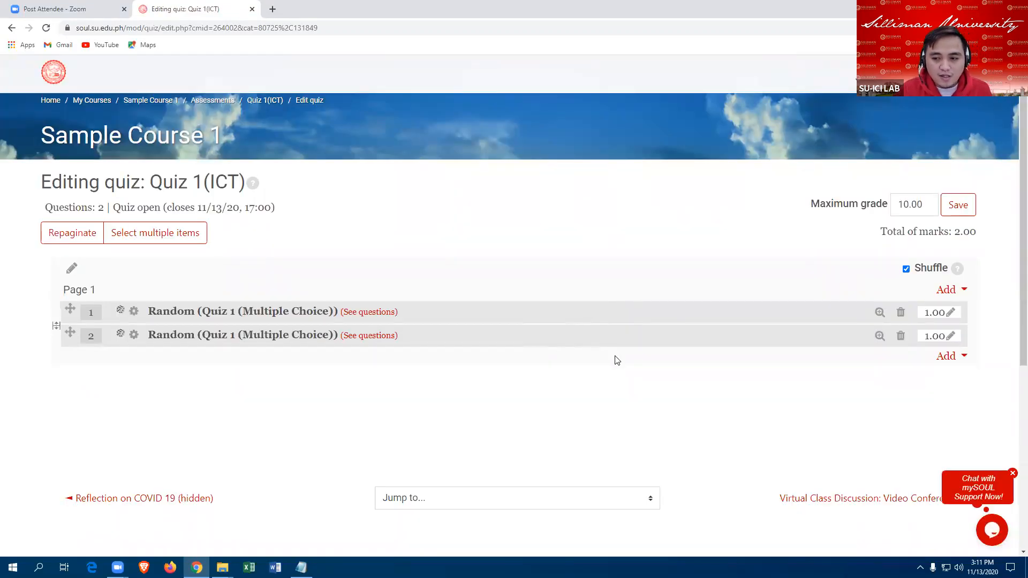
Step: Add 2 random questions from the category Quiz 1 (True or False) at the end of the quiz
scroll(616, 359, "down", 2)
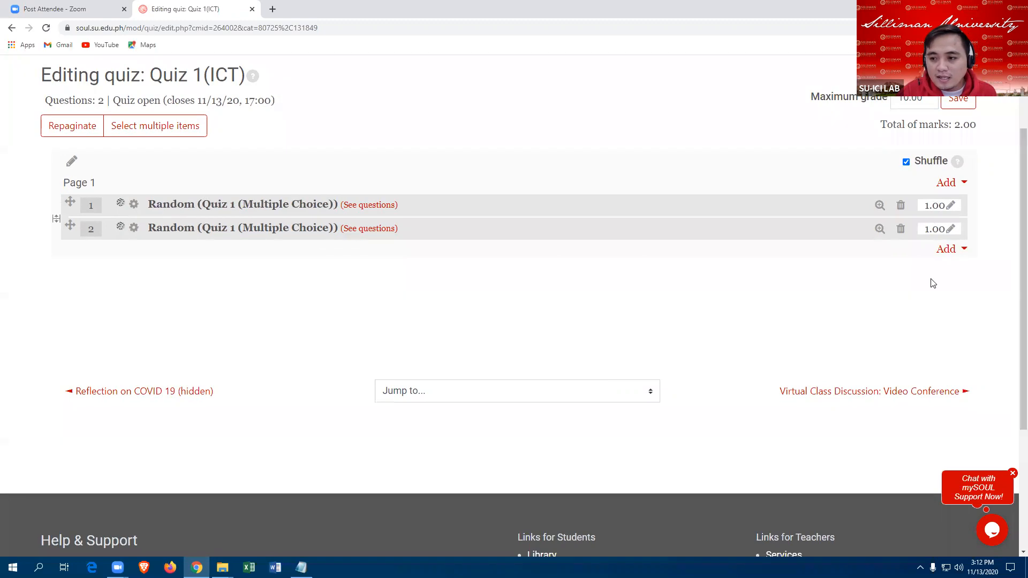
left_click(956, 255)
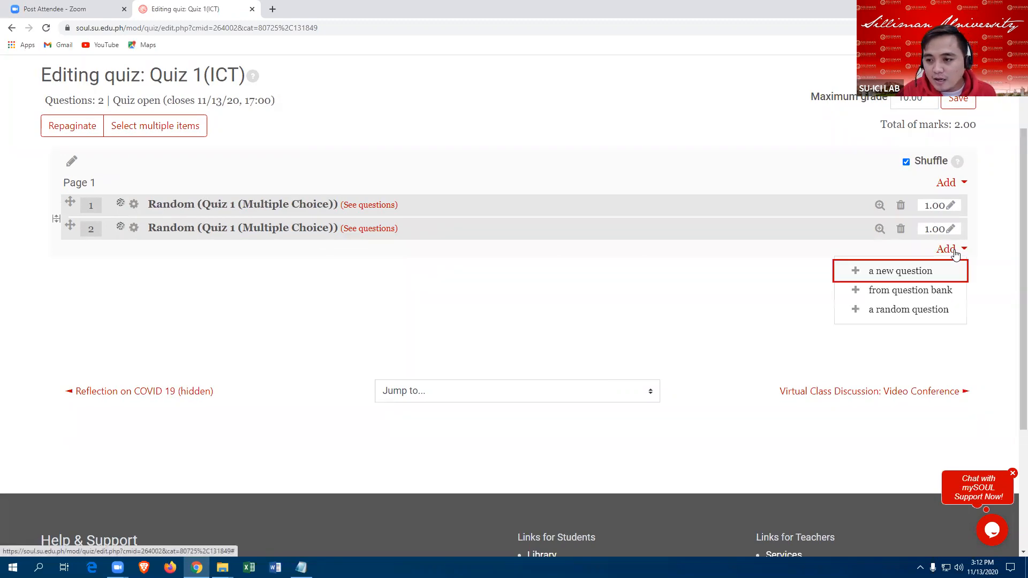
left_click(878, 315)
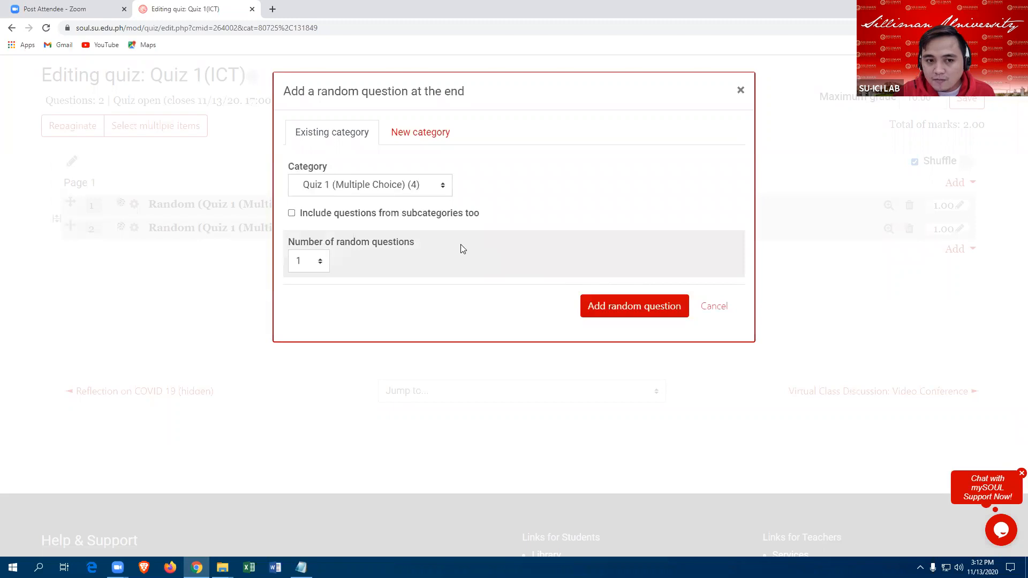
left_click(442, 192)
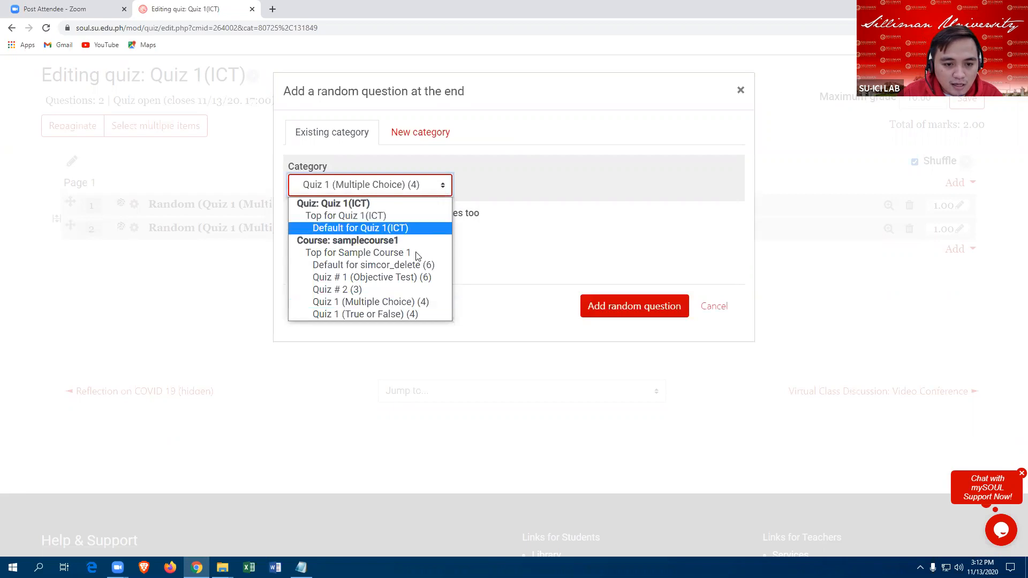
left_click(373, 315)
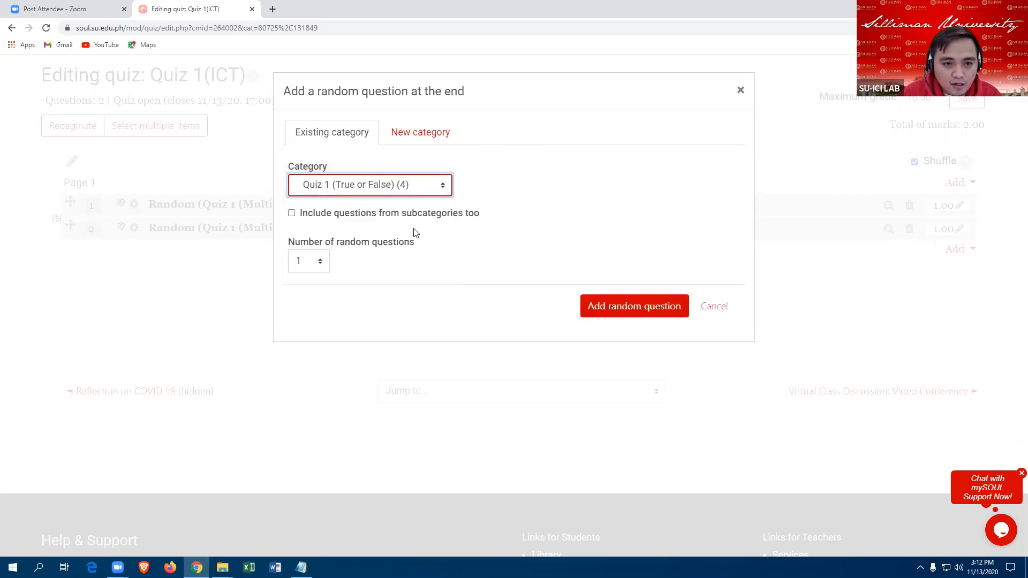
left_click(320, 266)
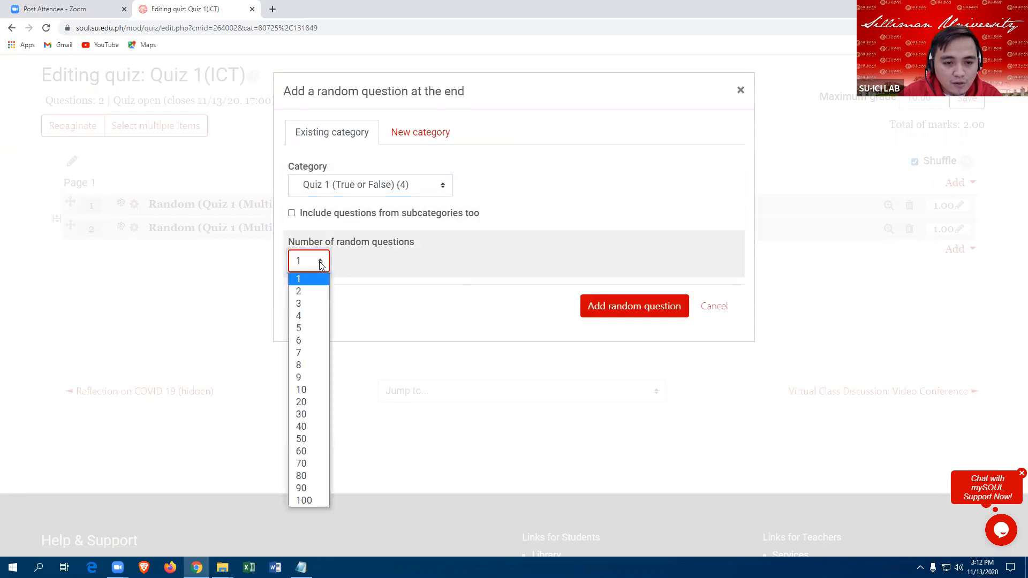
left_click(306, 291)
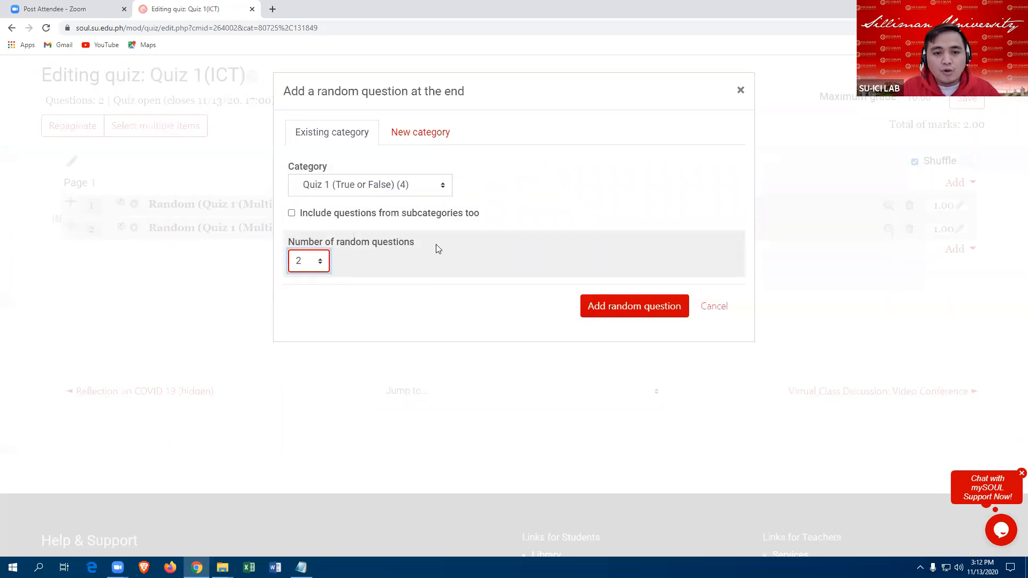
left_click(617, 307)
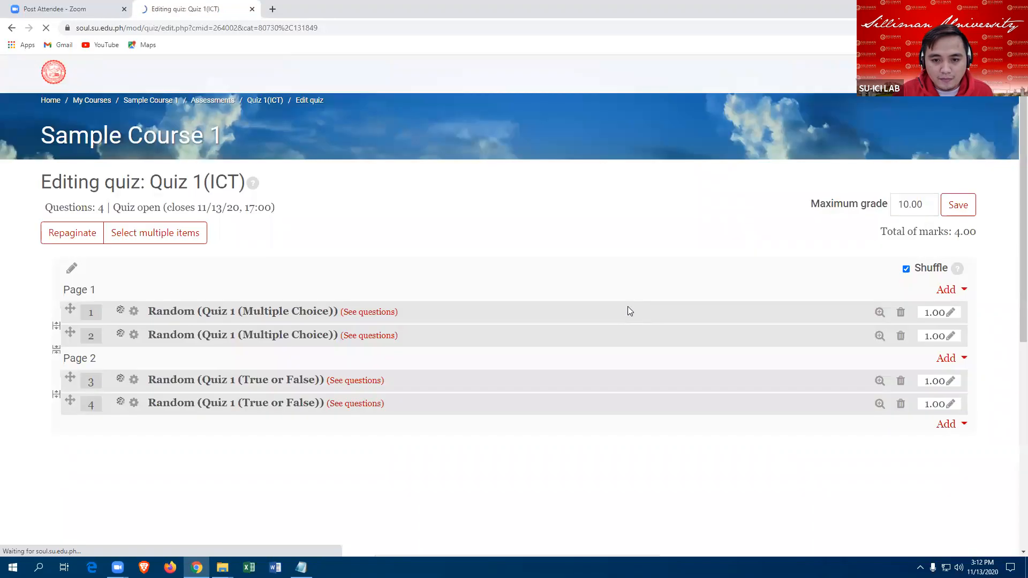
Step: Set the marks of both random True or False questions to 2 each and check the quiz's total of marks
scroll(696, 343, "down", 2)
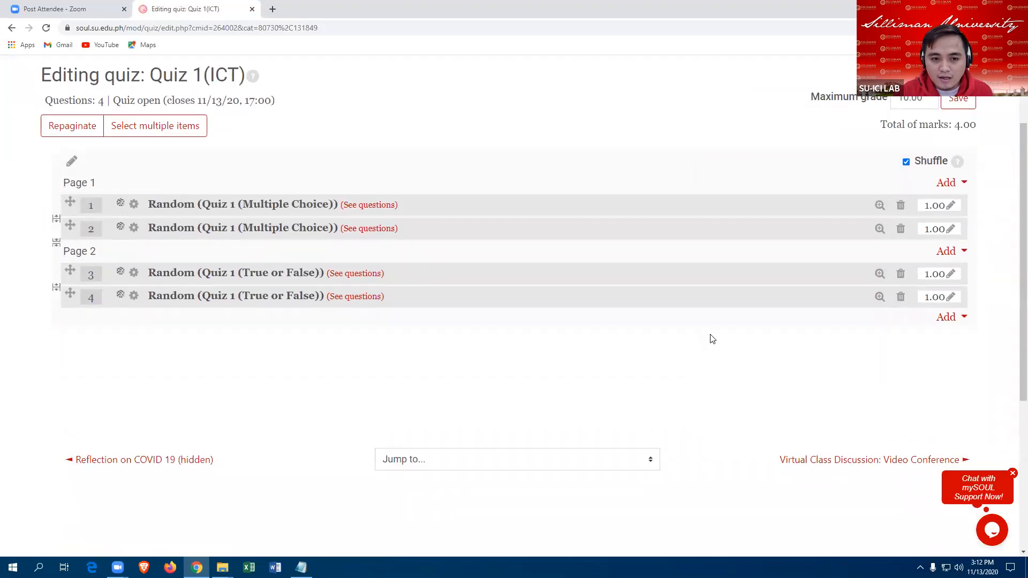
scroll(711, 336, "up", 2)
scroll(711, 336, "down", 2)
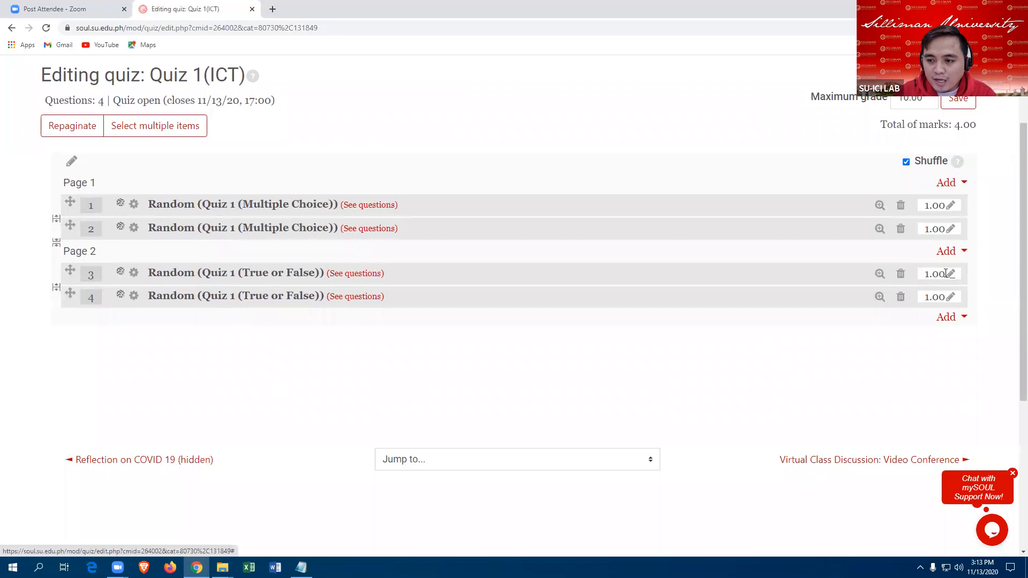
left_click(951, 275)
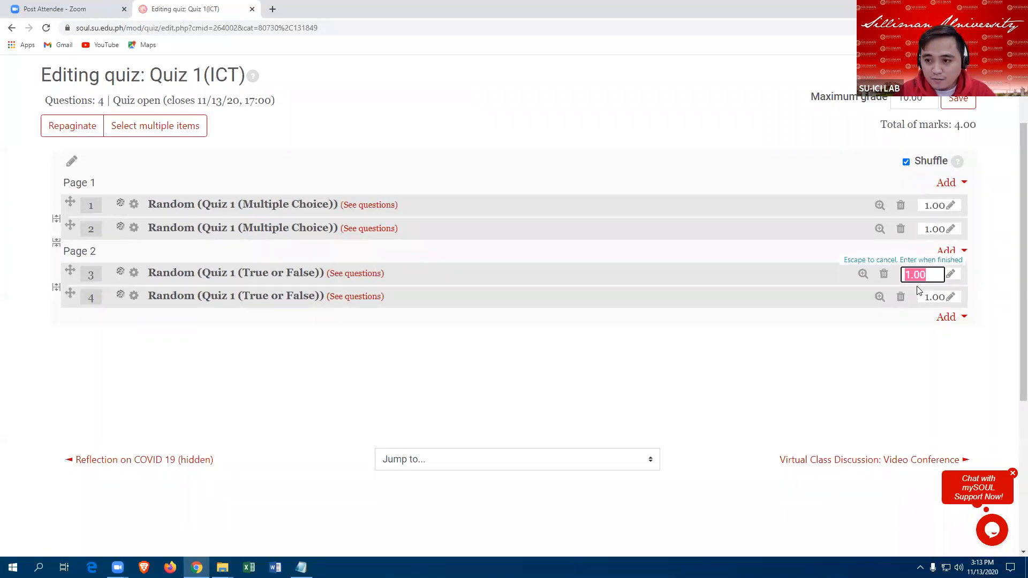
type("2")
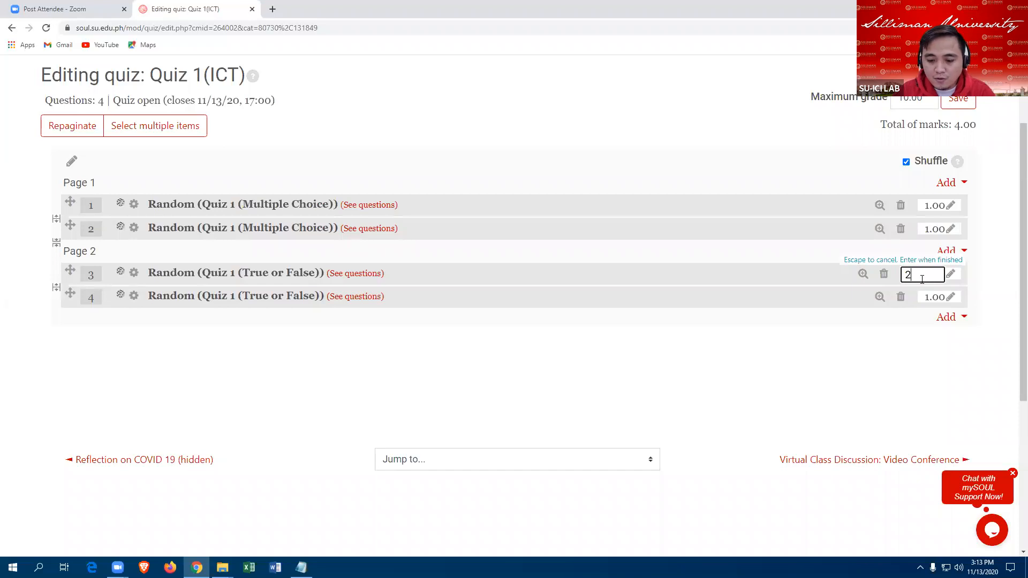
key("Return")
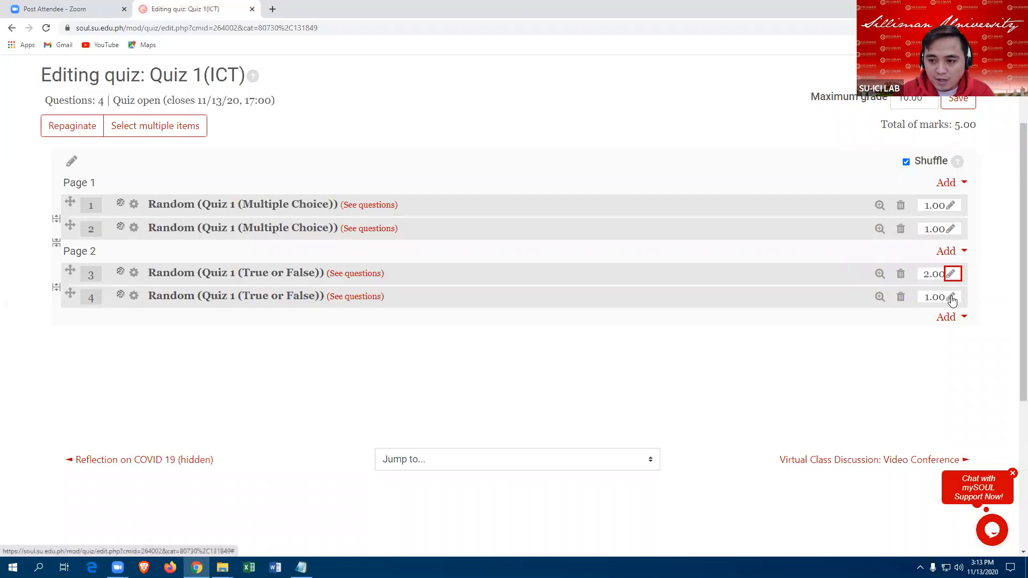
left_click(952, 298)
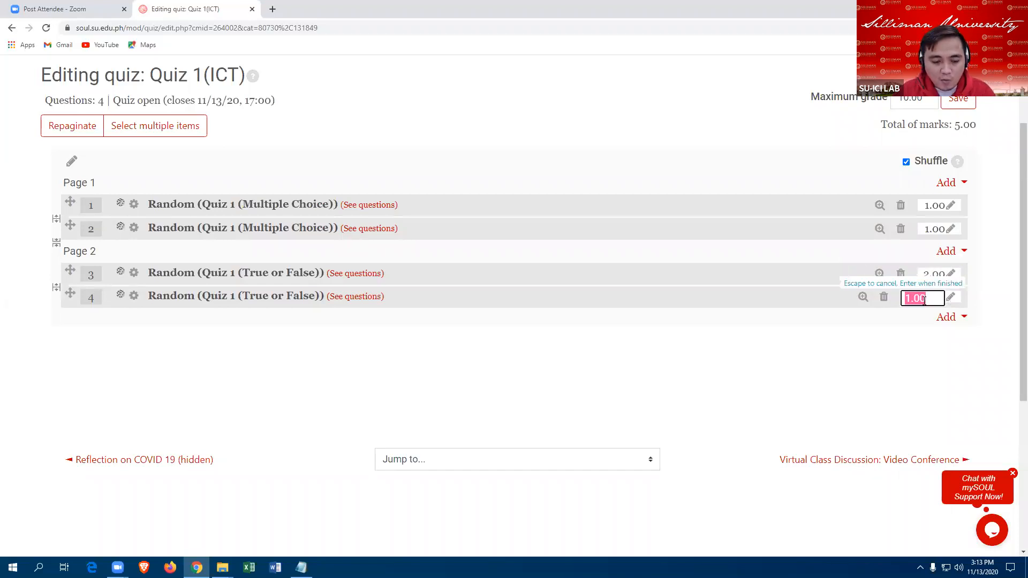
type("2")
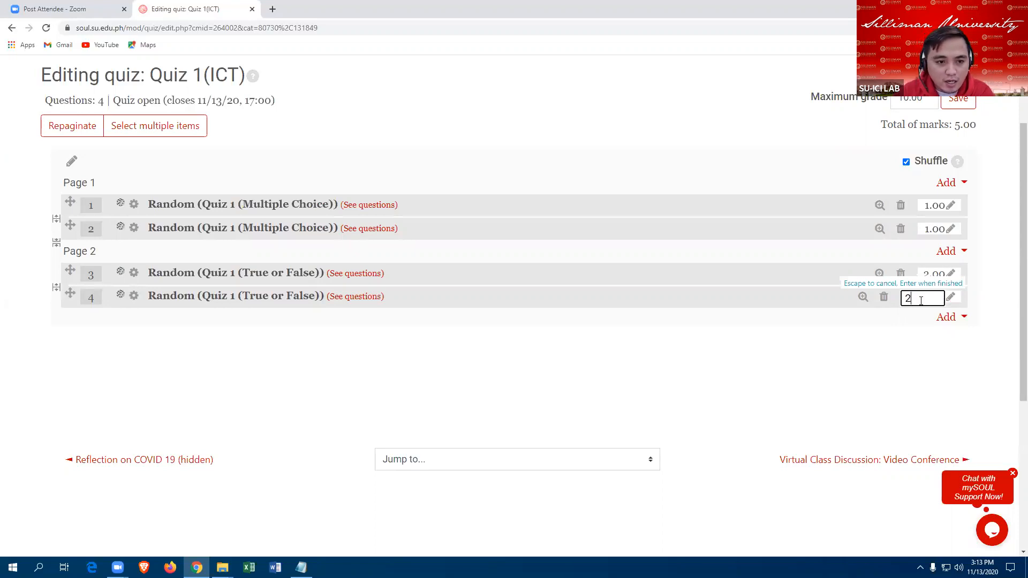
key("Return")
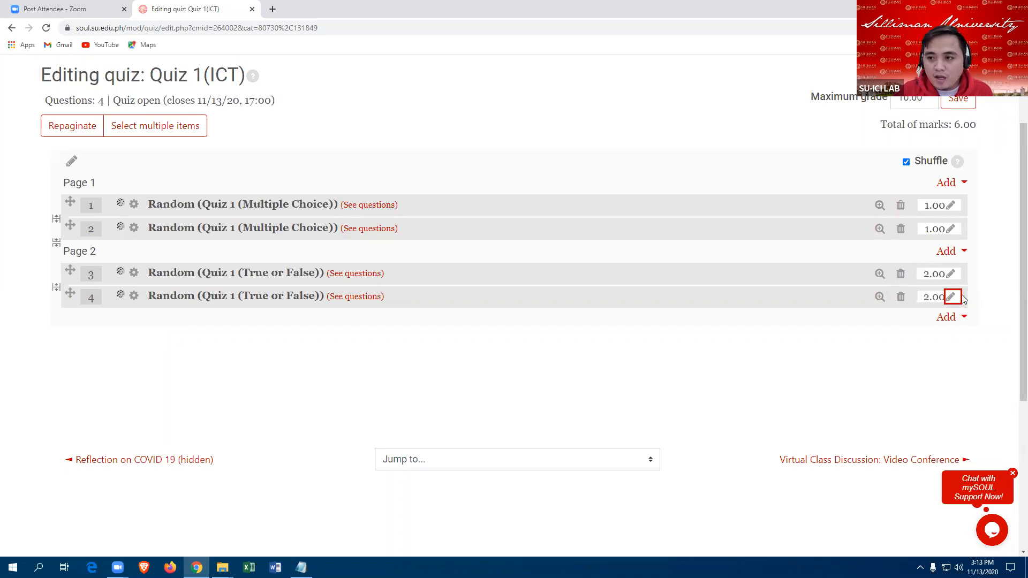
scroll(944, 215, "up", 1)
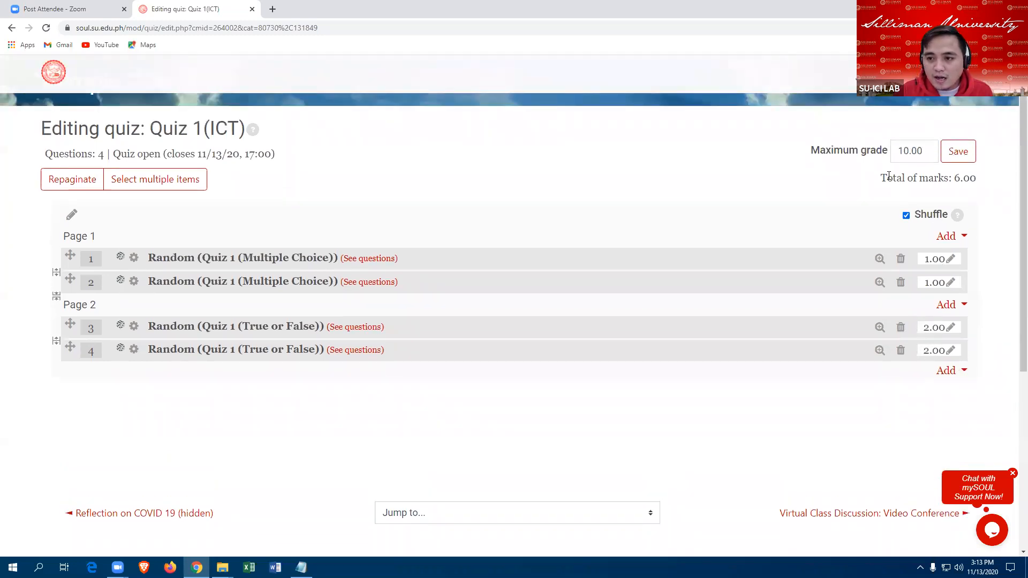
left_click_drag(980, 178, 976, 178)
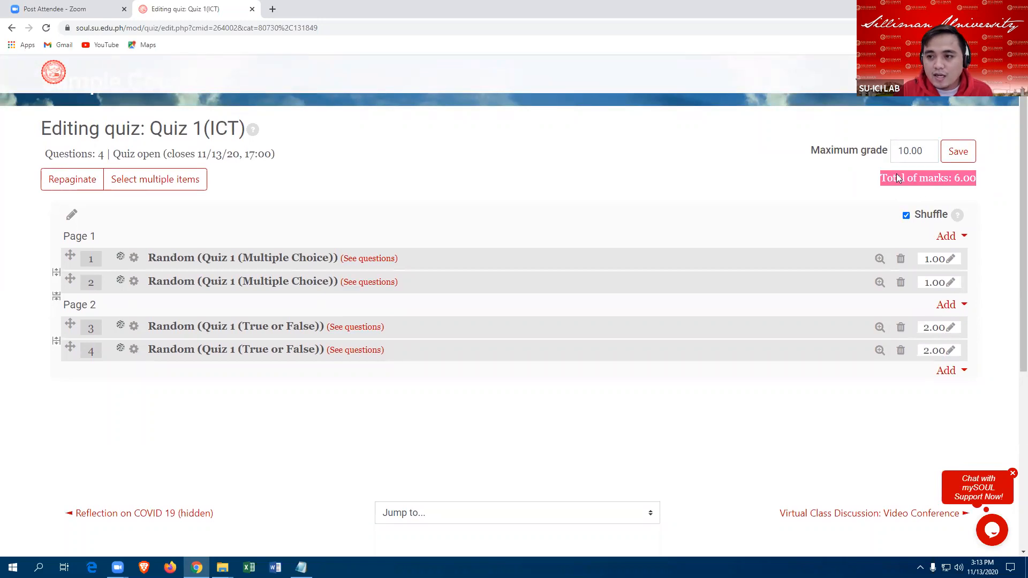
Step: Set the quiz's maximum grade to 6 and save it
left_click_drag(931, 153, 897, 152)
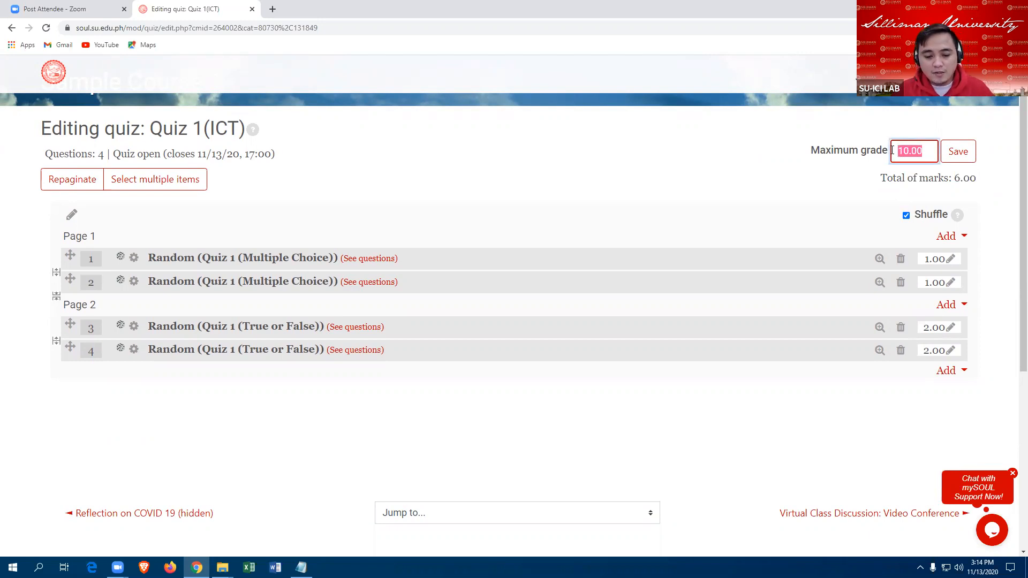
type("6")
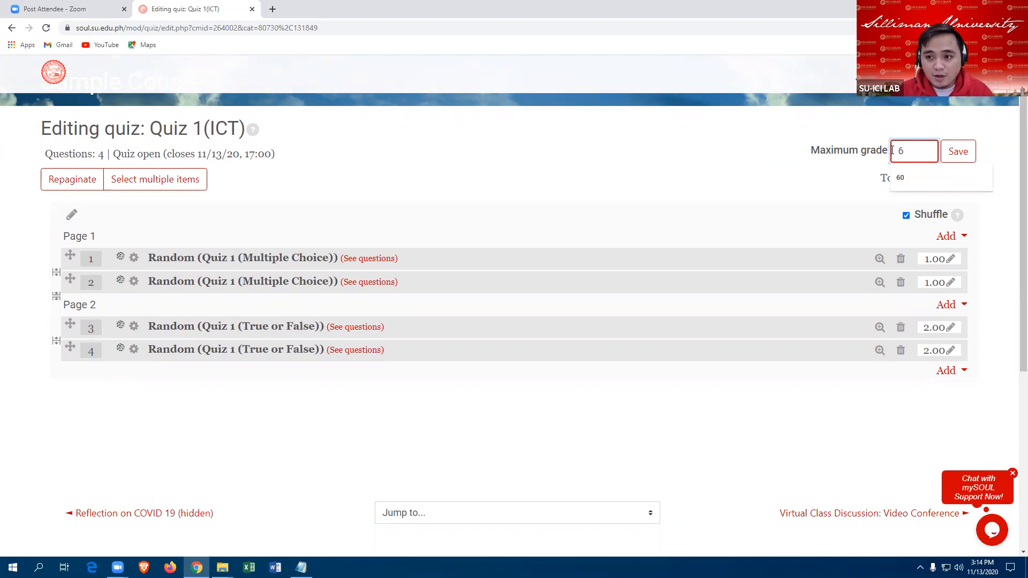
left_click(860, 172)
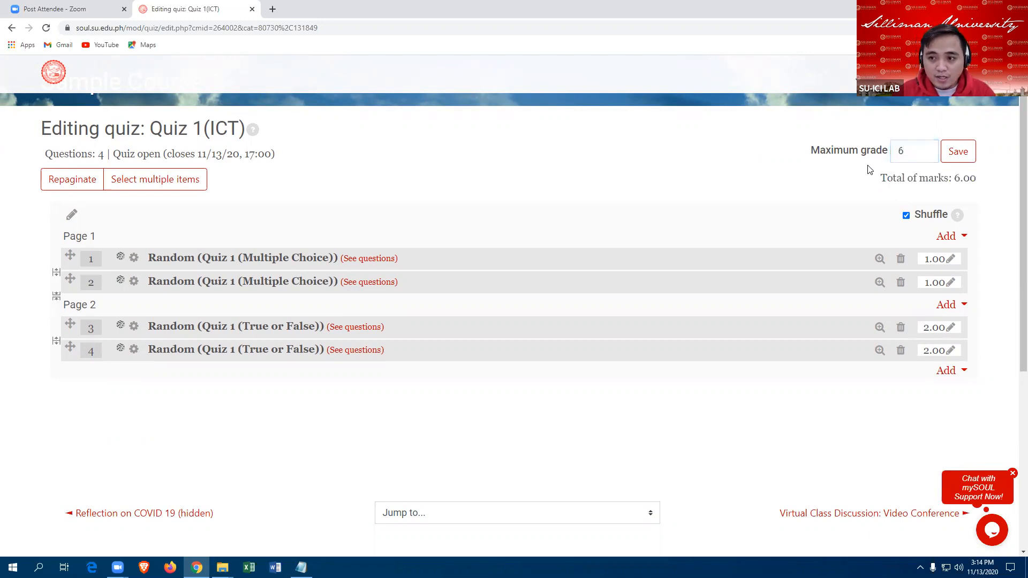
left_click(958, 152)
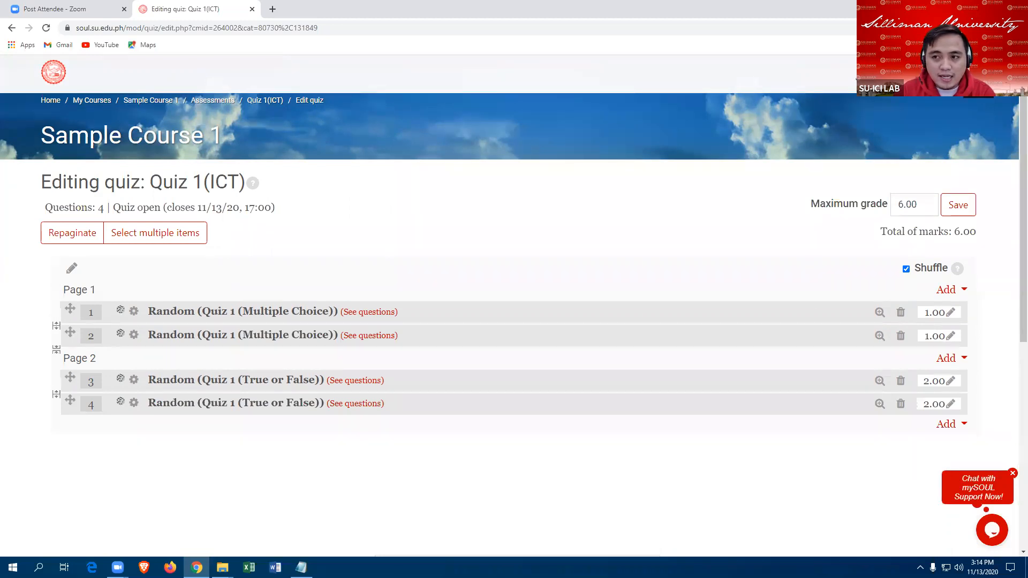
Step: Preview Quiz 1(ICT) from its quiz administration options and start the timed attempt
left_click(979, 87)
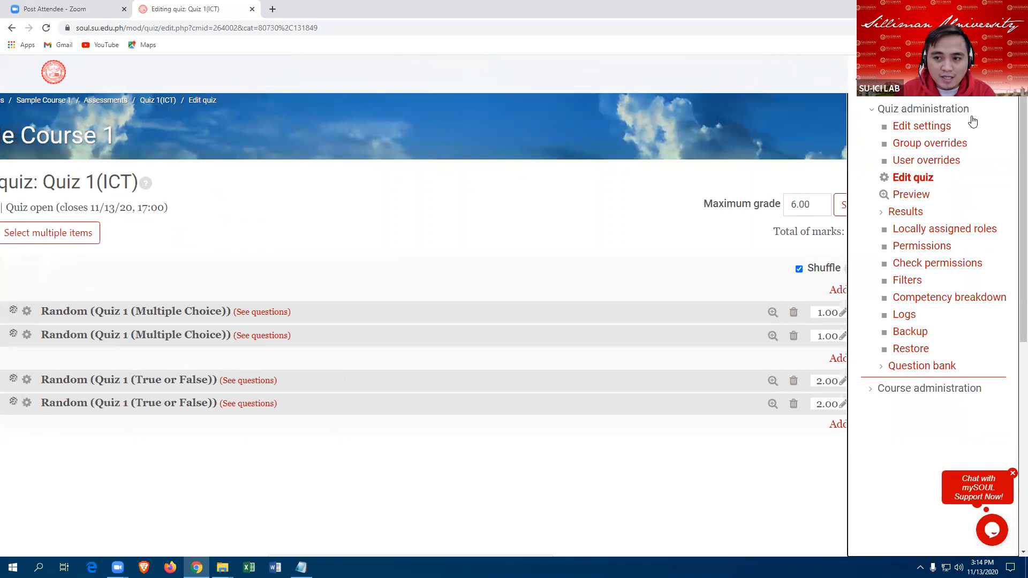
left_click(907, 196)
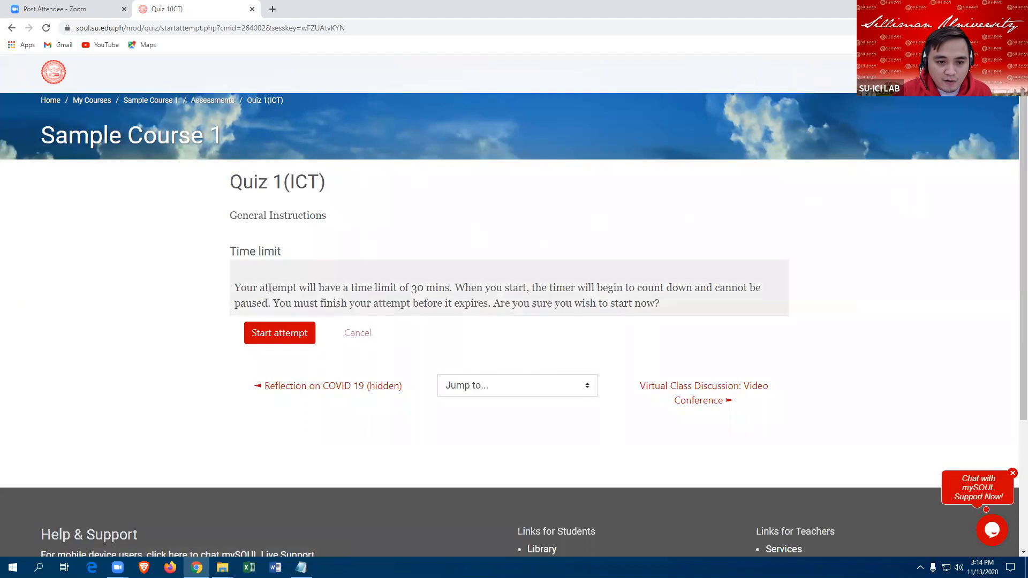
left_click(279, 336)
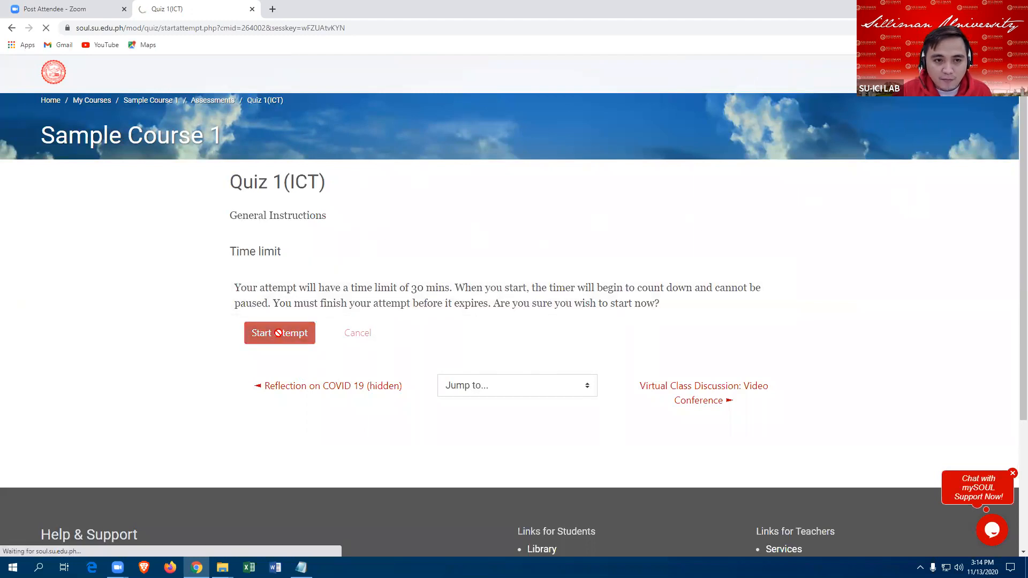
Step: Examine the two multiple-choice questions on the preview's first page, checking the marks assigned to each
scroll(541, 336, "down", 6)
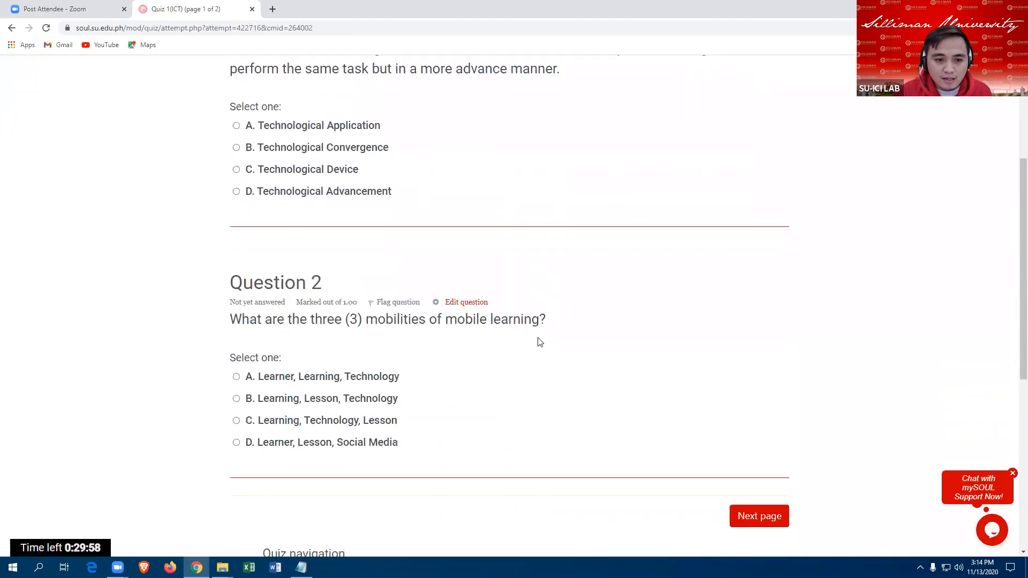
scroll(489, 236, "up", 3)
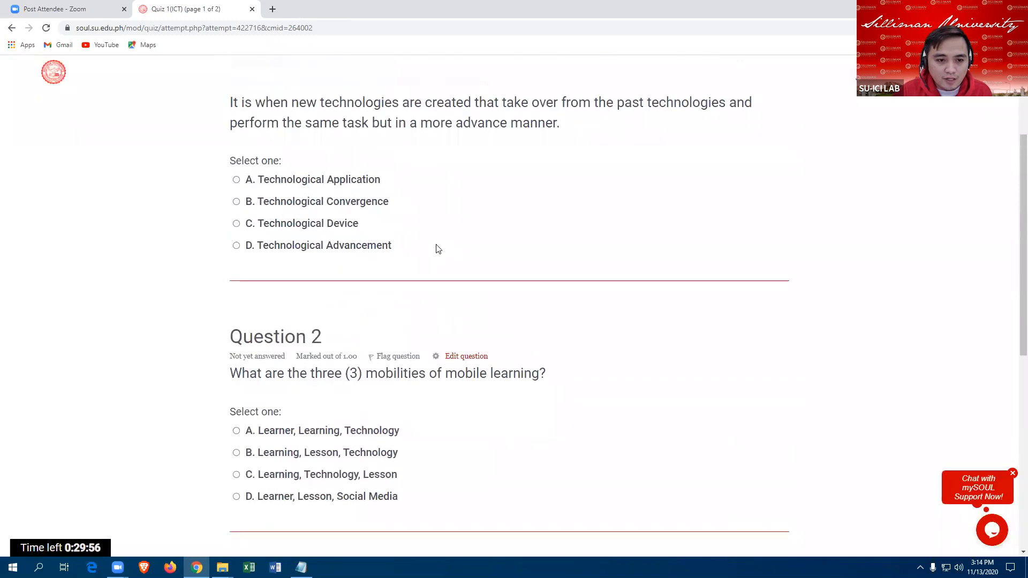
scroll(436, 248, "up", 2)
scroll(476, 273, "down", 1)
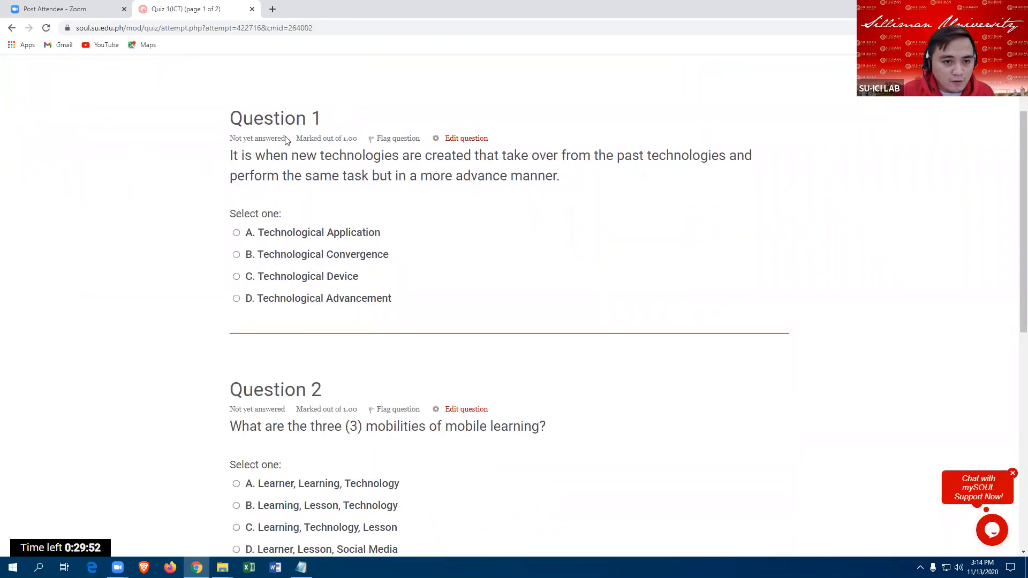
left_click_drag(301, 138, 360, 142)
scroll(382, 295, "down", 2)
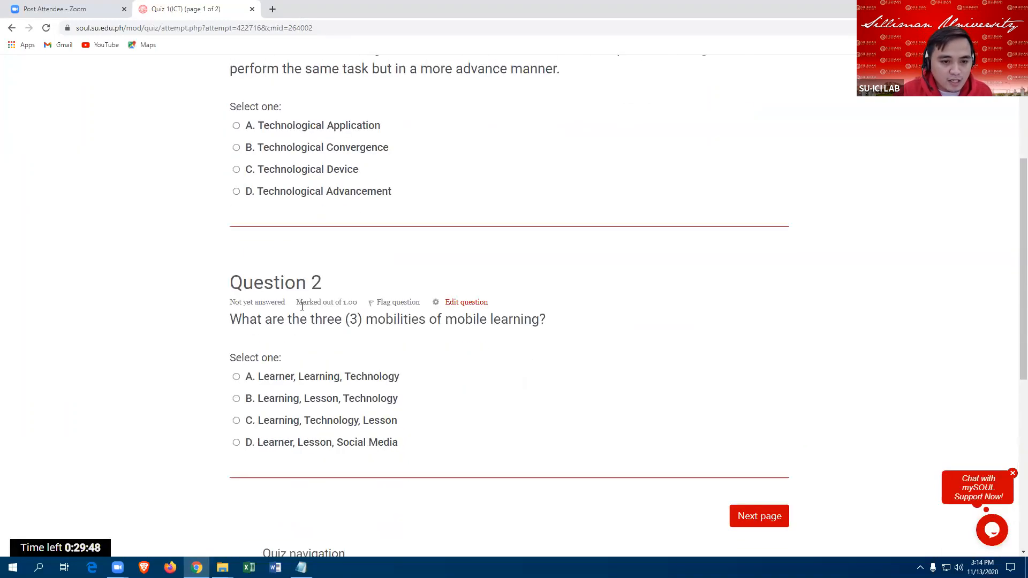
left_click_drag(297, 302, 361, 307)
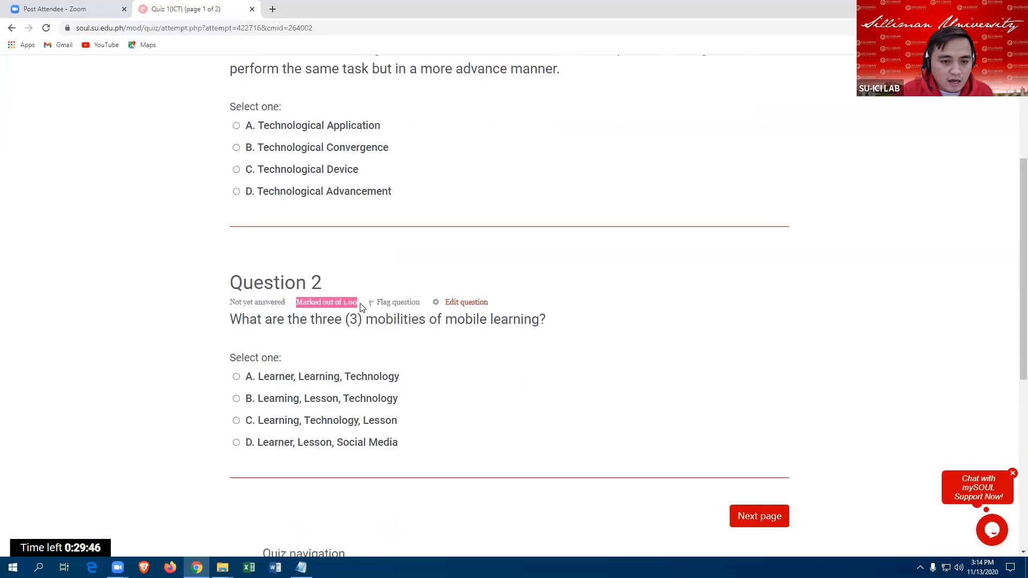
scroll(627, 408, "down", 2)
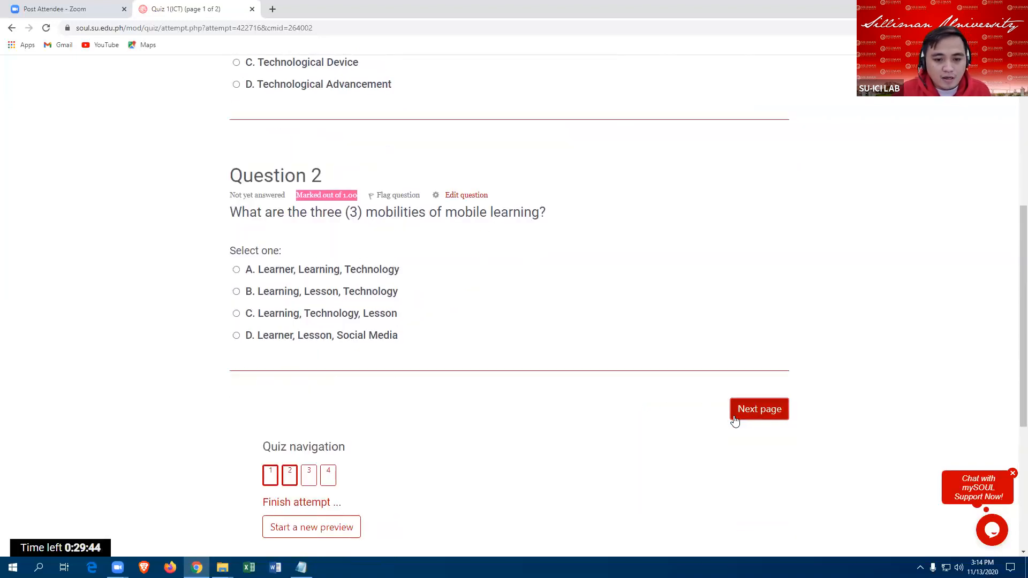
Step: Go to the preview's second page and check the marks assigned to the True or False questions 3 and 4
left_click(747, 414)
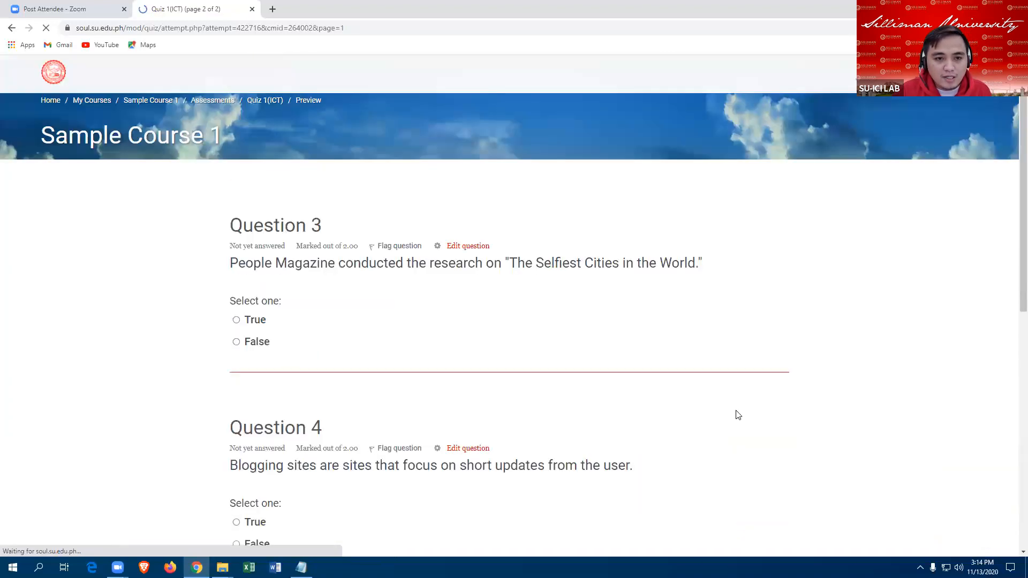
scroll(498, 321, "down", 2)
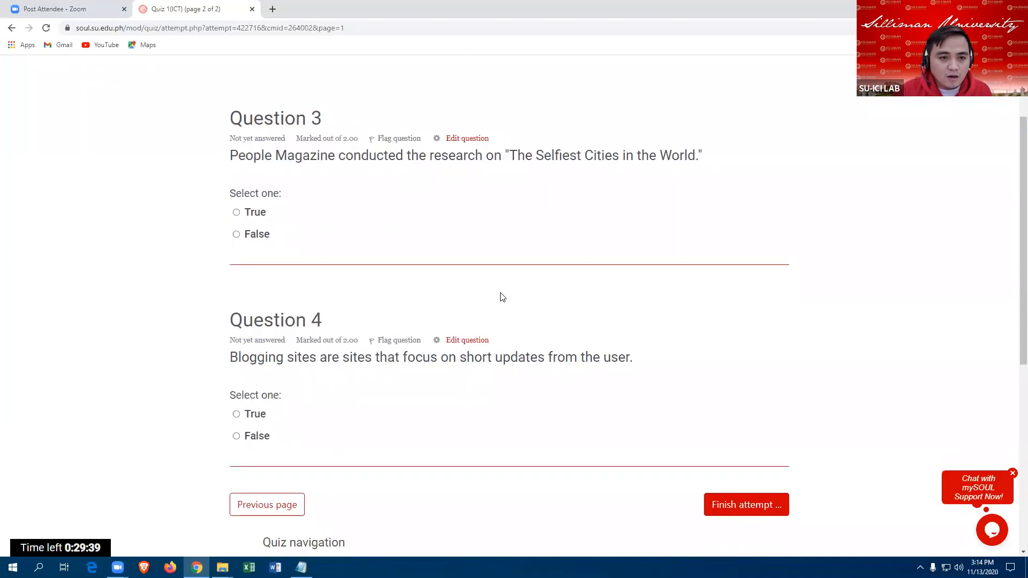
left_click_drag(294, 139, 344, 142)
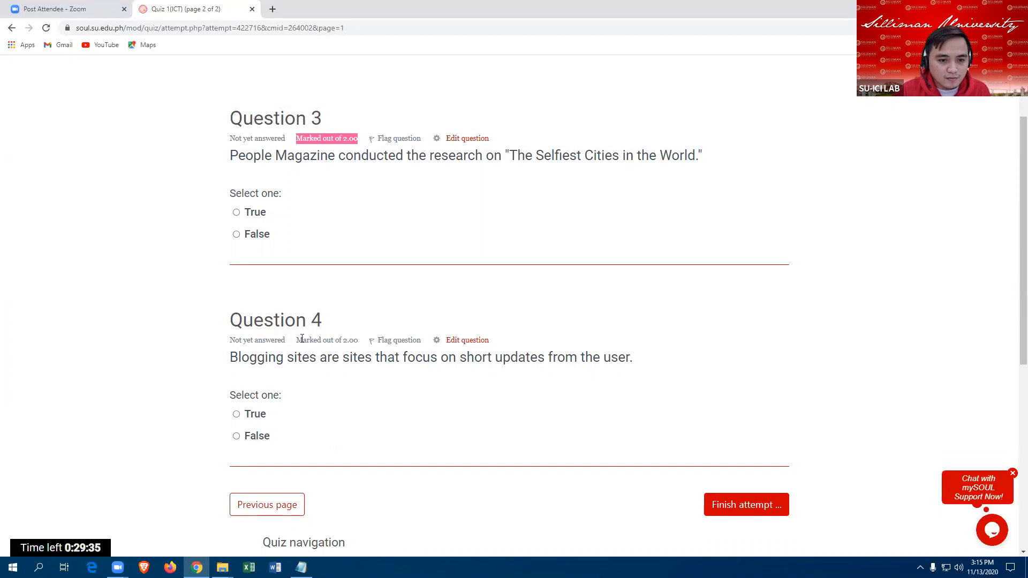
left_click_drag(294, 343, 359, 345)
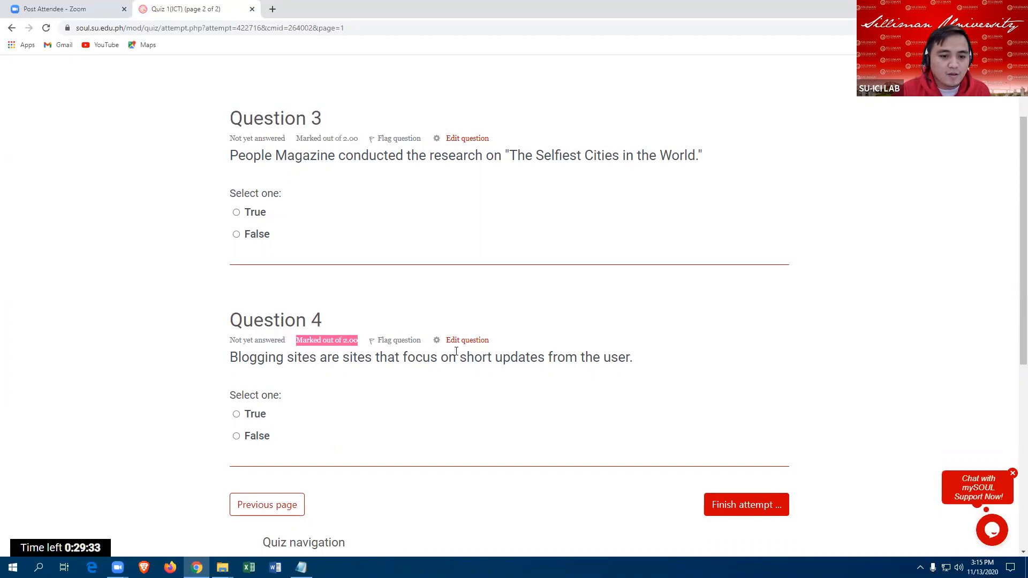
scroll(423, 339, "down", 2)
scroll(426, 335, "up", 1)
scroll(431, 331, "down", 2)
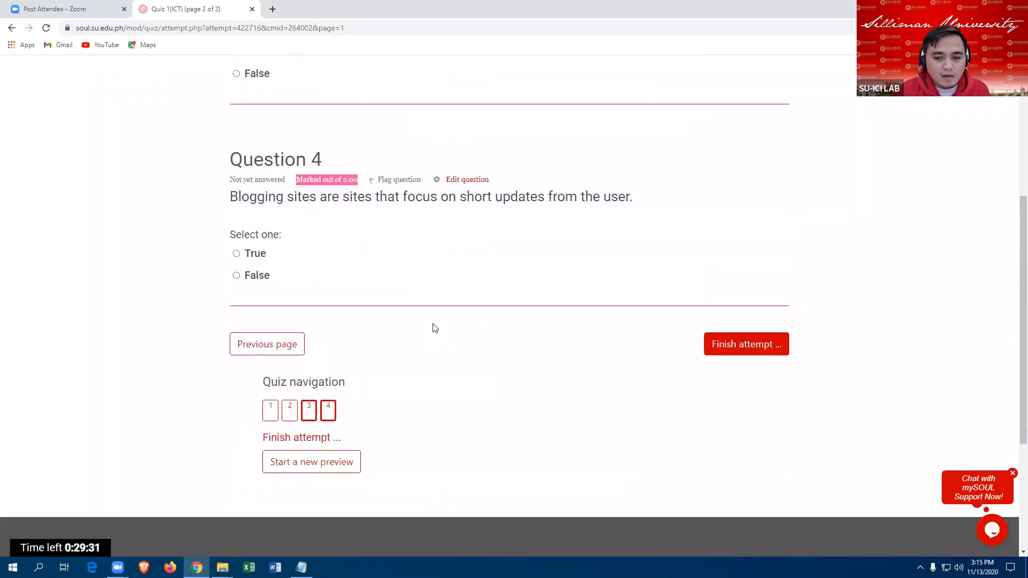
Step: Finish the preview attempt without answering any questions, submit it and confirm the submission
left_click(726, 346)
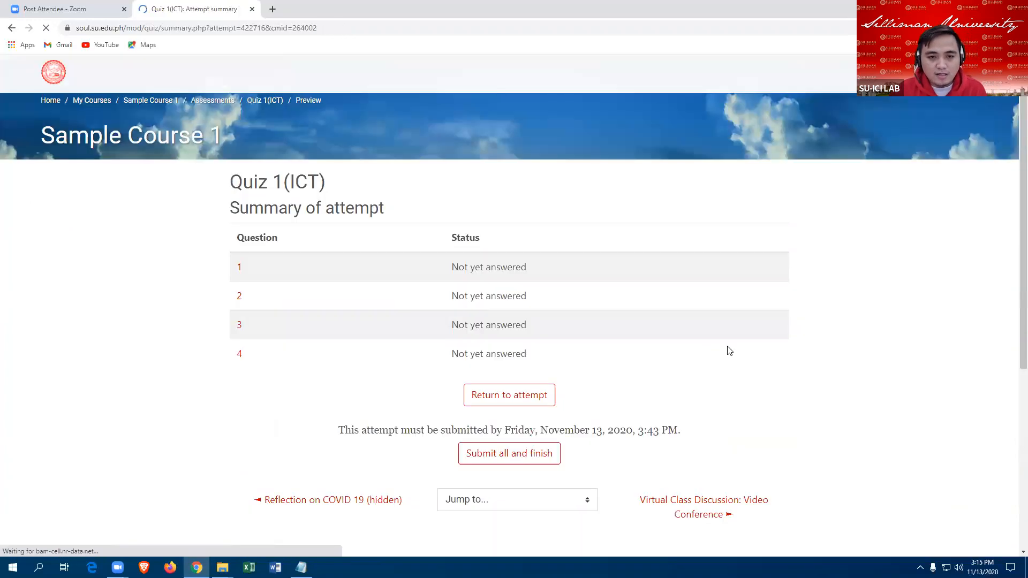
scroll(625, 344, "down", 2)
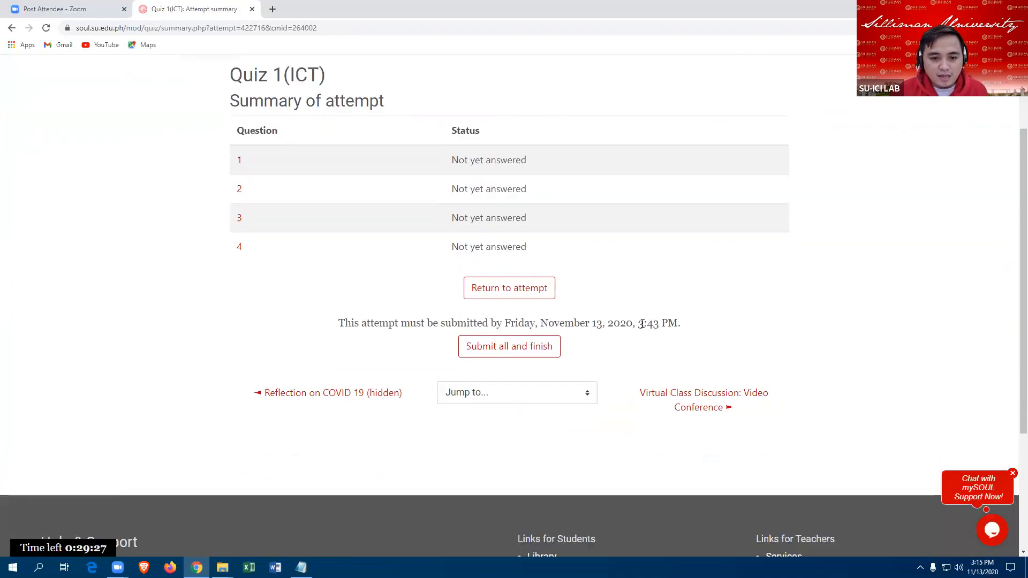
left_click(509, 350)
left_click(443, 384)
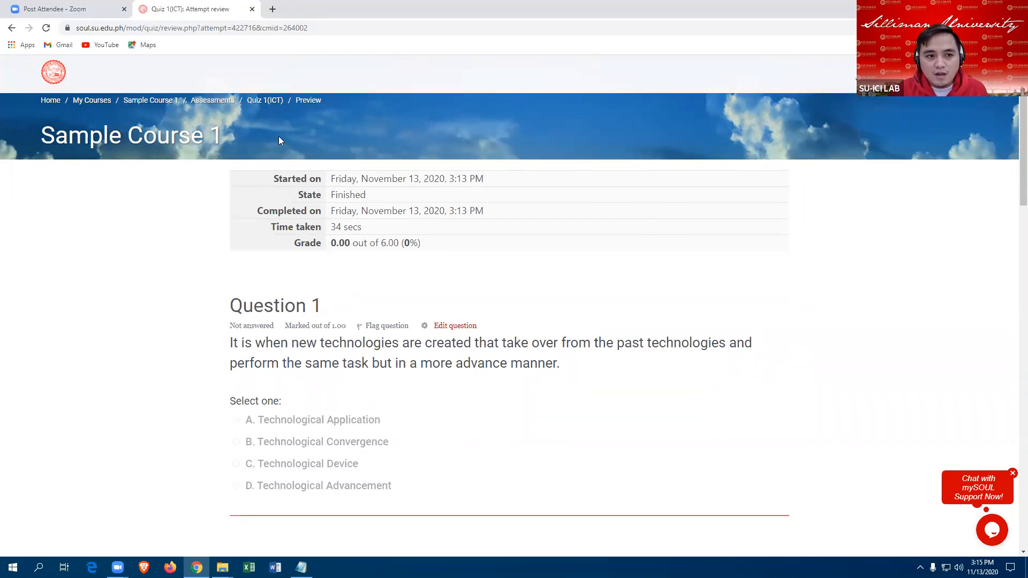
Step: Return to the Sample Course 1 page and open its Assessments section containing Quiz 1(ICT)
left_click(161, 143)
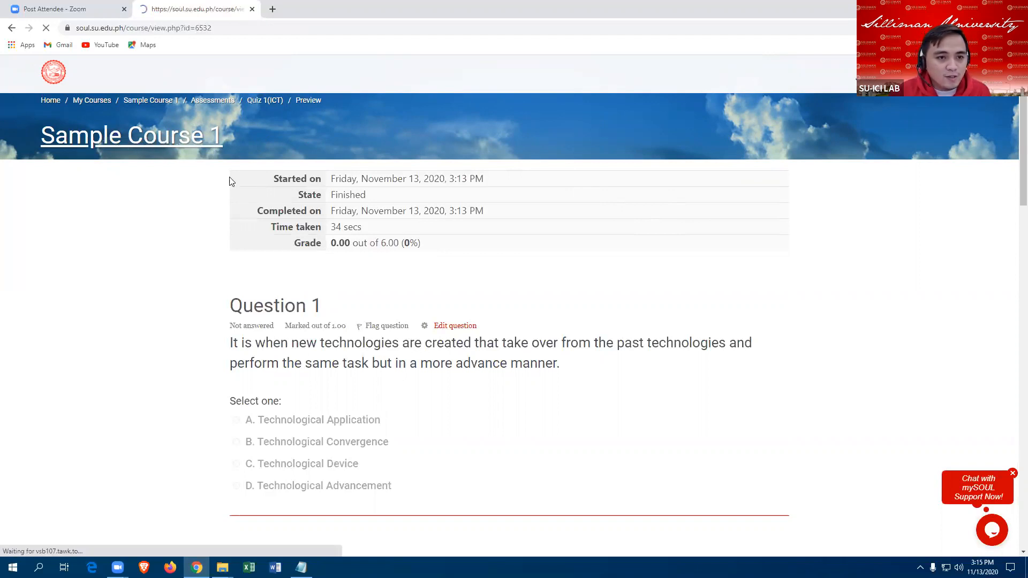
scroll(284, 276, "down", 6)
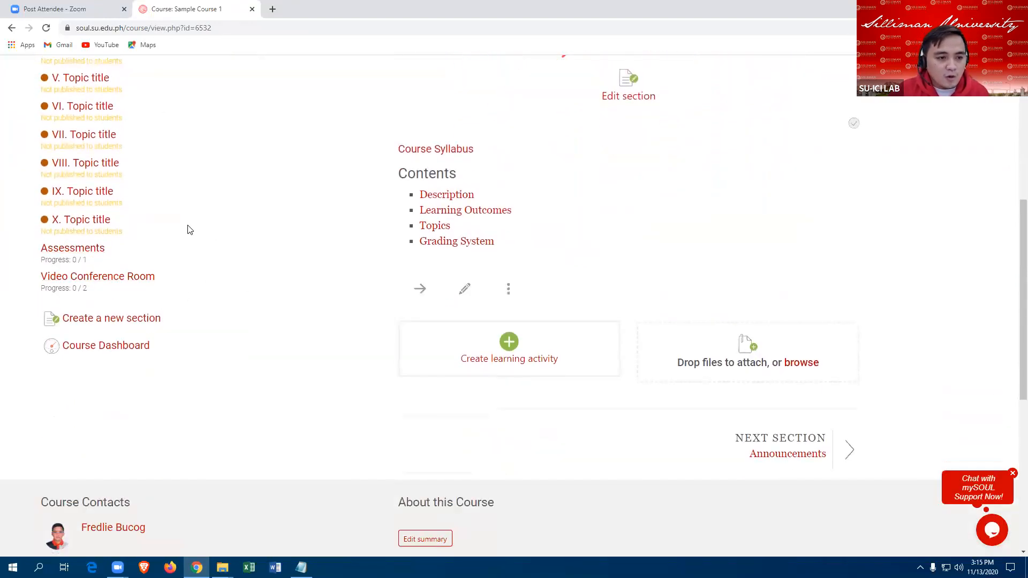
left_click(75, 251)
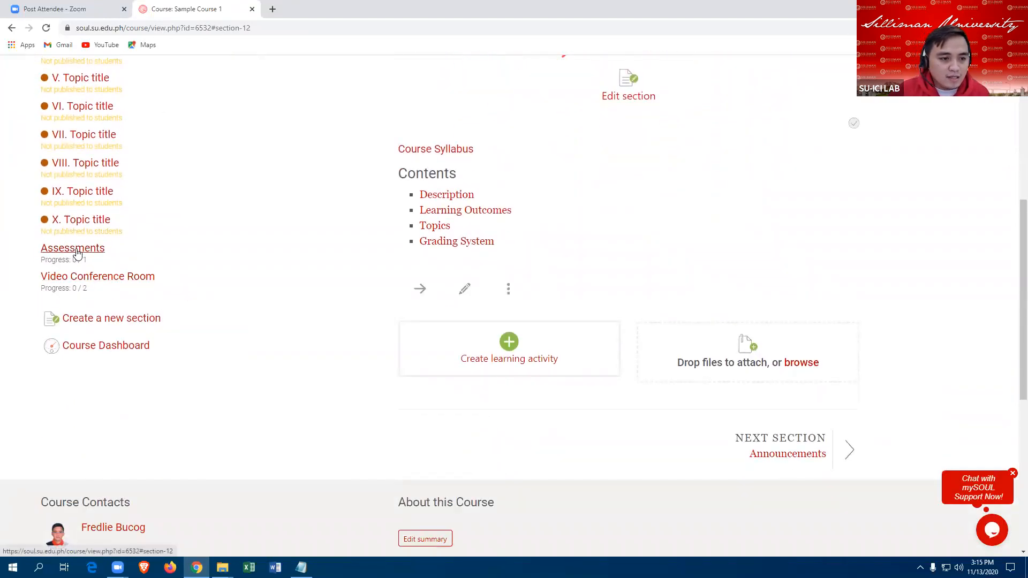
scroll(337, 289, "down", 4)
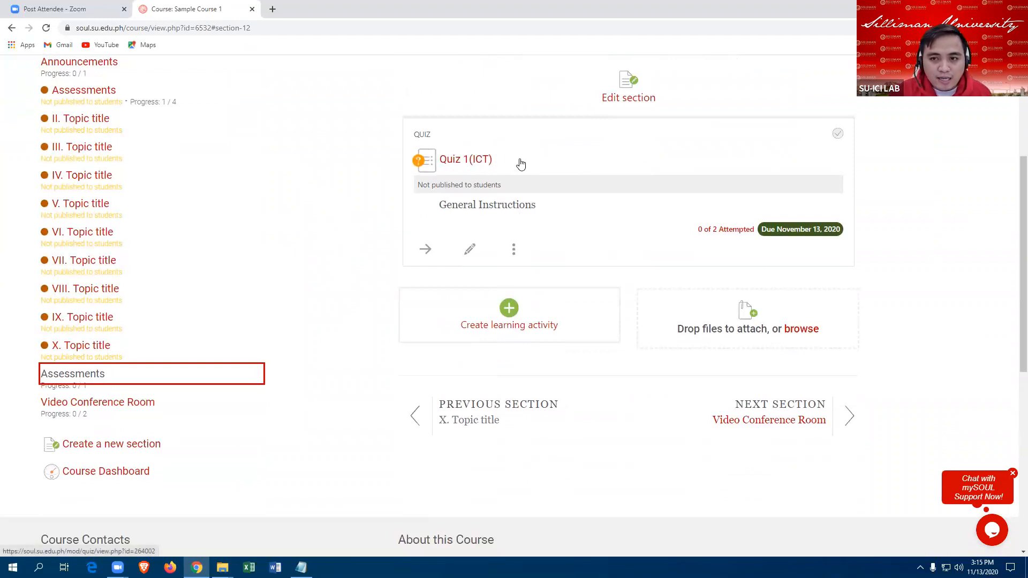
scroll(522, 177, "up", 1)
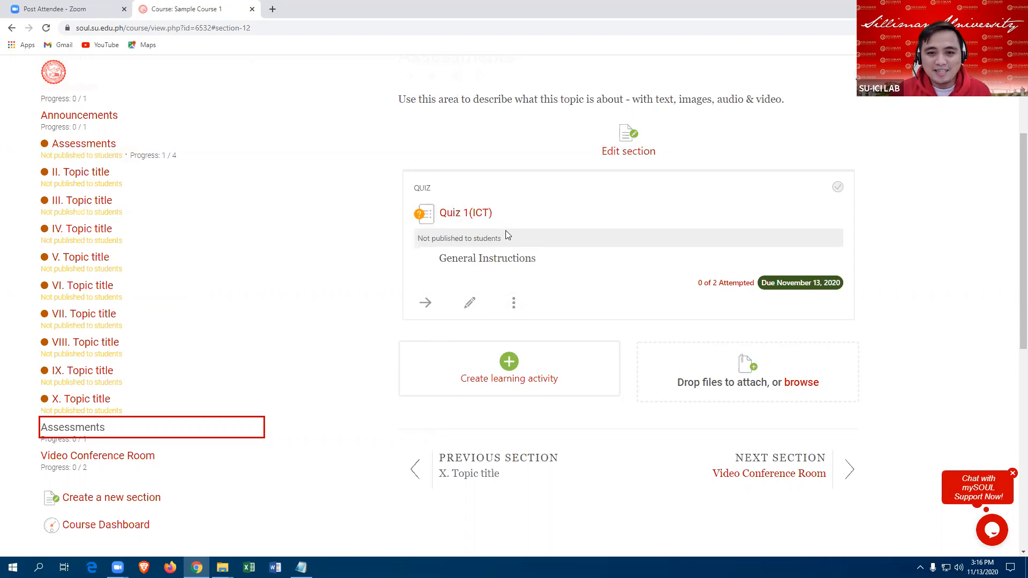
Step: Publish Quiz 1(ICT) to students by changing its visibility to Show
left_click(515, 303)
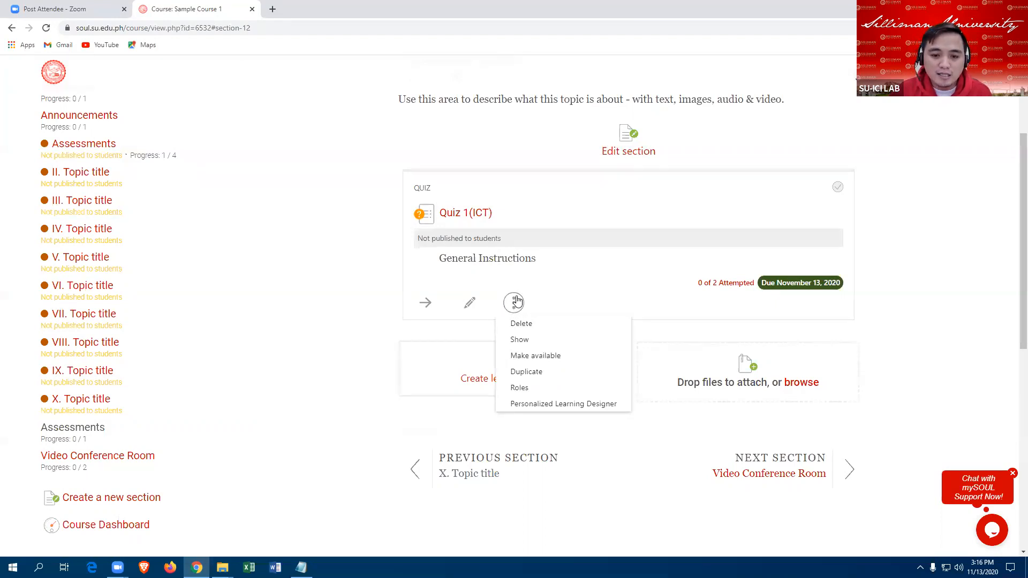
left_click(518, 343)
scroll(545, 251, "down", 1)
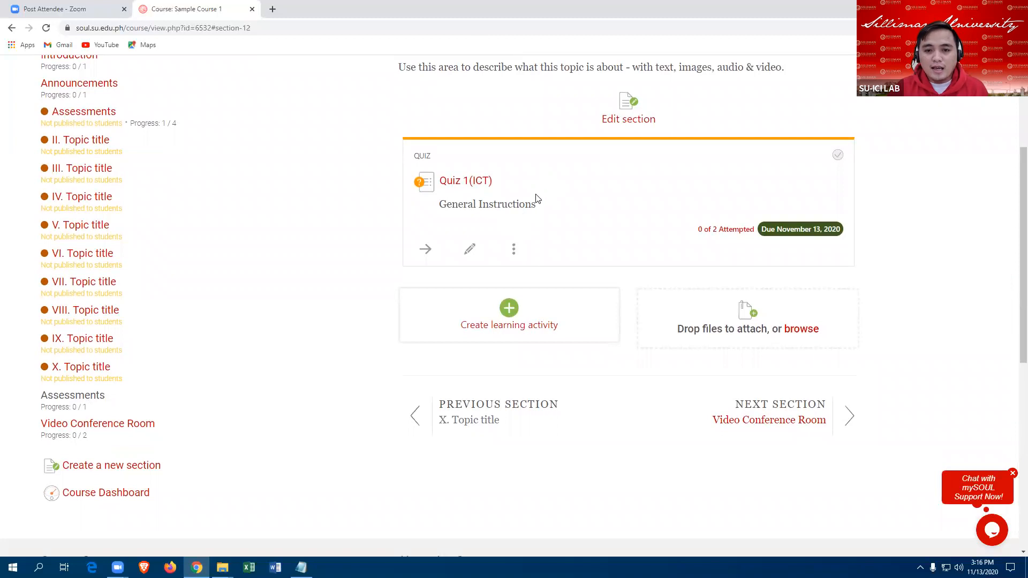
scroll(535, 195, "up", 2)
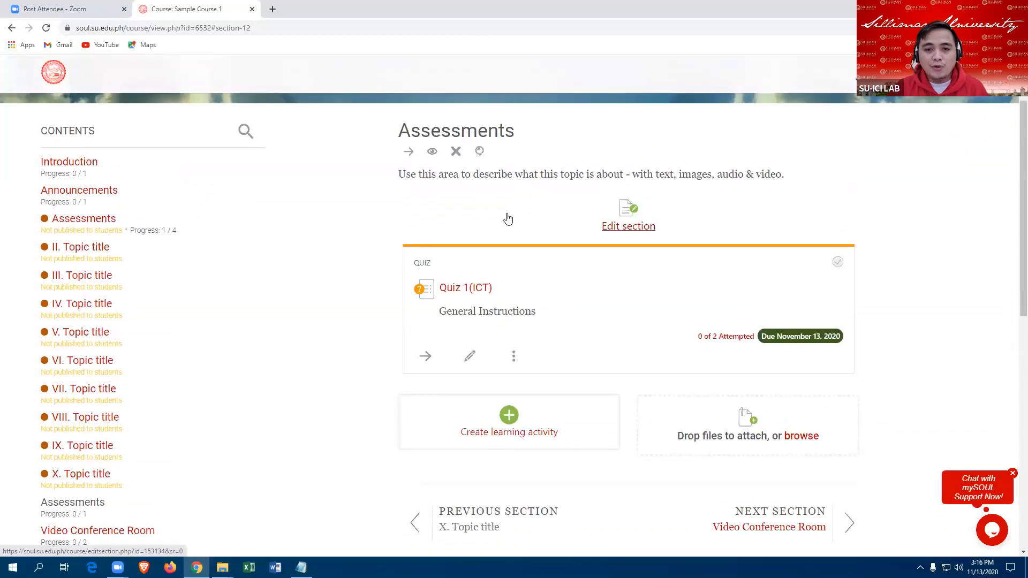